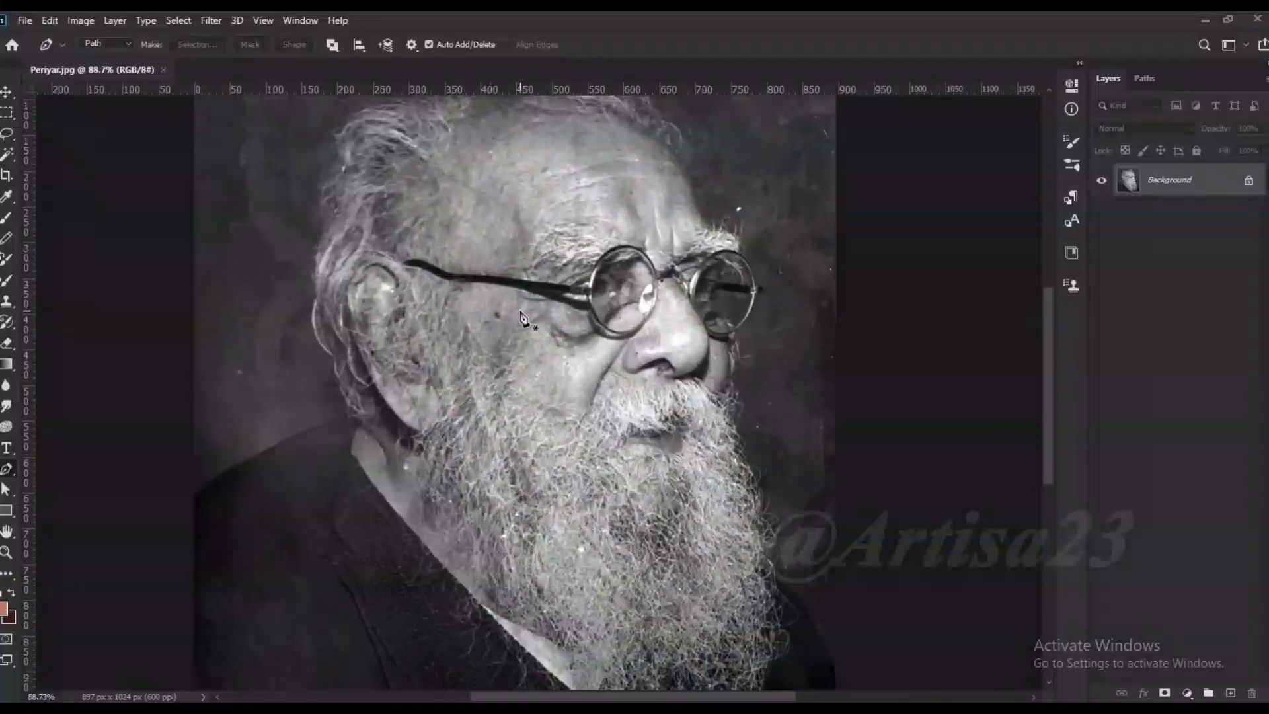
- Duplicate the portrait layer and brighten the copy with an upward Curves adjustment
key("ctrl+j")
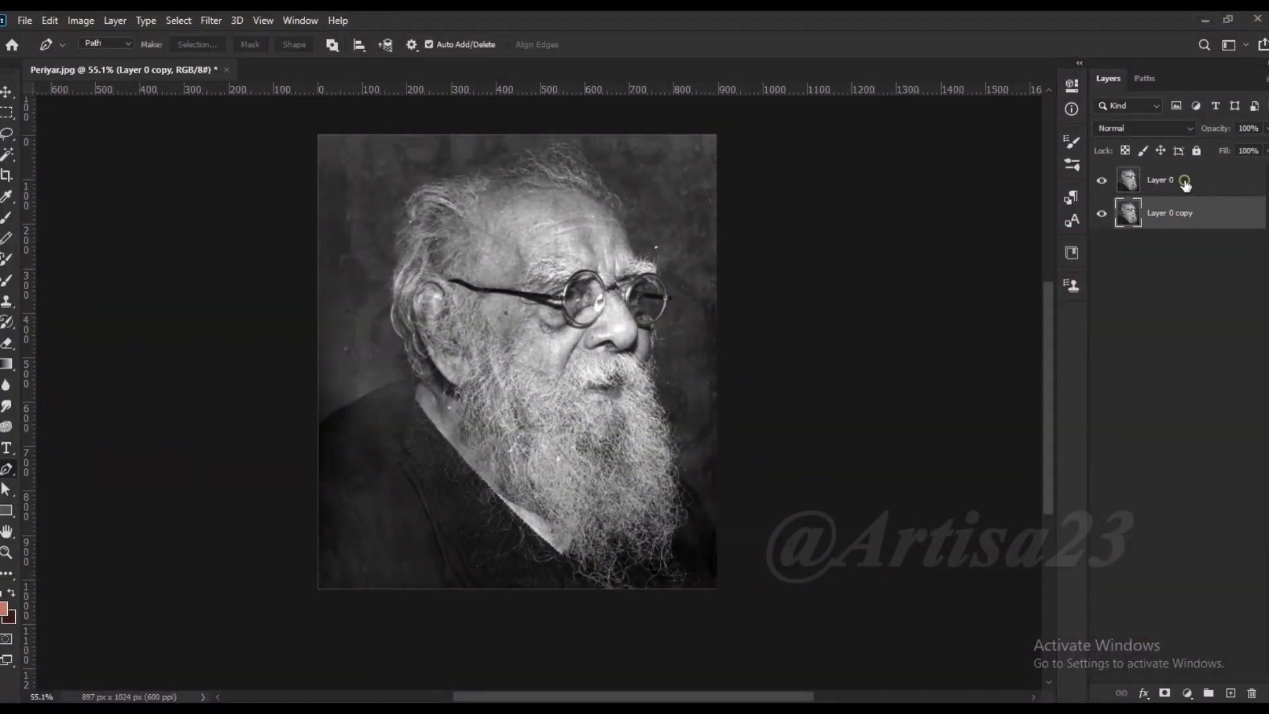
scroll(648, 368, "up", 1)
left_click(81, 20)
left_click(277, 92)
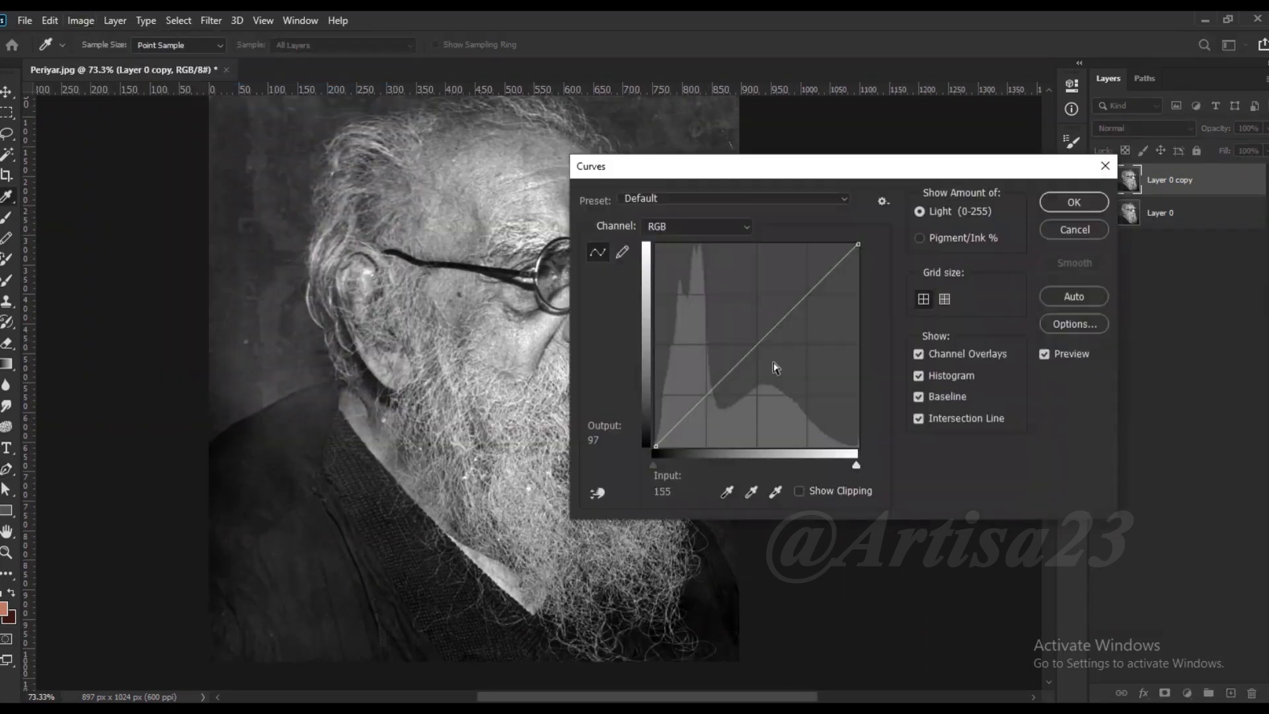
left_click_drag(782, 368, 743, 335)
left_click(1068, 199)
- Start a pen outline with two anchor points along the shoulder edge
scroll(132, 471, "up", 2)
left_click(113, 465)
left_click(243, 383)
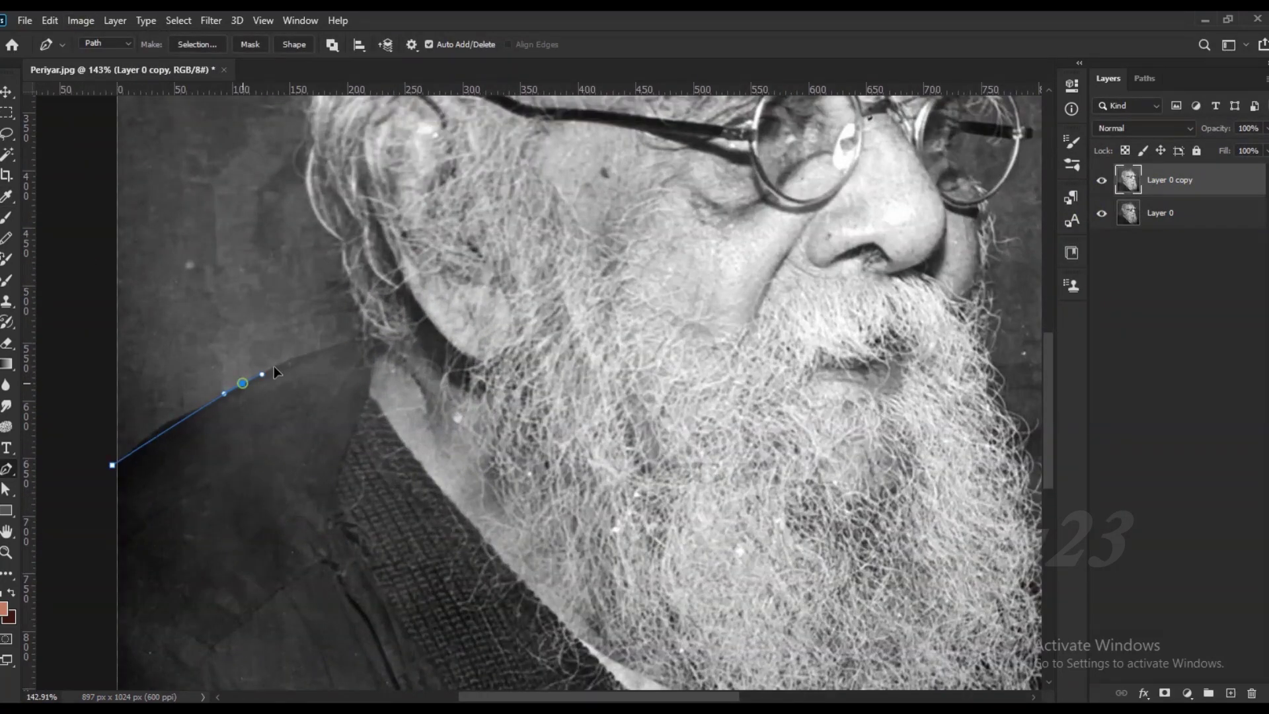
- Trace the path up behind the ear and across the top of the hair
left_click_drag(335, 246, 407, 402)
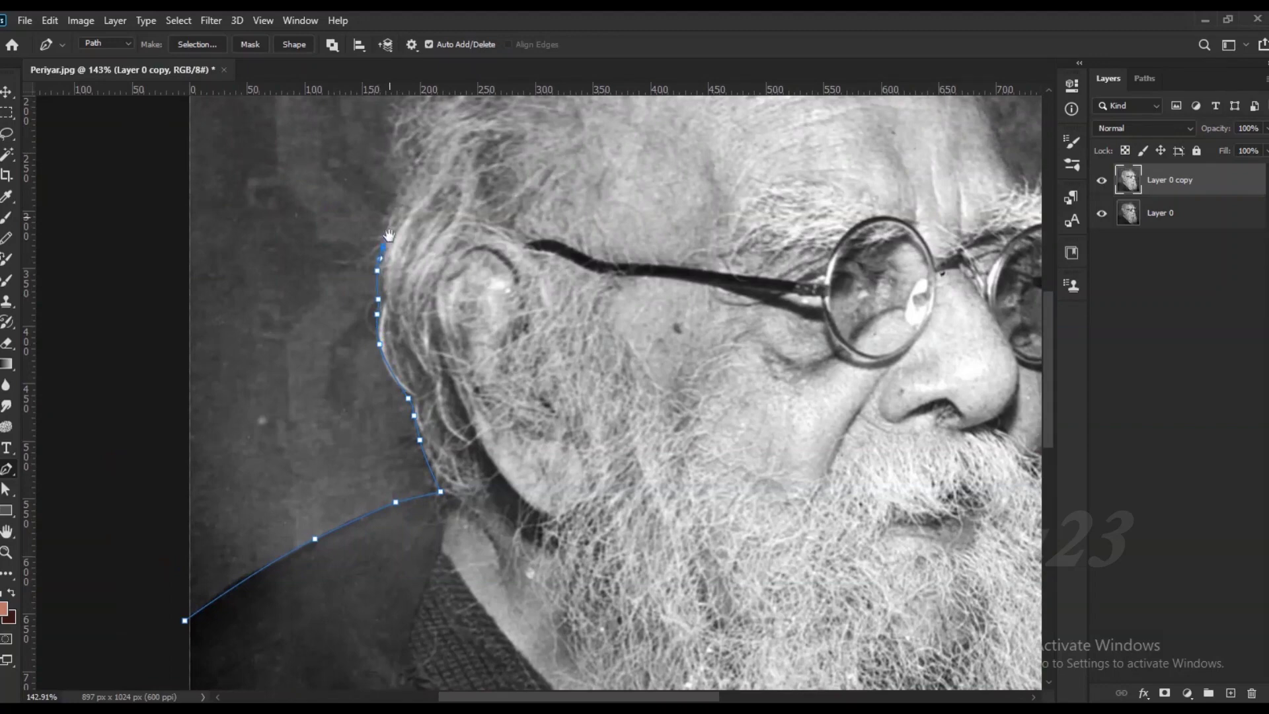
left_click_drag(389, 222, 371, 385)
left_click(372, 368)
left_click(378, 355)
left_click_drag(398, 235, 382, 295)
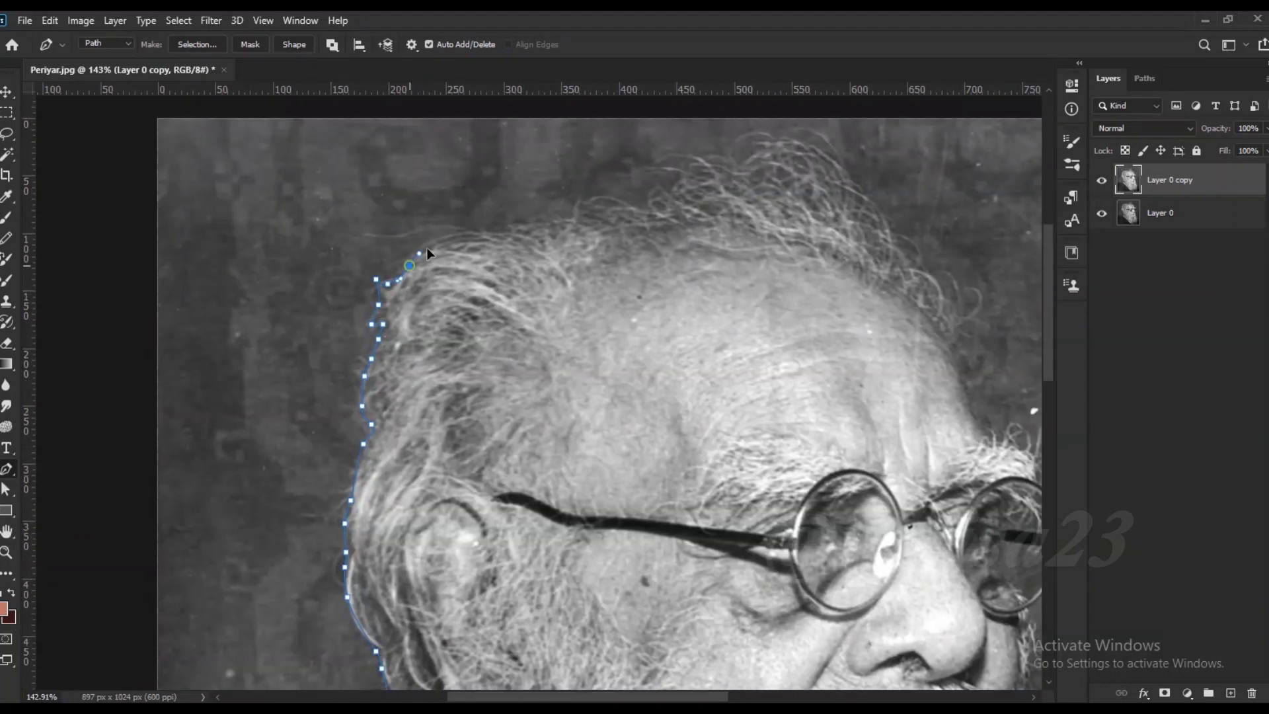
left_click(646, 166)
left_click(867, 192)
left_click(883, 213)
left_click(896, 233)
left_click(922, 250)
left_click_drag(954, 298, 957, 309)
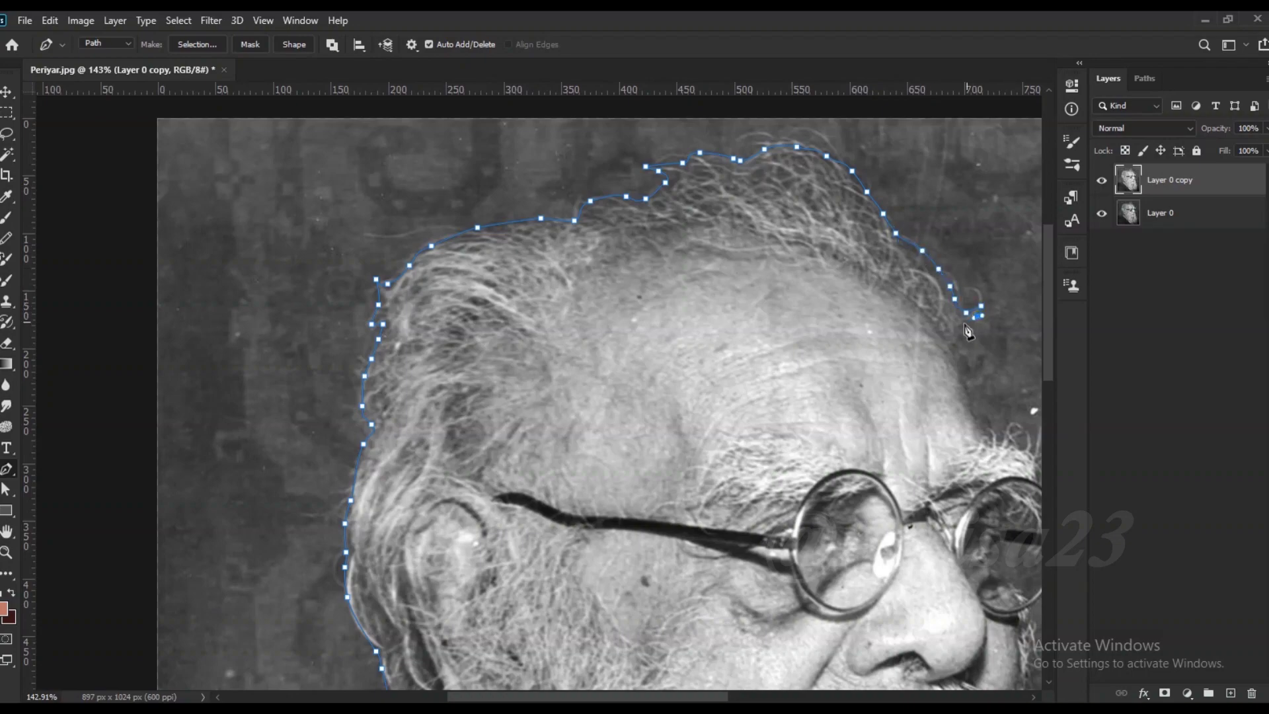
- Continue the path down the hair edge toward the eyebrow
scroll(967, 330, "up", 3)
left_click(616, 202)
left_click(609, 217)
left_click(601, 246)
left_click(608, 279)
left_click_drag(618, 309, 629, 341)
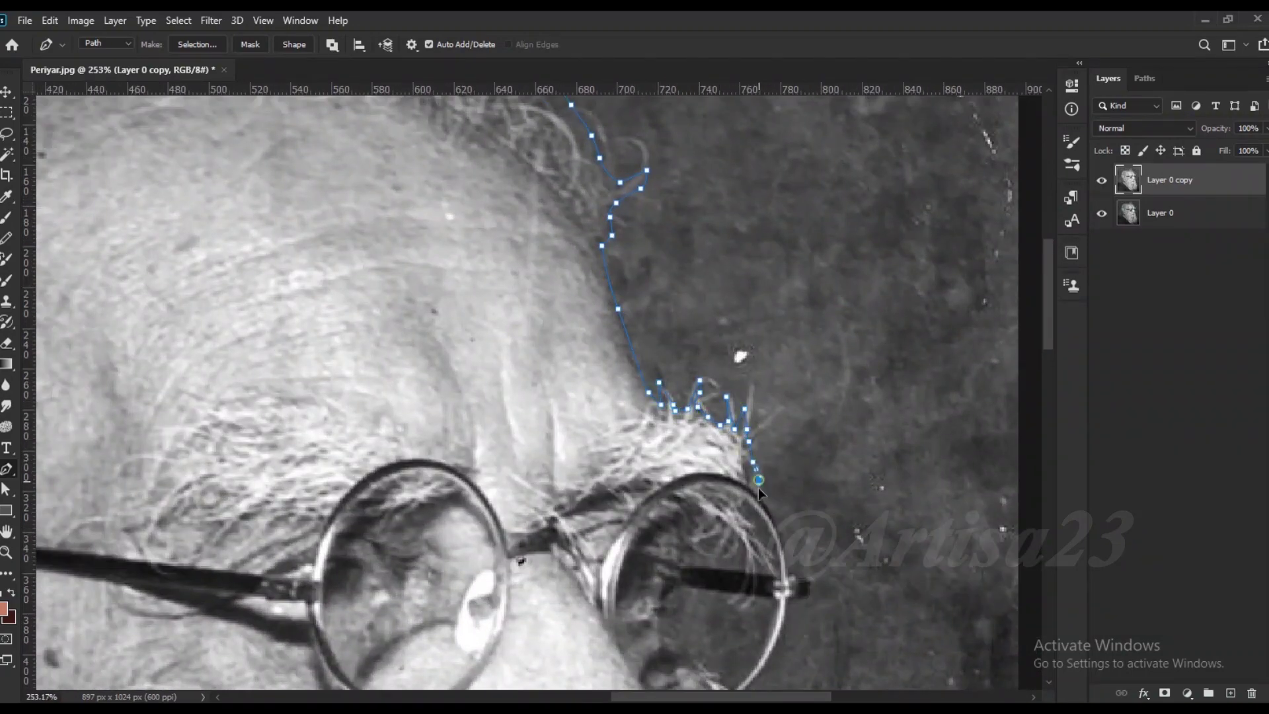
- Add path points along the outer rim of the glasses
left_click_drag(759, 487, 701, 361)
scroll(739, 480, "up", 4)
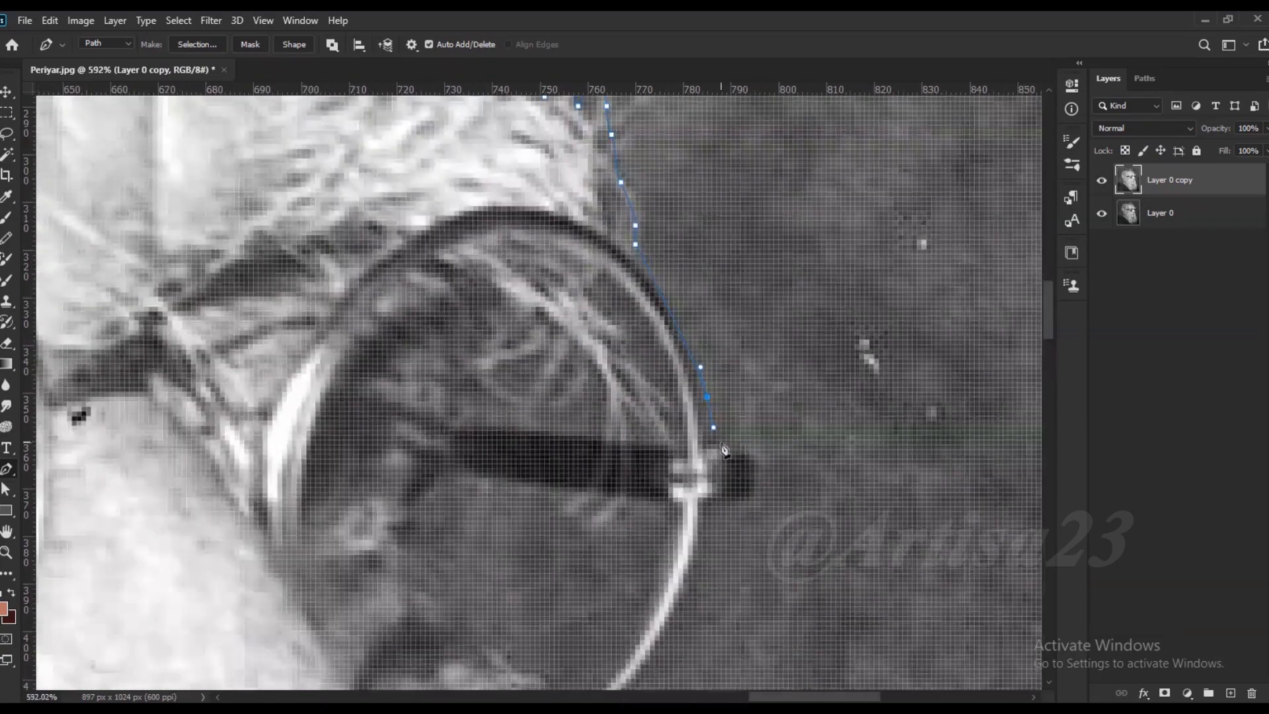
left_click(696, 581)
left_click(678, 634)
left_click_drag(690, 606, 743, 447)
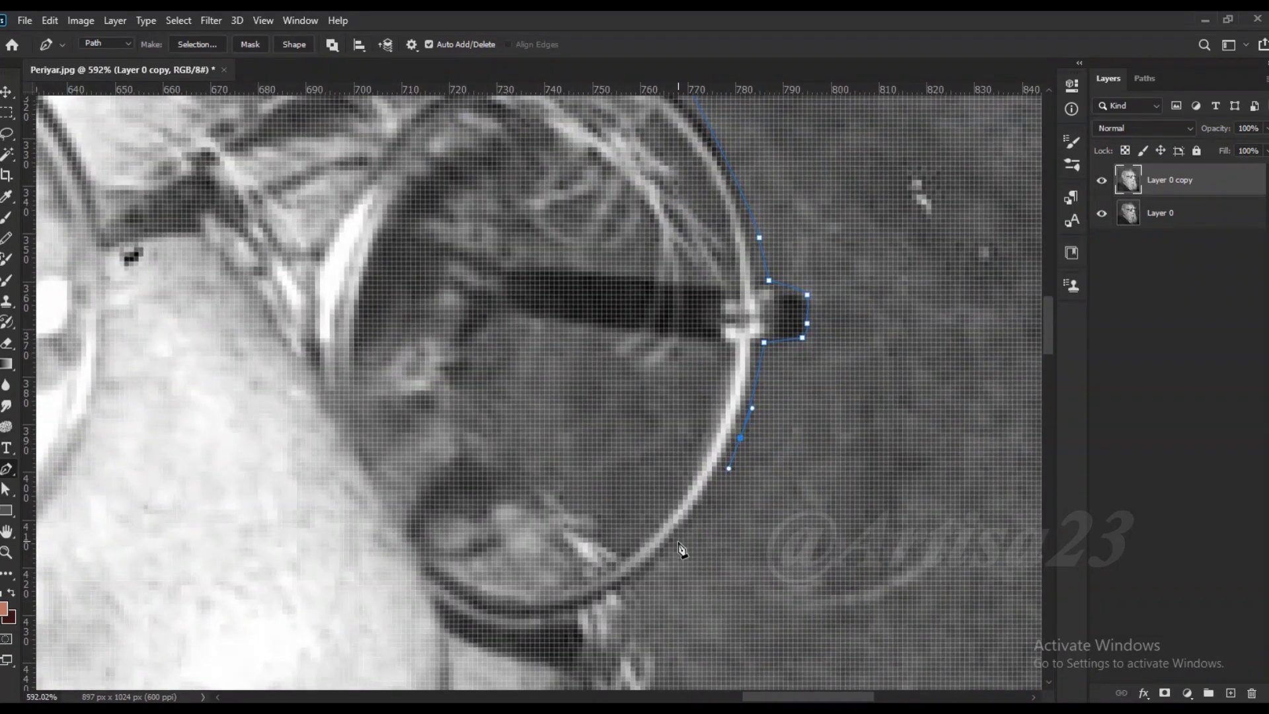
left_click(681, 548)
scroll(680, 549, "down", 2)
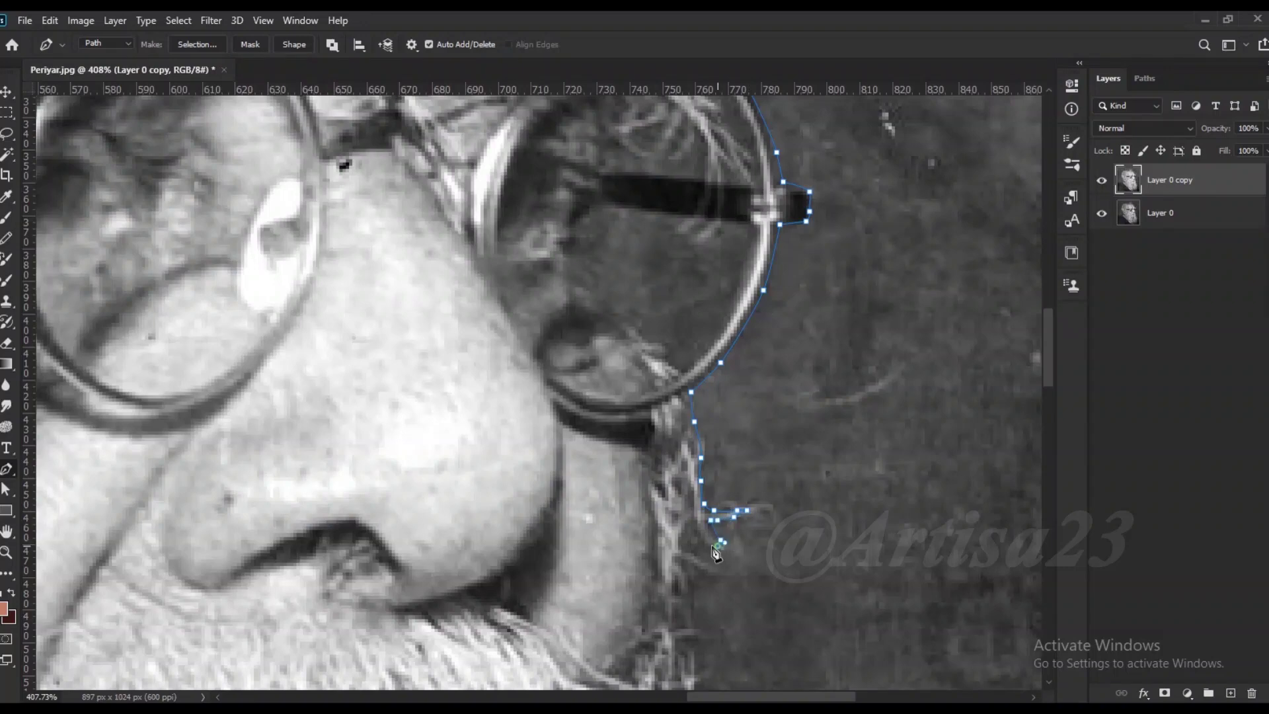
scroll(696, 587, "down", 5)
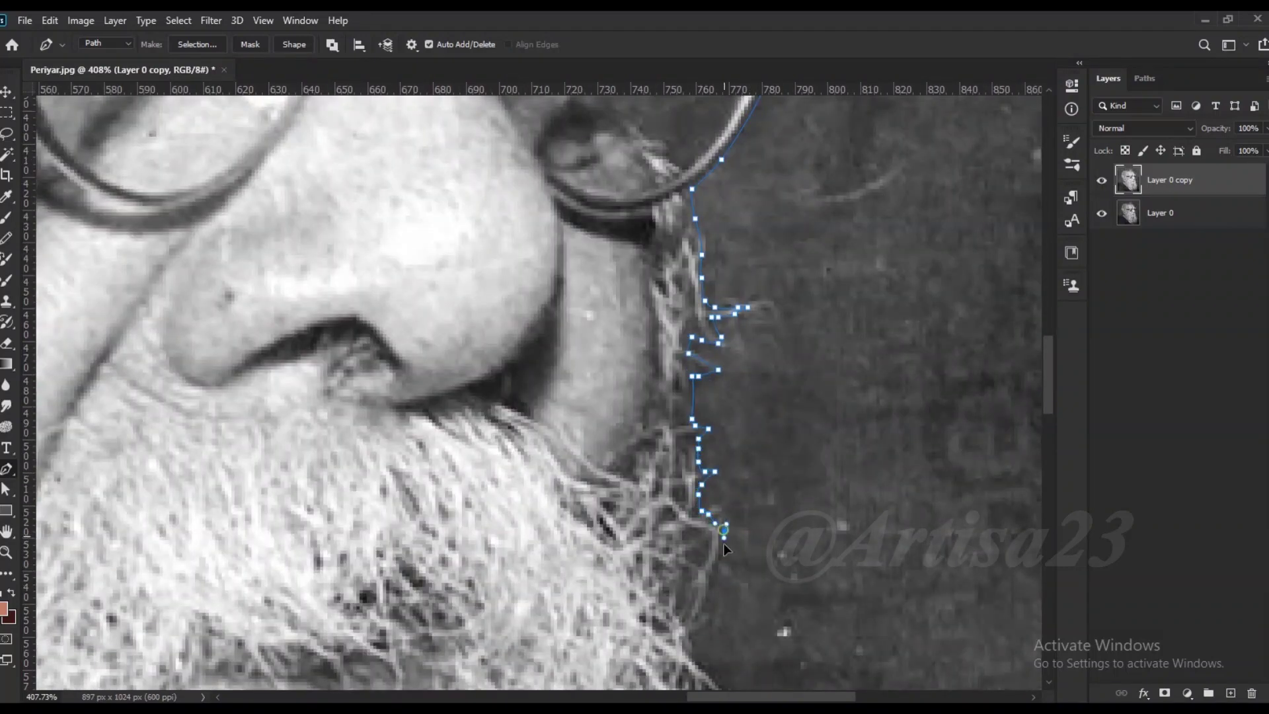
- Extend the path down the side whiskers and beard edge
left_click(725, 543)
scroll(720, 489, "down", 3)
left_click(701, 520)
scroll(700, 520, "down", 4)
left_click(689, 420)
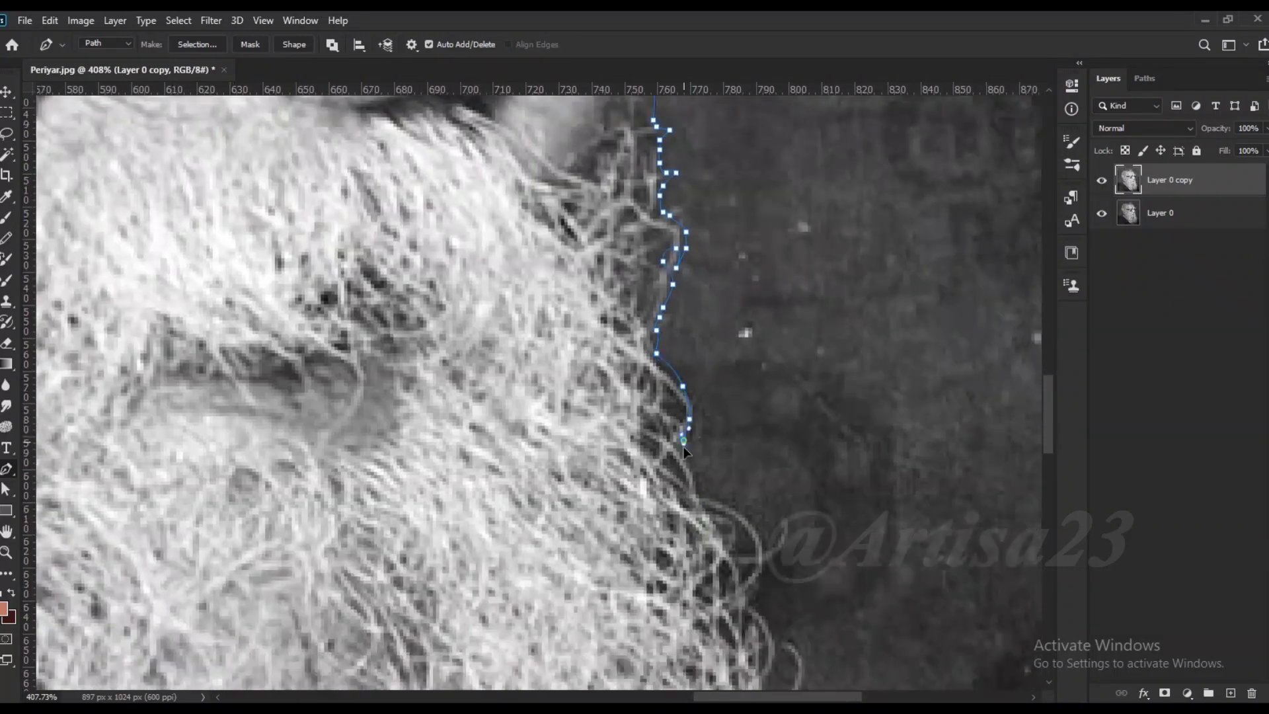
scroll(746, 595, "down", 5)
left_click(726, 444)
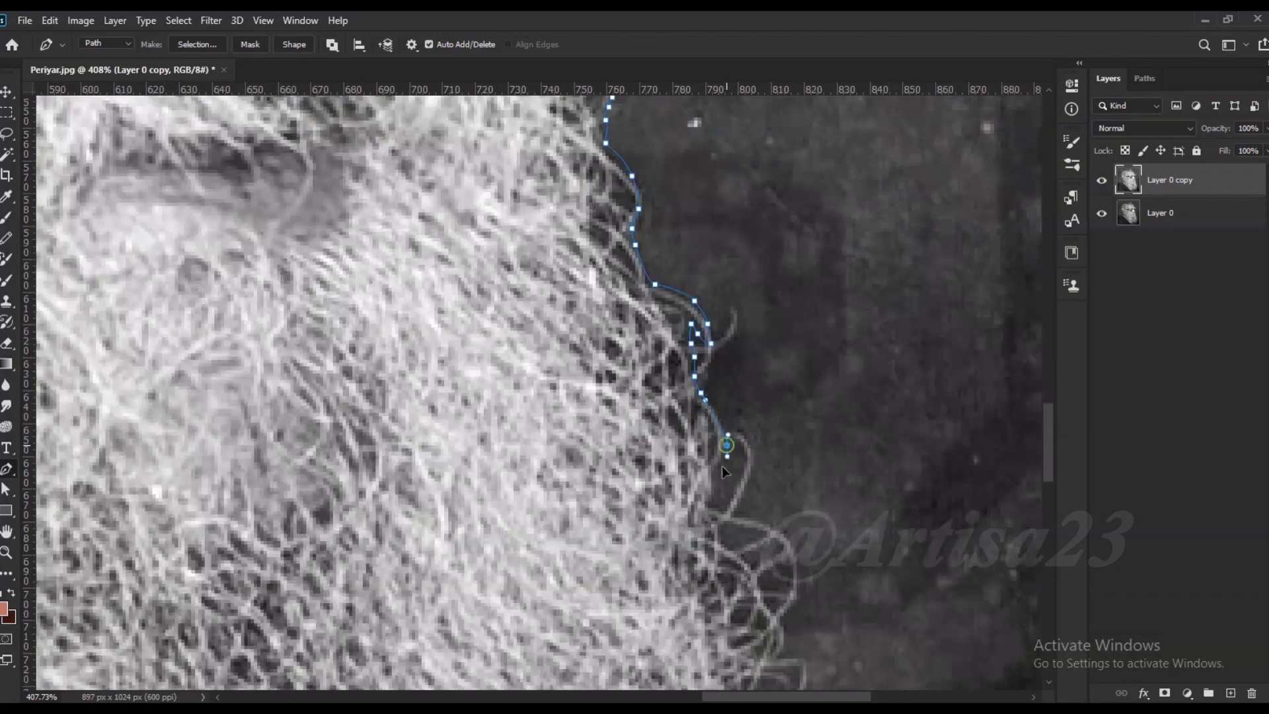
scroll(757, 575, "down", 3)
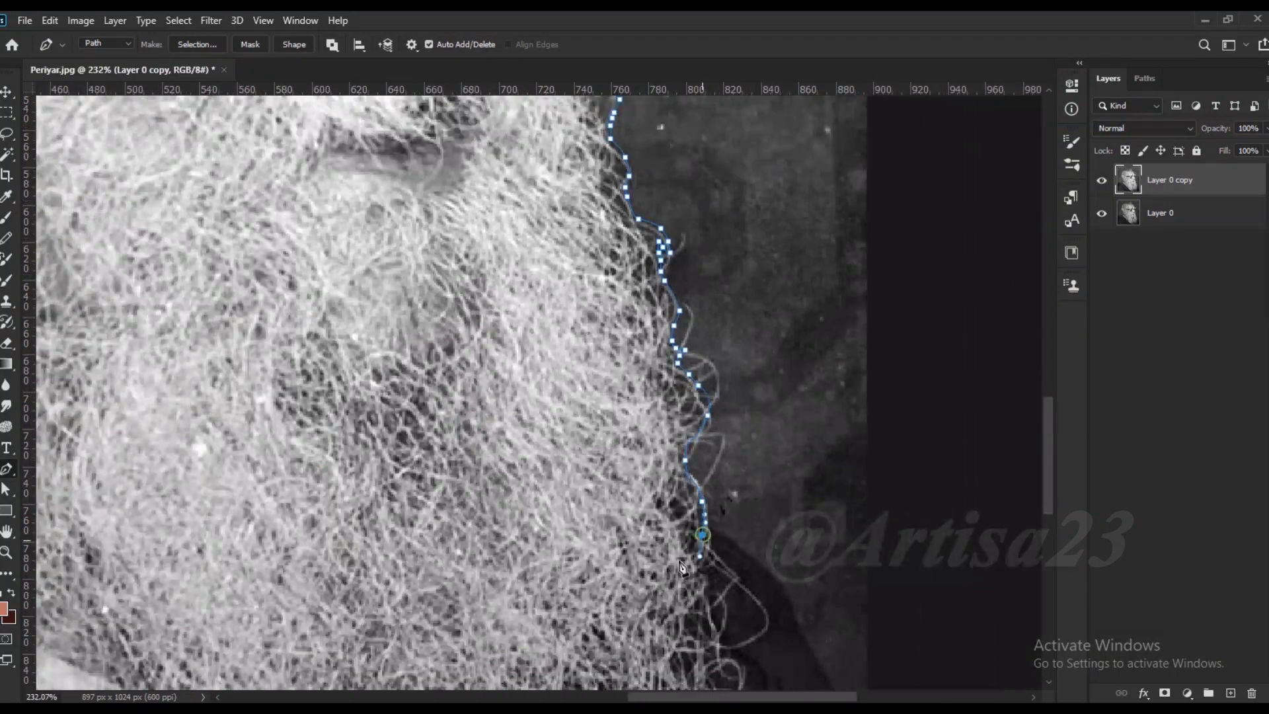
scroll(695, 562, "down", 3)
- Outline the bottom of the beard and figure, closing the path at its start
left_click(759, 574)
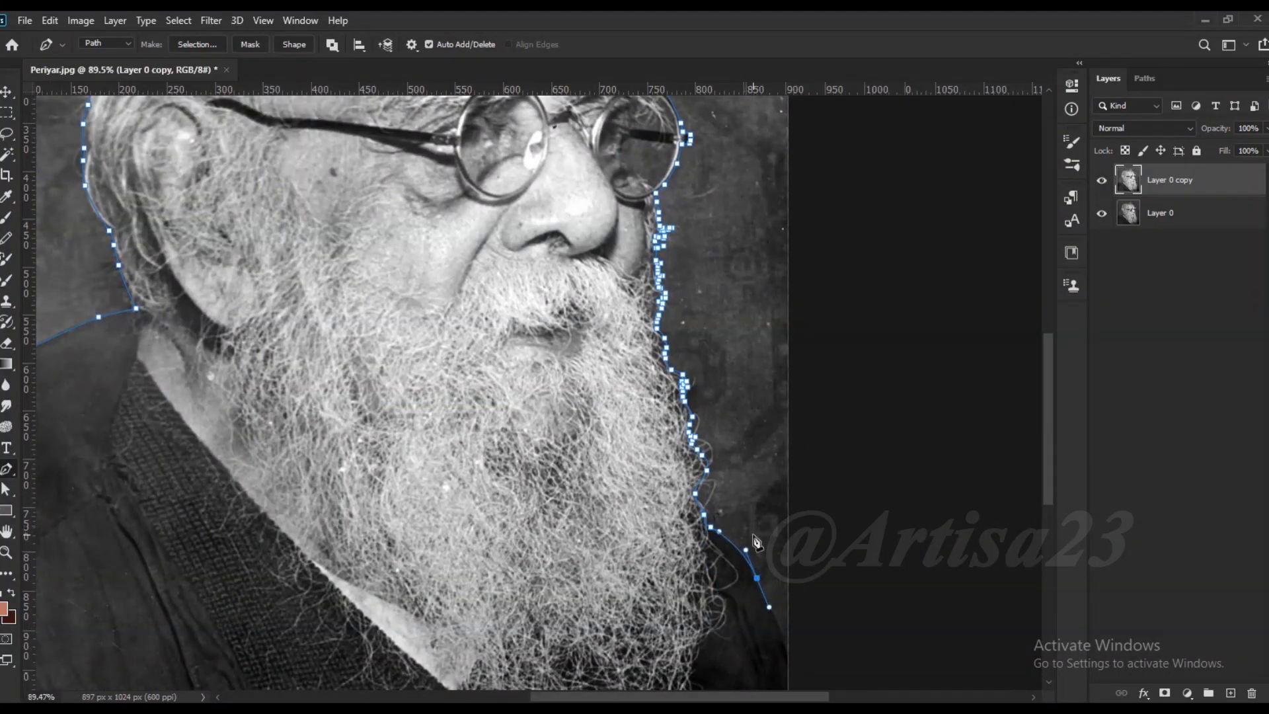
scroll(767, 594, "down", 2)
left_click(782, 612)
scroll(779, 611, "down", 1)
left_click(781, 635)
left_click(492, 638)
left_click(492, 516)
- Convert the closed path into a selection and select the original portrait layer
scroll(492, 528, "up", 1)
scroll(493, 529, "up", 1)
right_click(661, 298)
left_click(700, 317)
key("Return")
left_click(1165, 221)
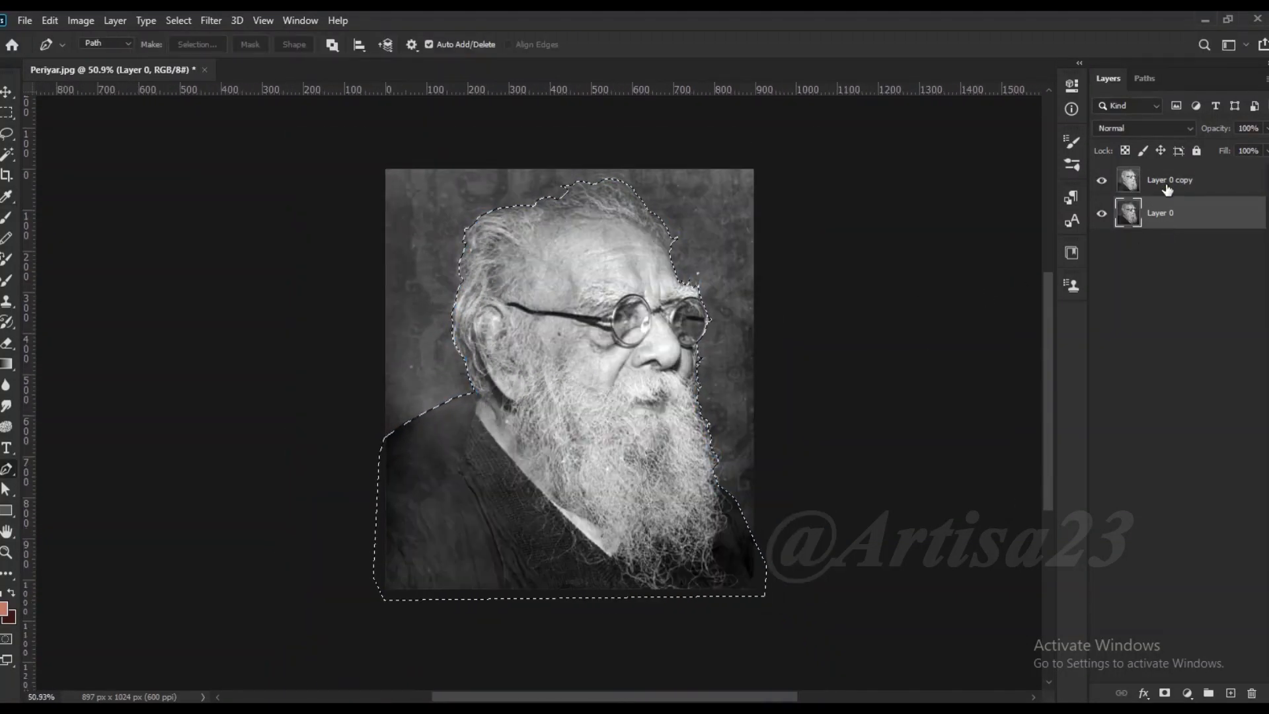
- Copy the selected figure onto its own layer and delete the brightened copy layer
key("ctrl+j")
left_click(1182, 185)
key("Delete")
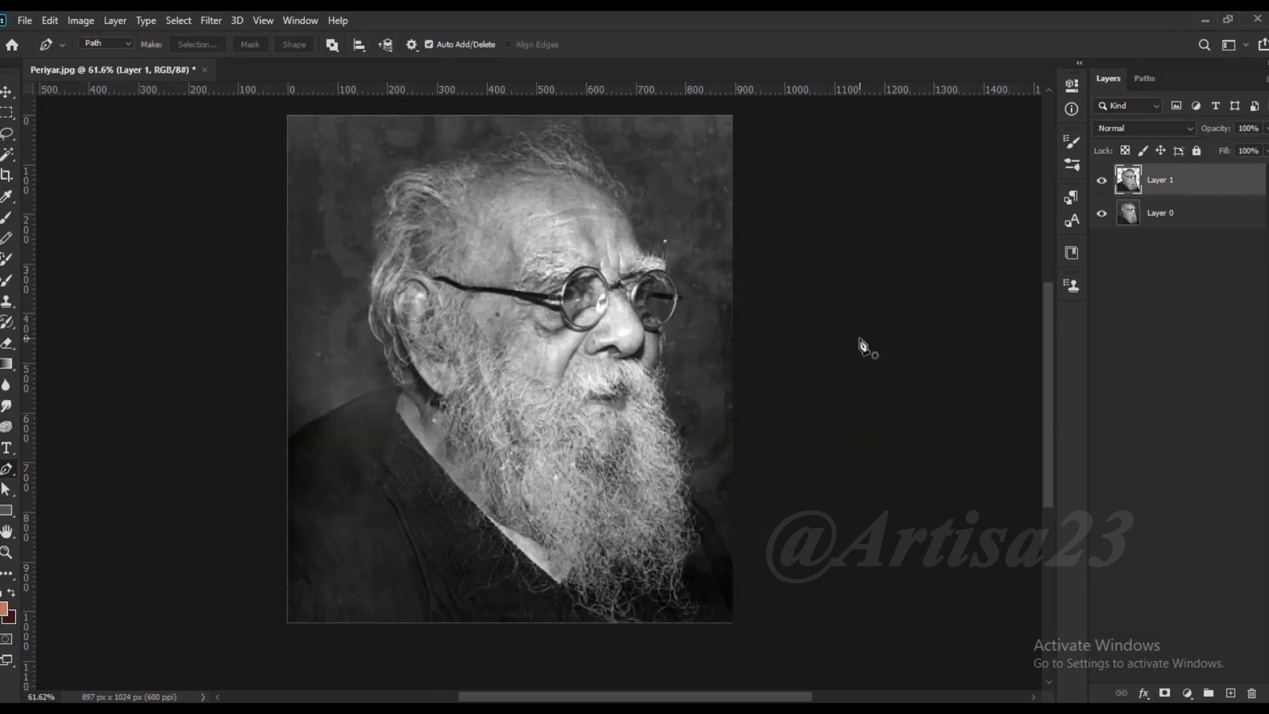
- Enlarge the canvas to 1618 × 1142 px with the Crop tool
key("c")
left_click_drag(506, 153, 505, 137)
left_click_drag(677, 354, 785, 355)
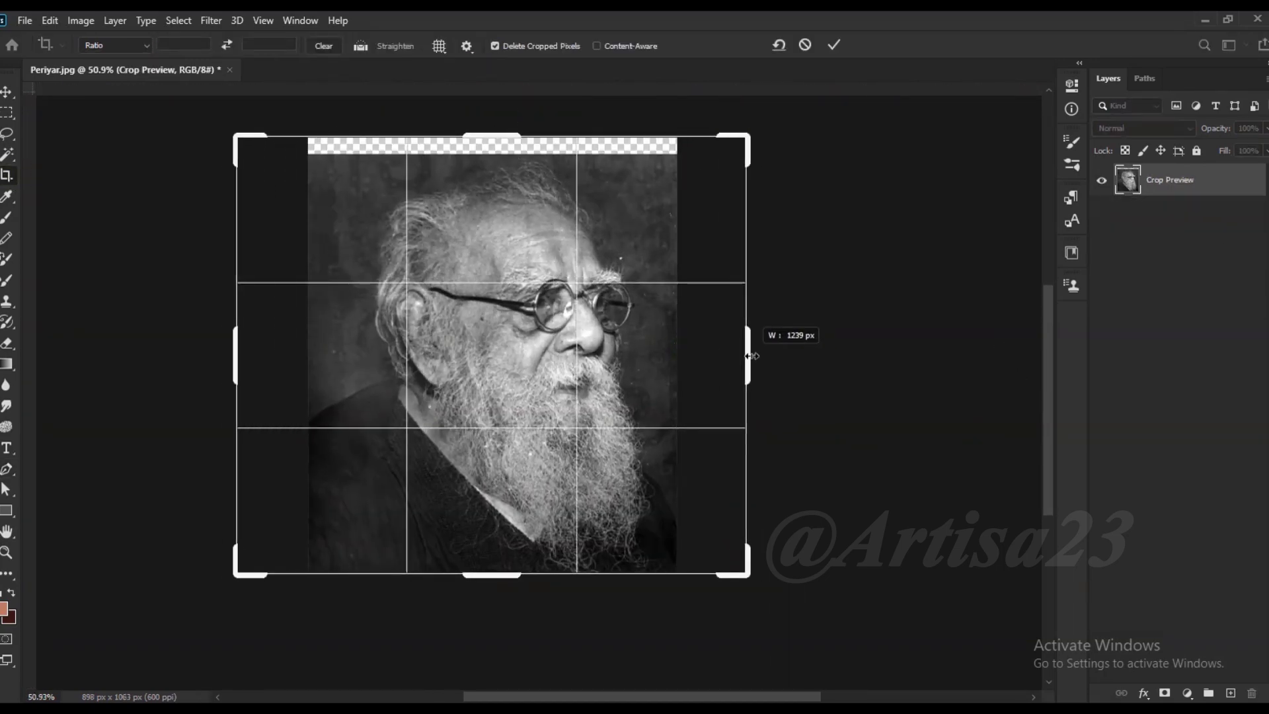
left_click_drag(492, 575, 509, 591)
left_click_drag(785, 355, 829, 355)
key("Return")
- Add a new layer beneath the cut-out filled with the grey-brown background colour
left_click(1161, 204)
key("ctrl+shift+alt+n")
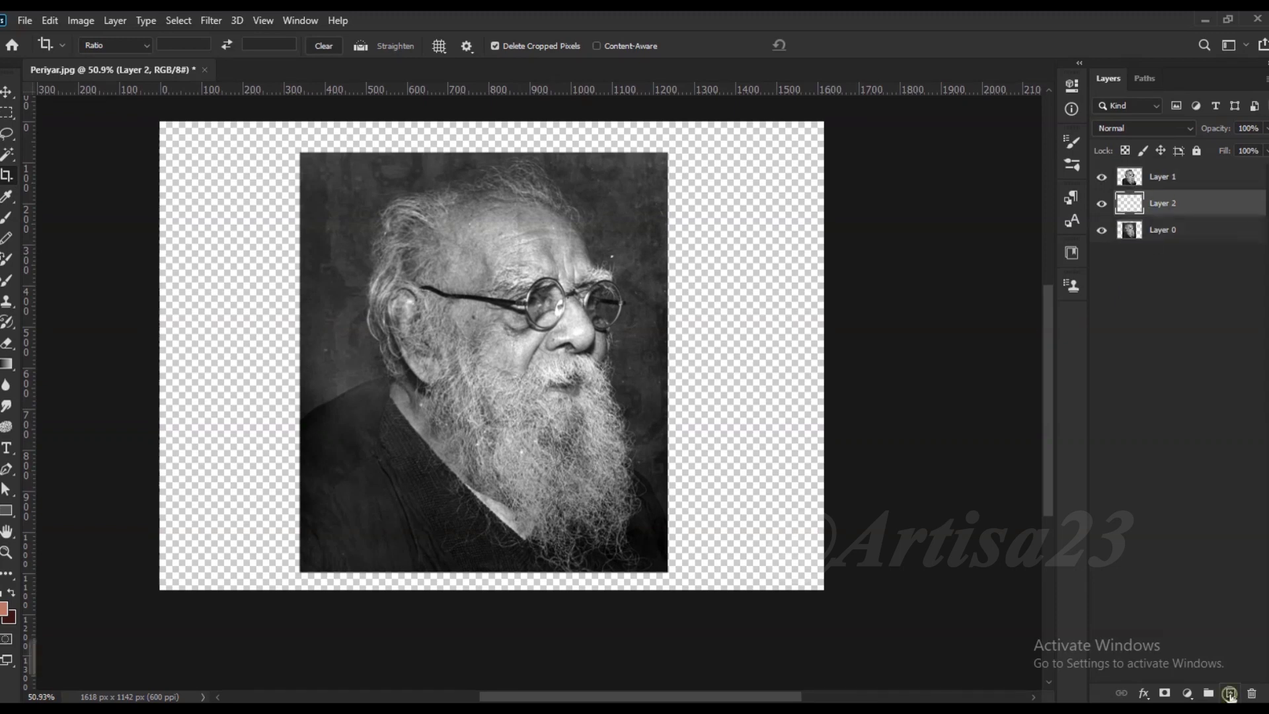
left_click(10, 618)
left_click(1207, 272)
key("ctrl+BackSpace")
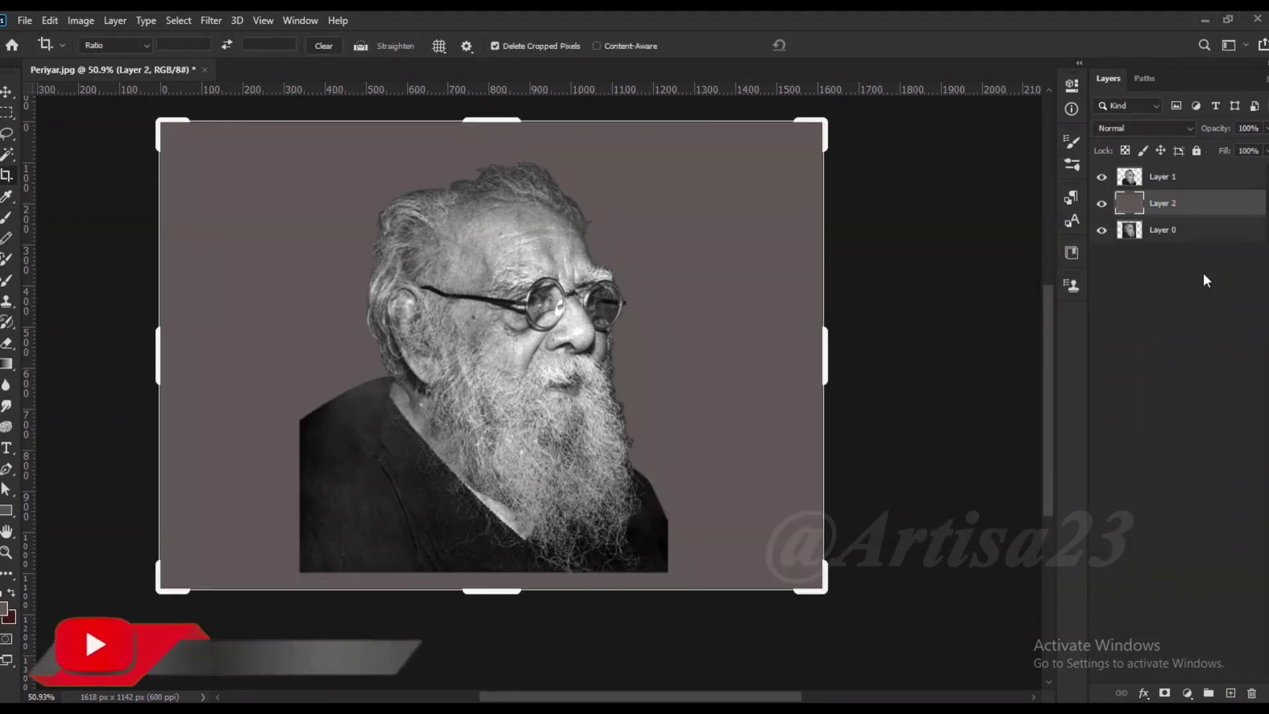
key("v")
key("ctrl+0")
double_click(1162, 177)
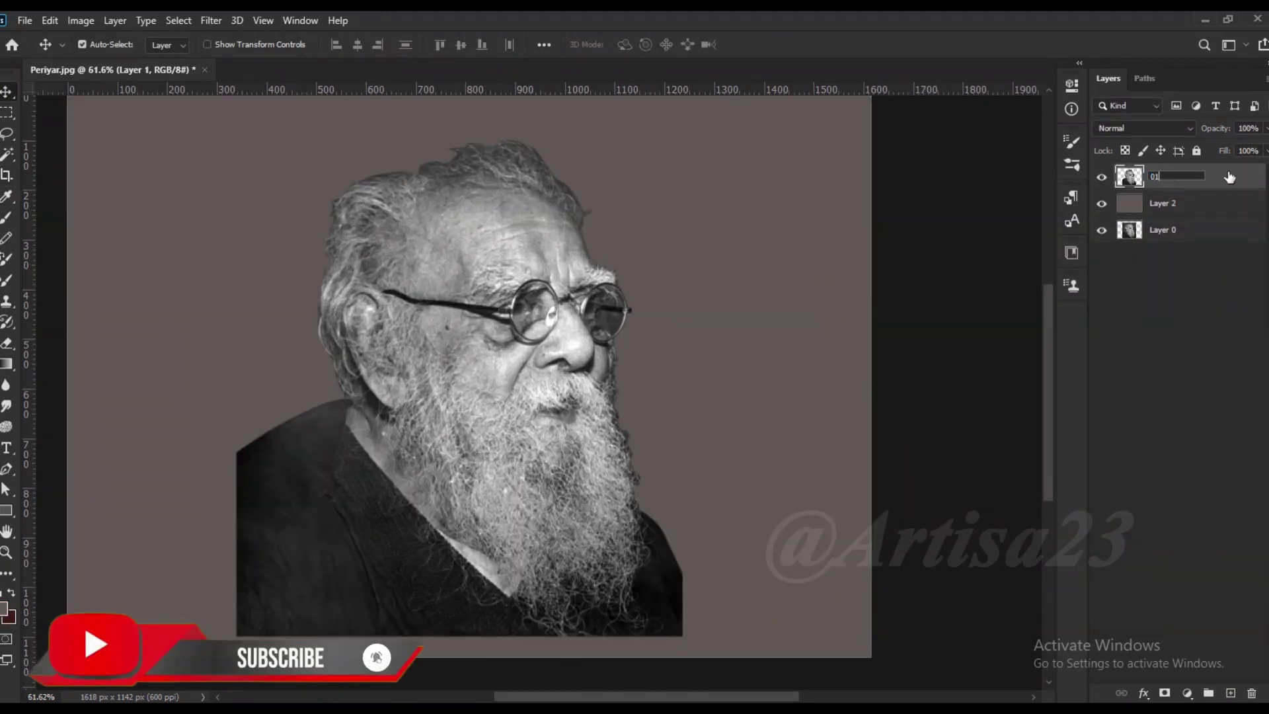
- Rename the layers 01 and BG, then boost layer 01's contrast with Levels
double_click(1163, 203)
left_click(1163, 176)
scroll(786, 555, "up", 2)
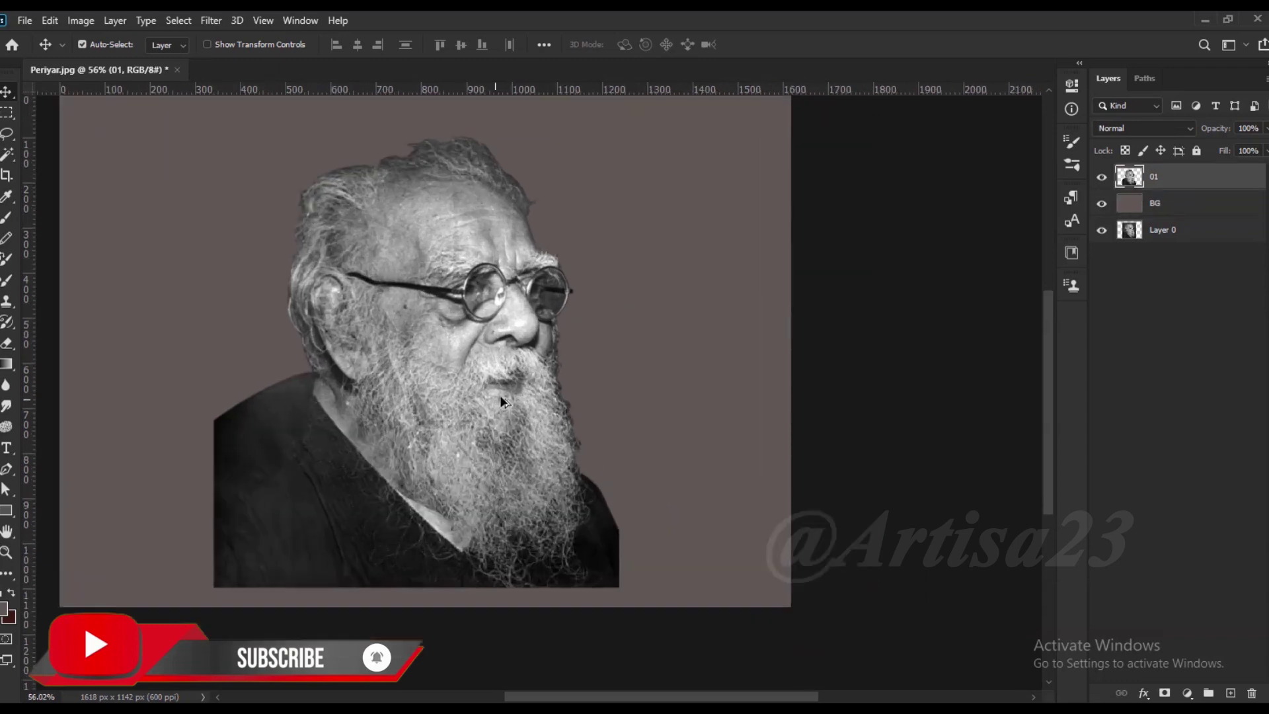
left_click(80, 21)
left_click(318, 80)
left_click_drag(674, 421, 708, 420)
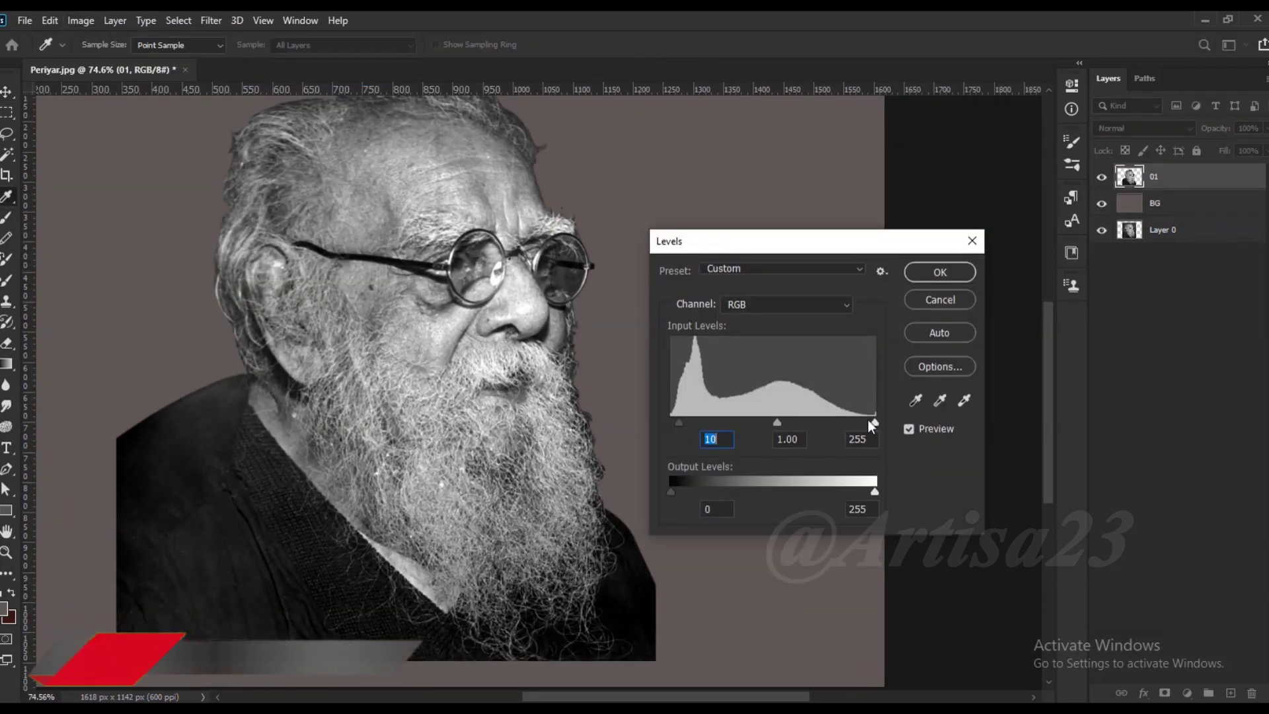
left_click_drag(867, 419, 861, 419)
left_click(938, 269)
- Lift the portrait's midtones with a Curves adjustment
scroll(641, 361, "up", 1)
scroll(506, 224, "up", 1)
left_click(81, 20)
left_click(320, 96)
left_click_drag(753, 349, 753, 343)
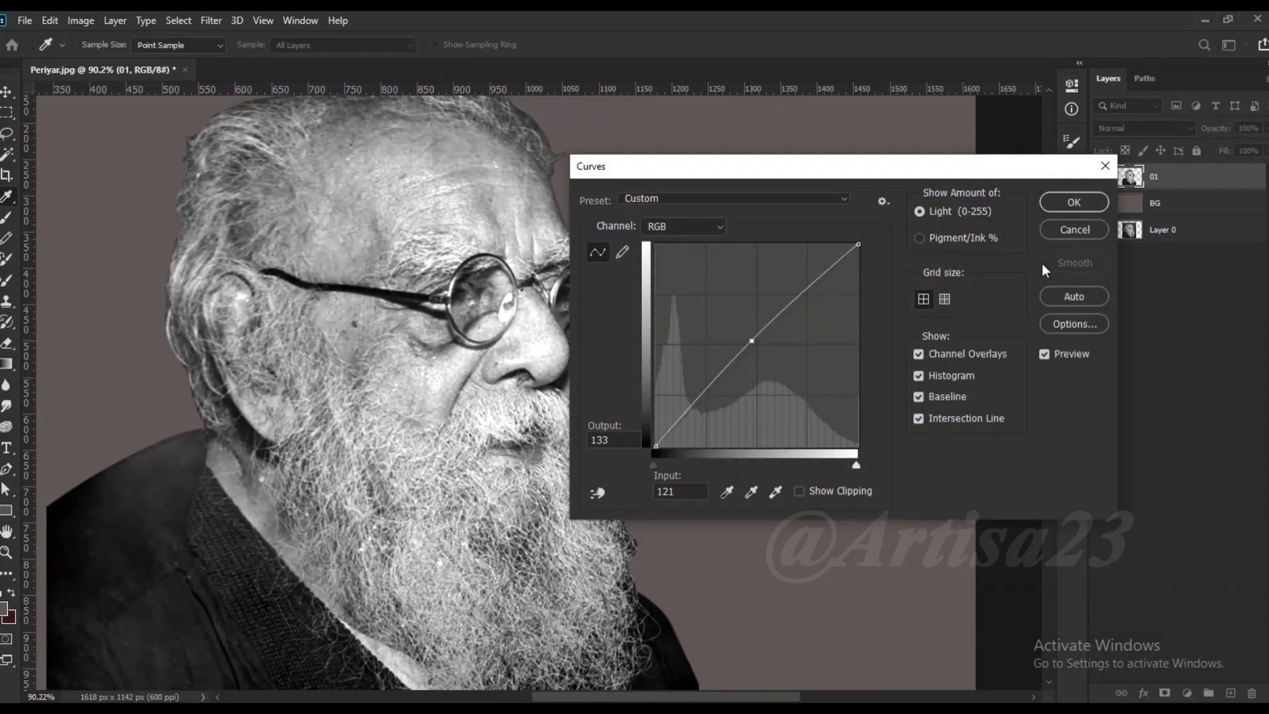
key("Return")
- Create a new path and begin outlining the reflection on the right lens
scroll(575, 322, "up", 1)
scroll(574, 322, "up", 1)
key("p")
scroll(594, 278, "up", 1)
scroll(605, 274, "up", 1)
left_click(1144, 78)
left_click(1266, 78)
left_click(1228, 90)
scroll(731, 227, "up", 3)
left_click(562, 257)
left_click(610, 209)
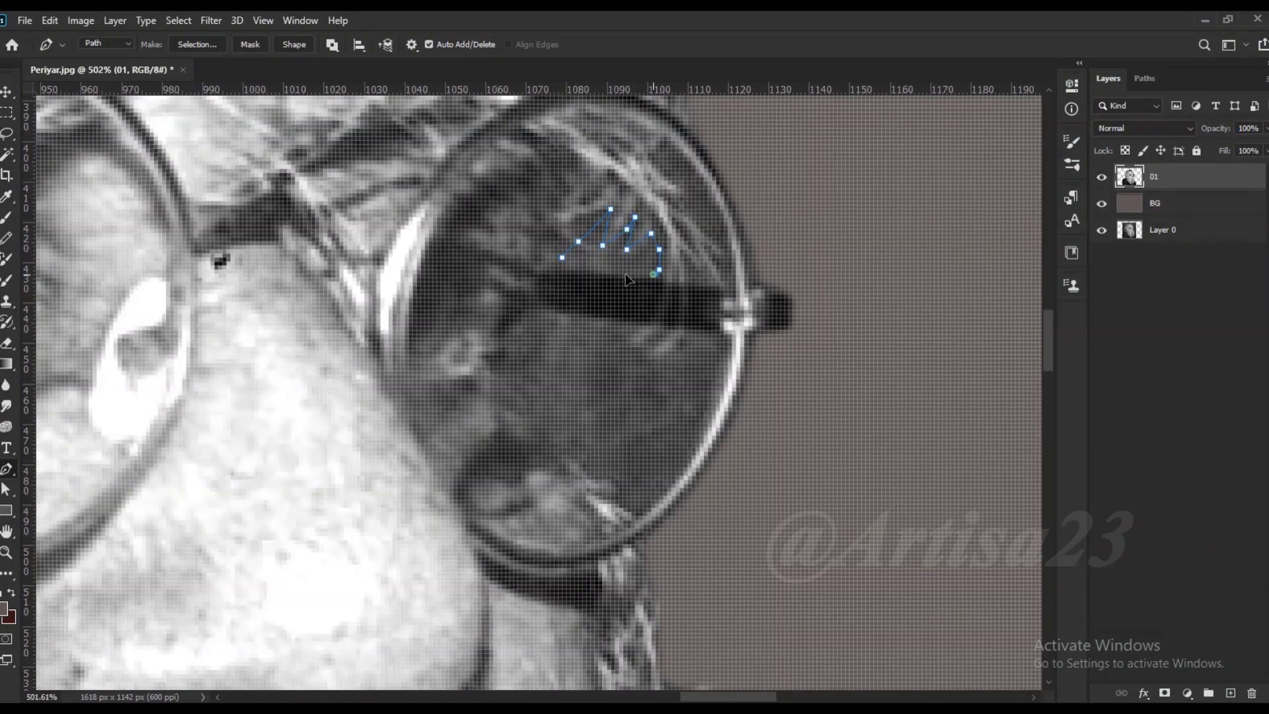
- Close the outline of the right lens reflection
left_click(561, 267)
scroll(735, 295, "up", 3)
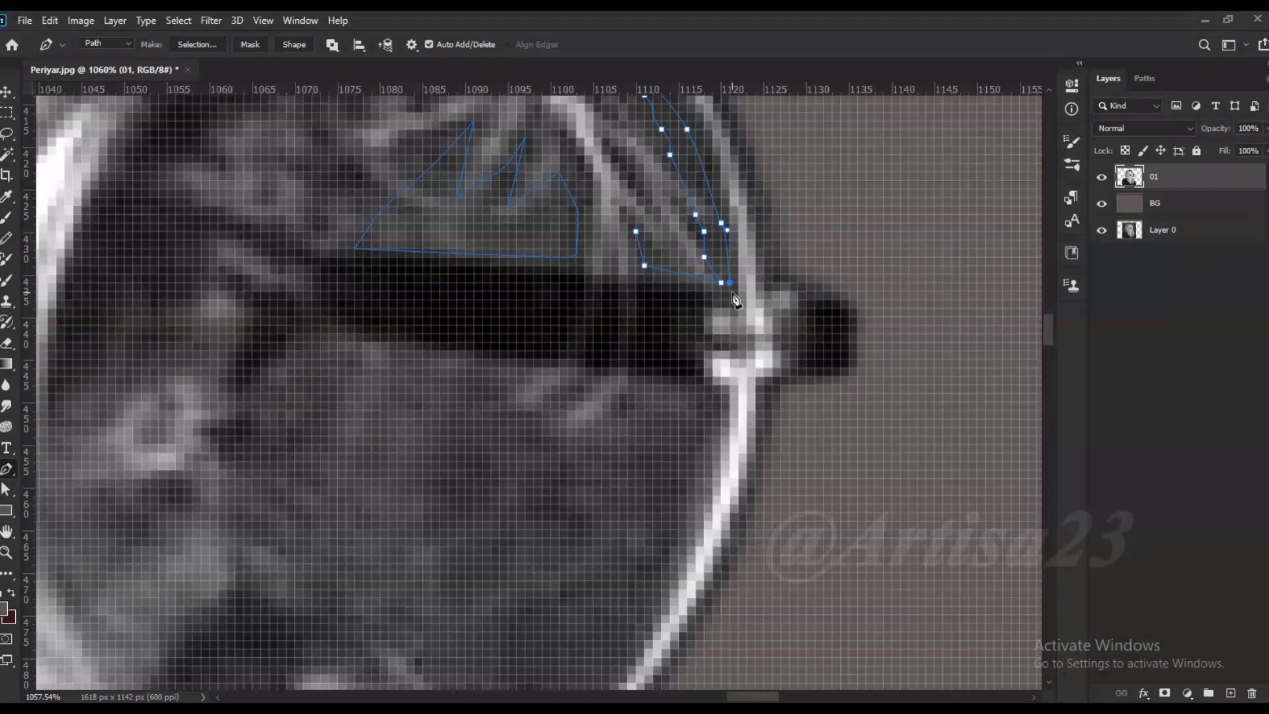
scroll(646, 333, "down", 3)
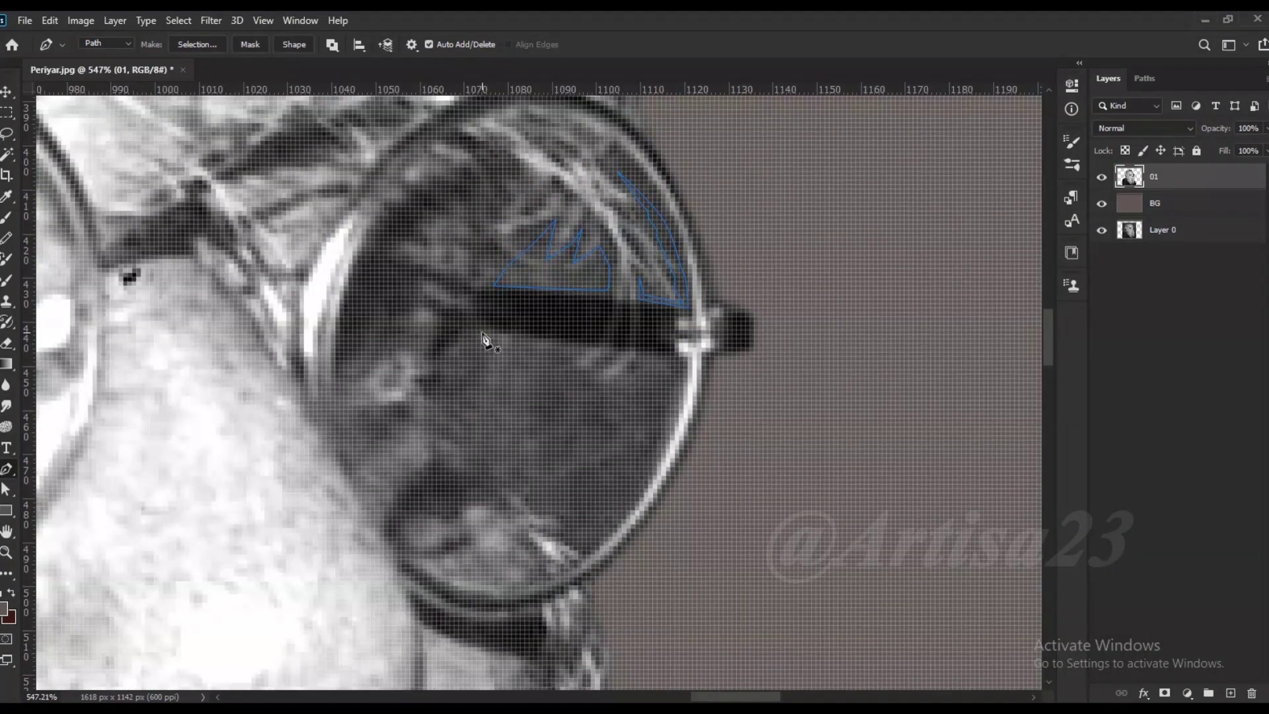
scroll(489, 340, "down", 2)
- Outline the lower lens gap along its rim and beneath the temple bar
left_click(468, 429)
scroll(483, 436, "down", 1)
scroll(529, 456, "down", 2)
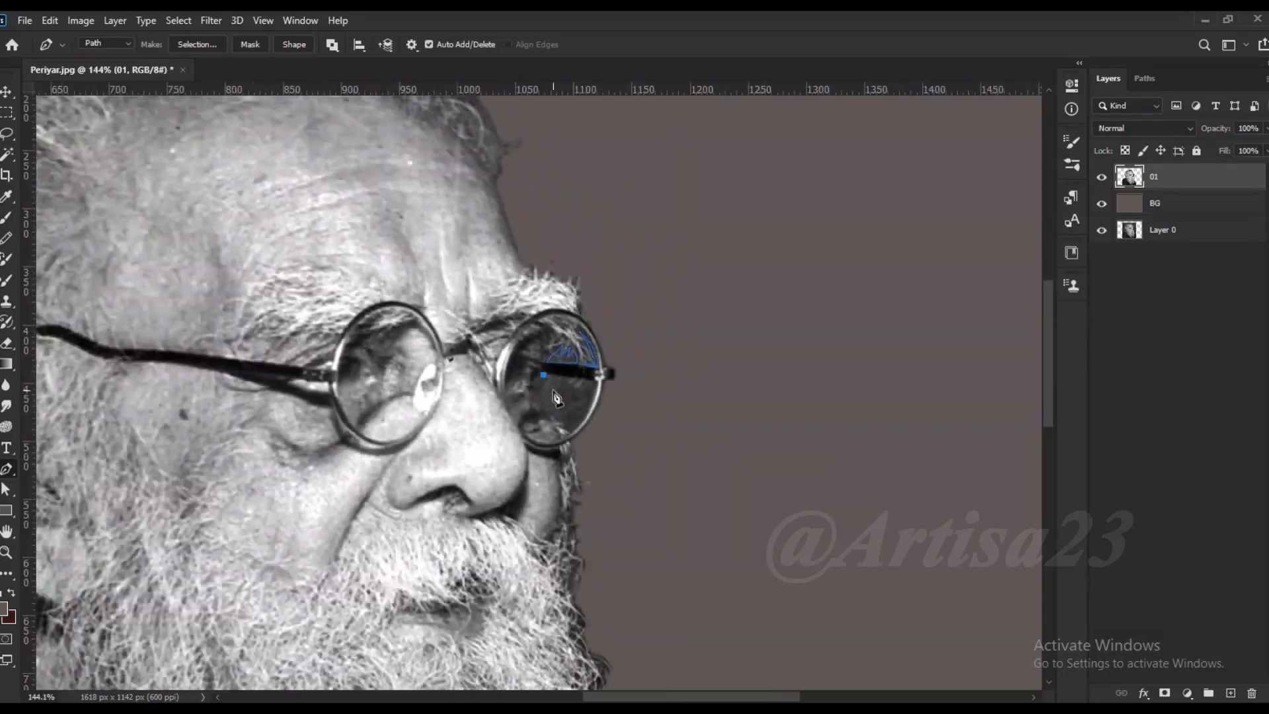
scroll(542, 423, "up", 2)
scroll(555, 436, "down", 1)
left_click(572, 459)
left_click(602, 426)
left_click(609, 395)
scroll(608, 395, "up", 2)
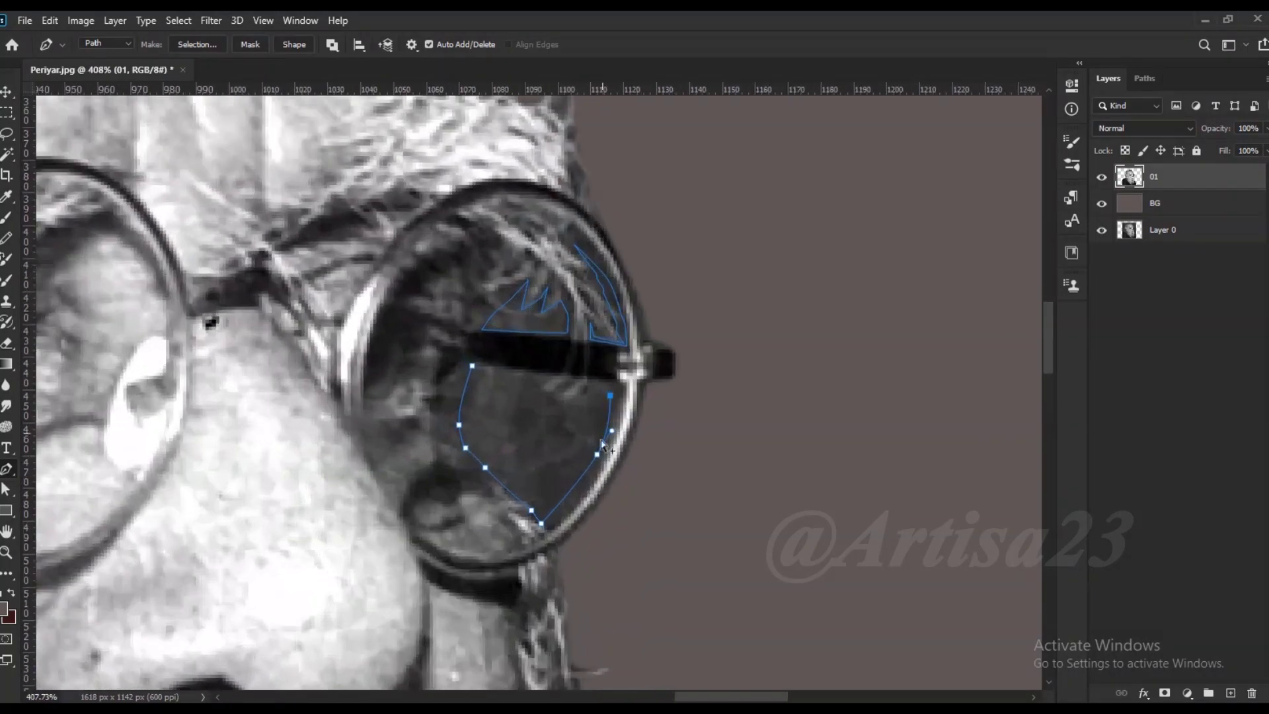
left_click(623, 385)
left_click(607, 386)
left_click(590, 382)
left_click(551, 376)
scroll(526, 397, "down", 3)
- Turn the lens outline into a selection, delete it from layer 01, and deselect
right_click(540, 396)
left_click(595, 109)
key("Return")
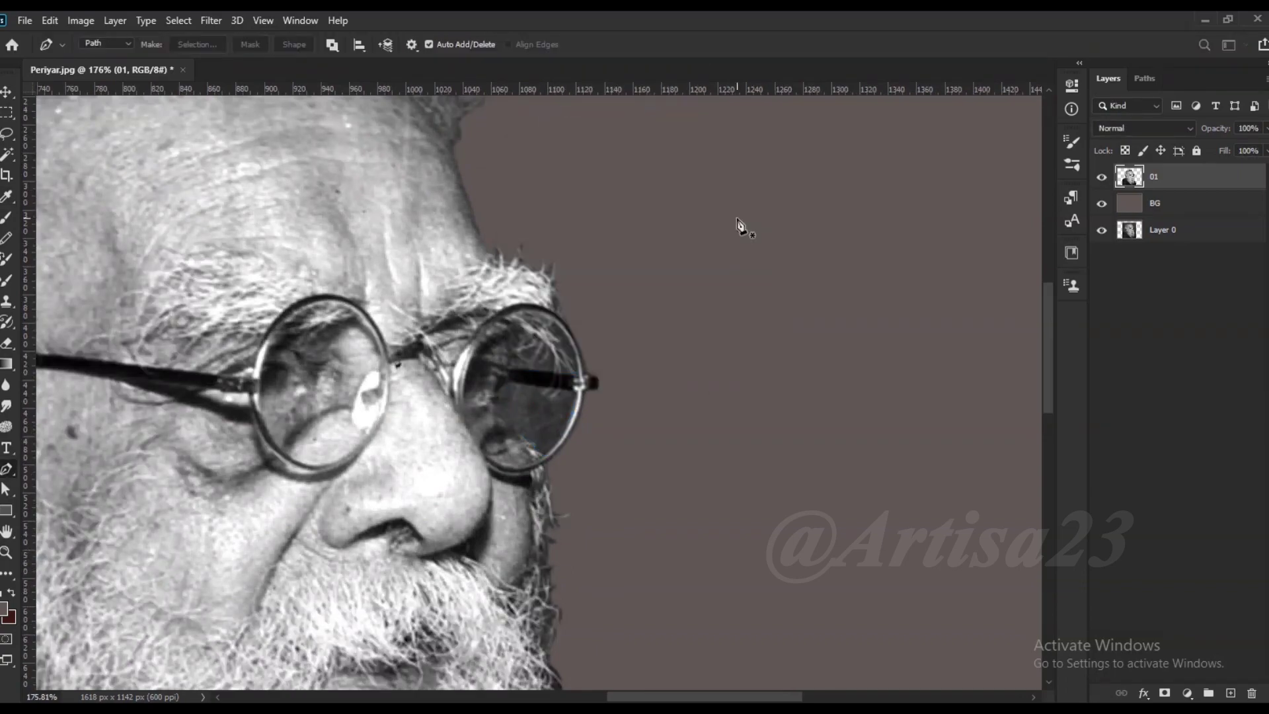
key("Delete")
key("ctrl+d")
scroll(675, 334, "down", 2)
scroll(669, 343, "down", 1)
scroll(669, 343, "down", 2)
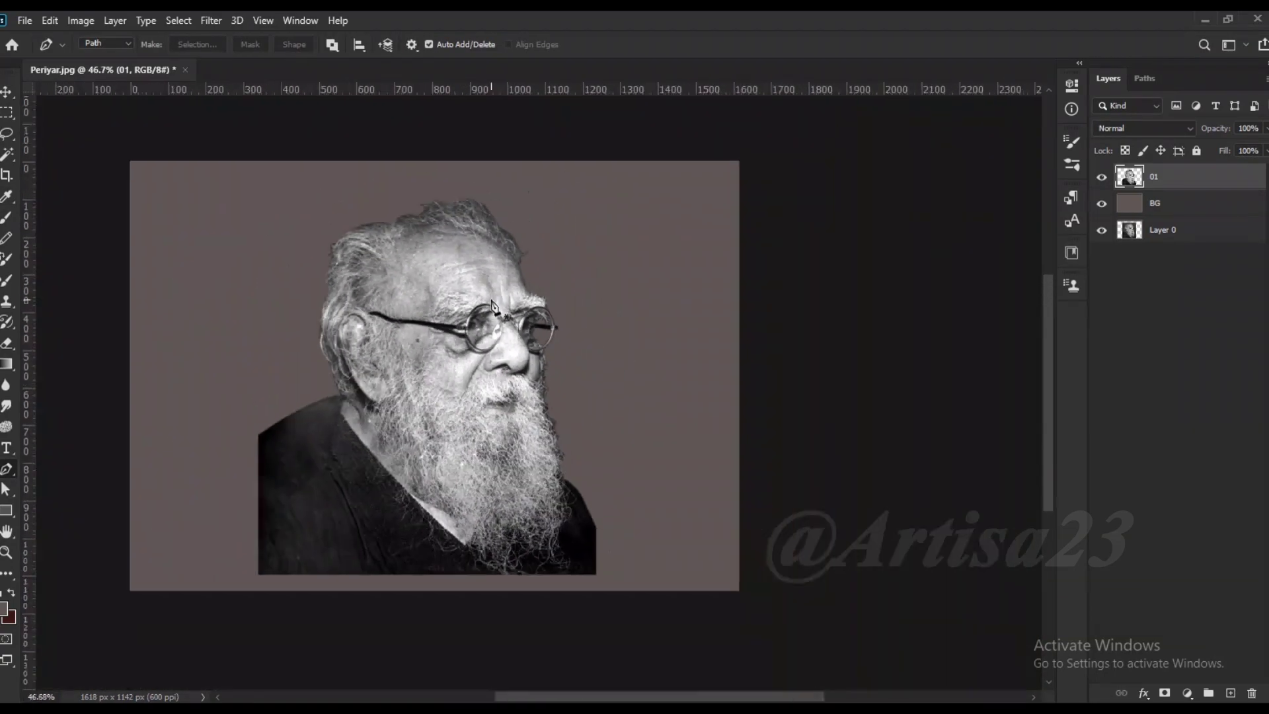
scroll(535, 357, "up", 2)
scroll(536, 357, "down", 2)
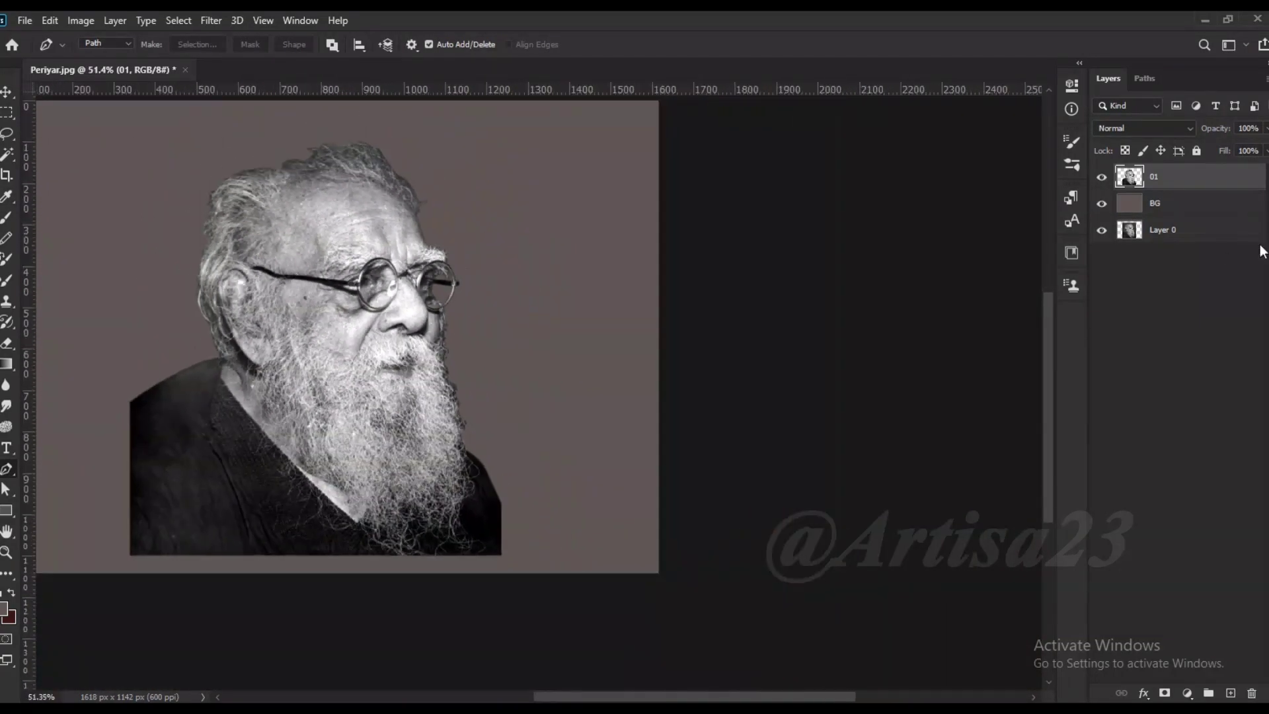
- Duplicate layer 01 as a hidden backup, add layer Co-01, and load 01's outline as a selection
left_click_drag(1158, 179, 1157, 199)
left_click(1101, 203)
left_click(1163, 176)
scroll(452, 296, "up", 3)
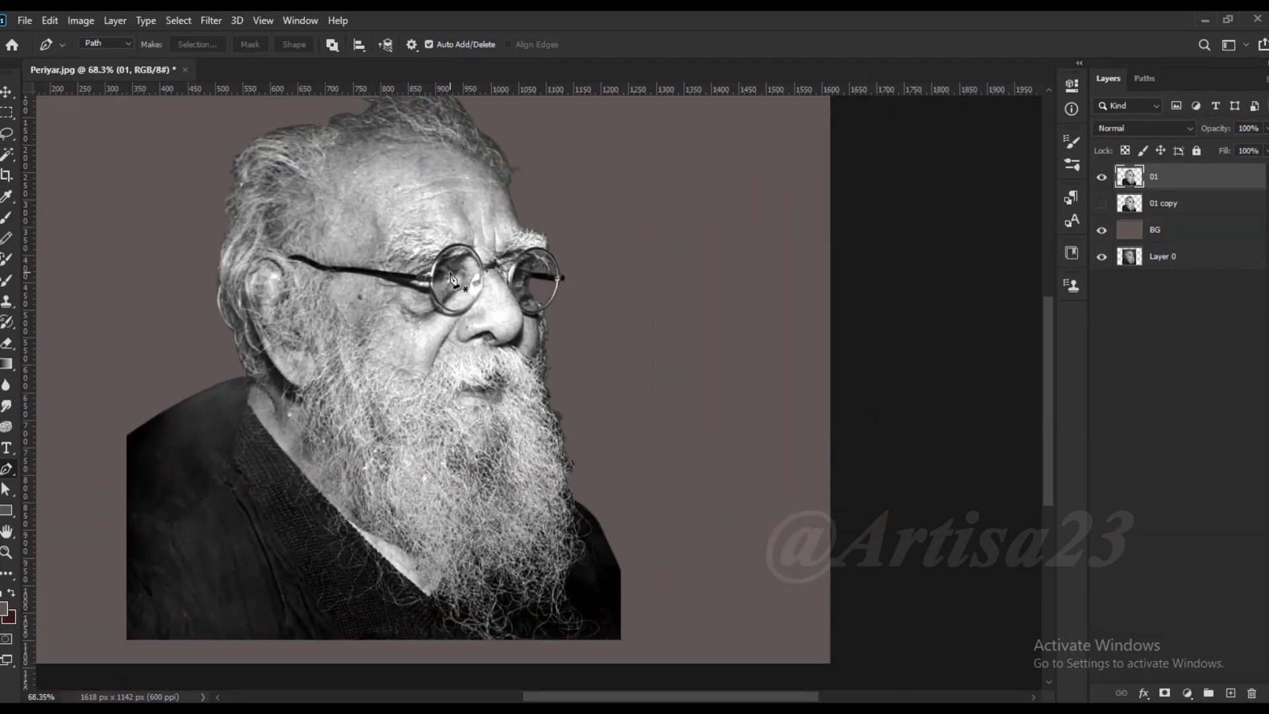
left_click(1230, 693)
type("Co-01")
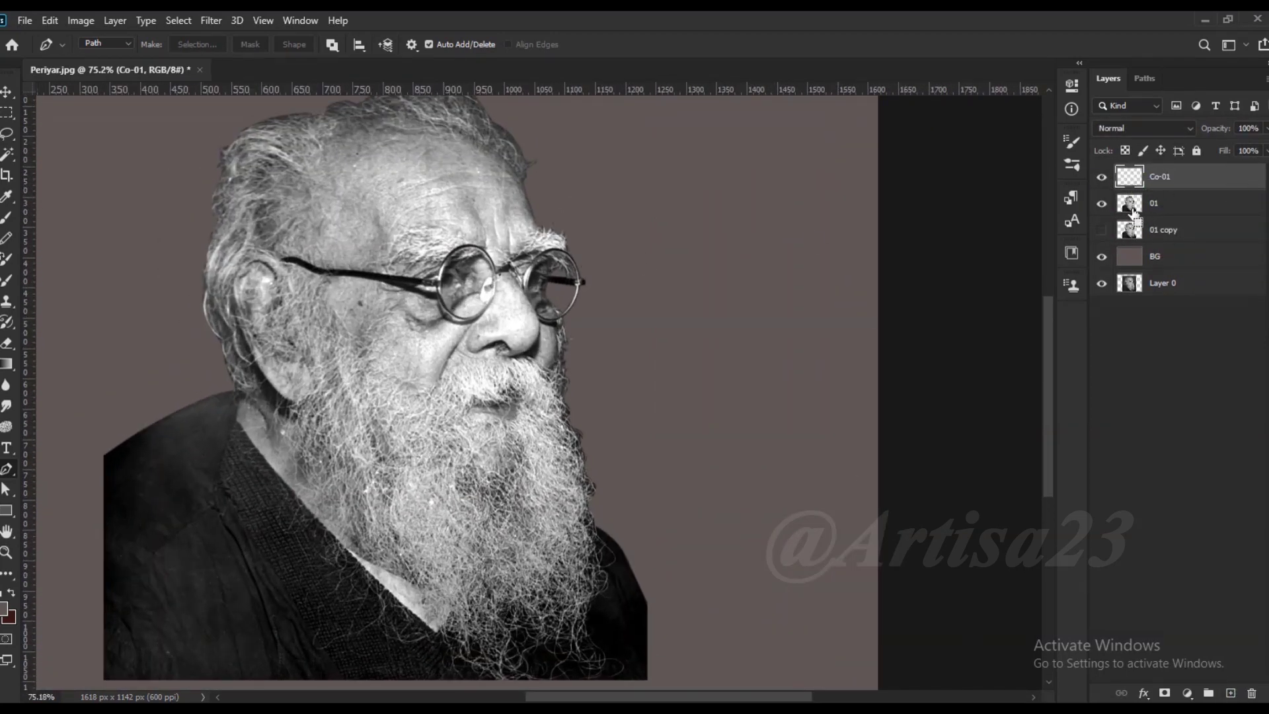
left_click(1128, 203, "ctrl")
scroll(635, 278, "down", 2)
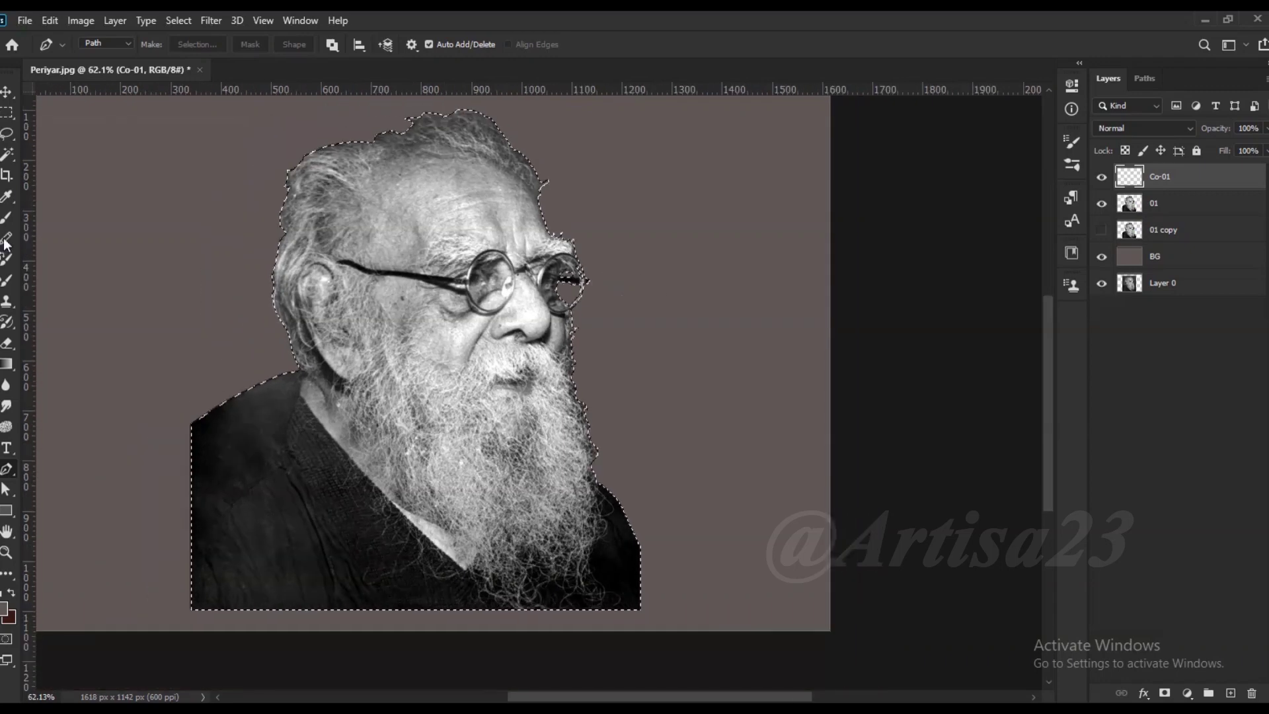
- Set the brush to a faint low opacity and Co-01's blend mode to Color
key("b")
key("F5")
key("F5")
left_click(359, 44)
left_click_drag(360, 62, 328, 63)
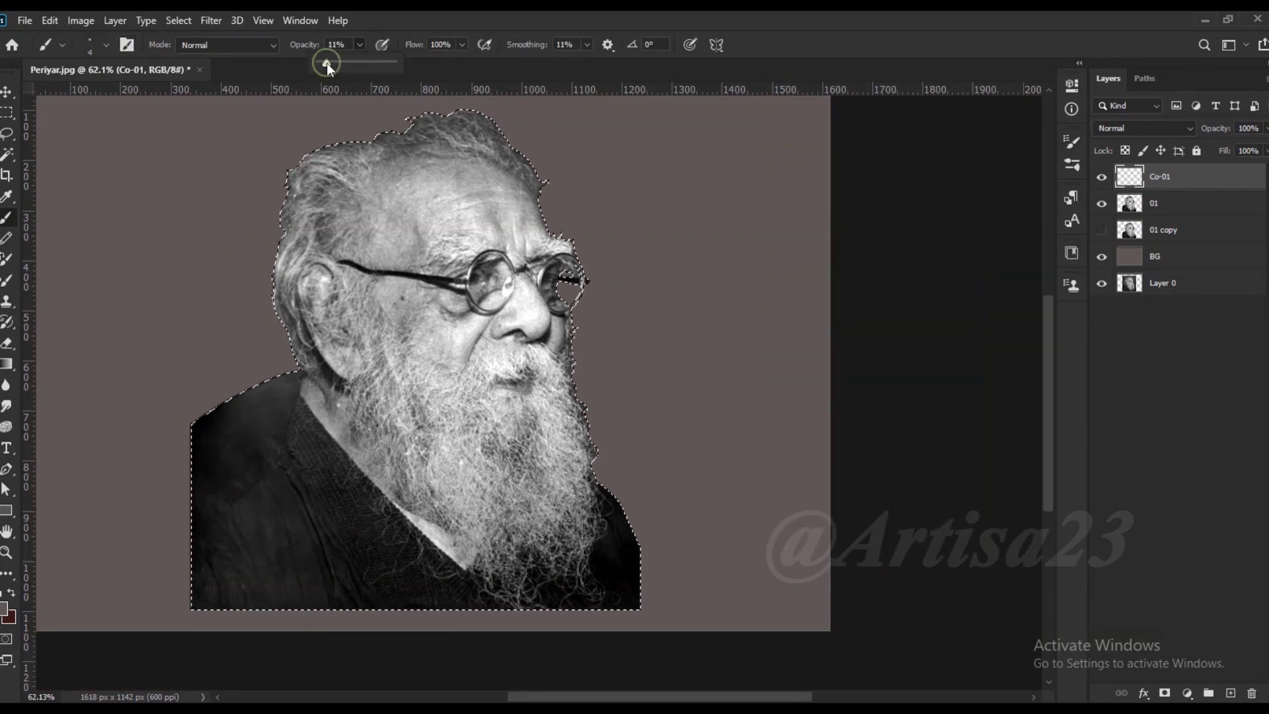
left_click(1132, 125)
left_click(1108, 502)
- Choose a deep red as the foreground painting colour
left_click(5, 608)
left_click(801, 434)
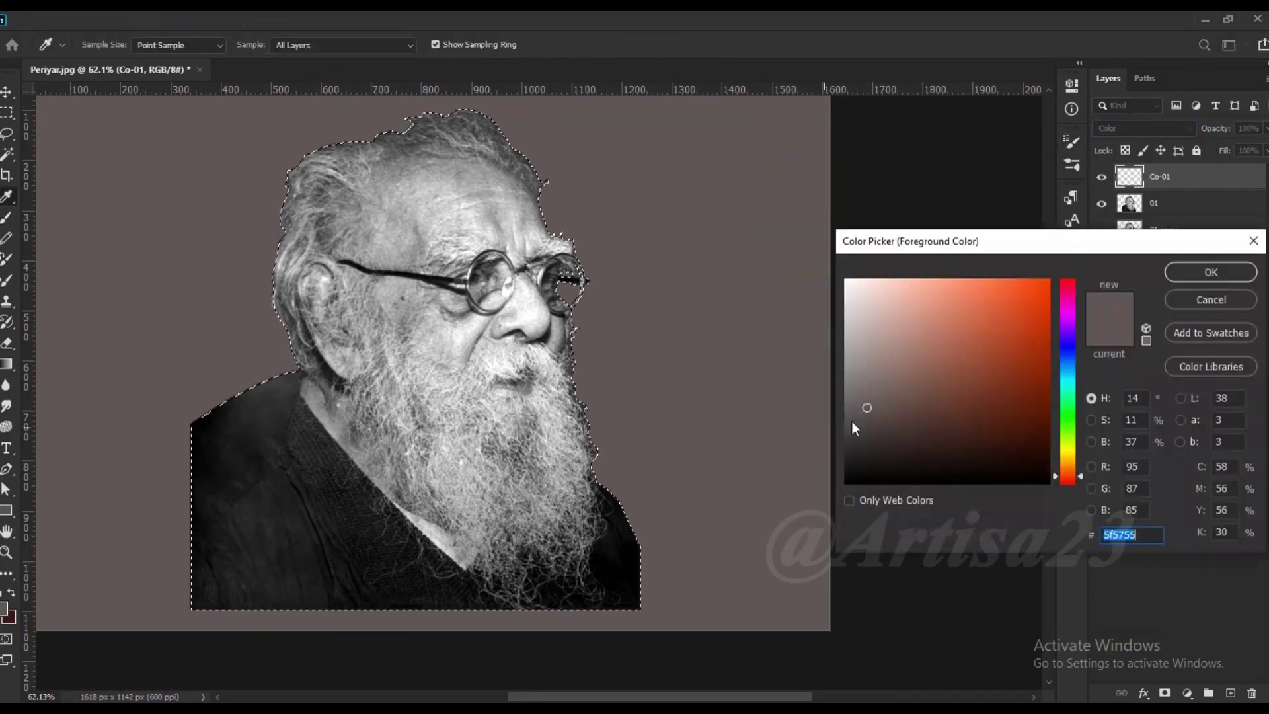
left_click_drag(1066, 292, 1072, 295)
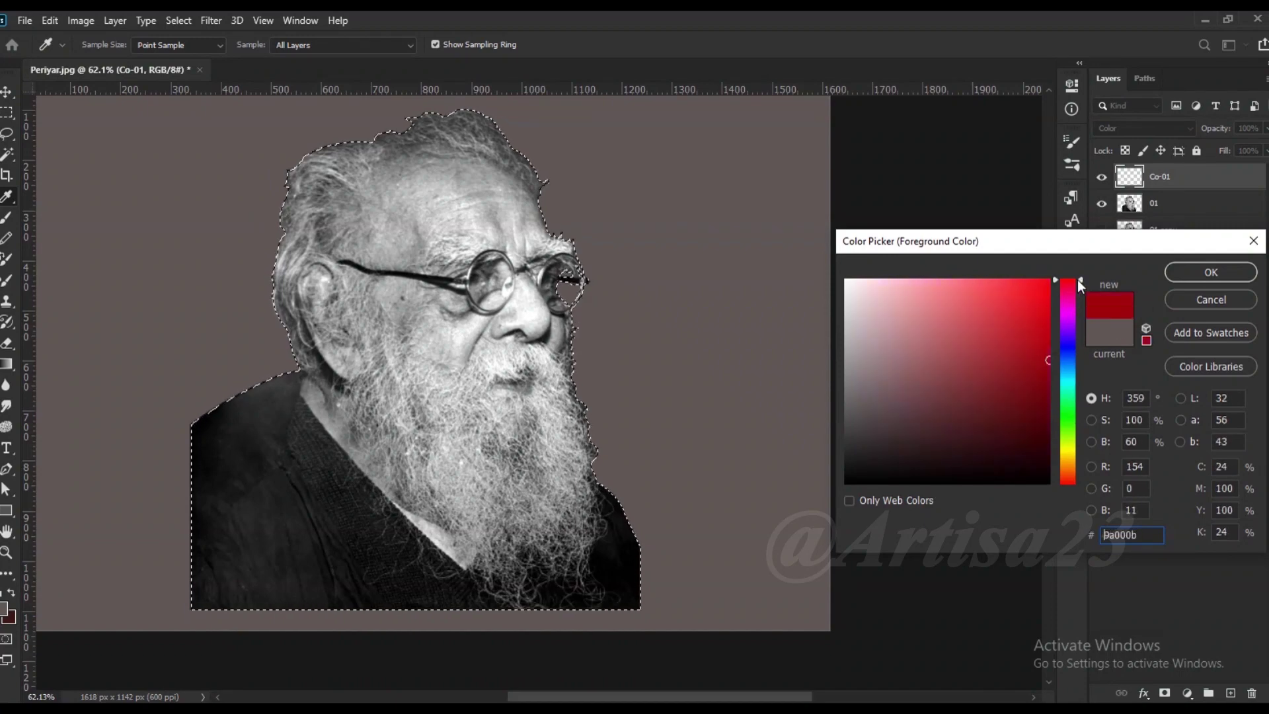
key("Return")
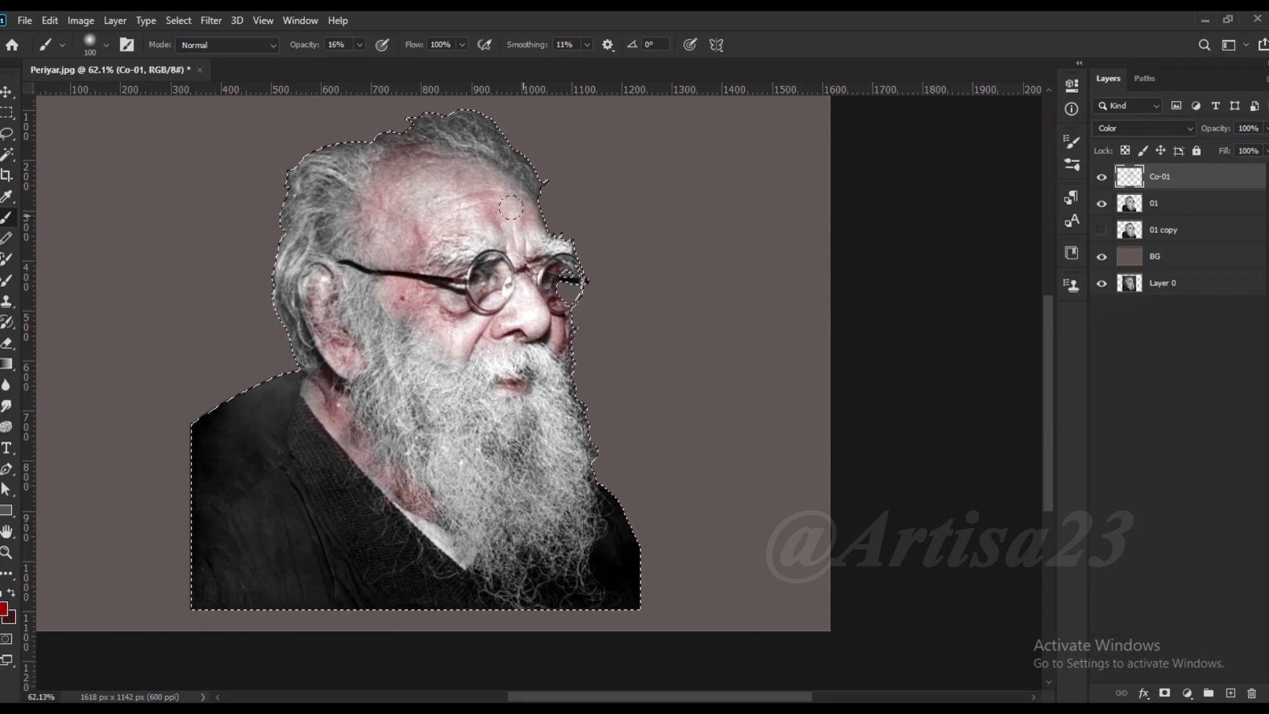
left_click(3, 608)
- Paint yellow, then red tints on the face on Co-01
left_click_drag(1064, 522, 1065, 486)
left_click(1212, 271)
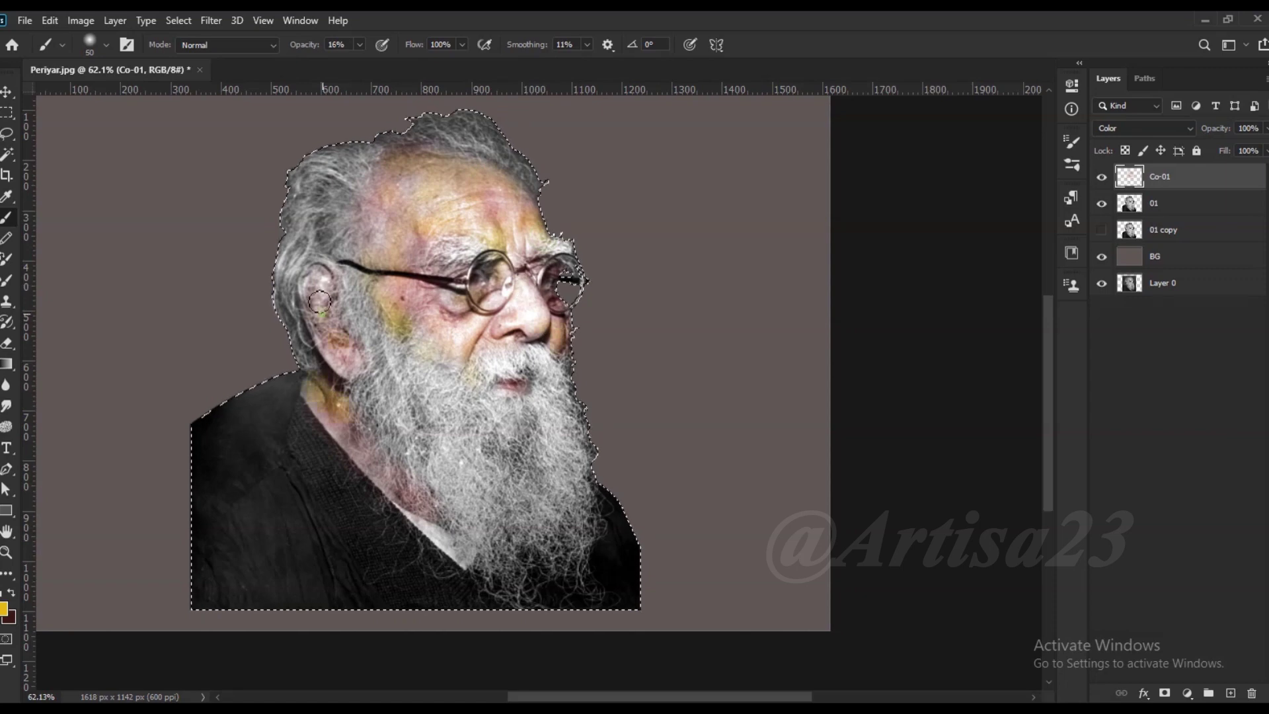
left_click(3, 608)
left_click_drag(1065, 486, 1065, 528)
left_click(1212, 272)
- Blend the tints with the Smudge tool using a different brush tip, and tint the nose tip
left_click(6, 405)
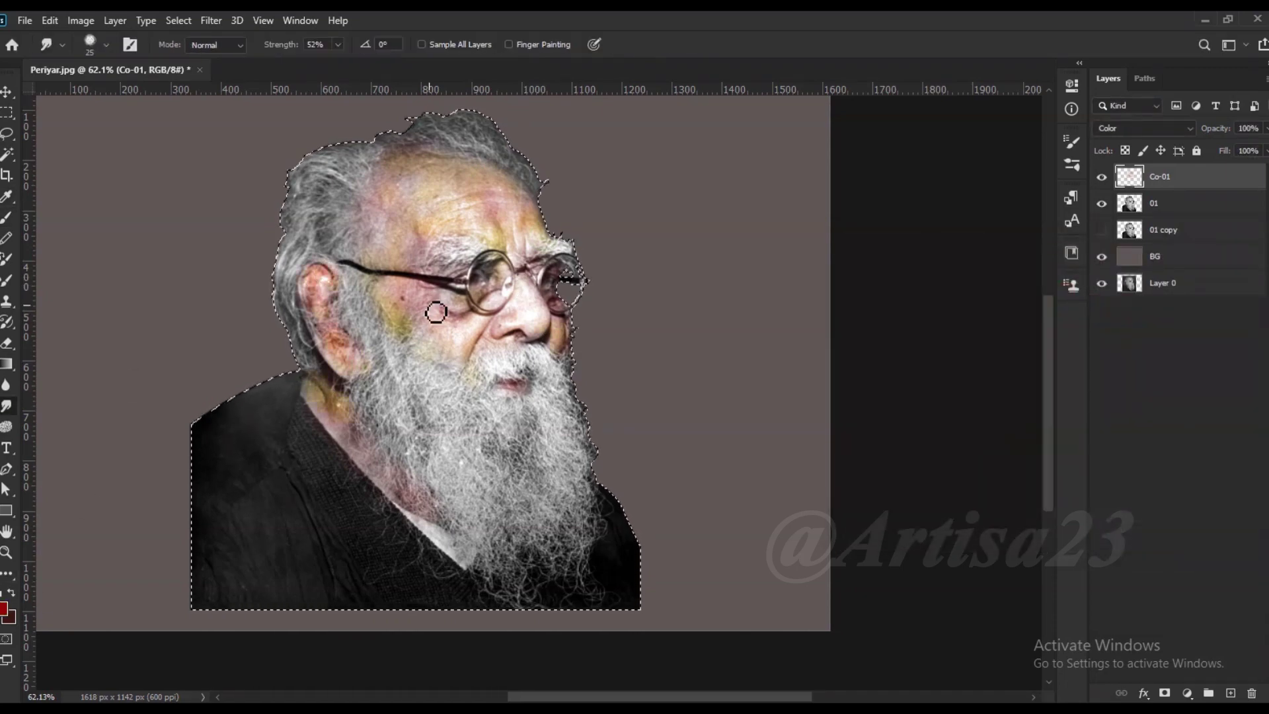
left_click(130, 44)
left_click(849, 133)
left_click(962, 423)
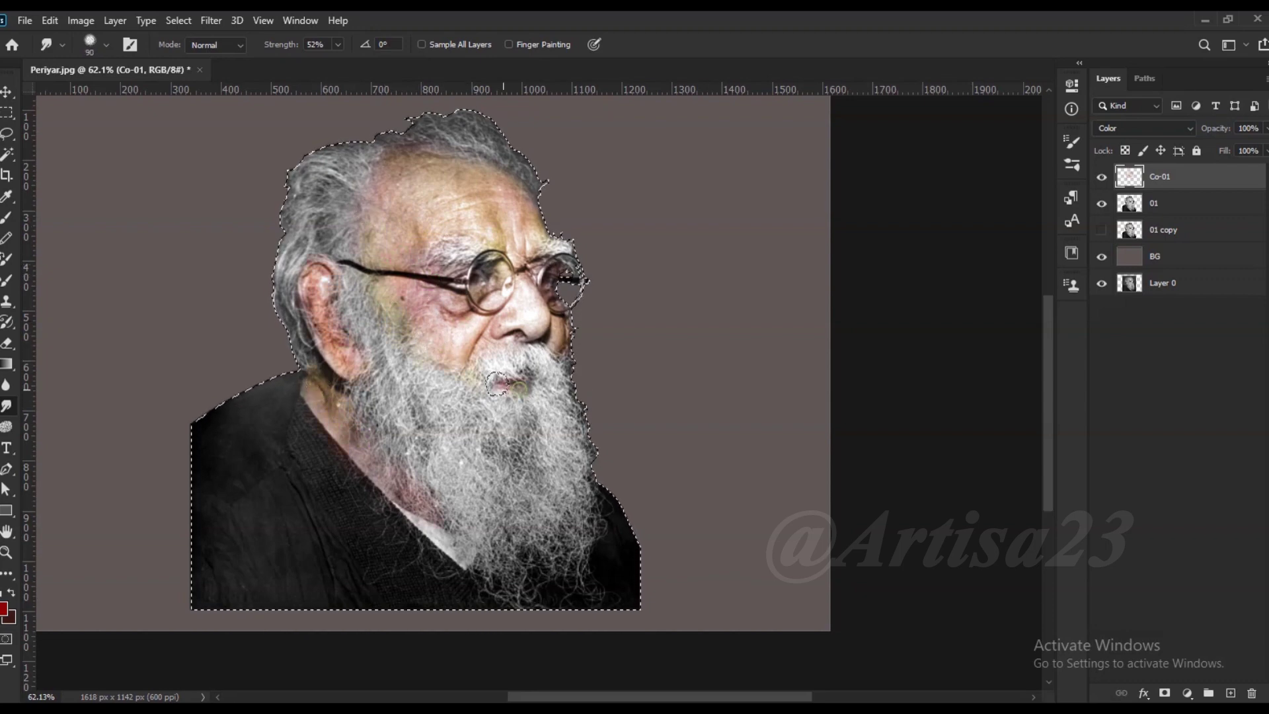
scroll(497, 382, "up", 2)
key("b")
left_click_drag(497, 310, 526, 303)
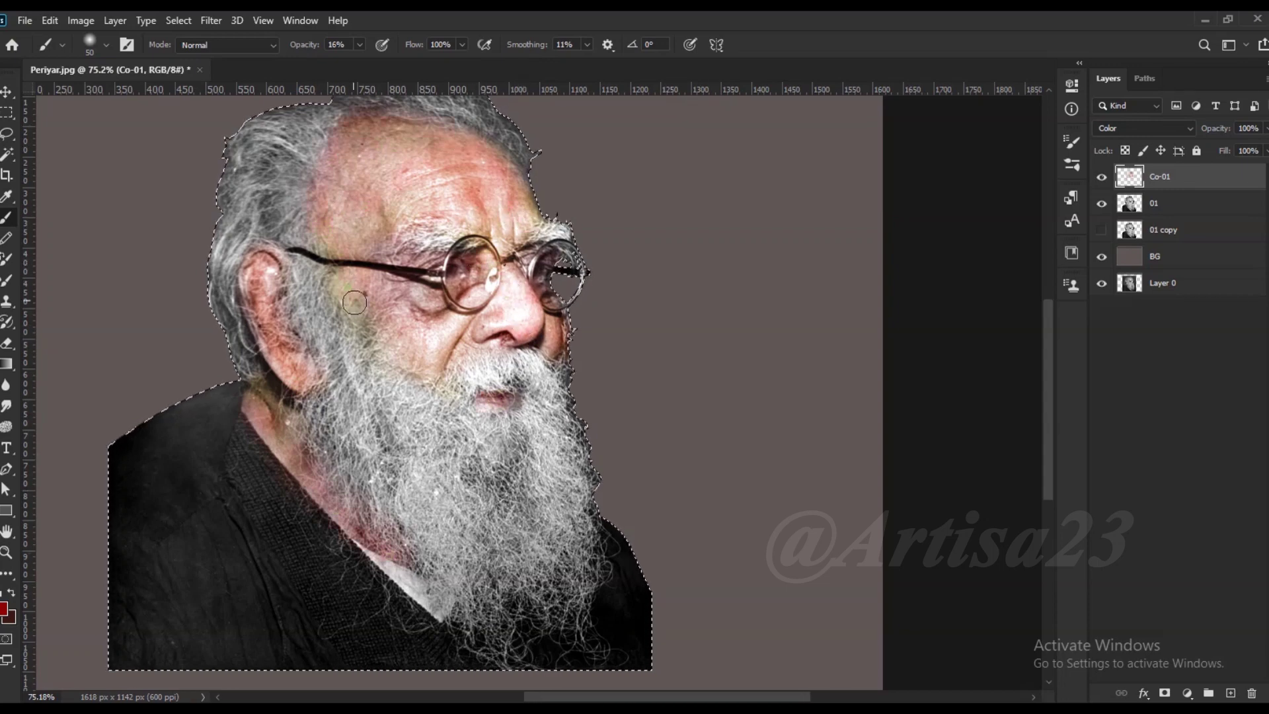
left_click(6, 386)
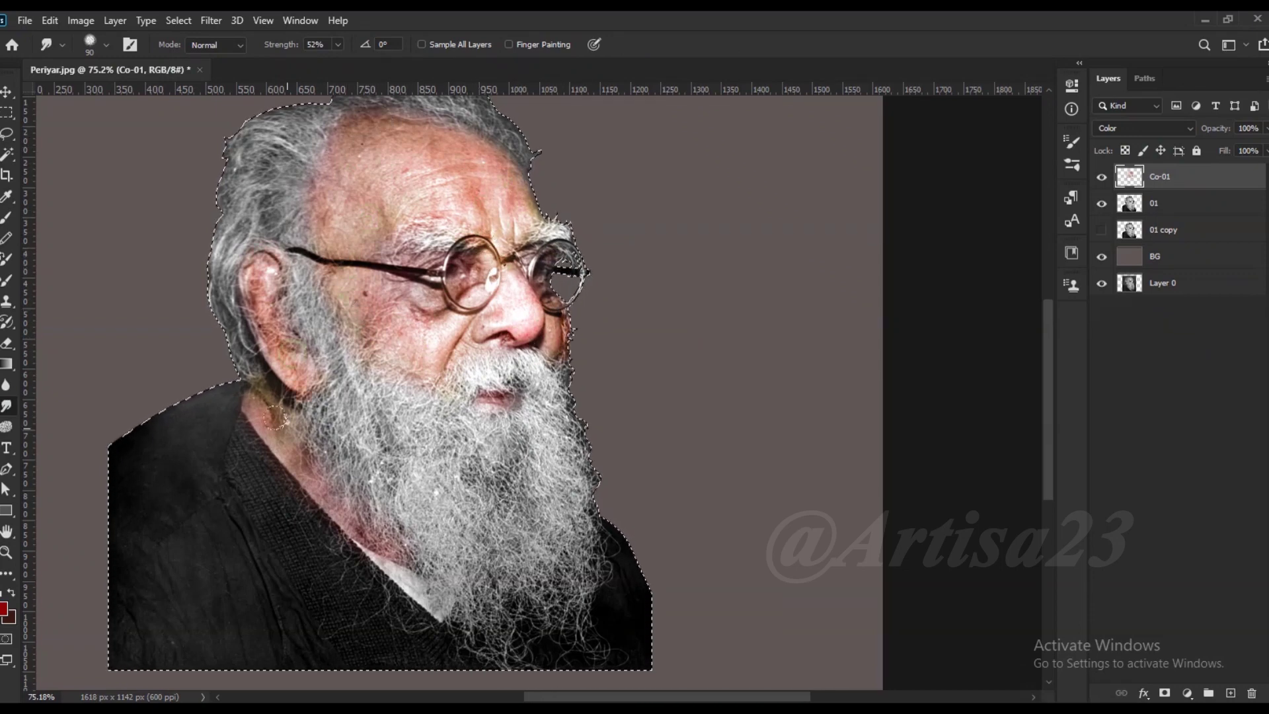
- Paint a yellow-orange tint on the forehead and smudge it in
left_click(4, 607)
left_click_drag(1068, 482, 1068, 461)
left_click(1018, 304)
left_click(1184, 277)
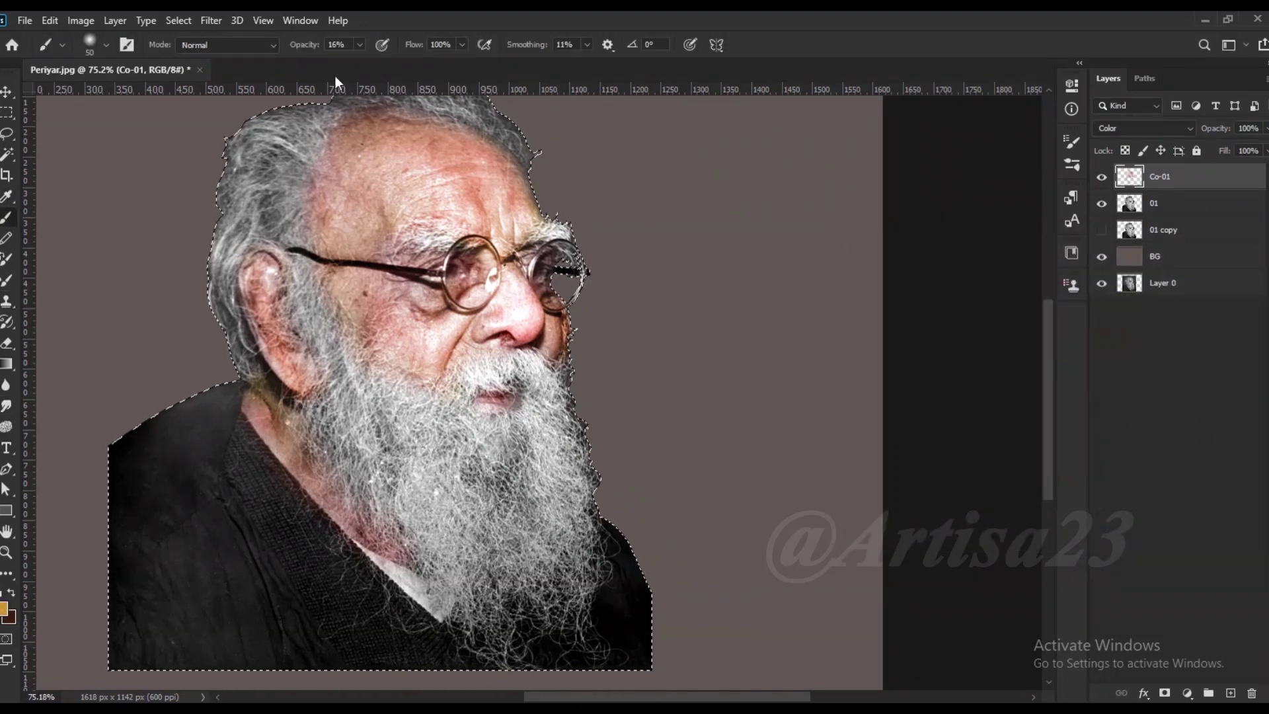
left_click_drag(368, 176, 381, 198)
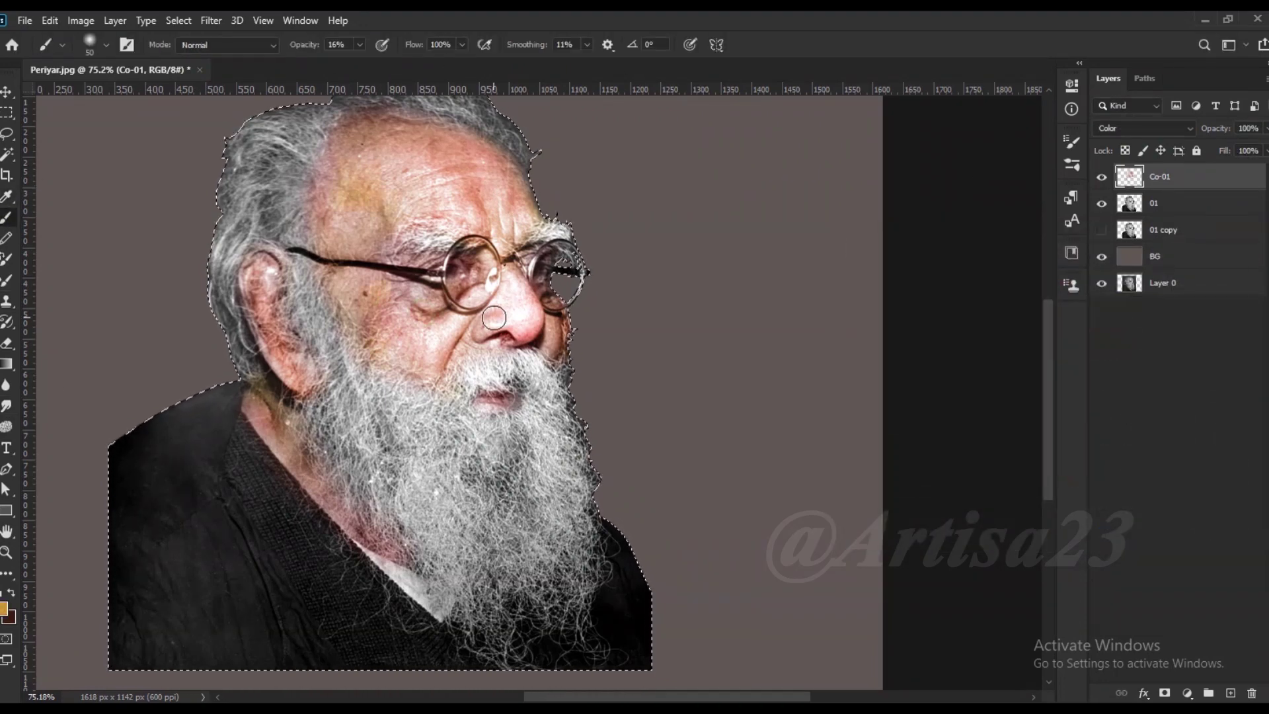
key("r")
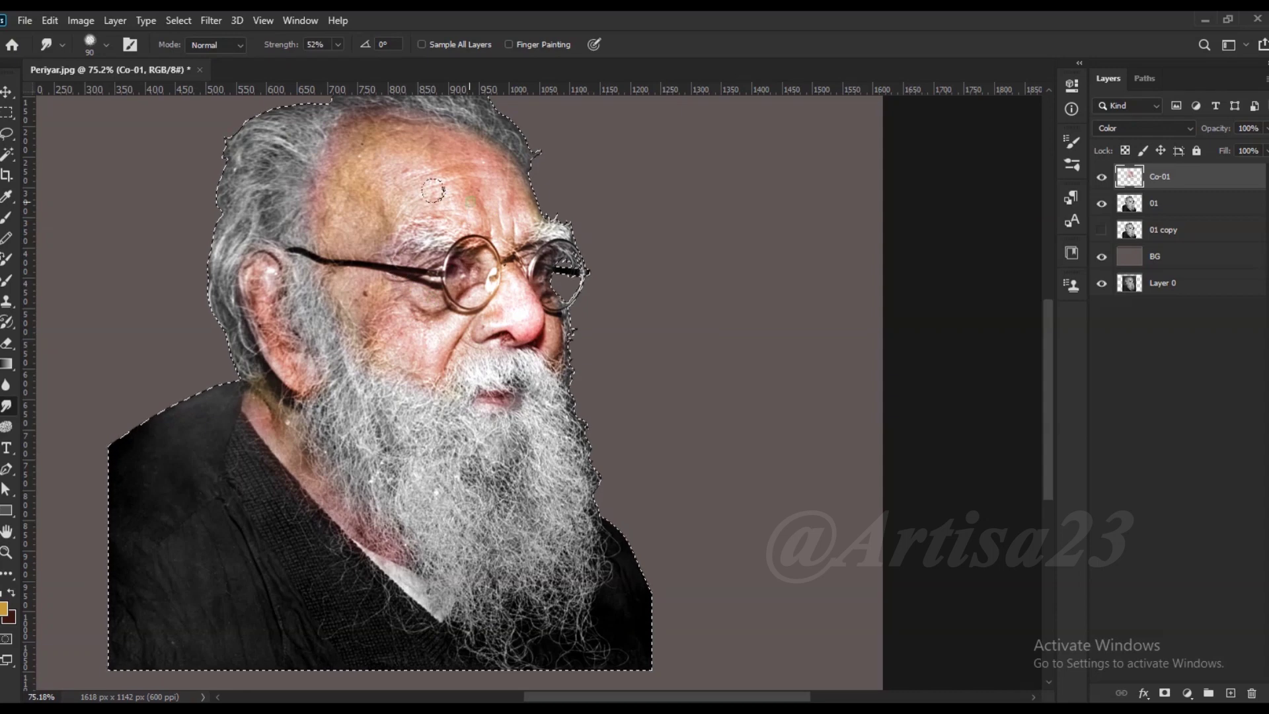
scroll(413, 276, "down", 2)
scroll(413, 277, "down", 1)
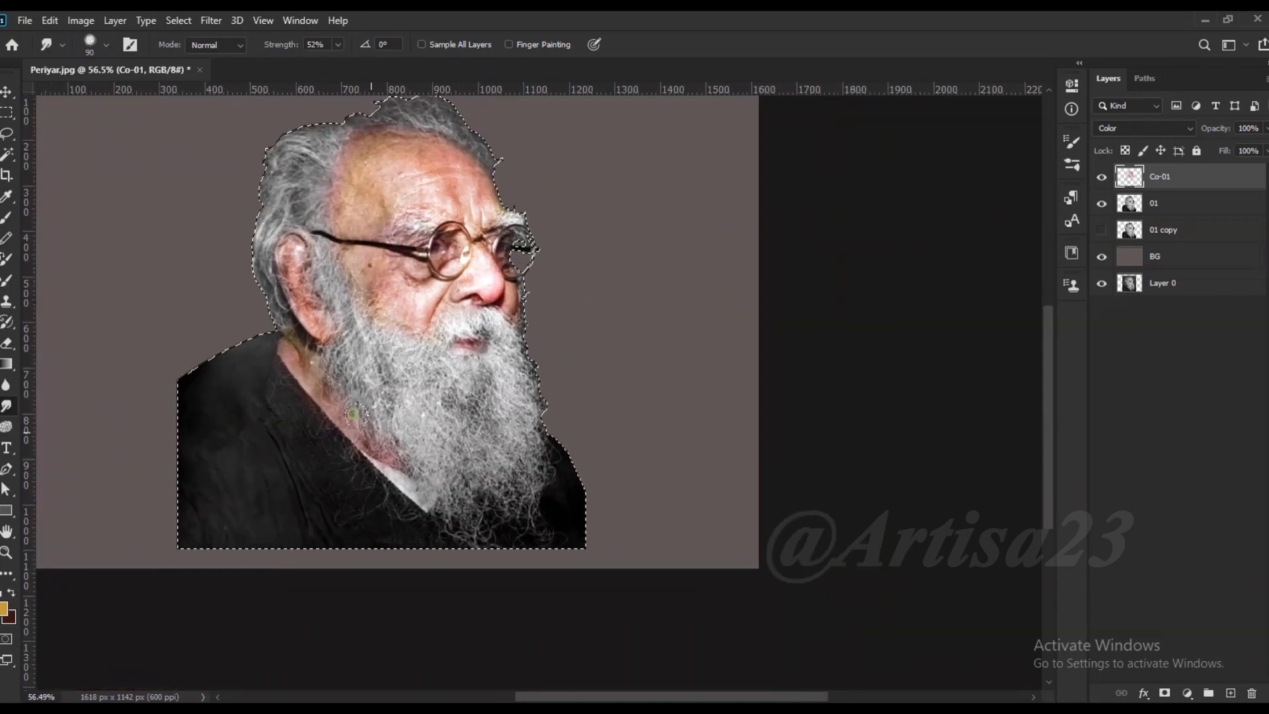
scroll(413, 276, "up", 1)
- Save the document as Periyar-01a.psd, dismissing a background-save error along the way
left_click(24, 21)
left_click(39, 210)
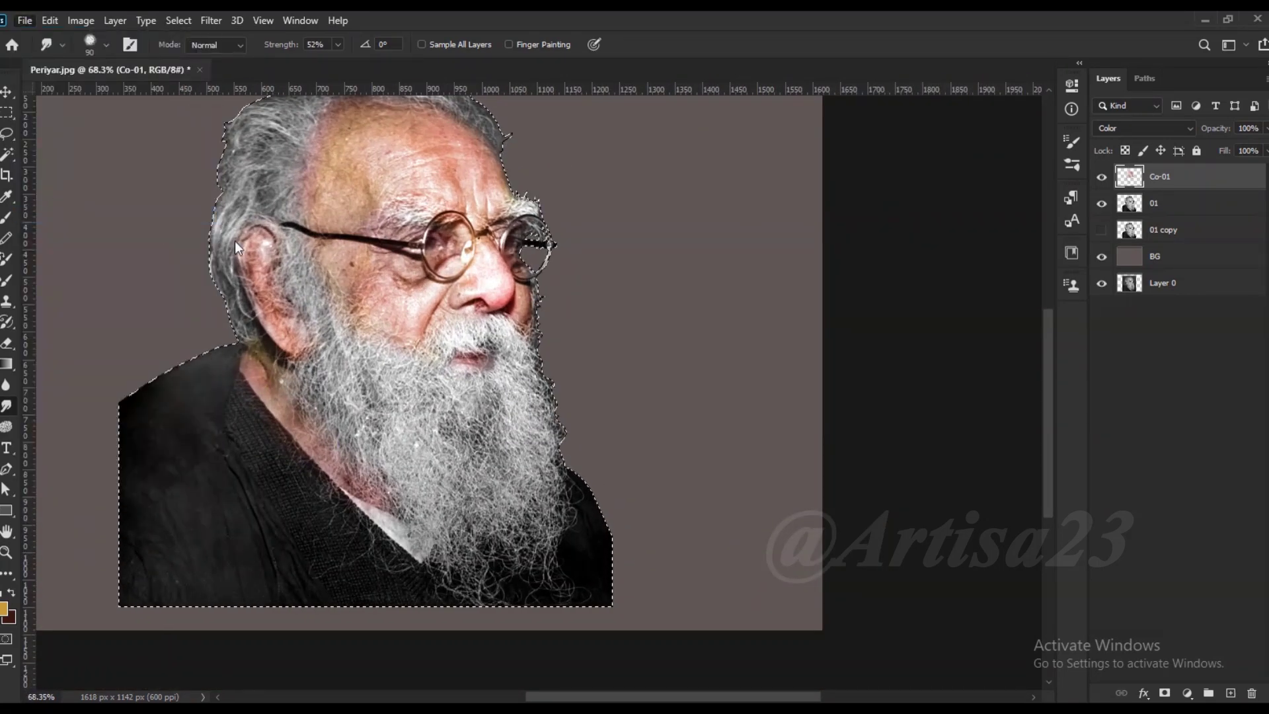
left_click(147, 292)
type("-01")
left_click(449, 476)
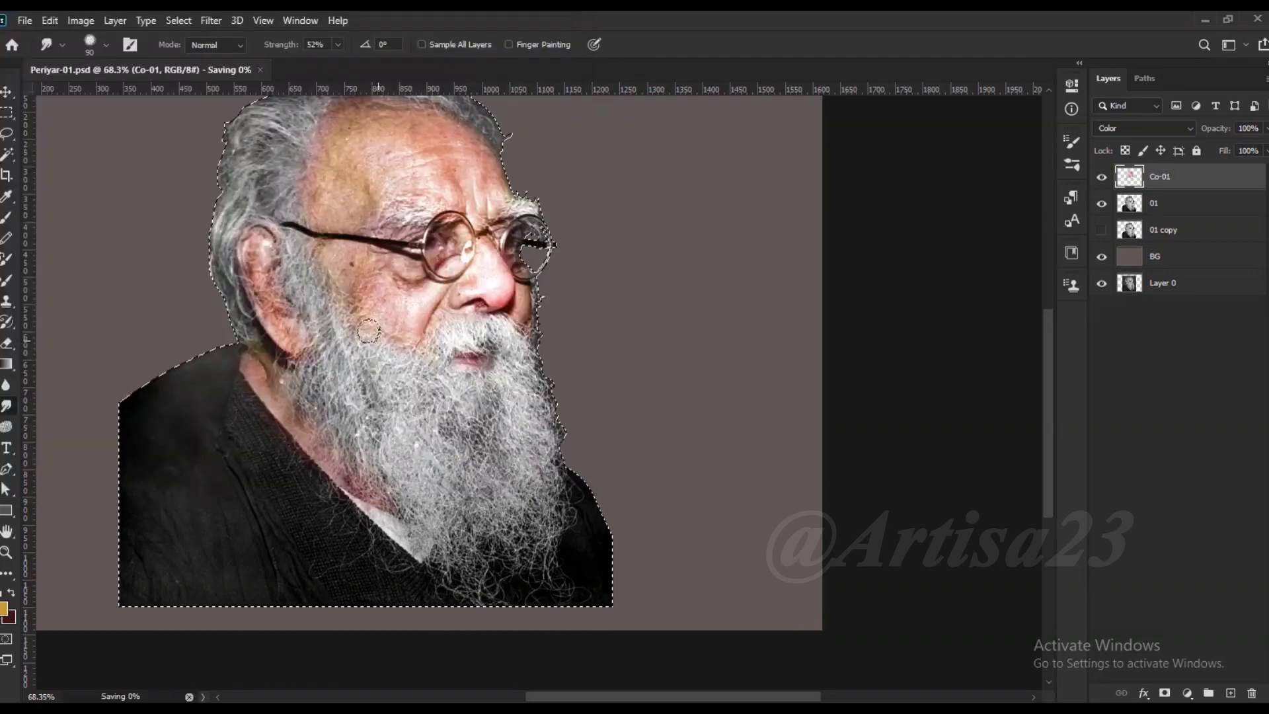
scroll(310, 342, "up", 1)
left_click(25, 20)
left_click(48, 214)
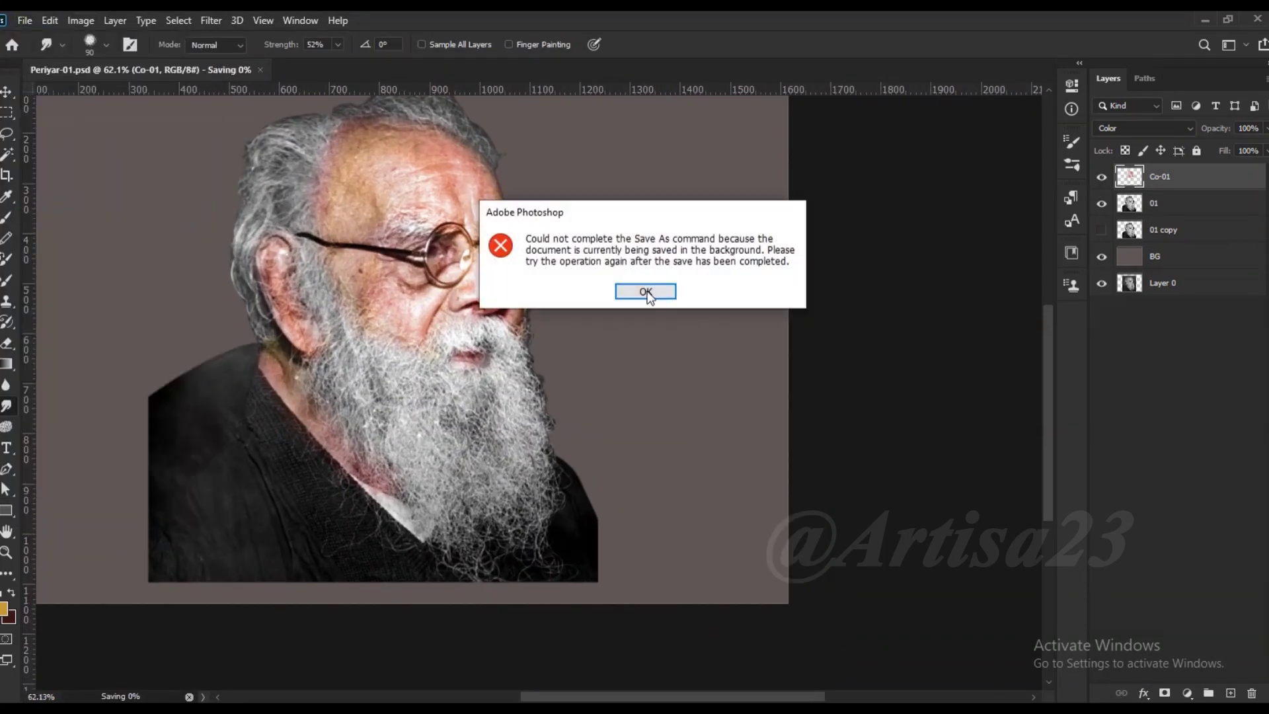
left_click(645, 291)
left_click(24, 20)
left_click(76, 212)
type("a")
key("Return")
- Merge layers Co-01 and 01 into a single layer named 01
scroll(319, 175, "up", 1)
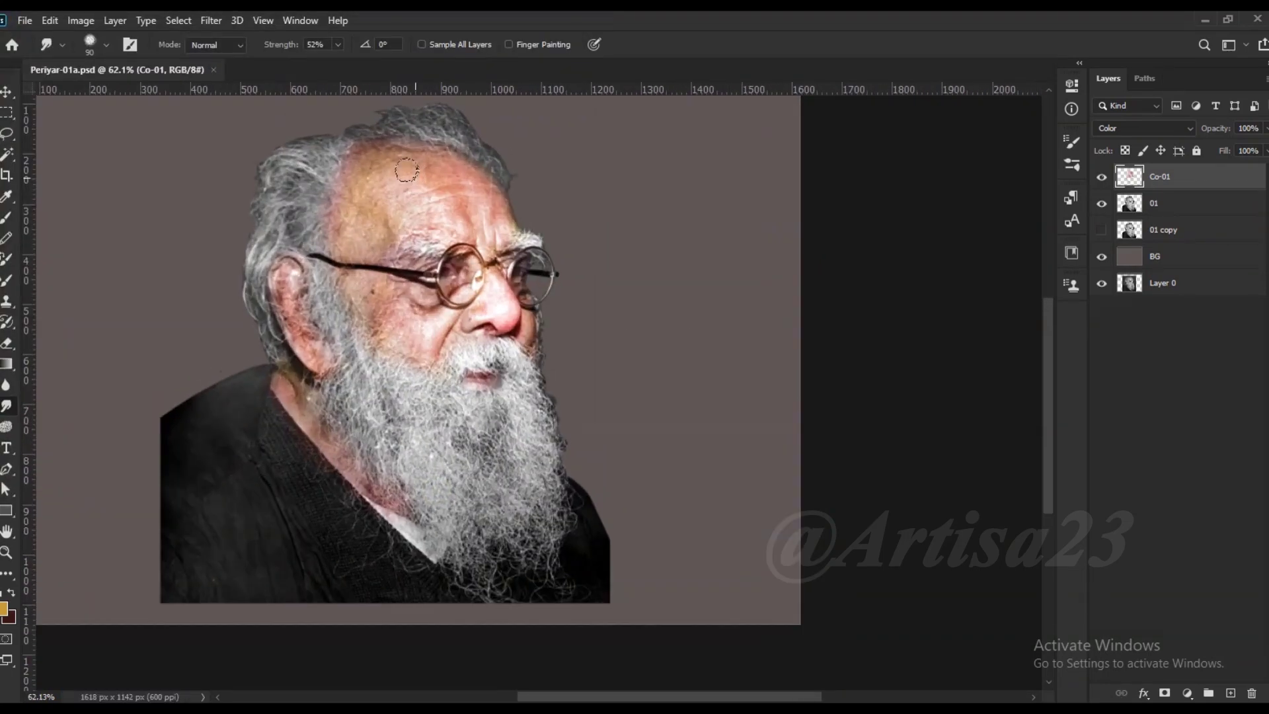
scroll(320, 174, "up", 1)
scroll(319, 175, "down", 4)
left_click(1165, 210, "shift")
right_click(1165, 222)
left_click(1165, 225)
key("Return")
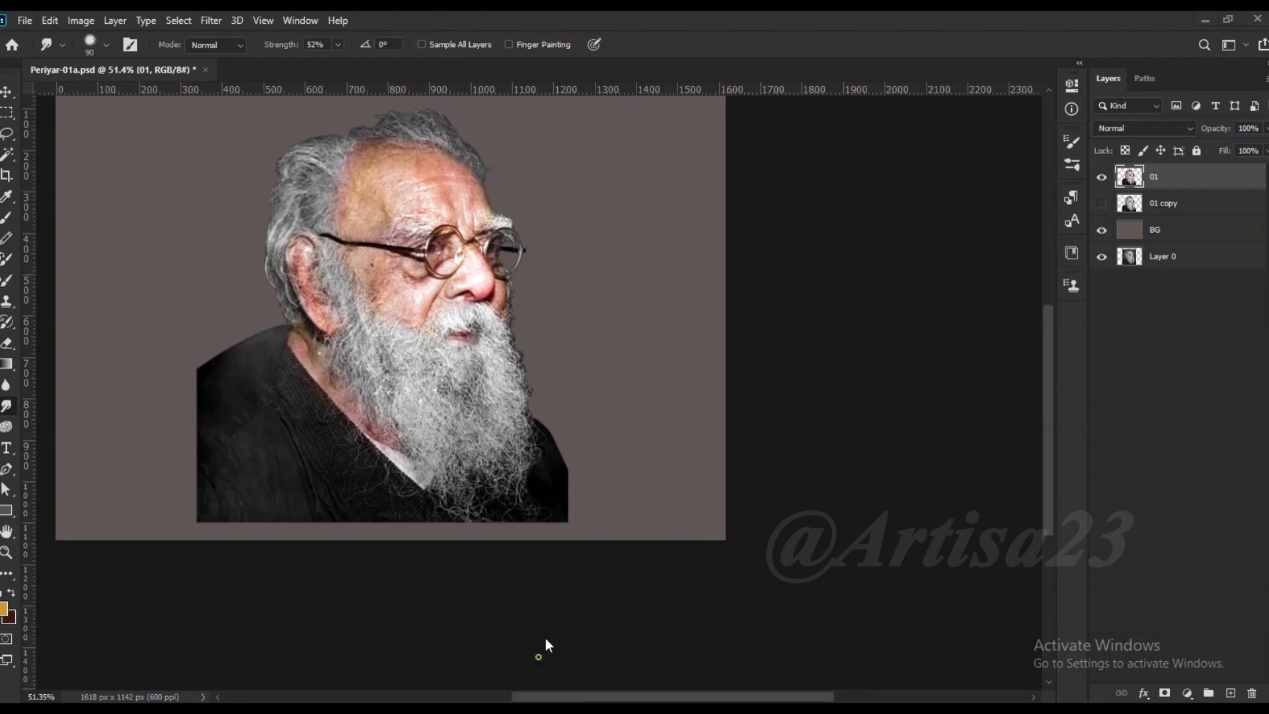
- Dock shawl-01.jpg beside the portrait and load its Work Path as a selection
left_click(532, 654)
left_click(1227, 20)
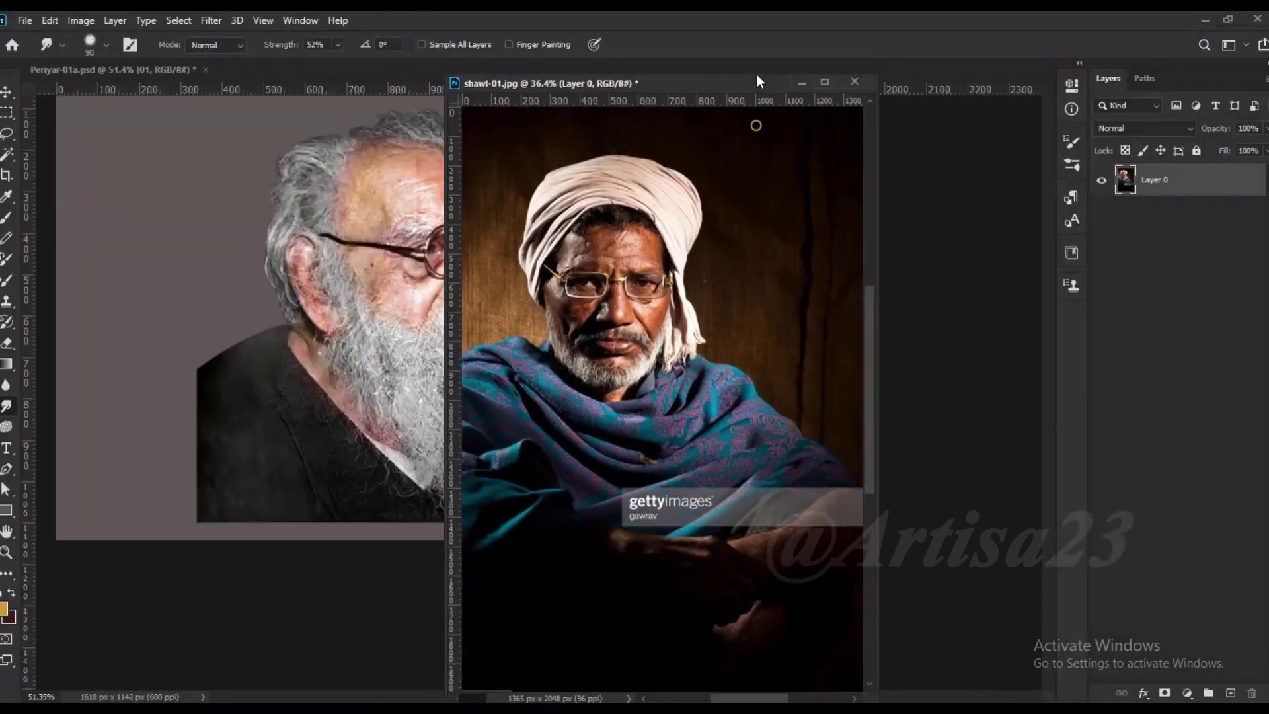
left_click_drag(756, 91, 310, 69)
left_click(1145, 78)
left_click(1100, 109, "ctrl")
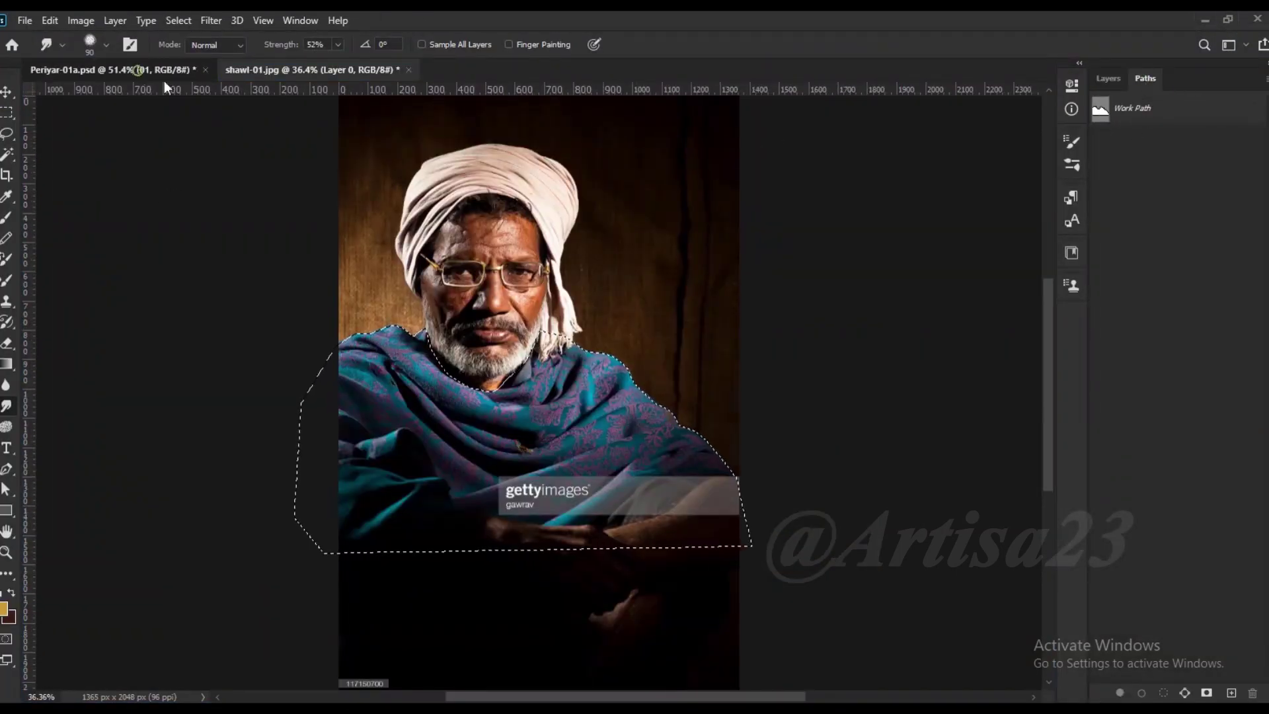
- Paste the shawl into Periyar-01a.psd, move it over the shoulders and scale it
left_click(137, 70)
key("ctrl+v")
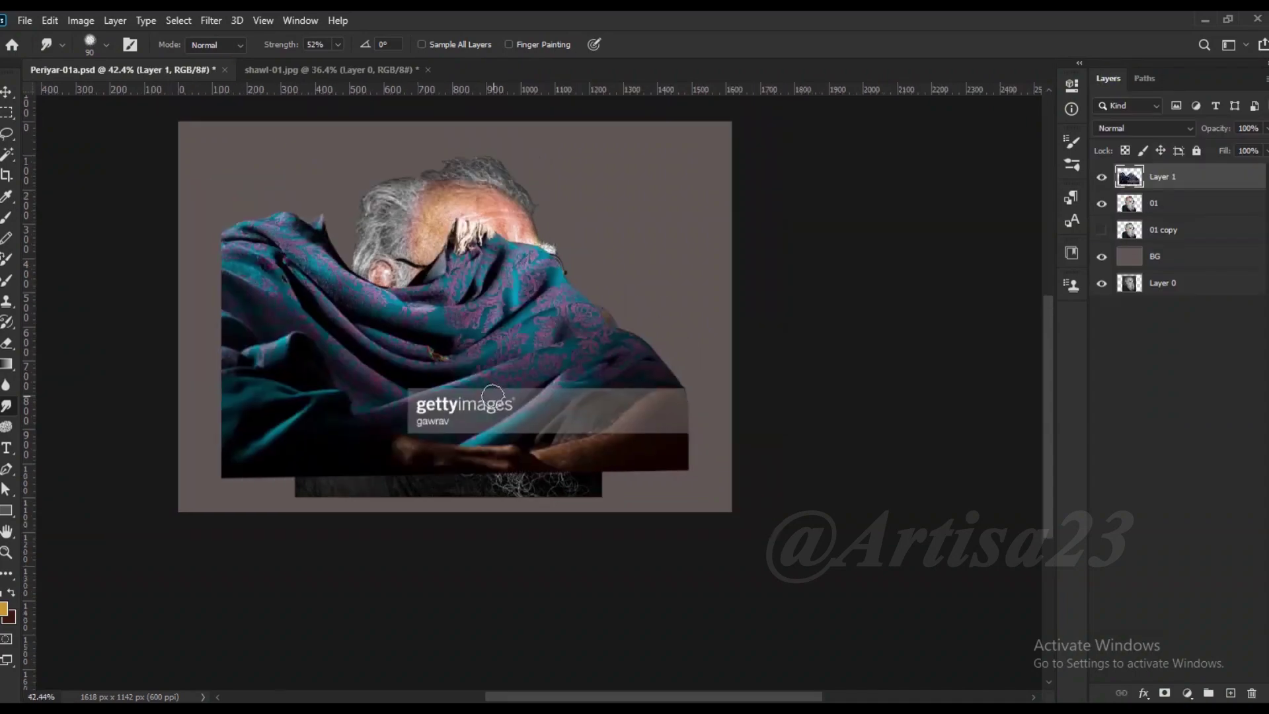
key("v")
mouse_move(520, 333)
left_mouse_down()
mouse_move(573, 433)
mouse_move(740, 554)
mouse_move(656, 488)
mouse_move(641, 451)
left_mouse_up()
key("ctrl+t")
- Warp the shawl's corners and folds to drape over the body, then commit
left_click(50, 20)
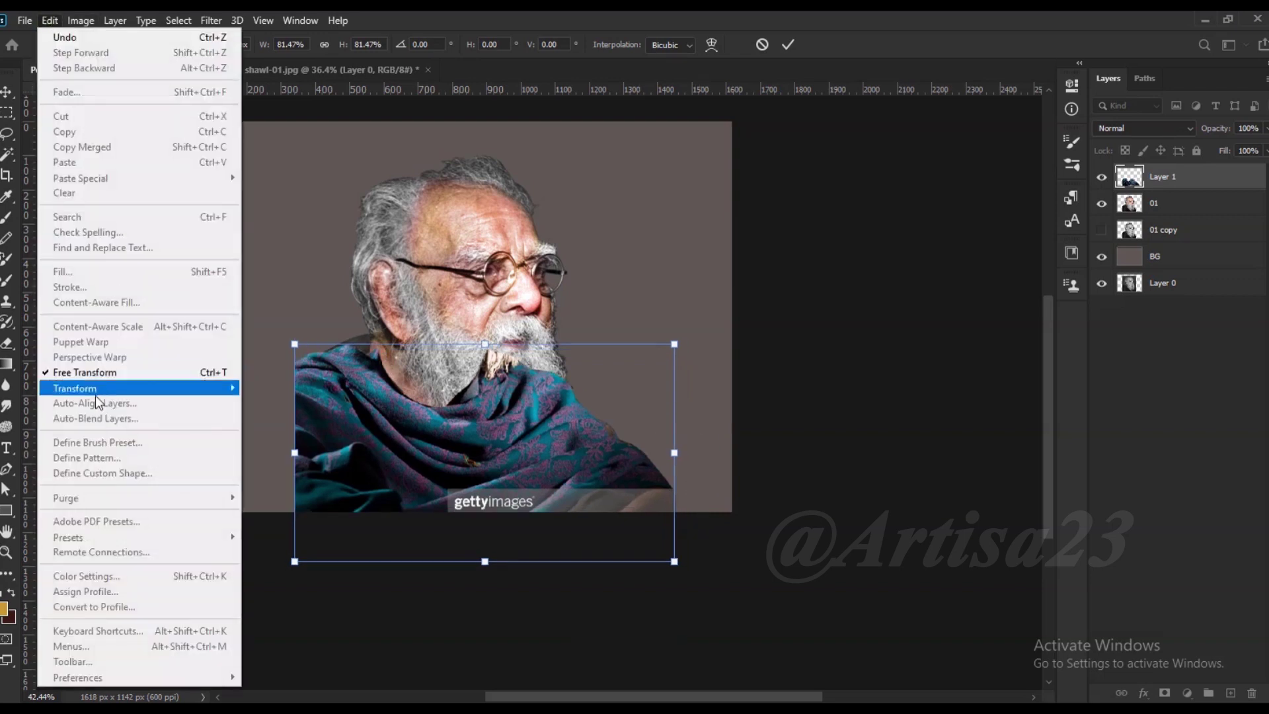
left_click(283, 495)
mouse_move(548, 344)
left_mouse_down()
mouse_move(572, 403)
mouse_move(608, 390)
left_mouse_up()
left_click_drag(329, 356, 325, 338)
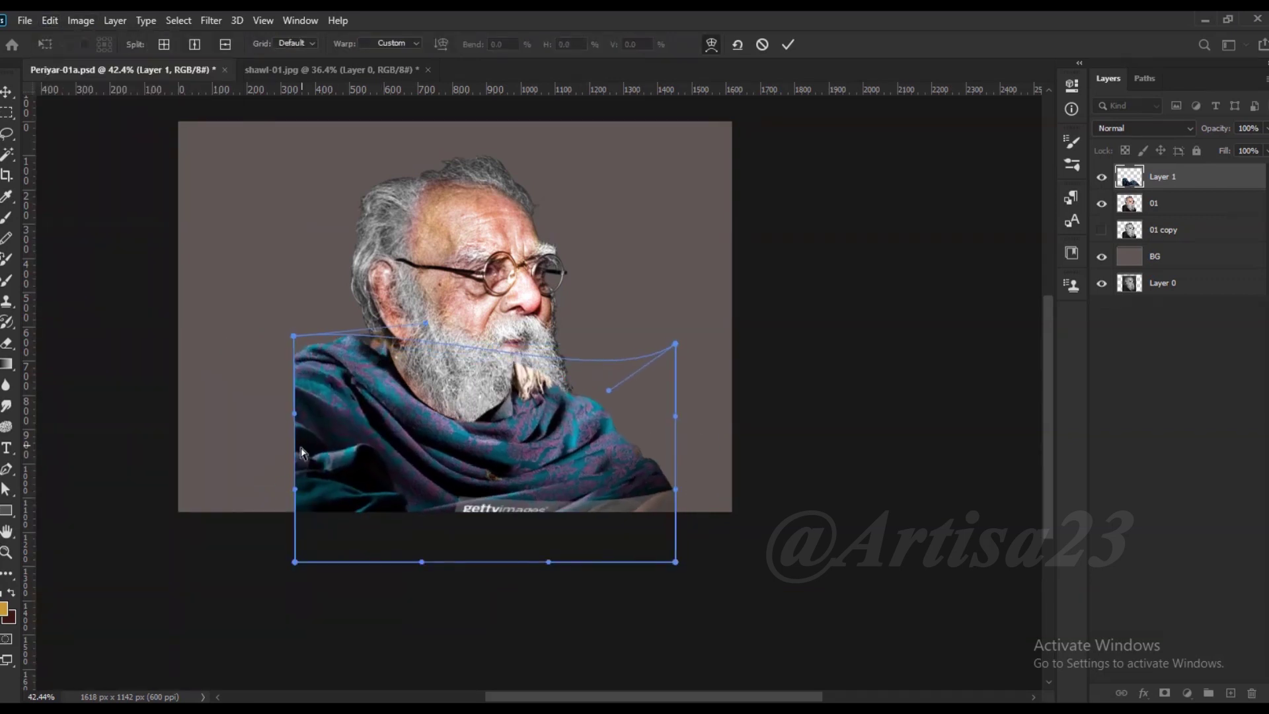
left_click_drag(679, 497, 681, 611)
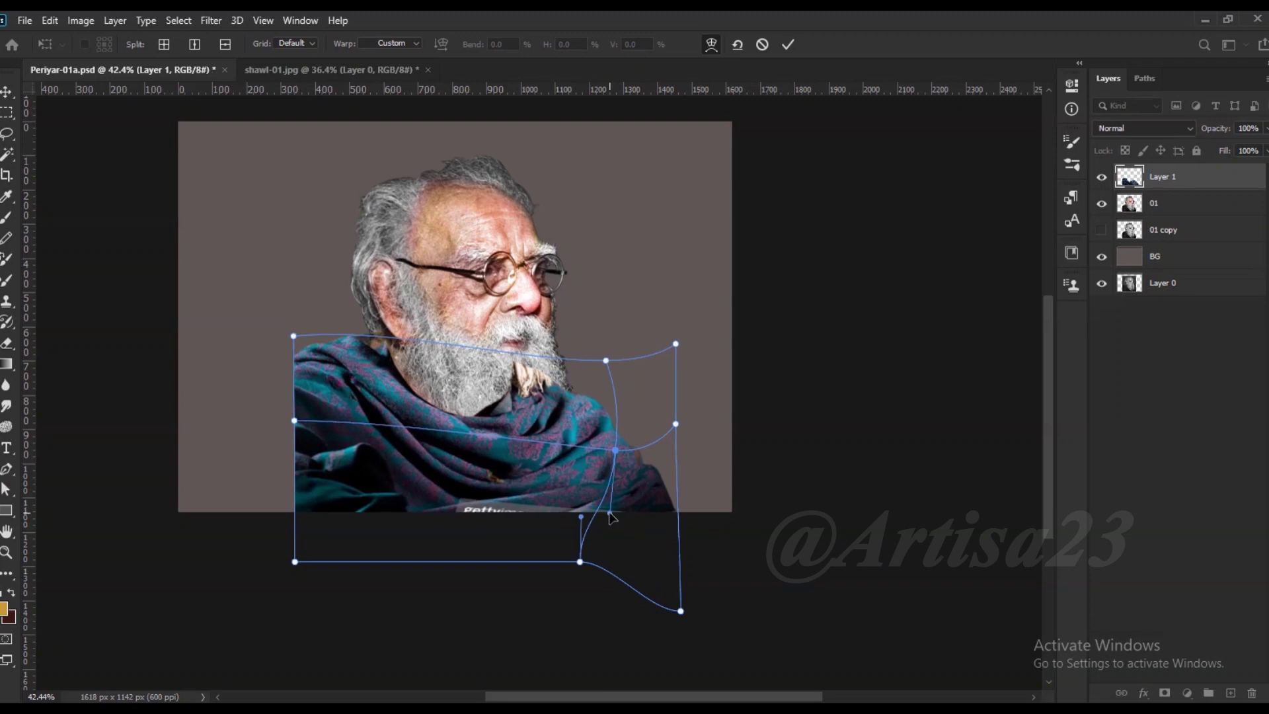
left_click_drag(581, 528, 545, 395)
mouse_move(446, 416)
left_mouse_down()
mouse_move(426, 389)
mouse_move(310, 455)
left_mouse_up()
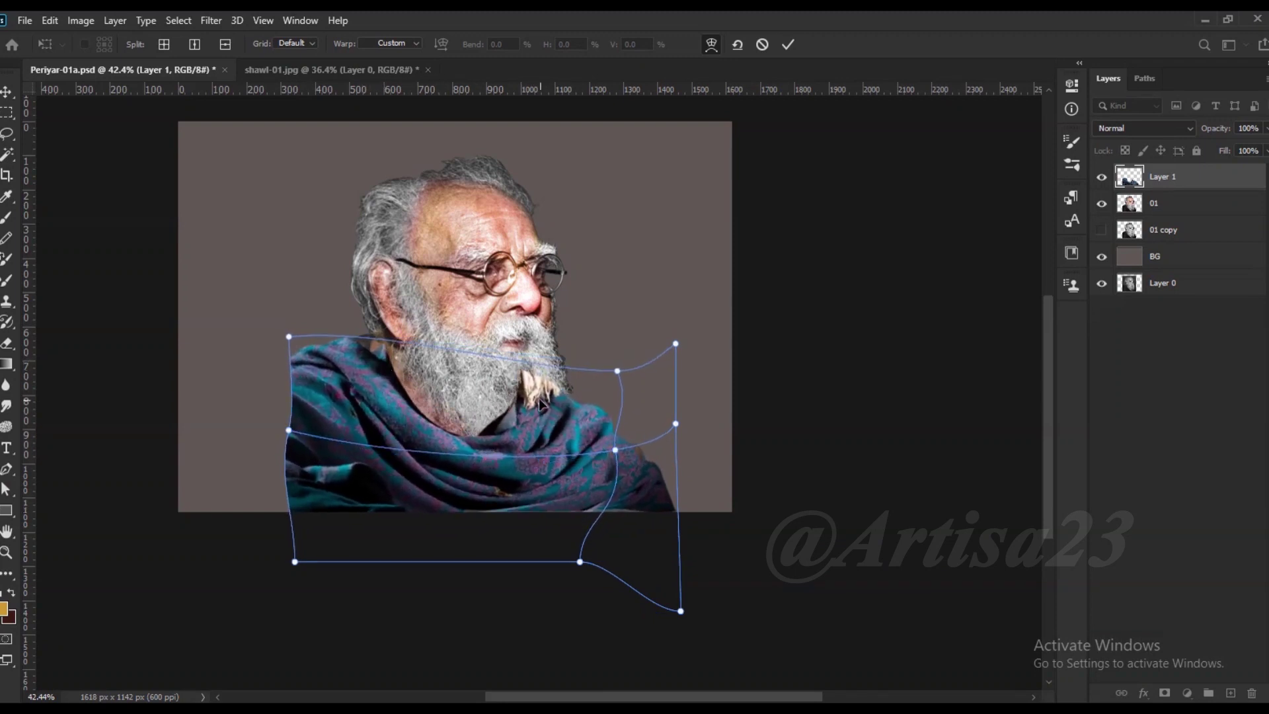
key("Return")
scroll(503, 443, "up", 1)
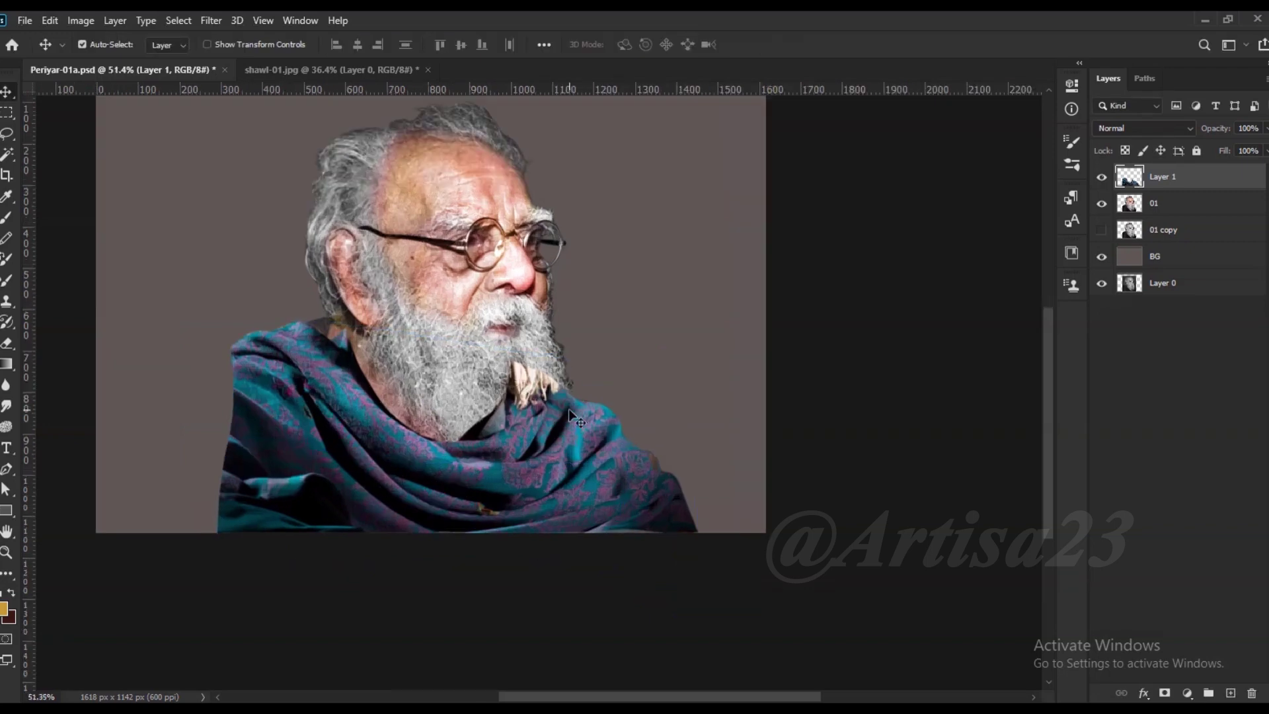
- Move the BG layer above Layer 1 copy and erase the shawl fringe below the beard
scroll(519, 436, "up", 4)
left_click_drag(1167, 266, 1167, 270)
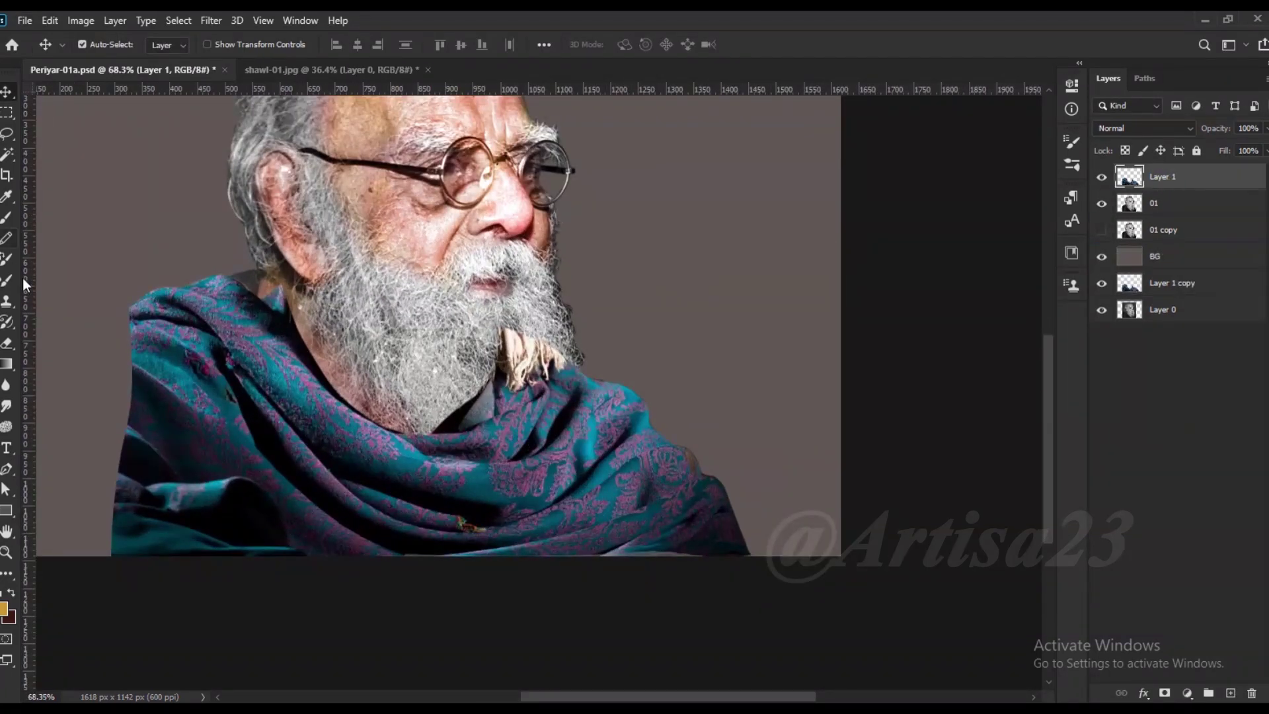
key("e")
scroll(512, 344, "up", 3)
mouse_move(505, 337)
left_mouse_down()
mouse_move(522, 370)
mouse_move(575, 377)
mouse_move(476, 410)
left_mouse_up()
key("bracketleft")
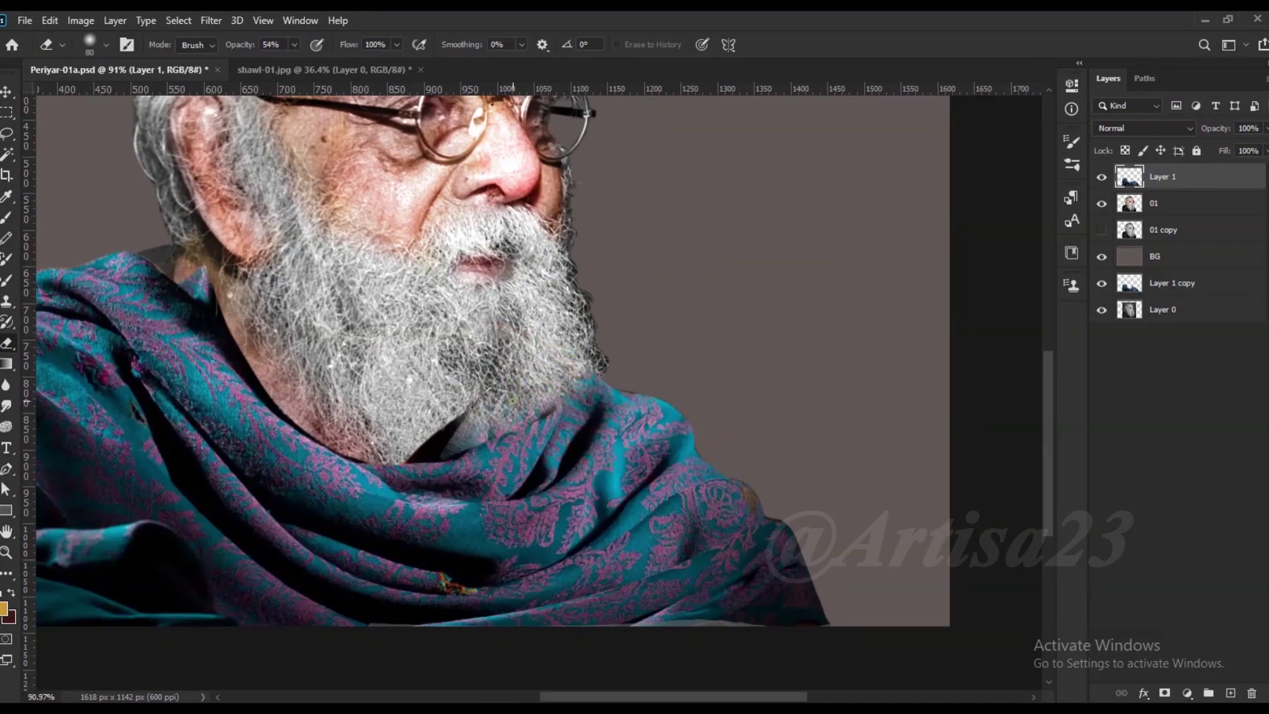
mouse_move(569, 396)
left_mouse_down()
mouse_move(416, 456)
mouse_move(515, 456)
mouse_move(565, 416)
mouse_move(476, 486)
mouse_move(396, 486)
left_mouse_up()
mouse_move(516, 495)
left_mouse_down()
mouse_move(436, 480)
mouse_move(562, 443)
mouse_move(551, 491)
left_mouse_up()
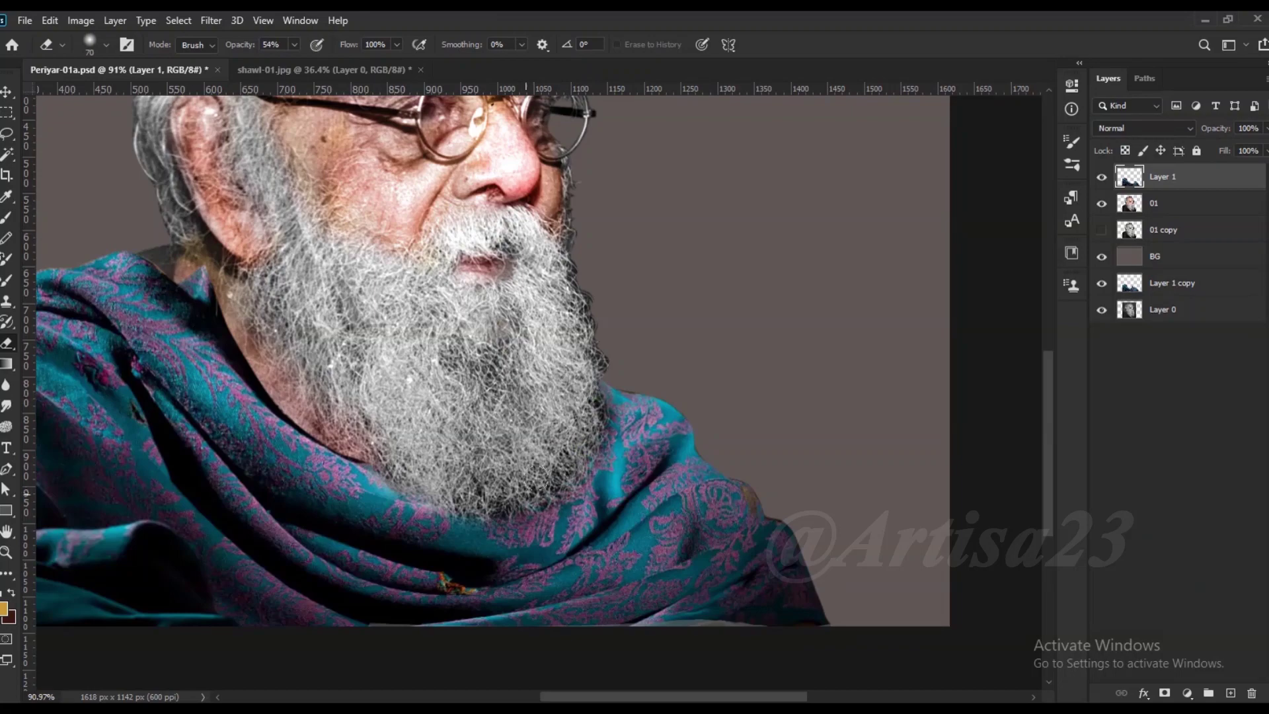
left_click_drag(396, 462, 456, 512)
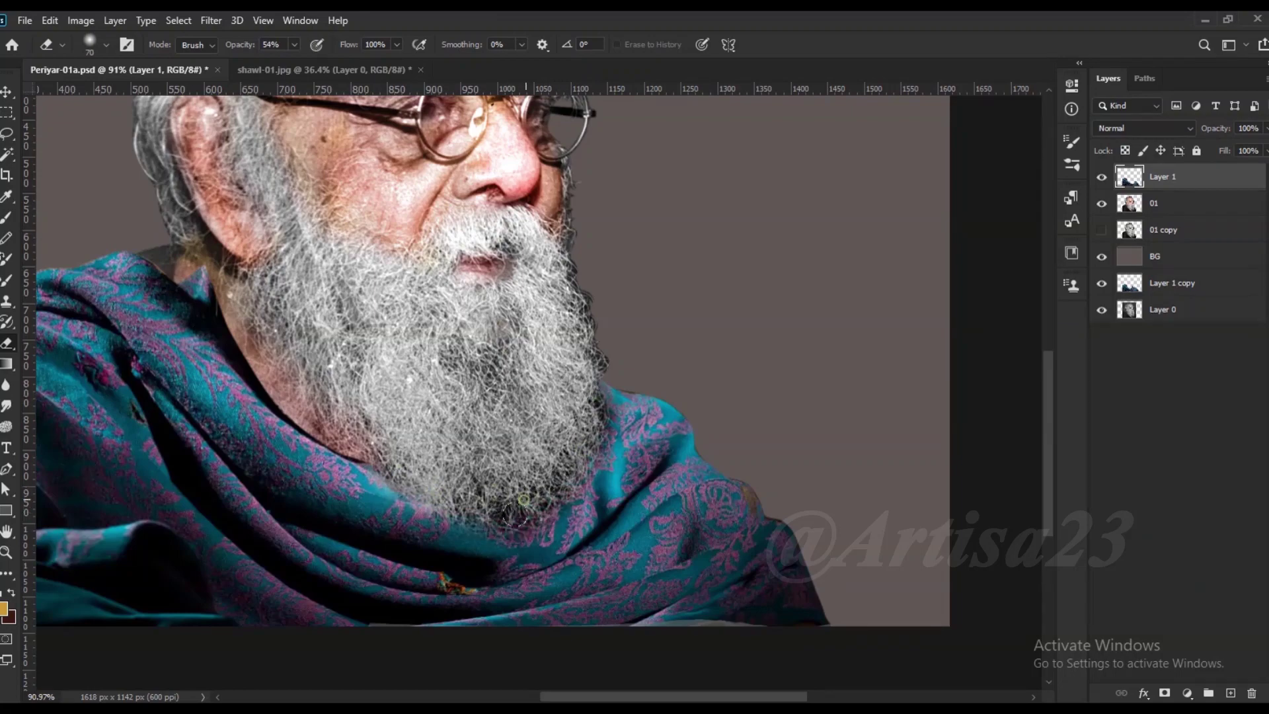
- Smudge the shawl edge near the neck and below the beard
scroll(323, 383, "down", 5)
scroll(383, 465, "up", 4)
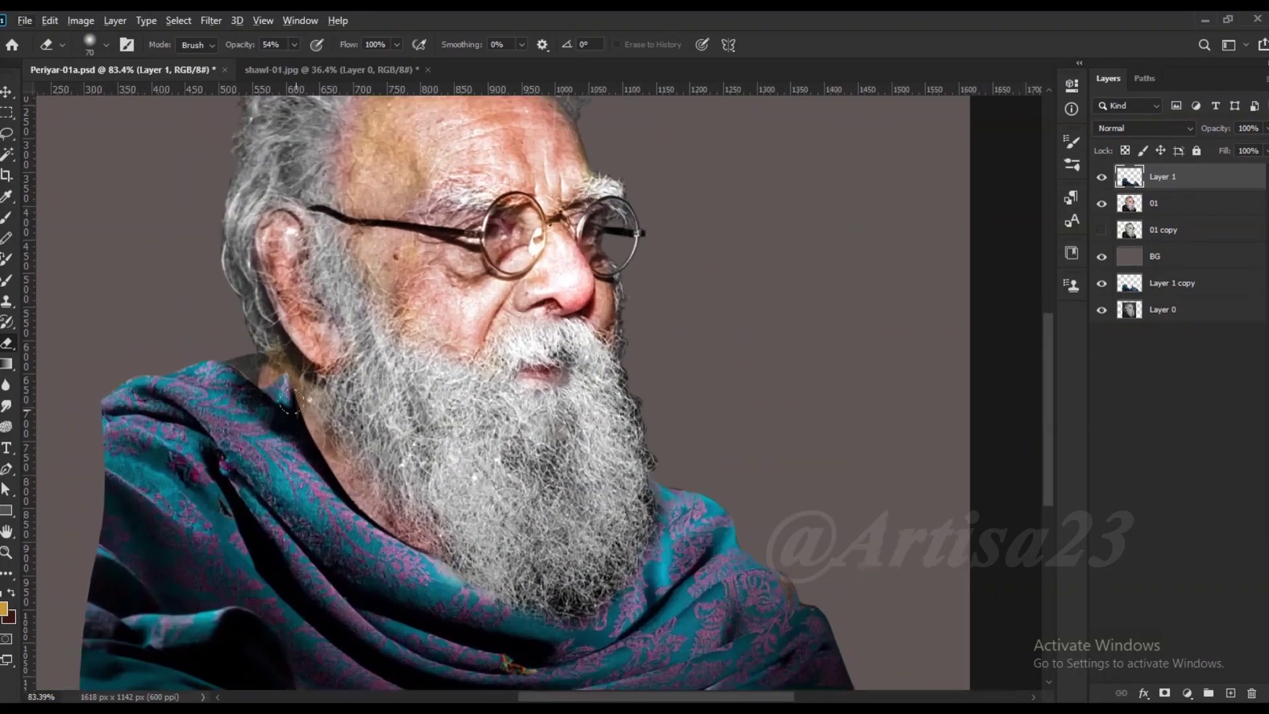
scroll(397, 429, "down", 4)
left_click(6, 406)
scroll(289, 411, "up", 5)
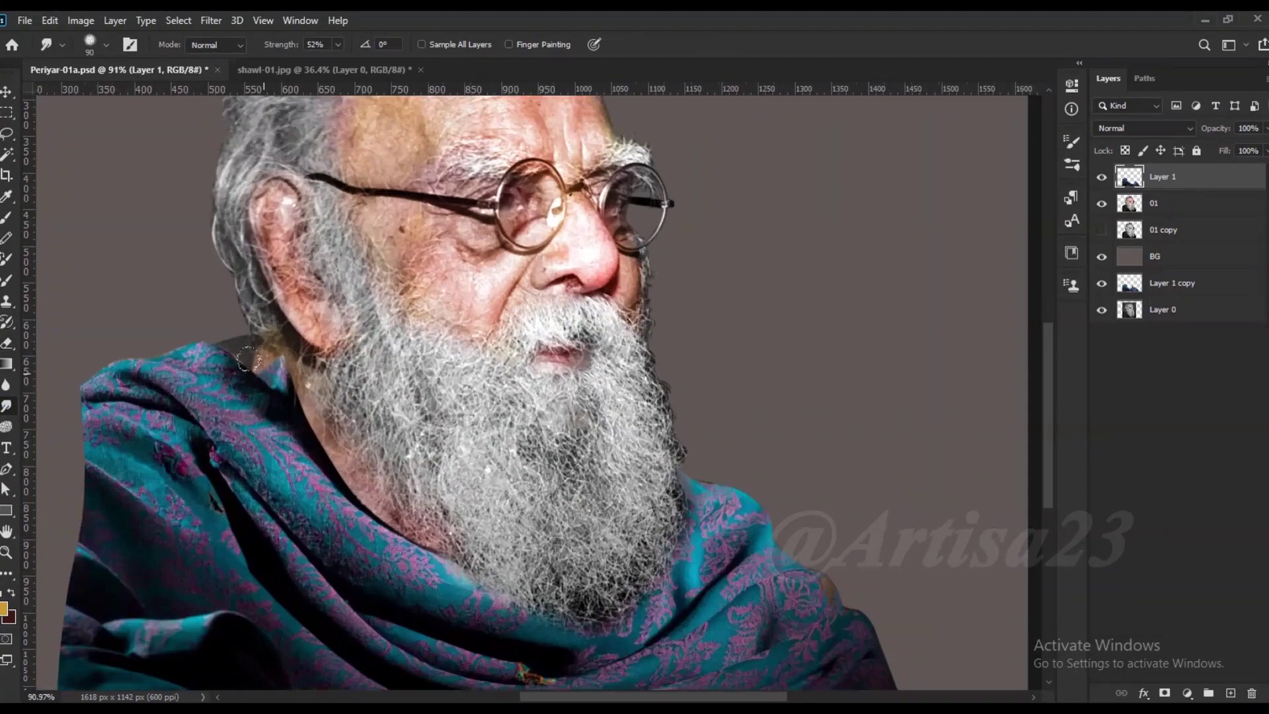
left_click_drag(289, 411, 260, 367)
left_click_drag(380, 530, 264, 397)
mouse_move(337, 482)
left_mouse_down()
mouse_move(264, 376)
mouse_move(307, 435)
left_mouse_up()
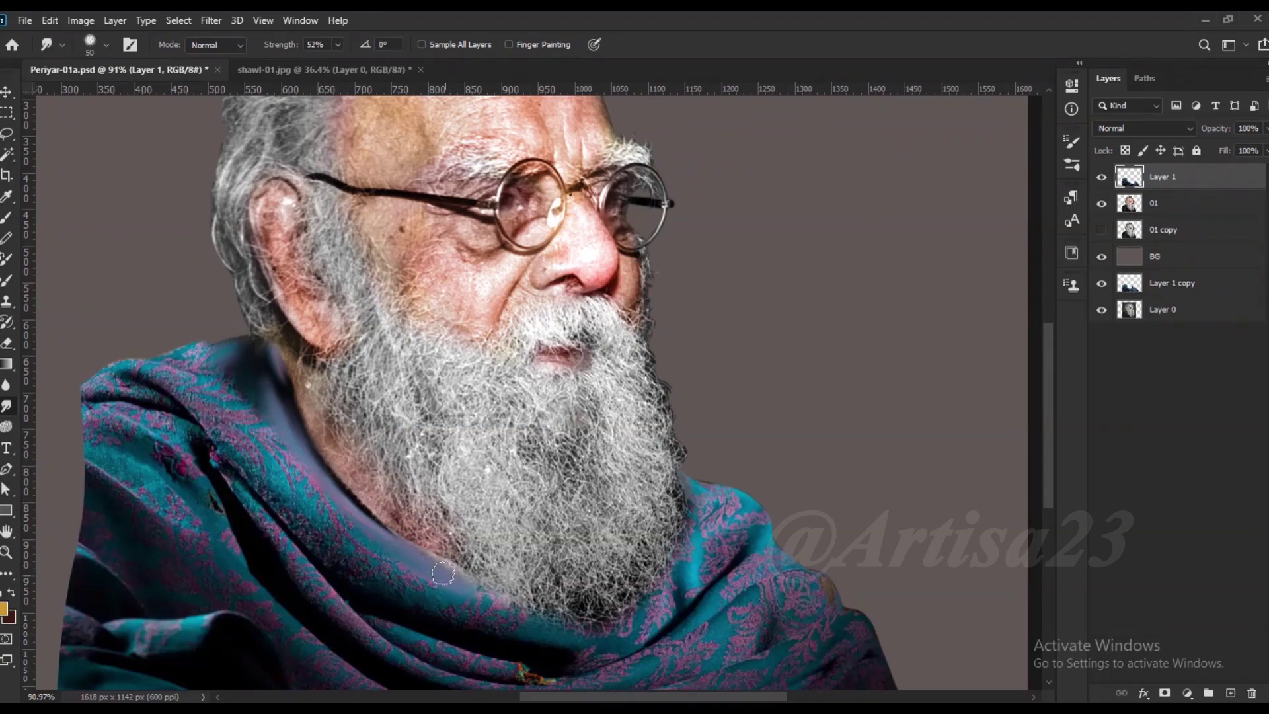
- Deepen the shadows with Levels at black input 21, then reselect layer 01
scroll(443, 573, "down", 3)
scroll(280, 487, "down", 1)
scroll(693, 349, "up", 1)
left_click(81, 20)
left_click(330, 73)
left_click_drag(671, 422, 688, 422)
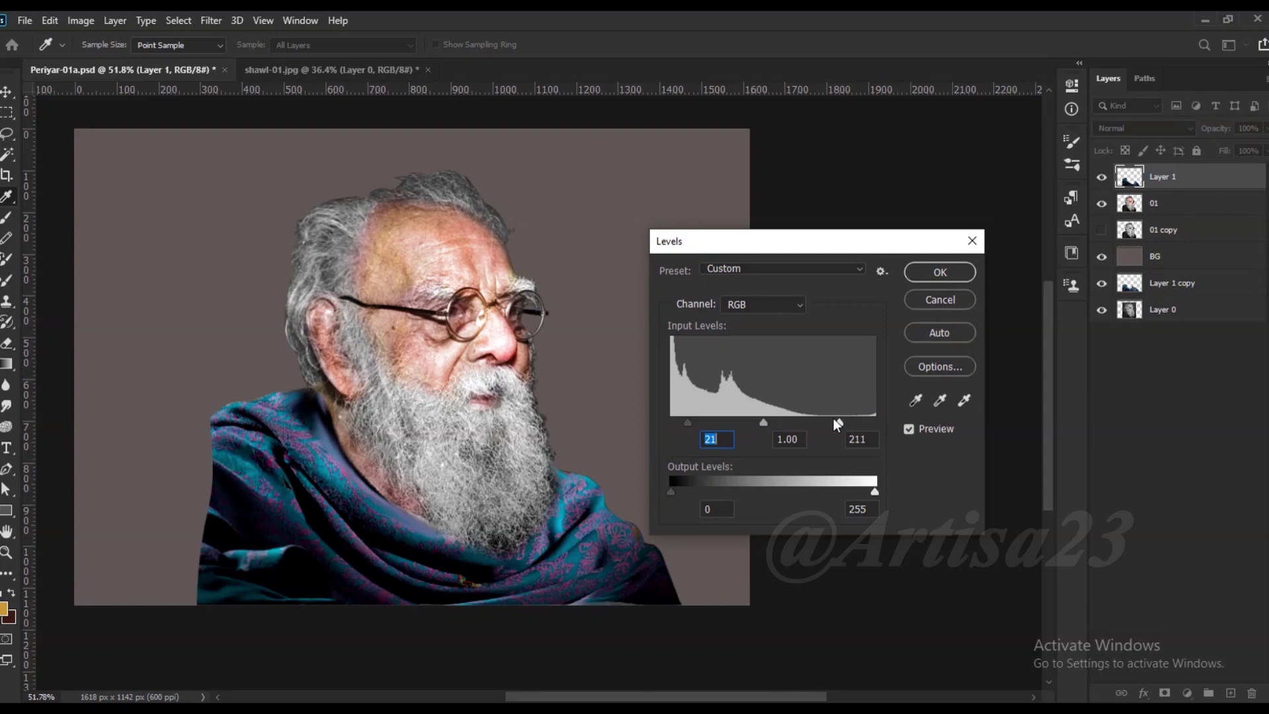
left_click(940, 271)
left_click(81, 20)
left_click(330, 89)
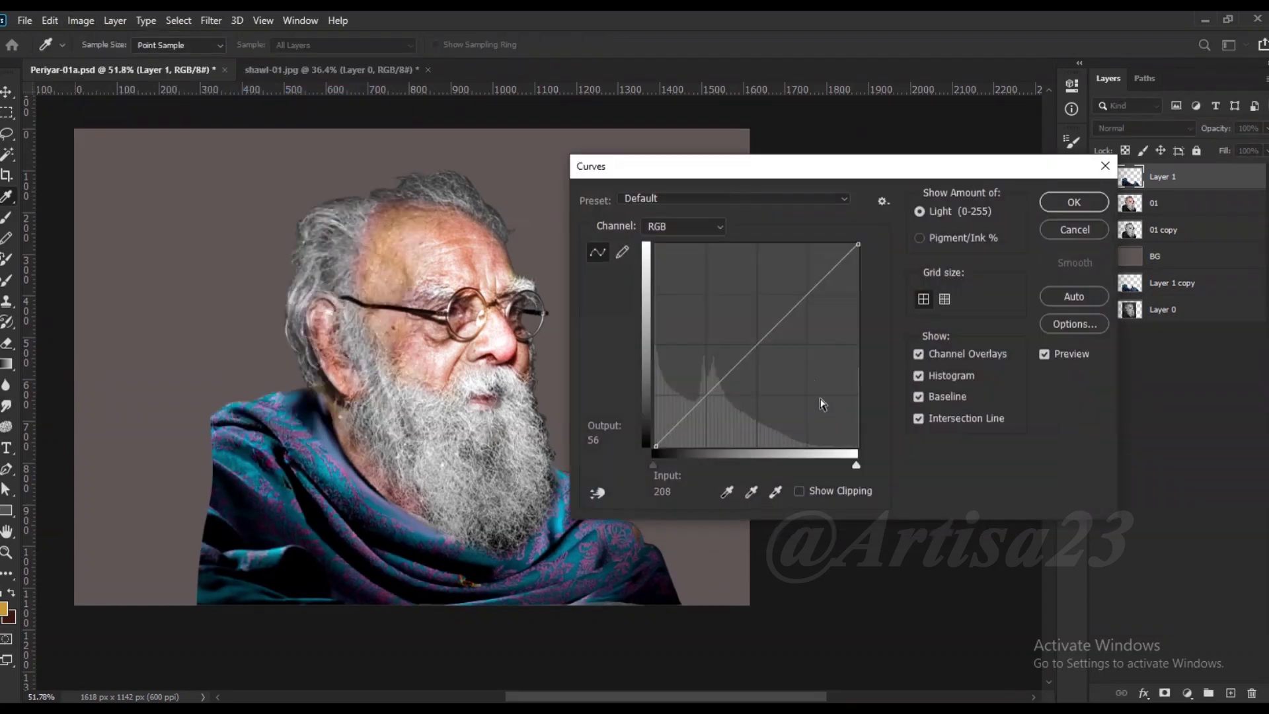
left_click(1073, 202)
left_click(1157, 204)
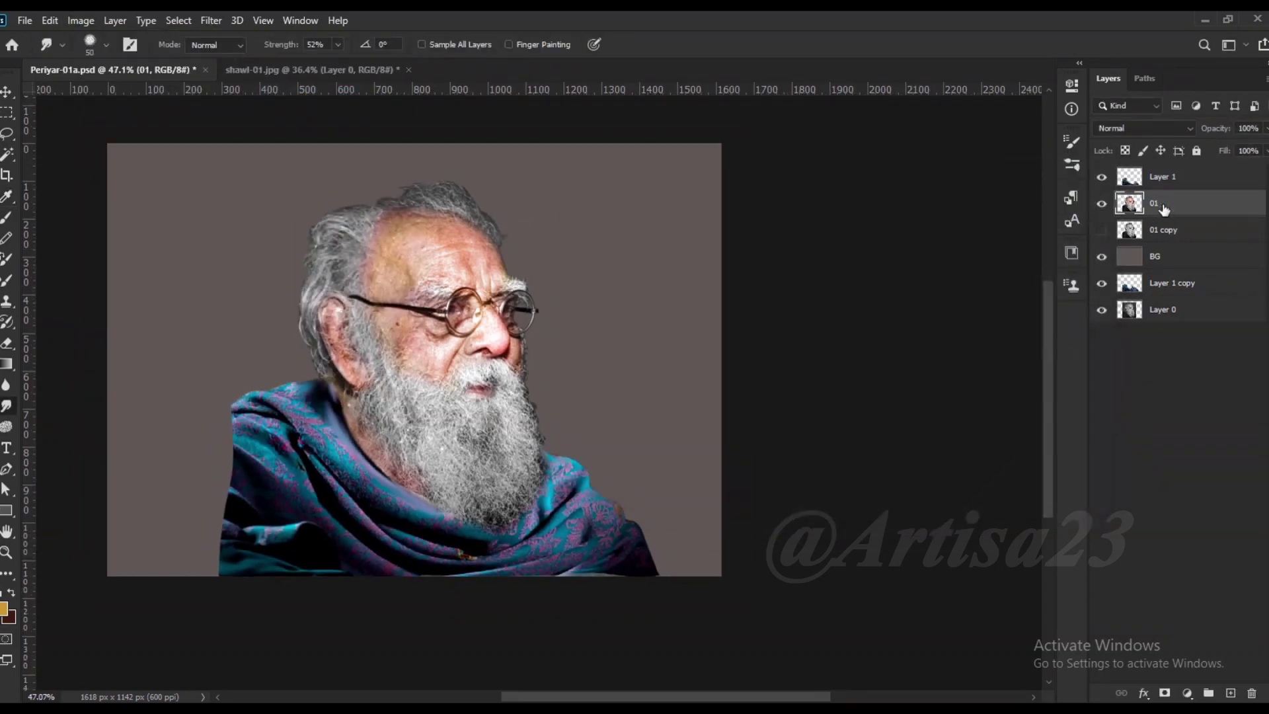
- Save the portrait as Periyar-01.psd, replacing the existing file
left_click(25, 20)
left_click(40, 198)
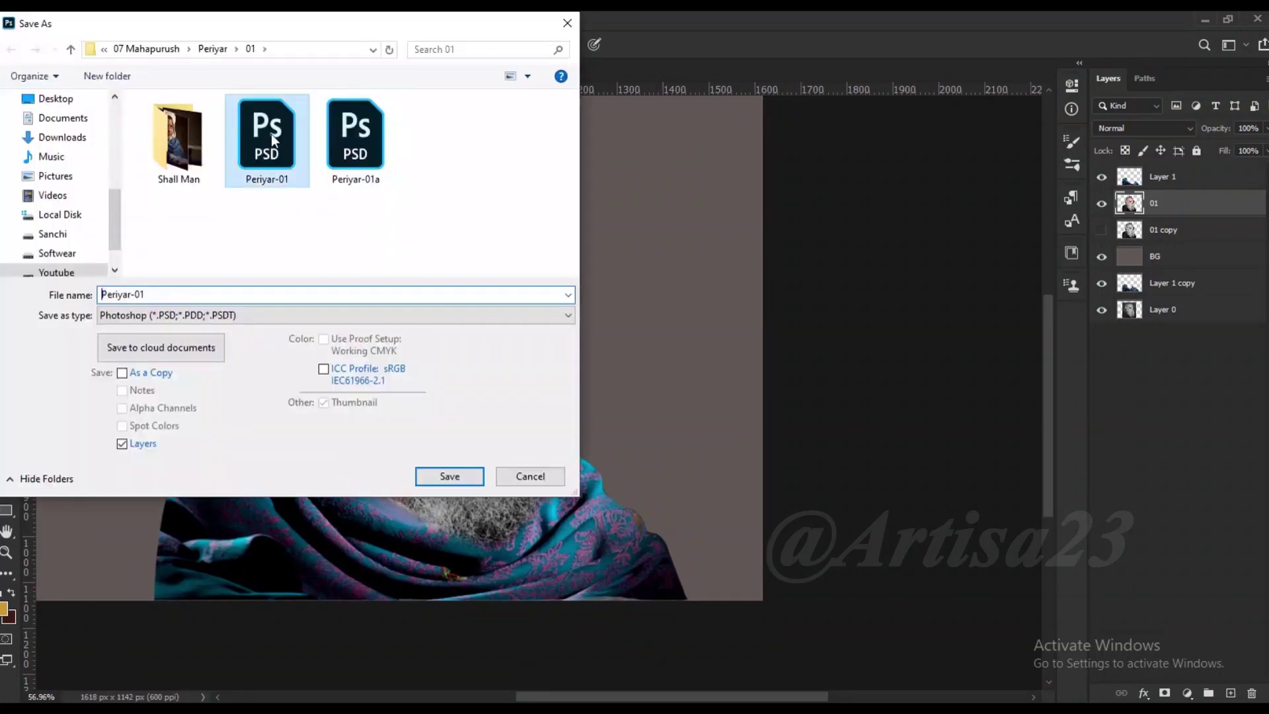
left_click(450, 476)
left_click(727, 366)
scroll(519, 312, "up", 2)
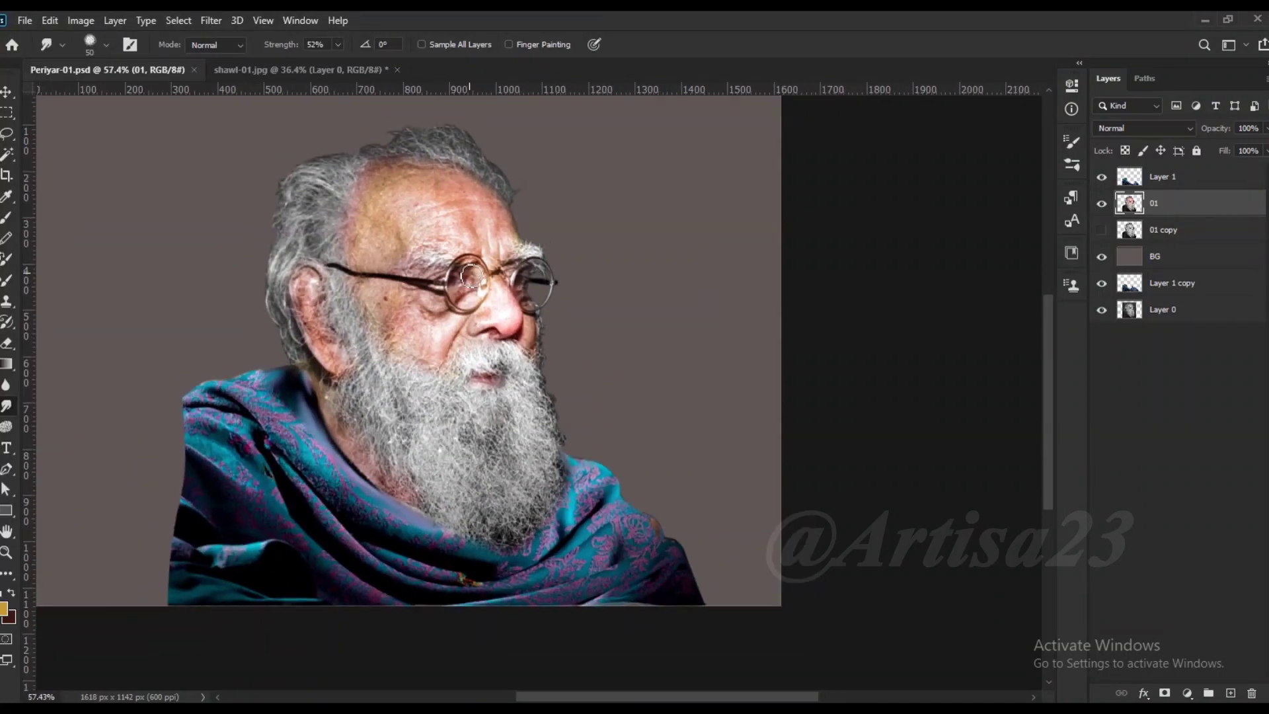
- Keep a hidden duplicate of layer 01 and apply Unsharp Mask to the portrait
left_click_drag(1163, 230, 1167, 216)
left_click(1156, 203)
scroll(436, 238, "up", 2)
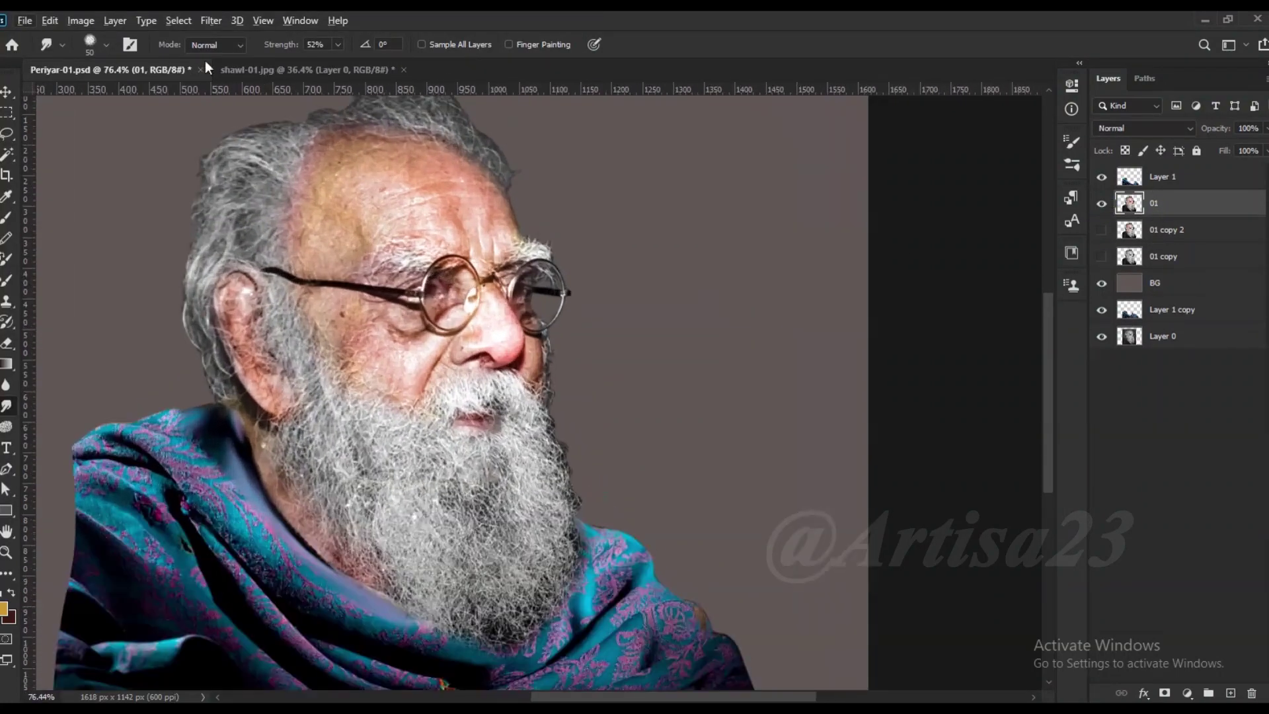
left_click(211, 20)
left_click(486, 362)
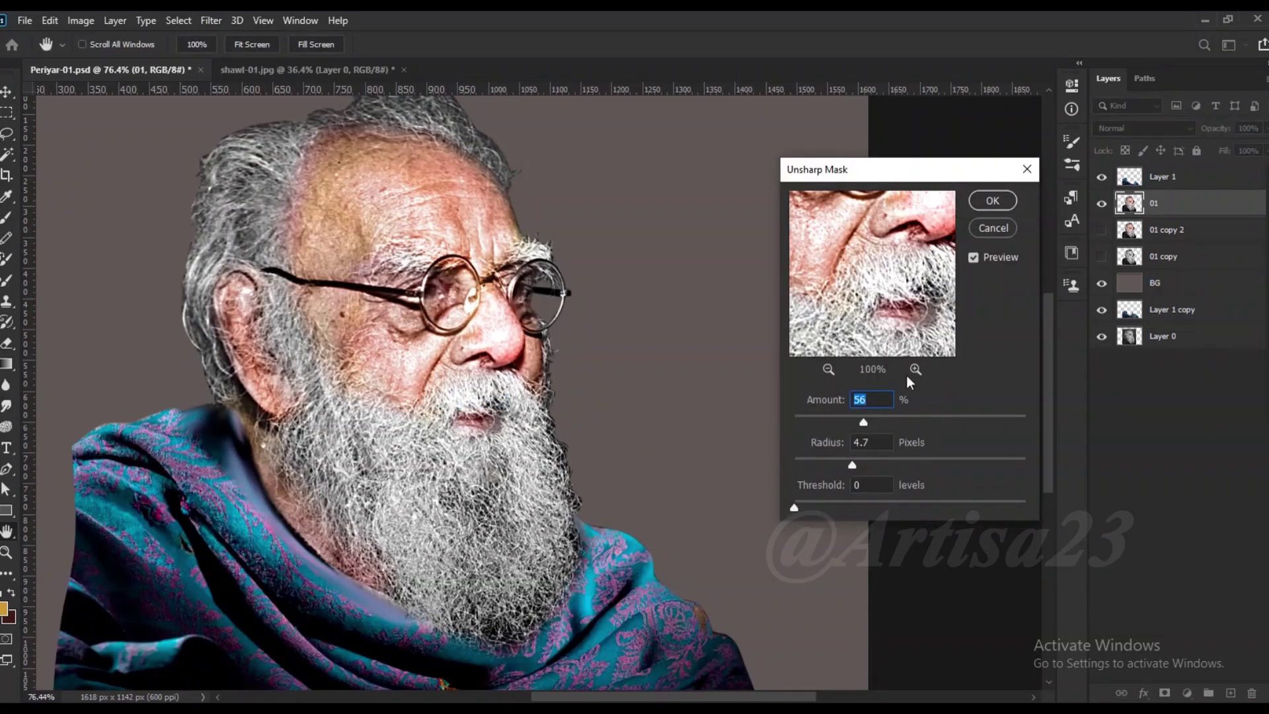
left_click(989, 198)
scroll(515, 238, "down", 2)
scroll(493, 272, "up", 5)
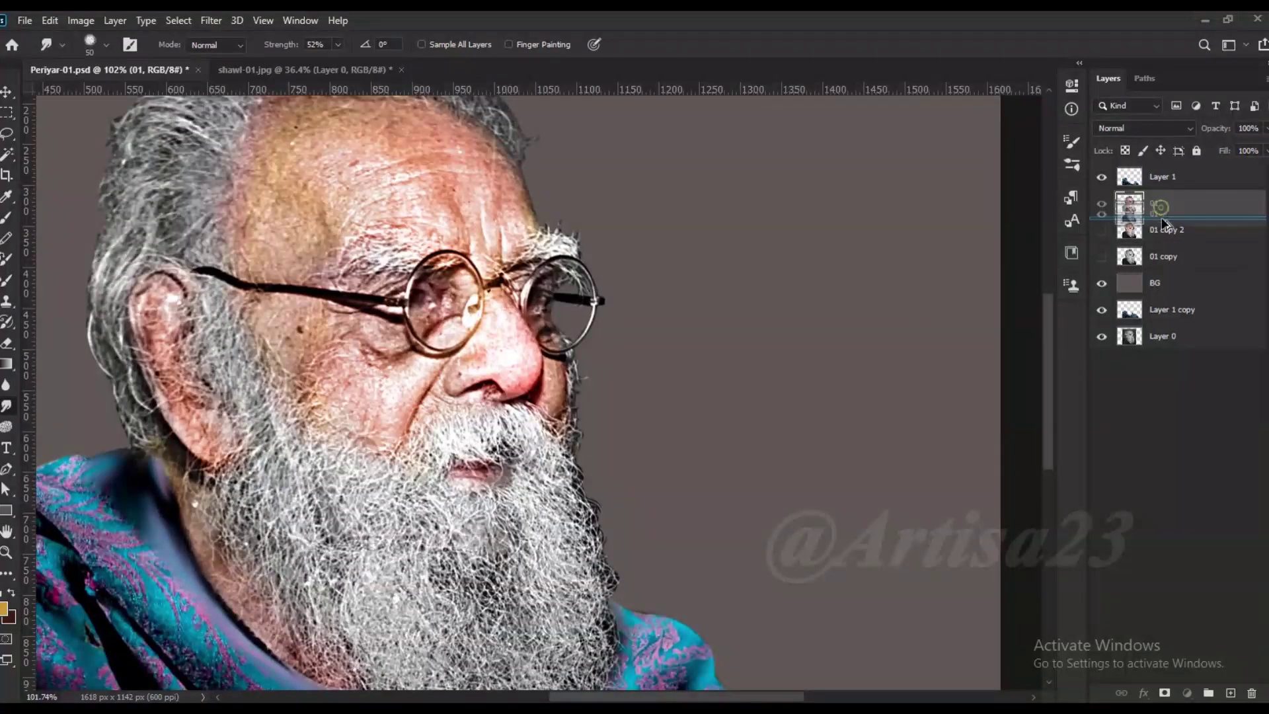
- Add a High Pass copy of layer 01 in Hard Light with fill lowered to 68%
left_click_drag(1163, 203, 1167, 218)
left_click(211, 21)
left_click(462, 417)
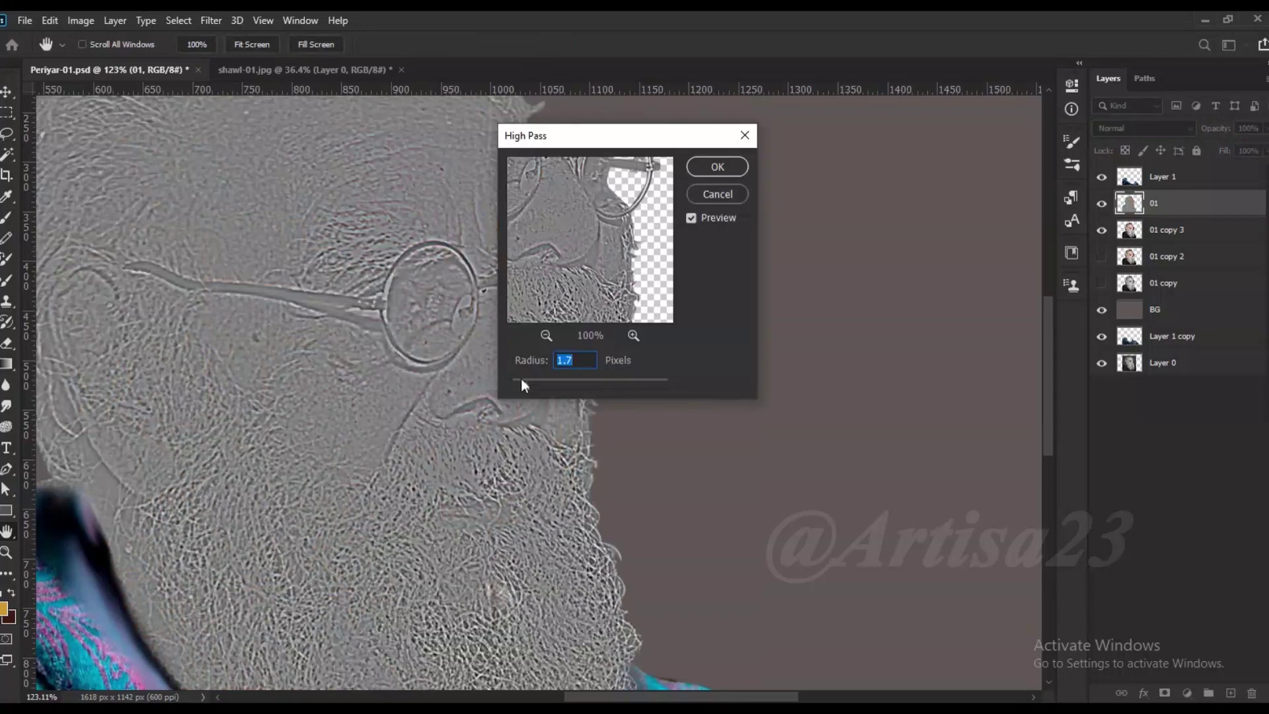
left_click(1144, 127)
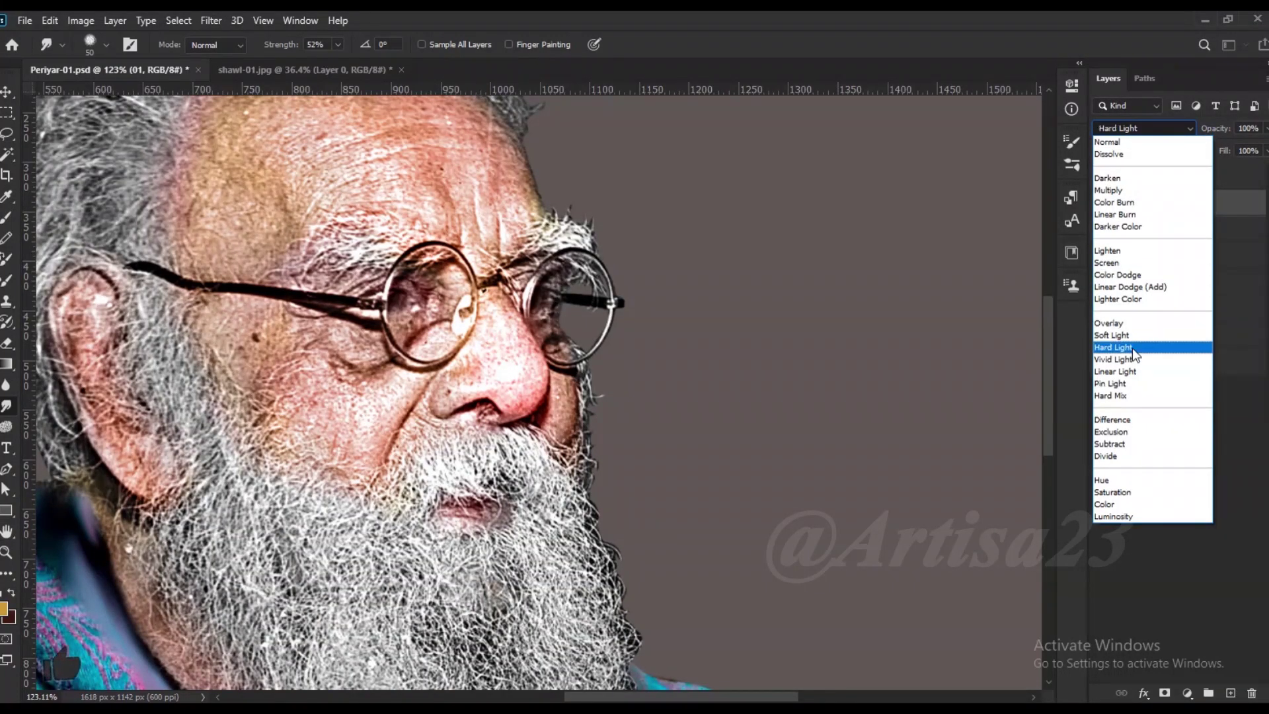
left_click(1123, 348)
left_click_drag(1251, 171, 1241, 170)
key("ctrl+0")
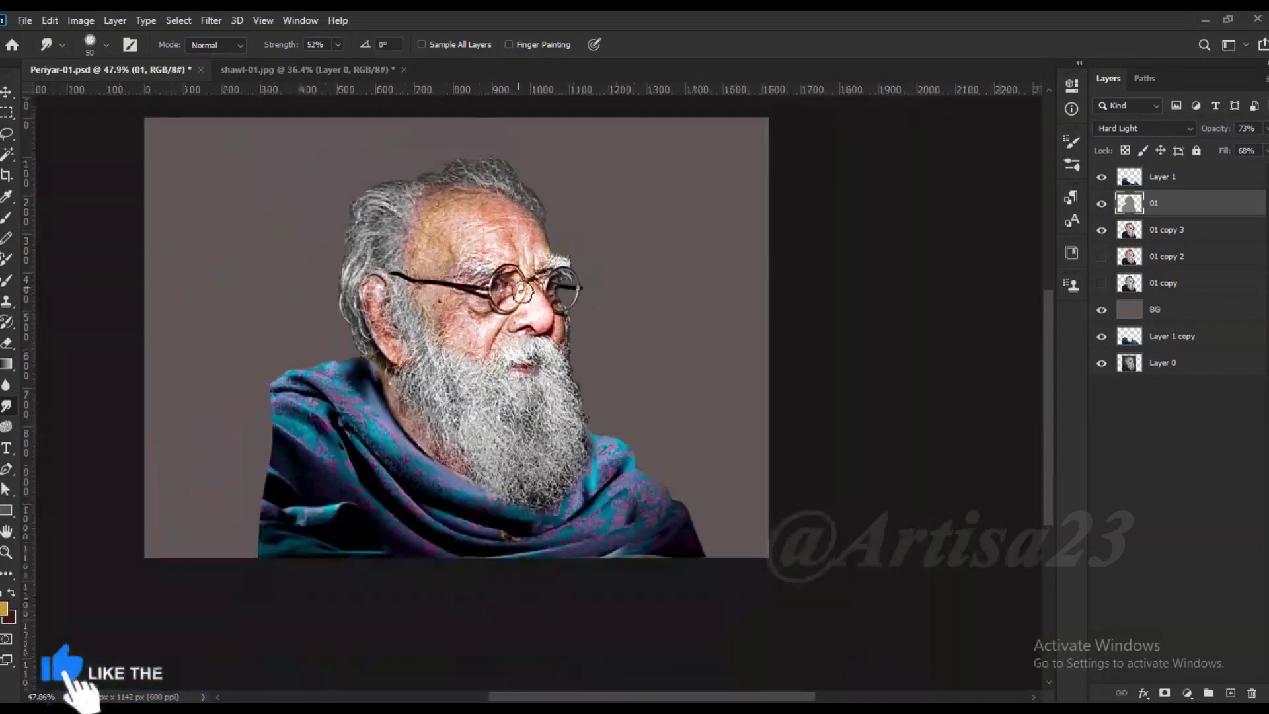
- Merge the face detail copy into layer 01 and sharpen Layer 1 with Unsharp Mask
right_click(1168, 233)
left_click(1008, 489)
left_click(1164, 178)
left_click(211, 20)
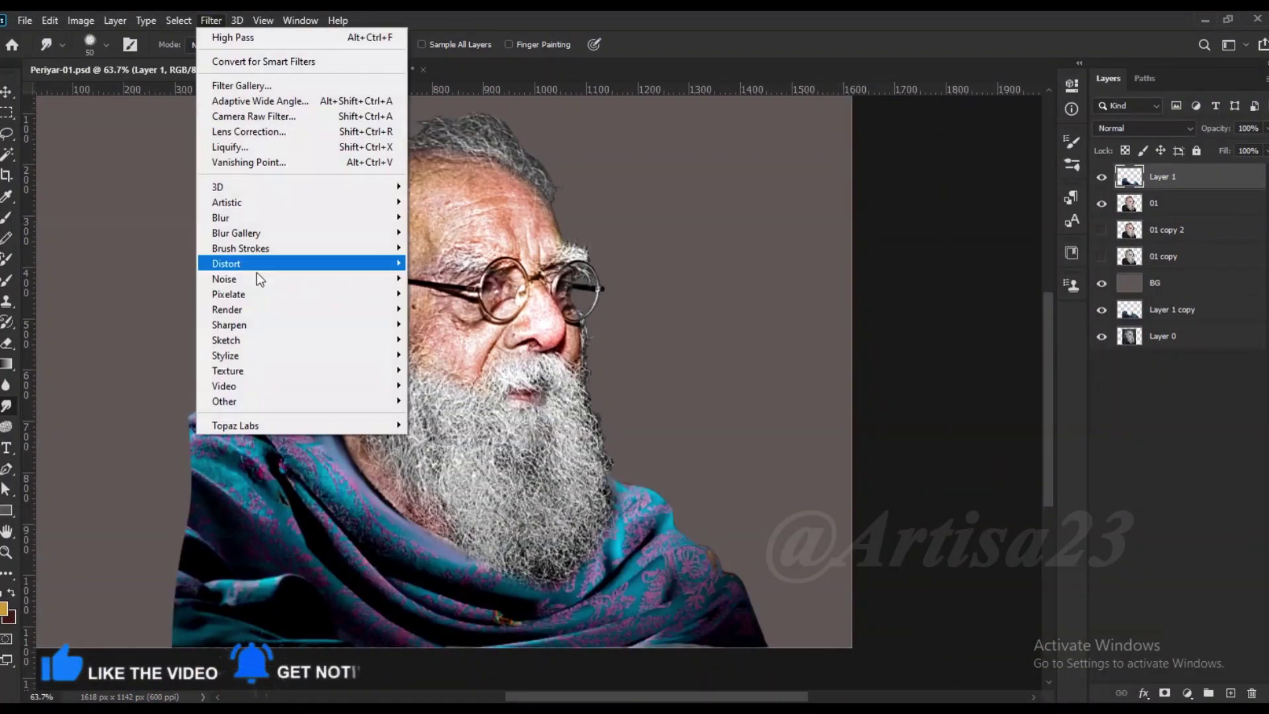
left_click(454, 401)
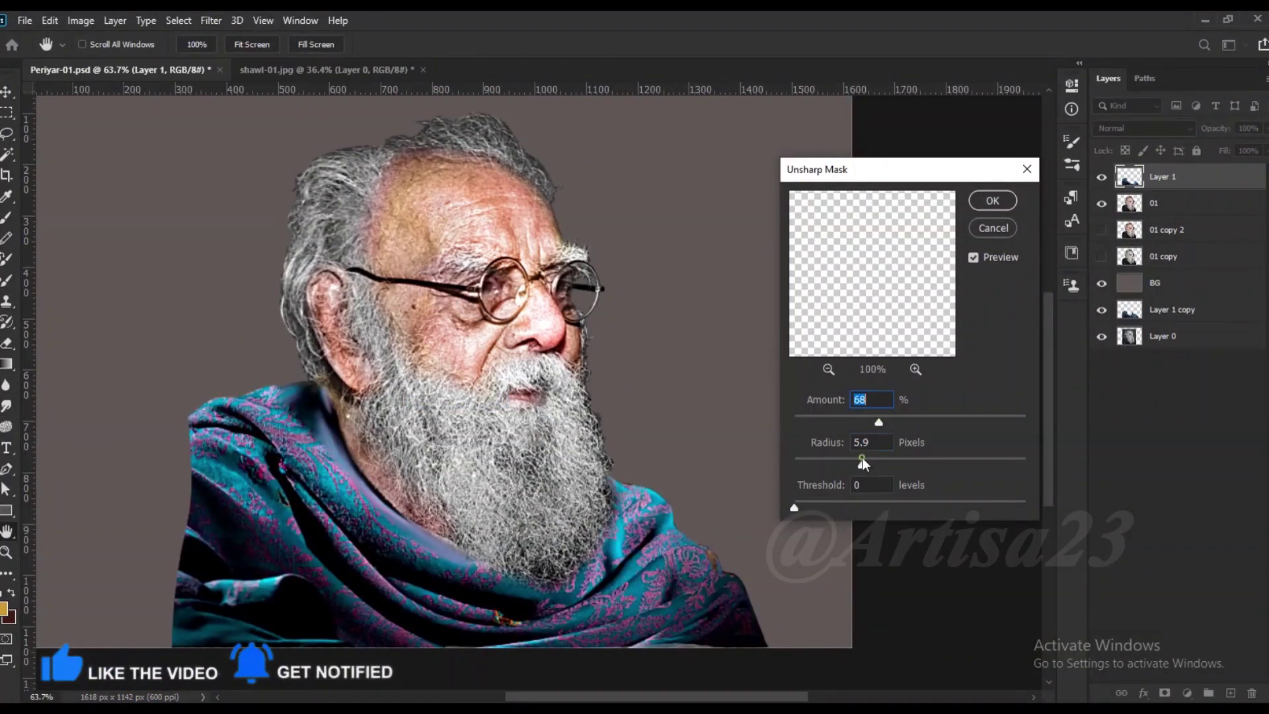
key("Return")
- Merge a Soft Light High Pass copy into the shawl layer and rename it Shawl
key("ctrl+j")
left_click(211, 21)
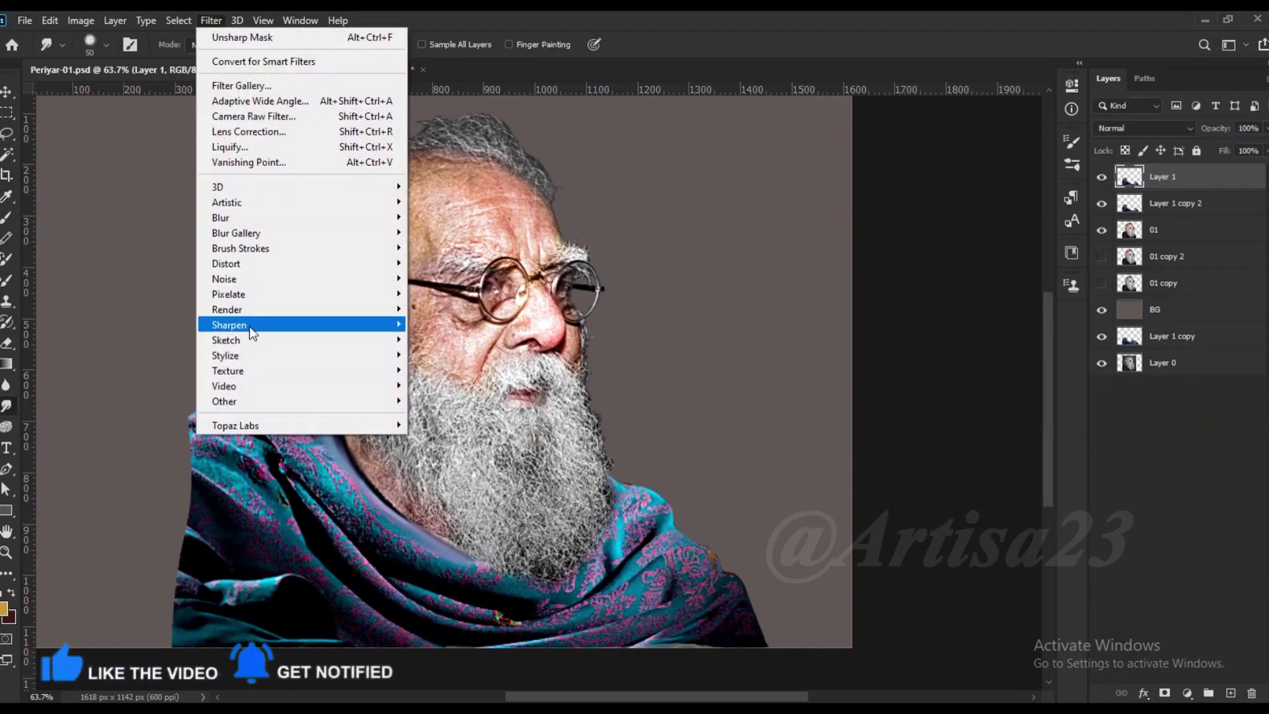
left_click(437, 415)
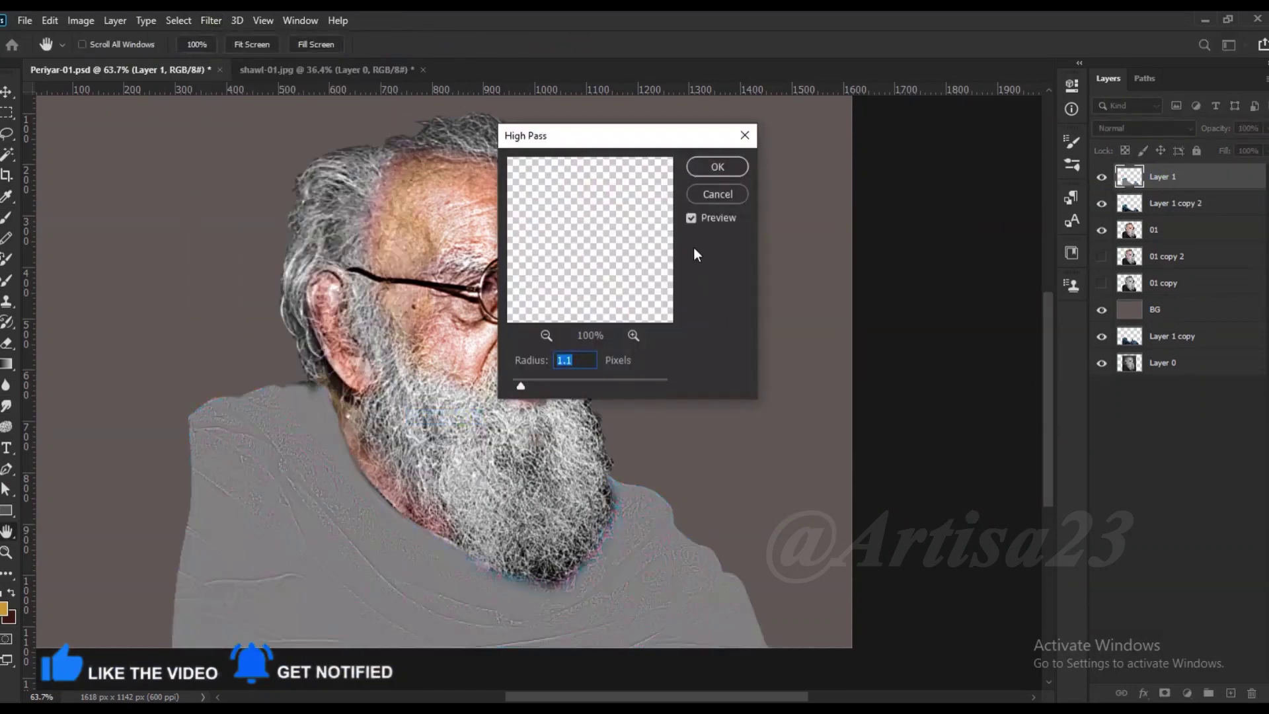
left_click(714, 168)
left_click(1143, 128)
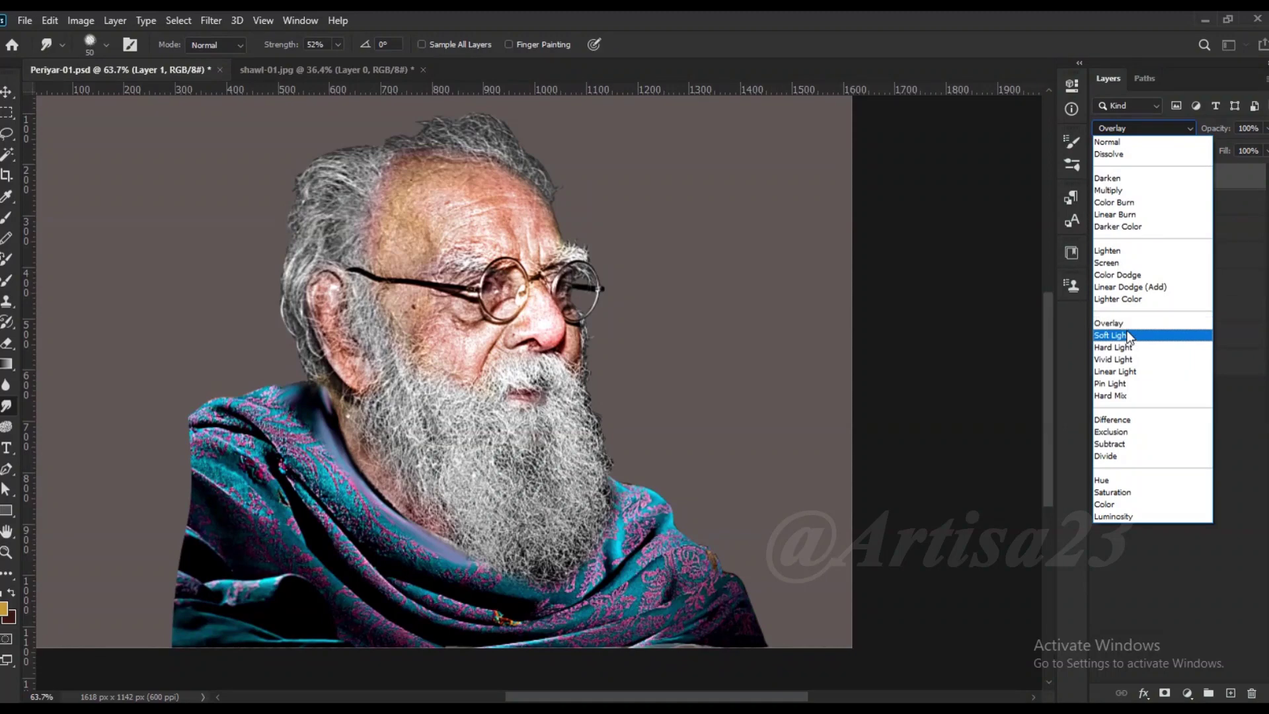
left_click(1117, 335)
right_click(1160, 205)
left_click(1050, 504)
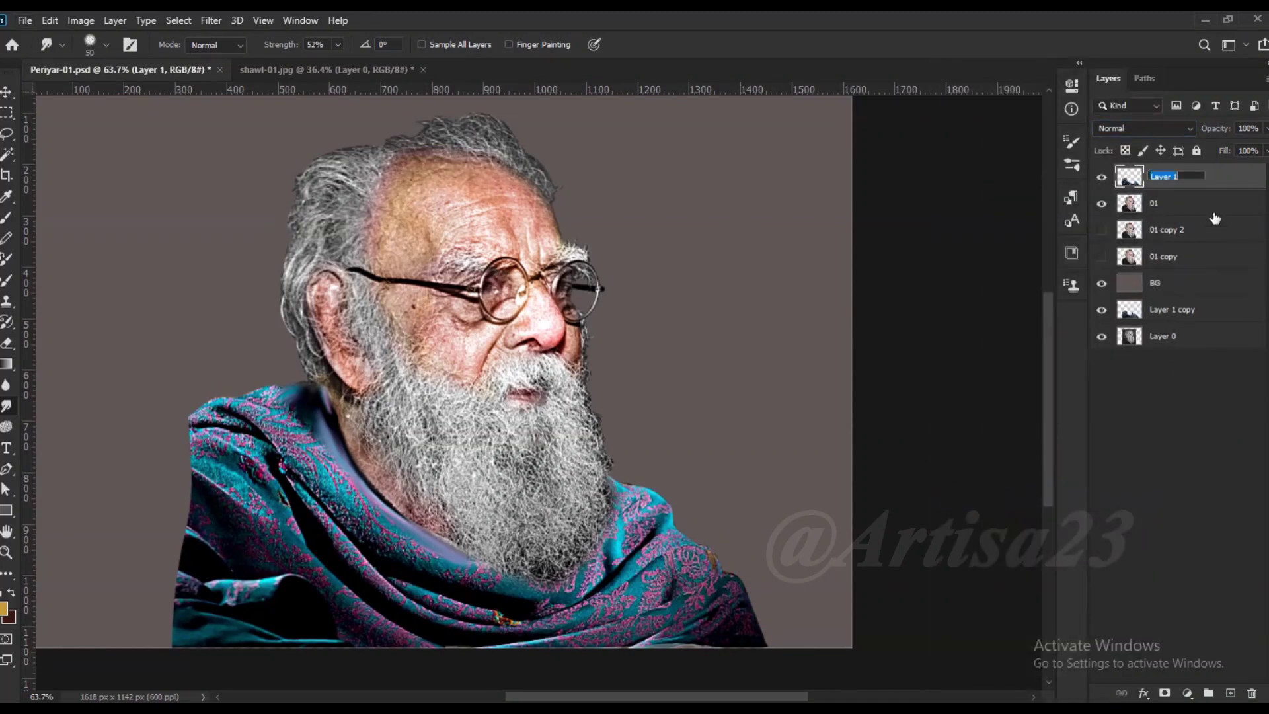
type("Shawl")
key("Return")
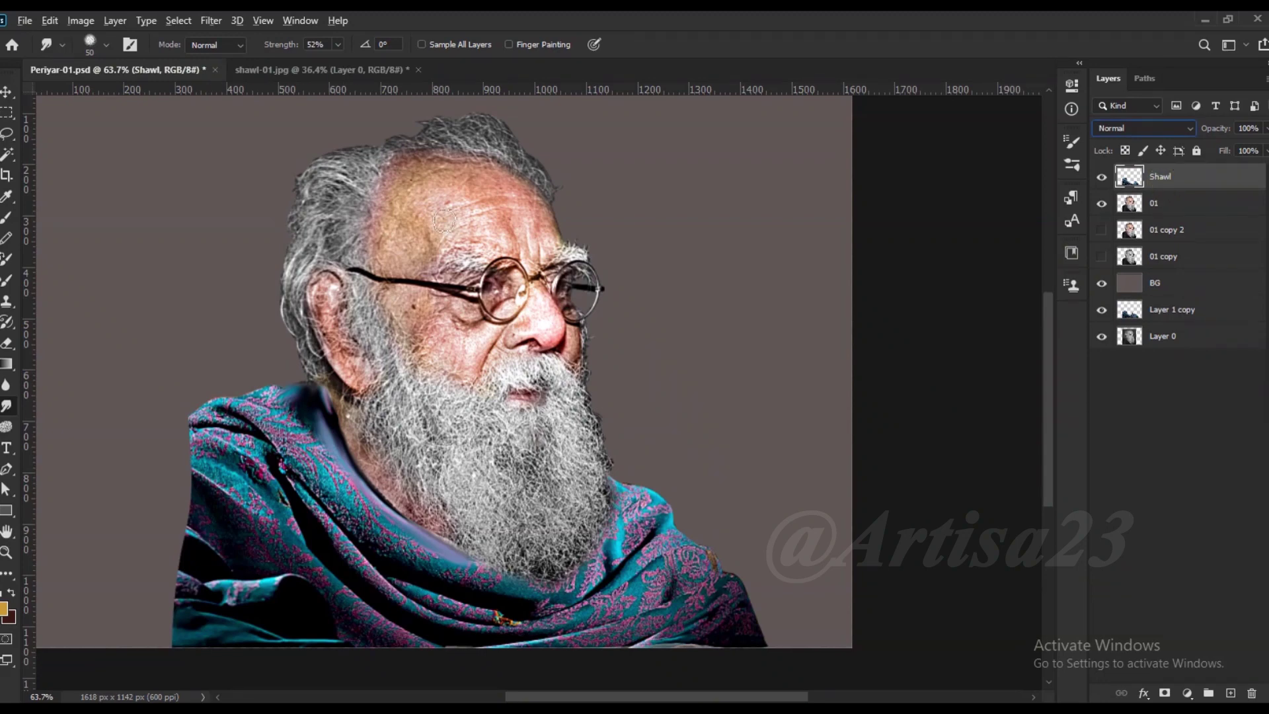
- Extend the canvas width with the Crop tool and move BG above 01 copy 2
left_click(5, 95)
key("ctrl+minus")
key("c")
left_click(822, 334)
key("alt+space")
key("Escape")
key("Return")
left_click_drag(1163, 279, 1161, 233)
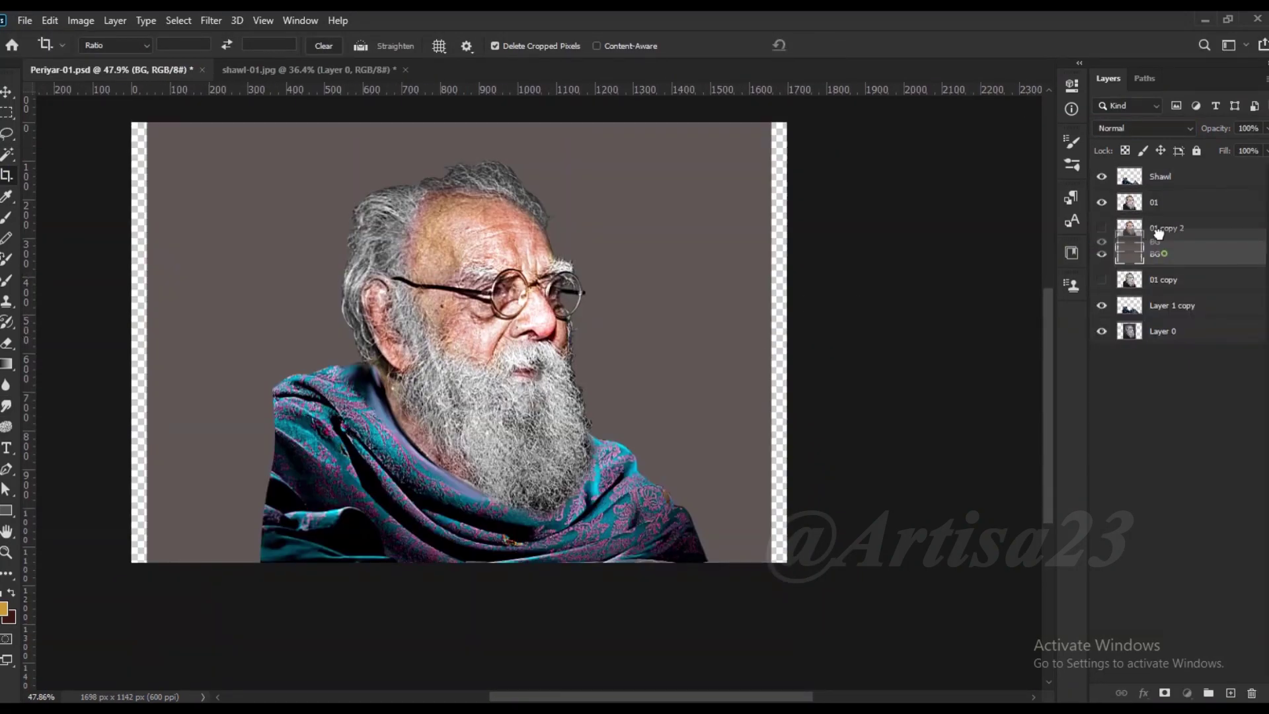
- Fill the BG layer bluish grey and commit the 1756 px wide canvas
left_click(2, 609)
left_click(959, 408)
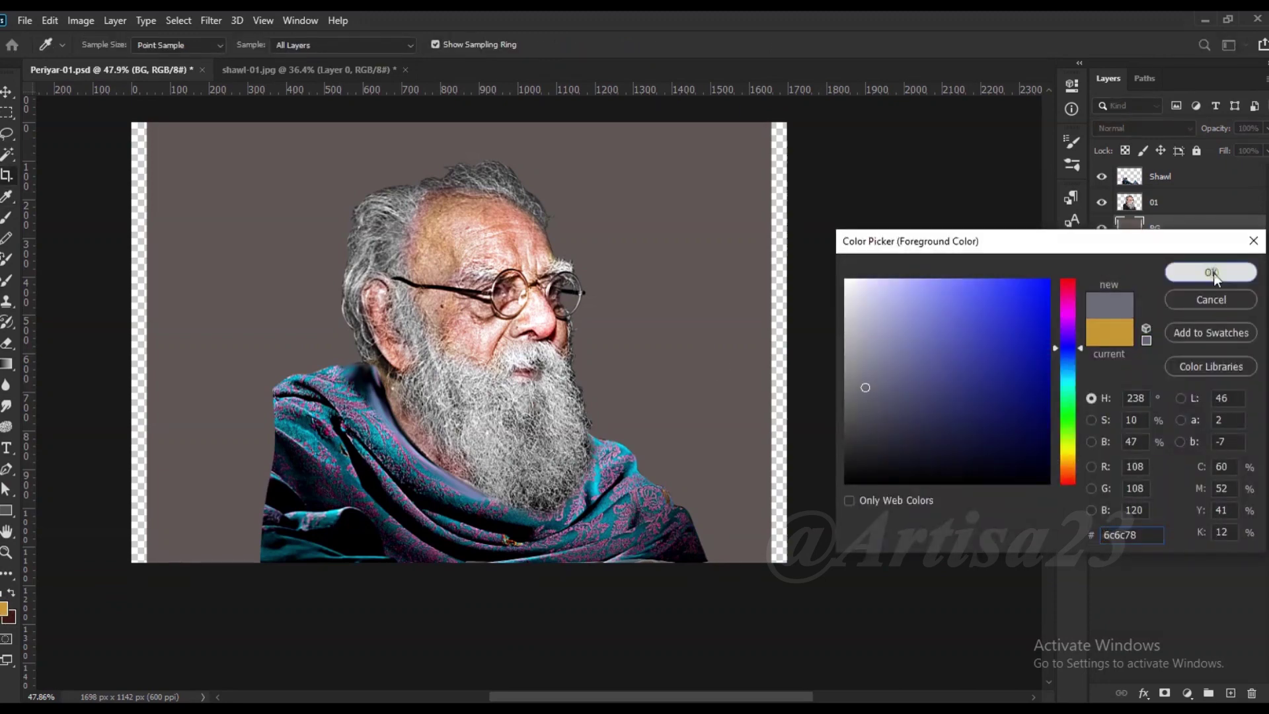
left_click(1213, 272)
left_click(476, 127)
key("Return")
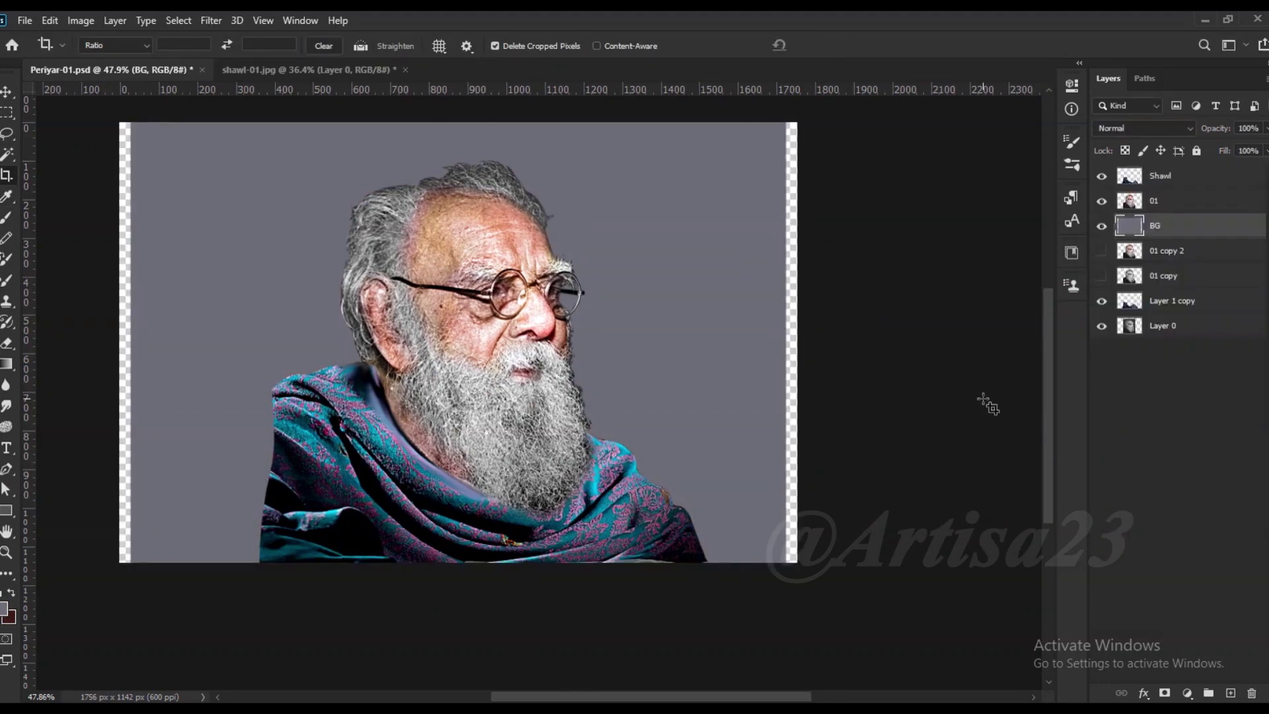
- Save the document as Periyar-01a.psd, overwriting the existing file
key("alt+f")
key("Escape")
key("alt+f")
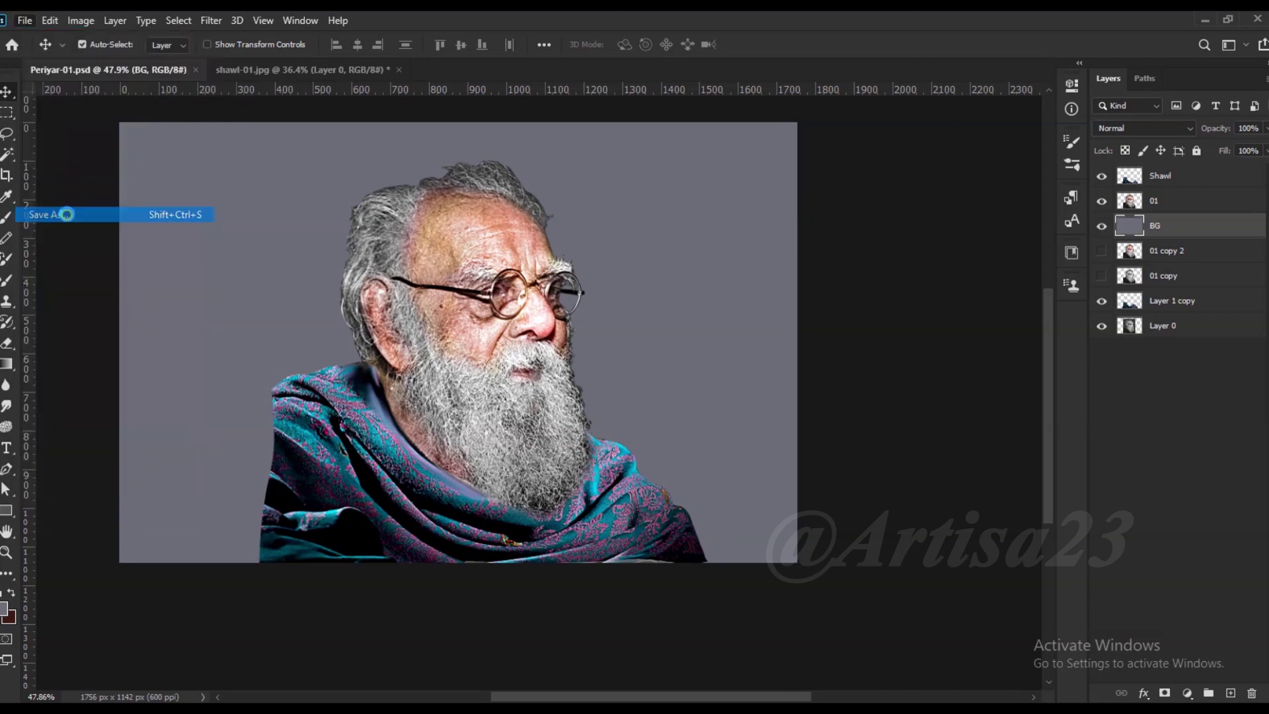
left_click(198, 212)
double_click(356, 136)
left_click(604, 382)
- Load the figure outline path from the Paths panel as a selection
left_click(1146, 78)
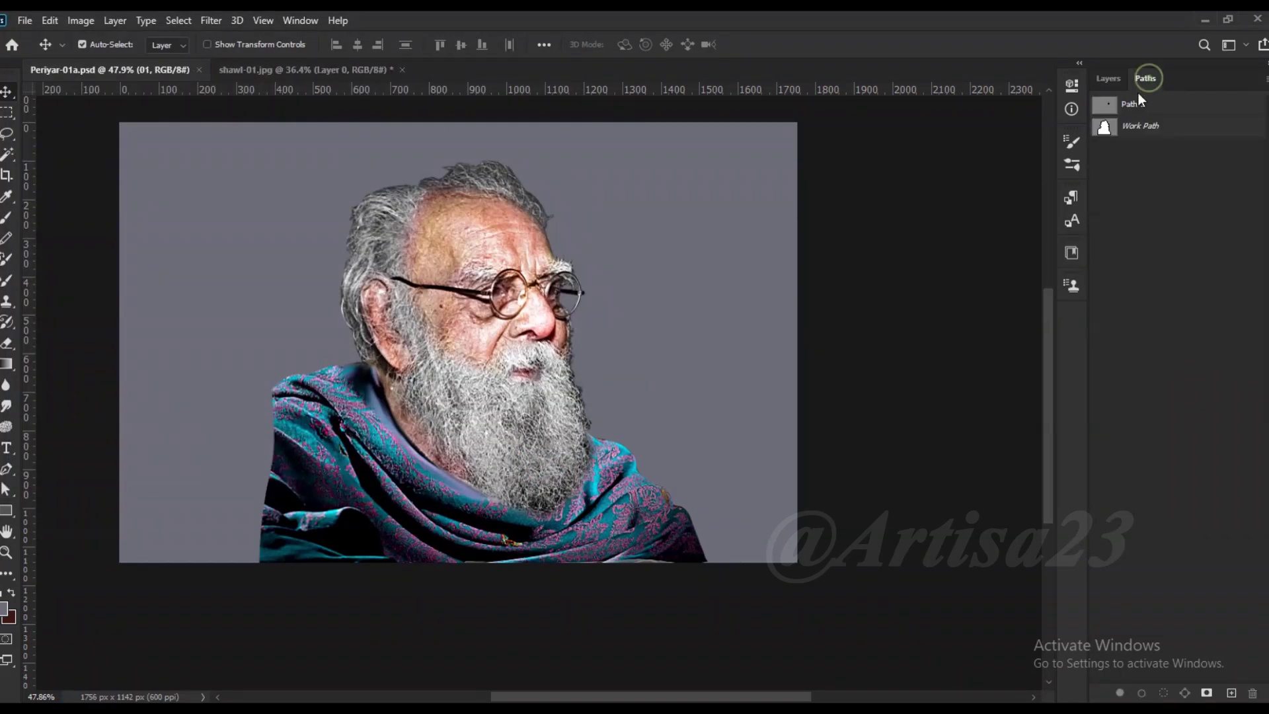
left_click(1109, 126, "ctrl")
left_click(1108, 78)
- Raise the Levels black input to 13 on layer 01 and clear the selection
left_click(81, 20)
left_click(429, 79)
left_click_drag(670, 422, 683, 421)
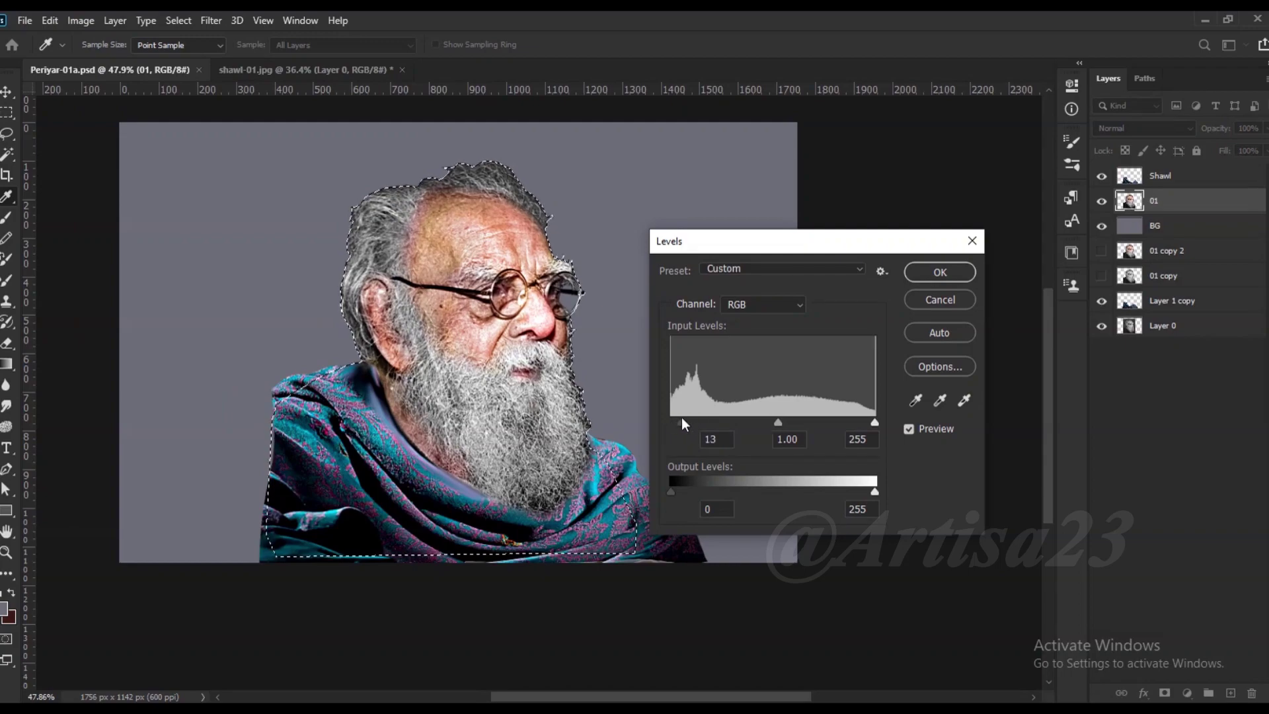
key("Return")
key("ctrl+d")
key("v")
- Smudge the forehead with the skin smooth brush 2 preset, then bring up Image Size
scroll(590, 279, "up", 3)
key("r")
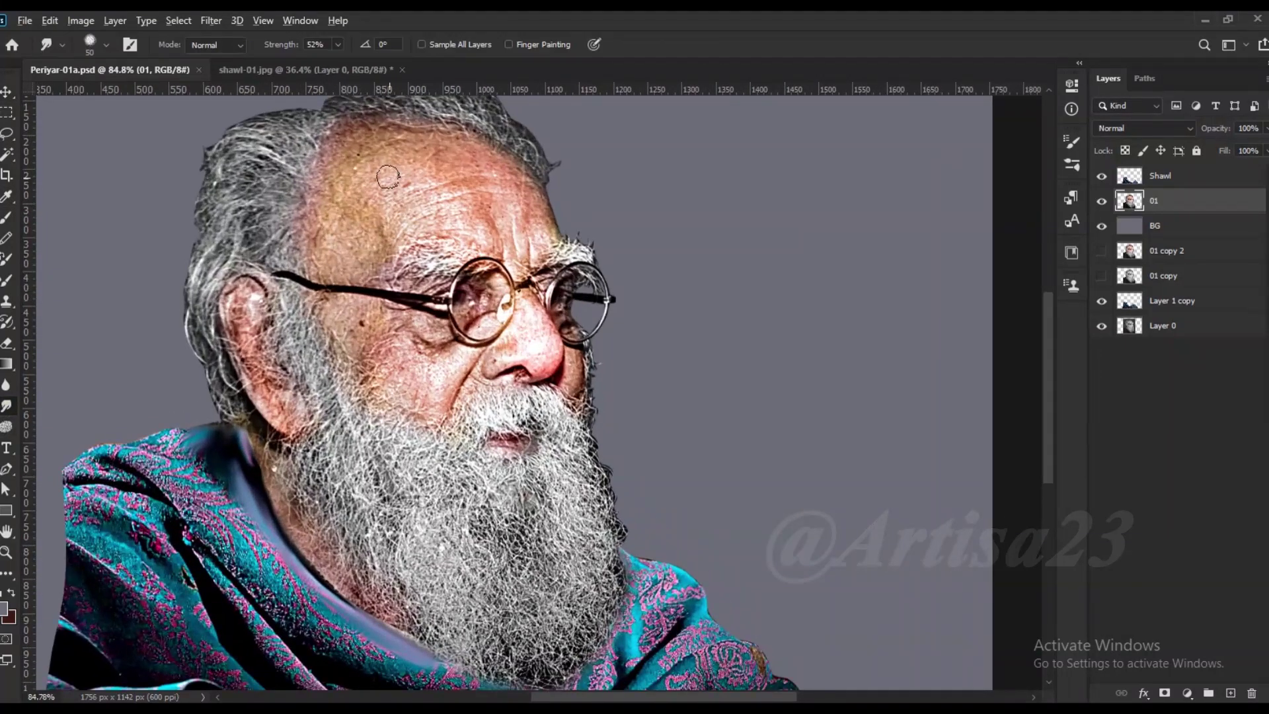
scroll(472, 251, "up", 3)
left_click(1071, 141)
left_click(1071, 141)
scroll(506, 357, "down", 1)
left_click_drag(506, 166, 488, 172)
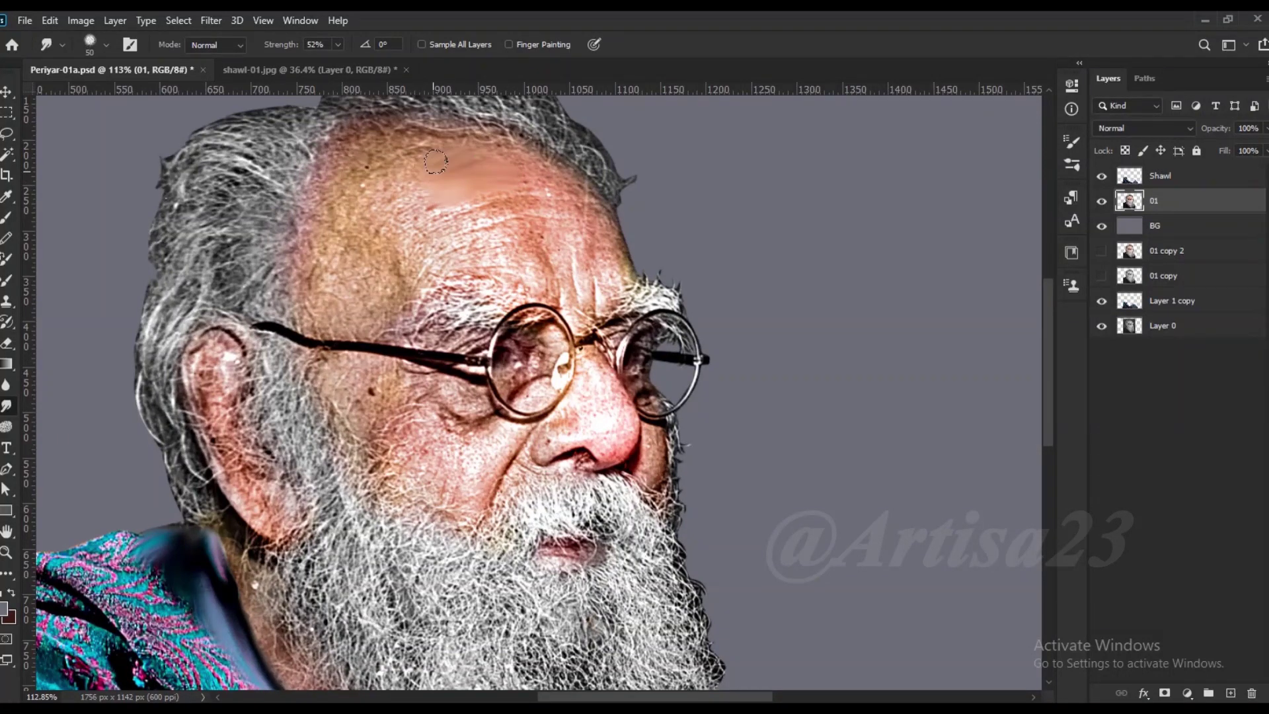
left_click(81, 21)
left_click(109, 138)
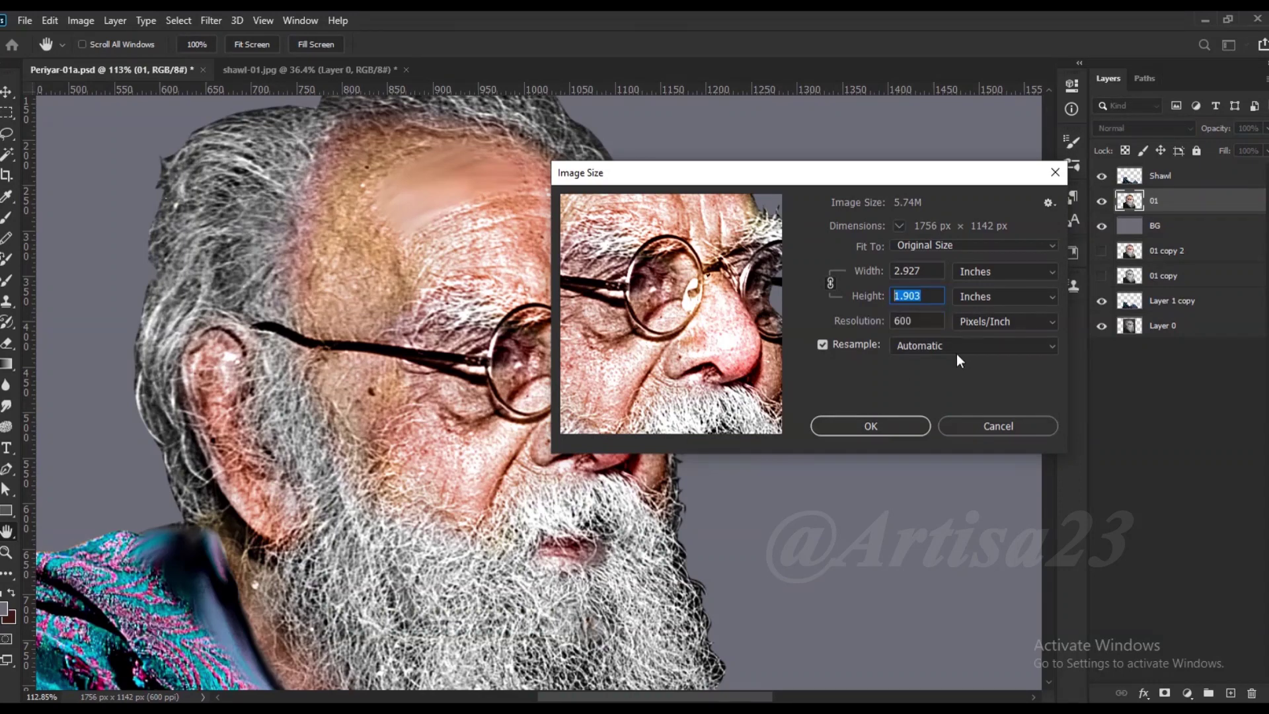
- Resize the image to 20 inches high (3075 × 2000 px) and smudge across the forehead
type("20")
key("Tab")
type("10")
left_click(890, 428)
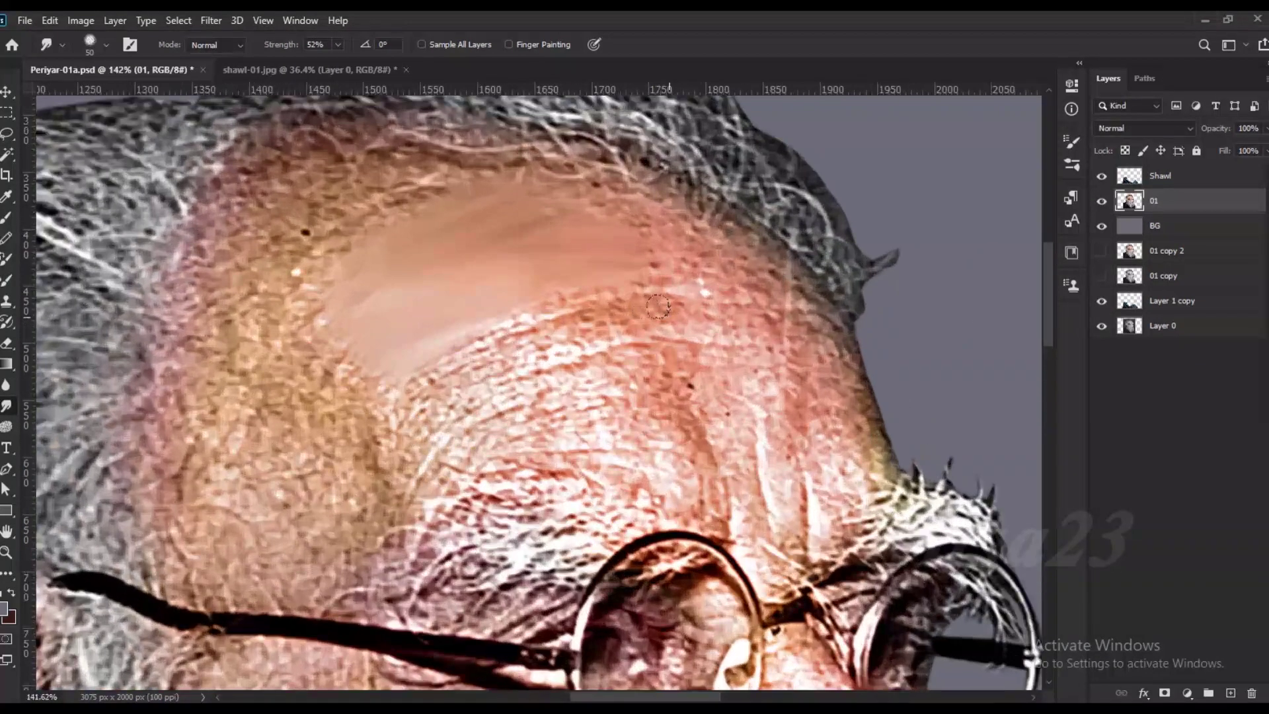
left_click_drag(677, 307, 534, 337)
- Smudge the upper forehead, brow line and temple into smooth skin
key("bracketright")
key("bracketright")
key("bracketright")
mouse_move(667, 218)
left_mouse_down()
mouse_move(243, 304)
mouse_move(218, 192)
left_mouse_up()
key("bracketleft")
key("bracketleft")
key("bracketleft")
mouse_move(551, 299)
left_mouse_down()
mouse_move(419, 400)
mouse_move(645, 373)
mouse_move(760, 310)
mouse_move(771, 377)
mouse_move(826, 463)
mouse_move(806, 317)
mouse_move(668, 211)
mouse_move(720, 509)
mouse_move(582, 429)
mouse_move(476, 436)
mouse_move(587, 344)
mouse_move(370, 502)
mouse_move(212, 410)
left_mouse_up()
scroll(357, 423, "down", 3)
key("bracketright")
key("bracketright")
key("bracketright")
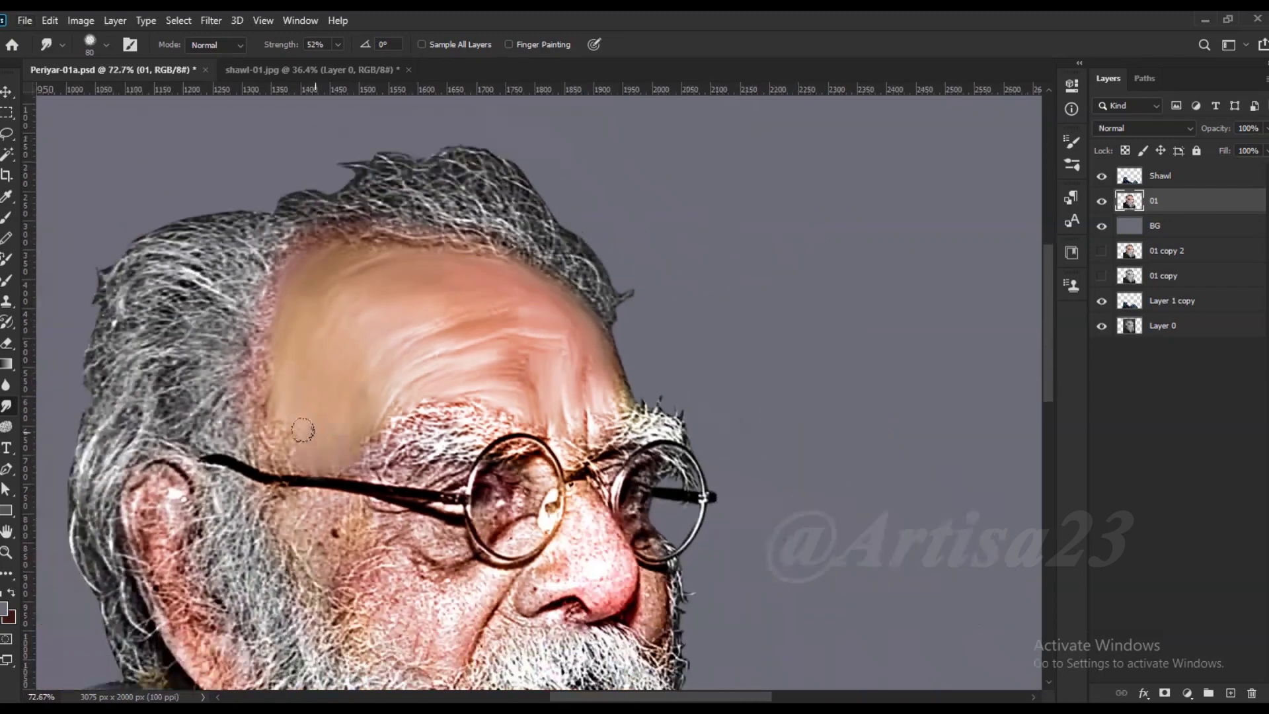
scroll(304, 463, "up", 2)
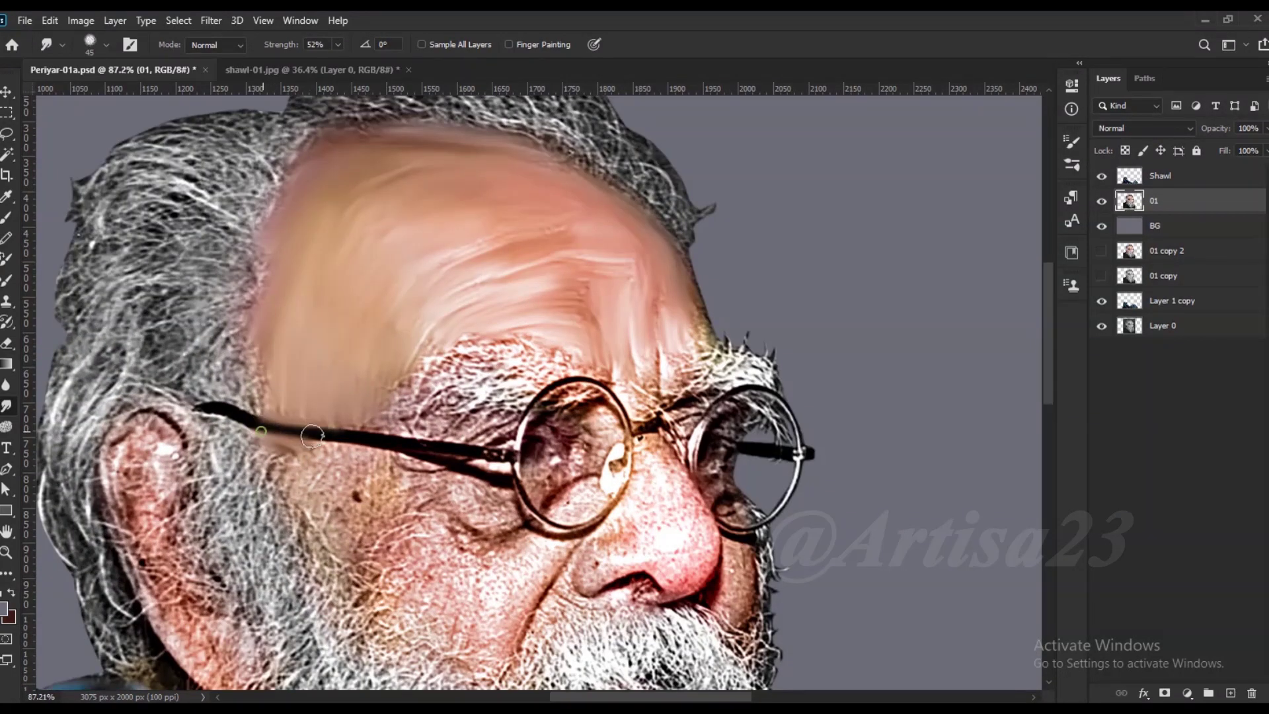
mouse_move(294, 467)
left_mouse_down()
mouse_move(364, 489)
mouse_move(380, 561)
left_mouse_up()
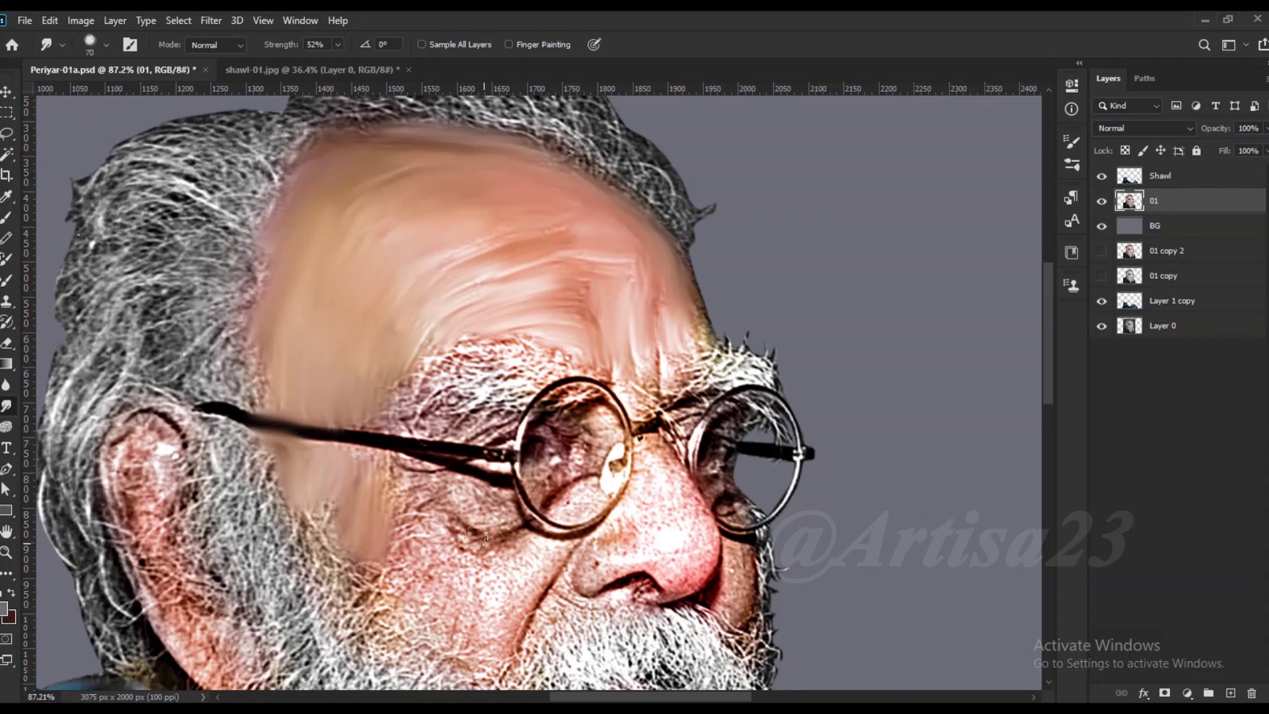
- Smooth the left eyebrow, the under-eye area and the cheek below the glasses
mouse_move(522, 339)
left_mouse_down()
mouse_move(491, 382)
mouse_move(397, 390)
left_mouse_up()
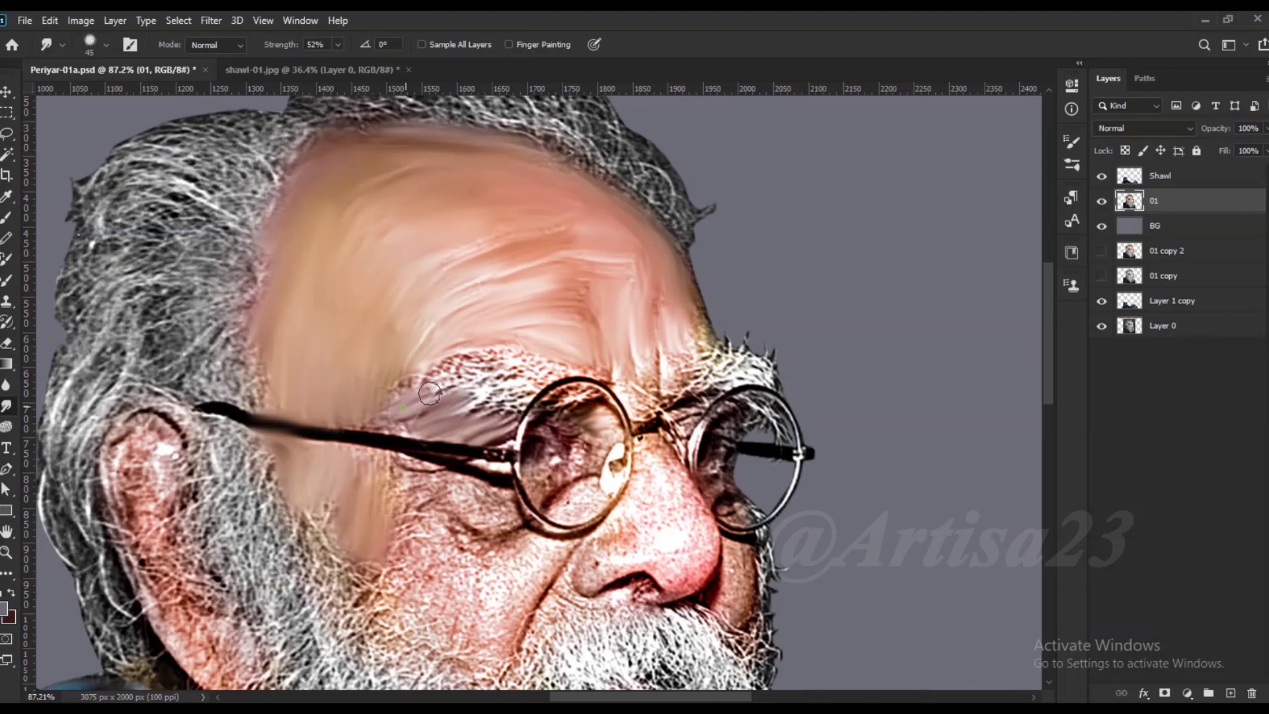
scroll(563, 471, "up", 1)
mouse_move(491, 516)
left_mouse_down()
mouse_move(456, 529)
mouse_move(418, 484)
mouse_move(331, 441)
left_mouse_up()
scroll(396, 462, "down", 1)
left_click_drag(489, 529, 330, 476)
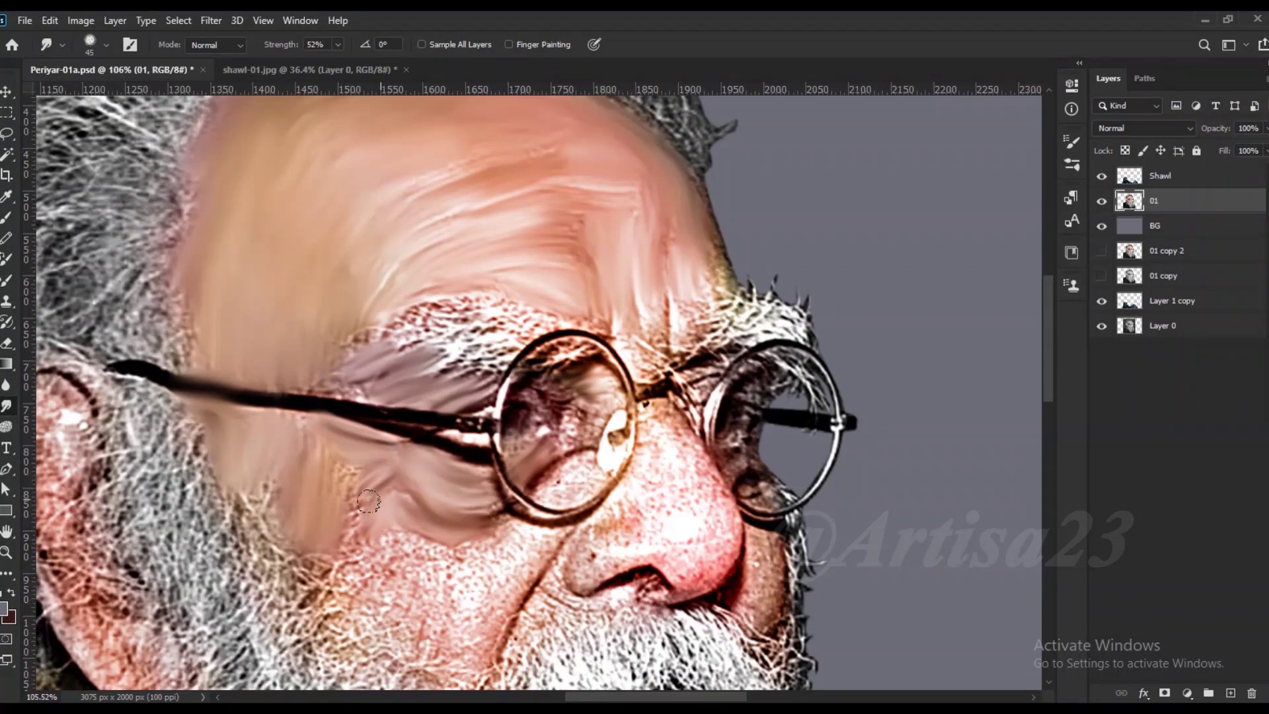
scroll(426, 436, "down", 1)
left_click_drag(367, 555, 452, 589)
key("bracketright")
mouse_move(497, 515)
left_mouse_down()
mouse_move(411, 519)
mouse_move(482, 536)
left_mouse_up()
- Smudge the brow above the left lens, the eyebrow hair and the nose skin smooth
key("bracketleft")
key("bracketleft")
mouse_move(485, 350)
left_mouse_down()
mouse_move(423, 390)
mouse_move(383, 377)
mouse_move(500, 342)
left_mouse_up()
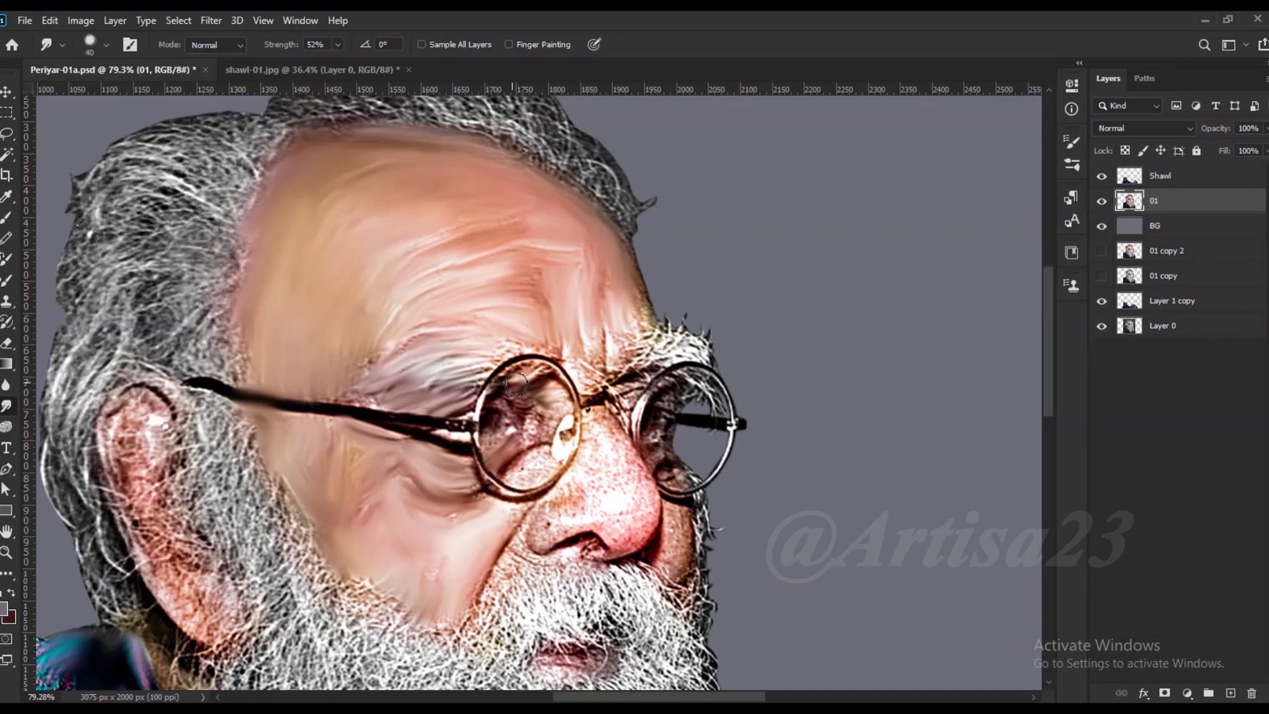
scroll(516, 383, "up", 4)
scroll(462, 396, "up", 1)
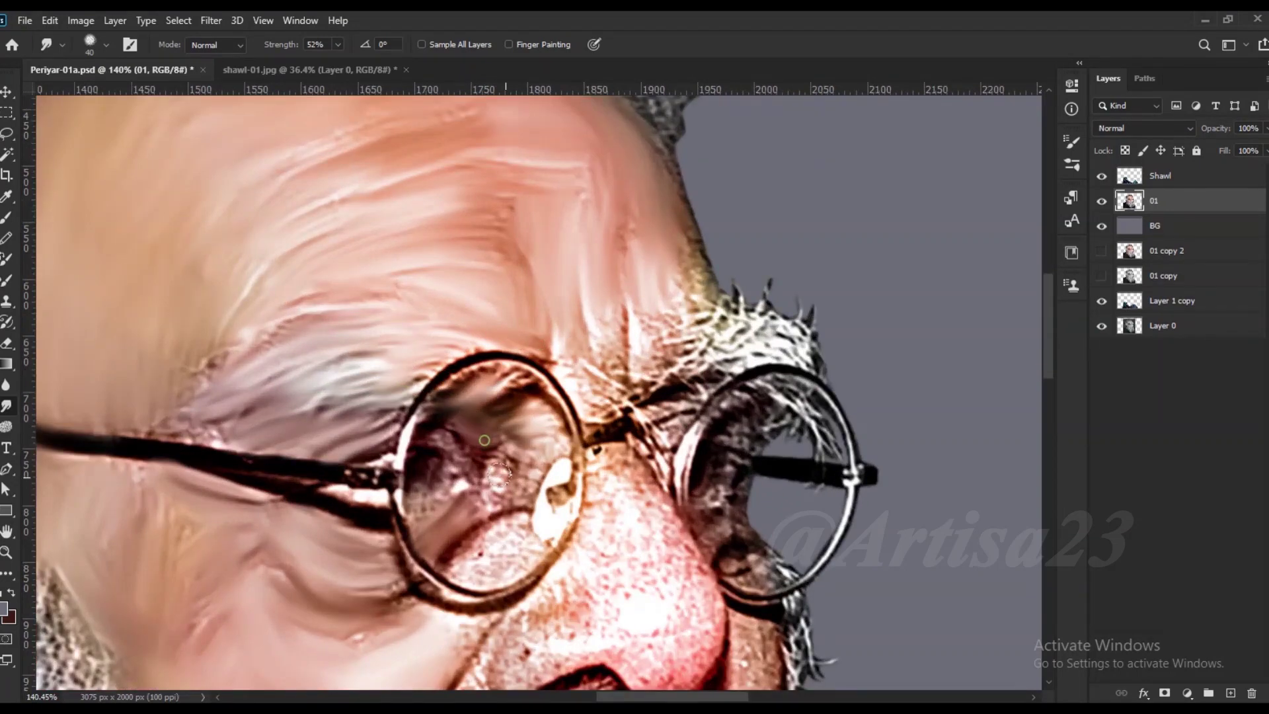
scroll(525, 454, "down", 2)
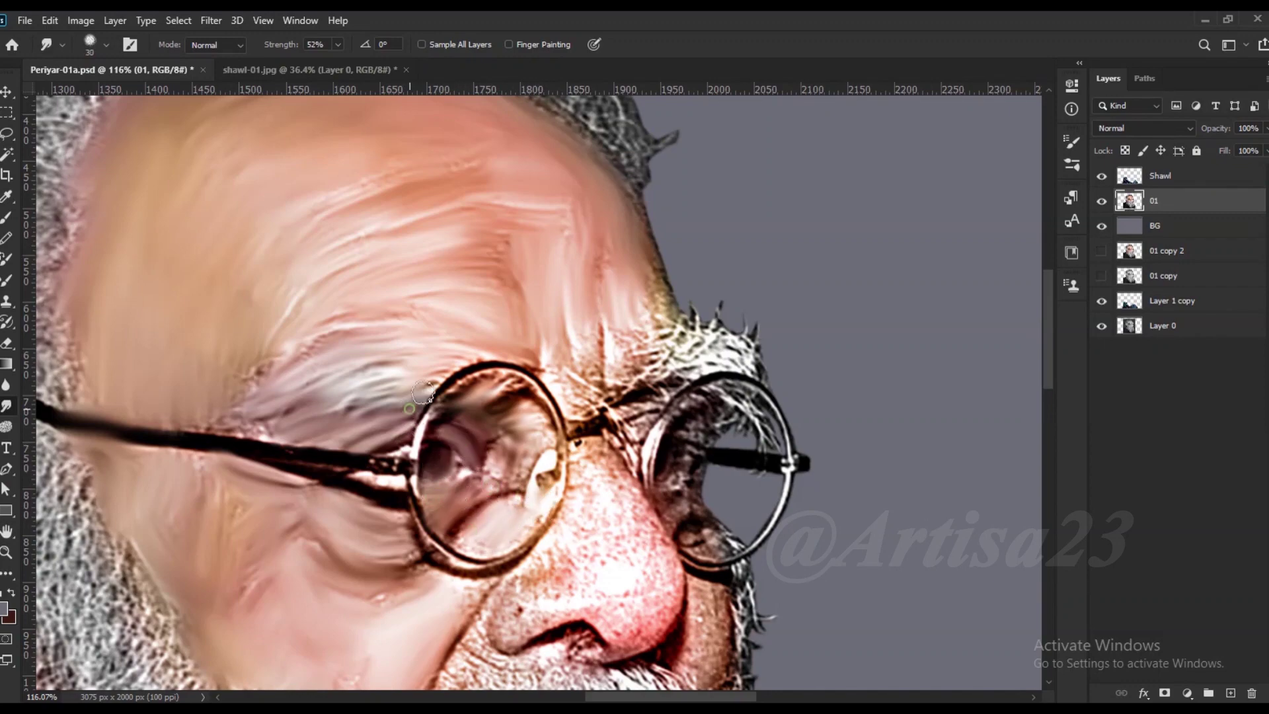
scroll(423, 395, "down", 1)
scroll(456, 378, "up", 1)
key("bracketright")
mouse_move(518, 381)
left_mouse_down()
mouse_move(539, 359)
mouse_move(627, 434)
left_mouse_up()
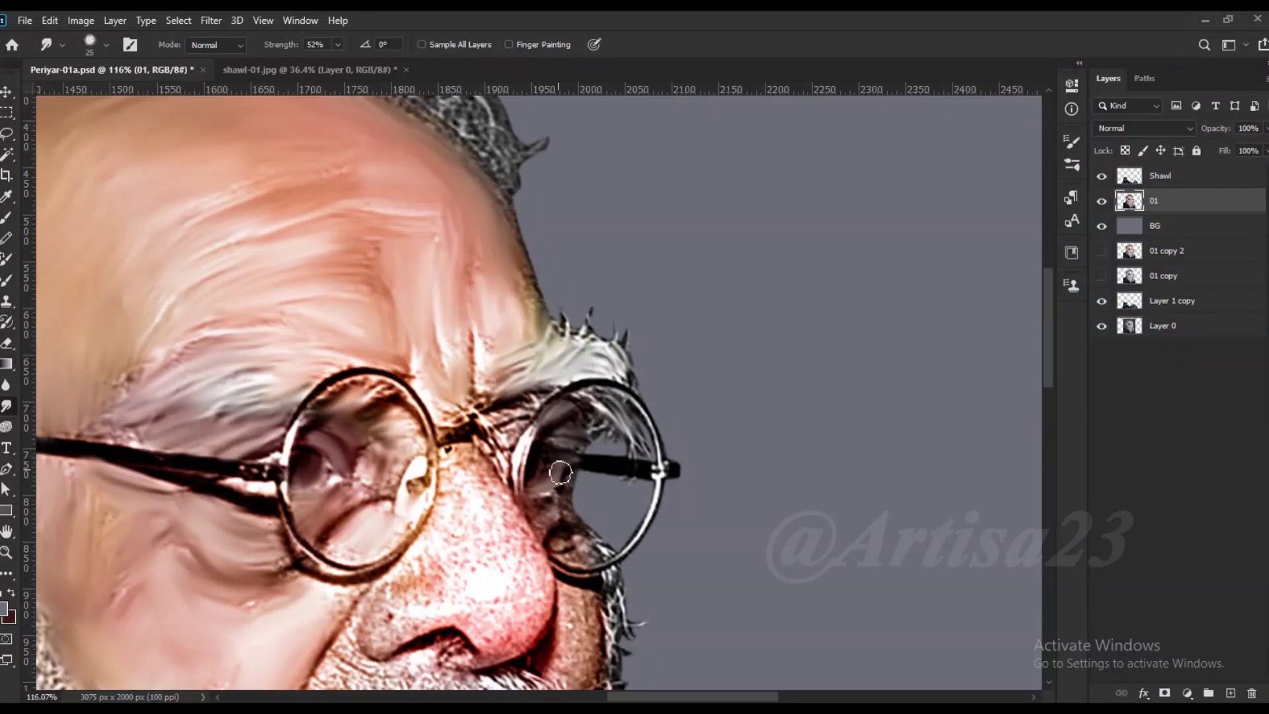
key("bracketright")
key("bracketright")
mouse_move(470, 474)
left_mouse_down()
mouse_move(482, 509)
mouse_move(462, 555)
left_mouse_up()
mouse_move(456, 502)
left_mouse_down()
mouse_move(430, 569)
mouse_move(495, 587)
mouse_move(468, 561)
left_mouse_up()
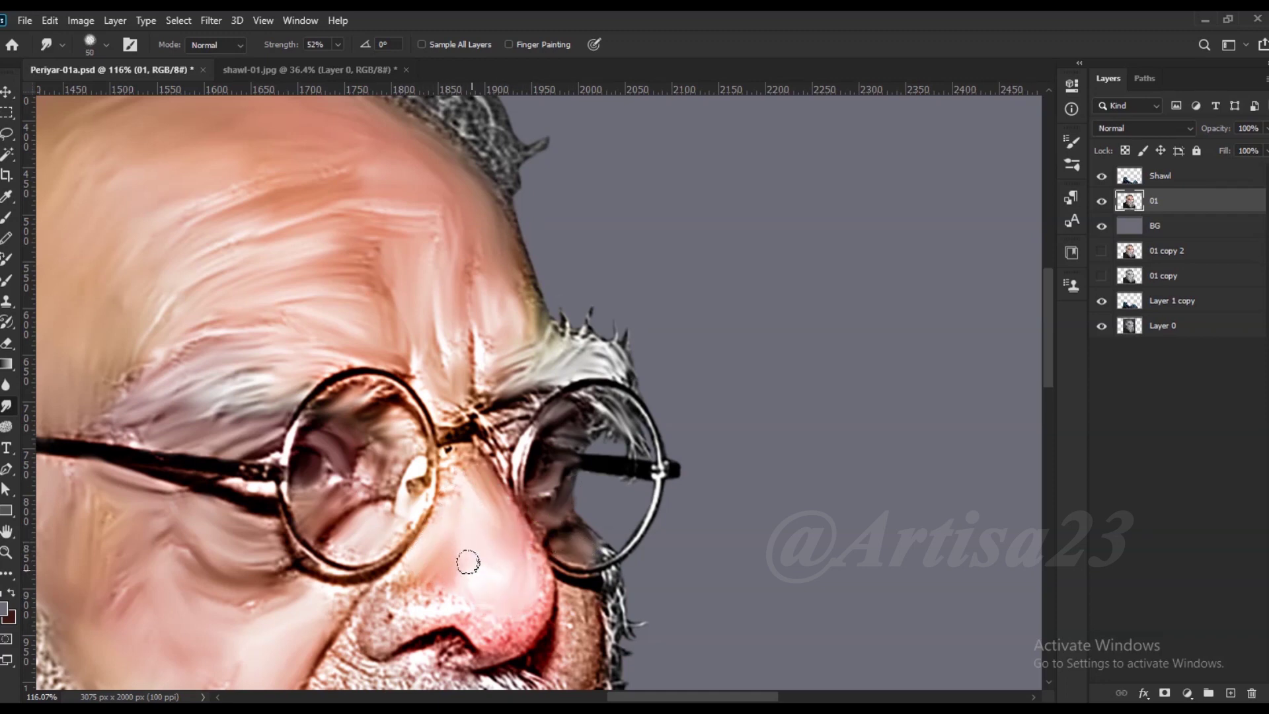
scroll(522, 411, "down", 2)
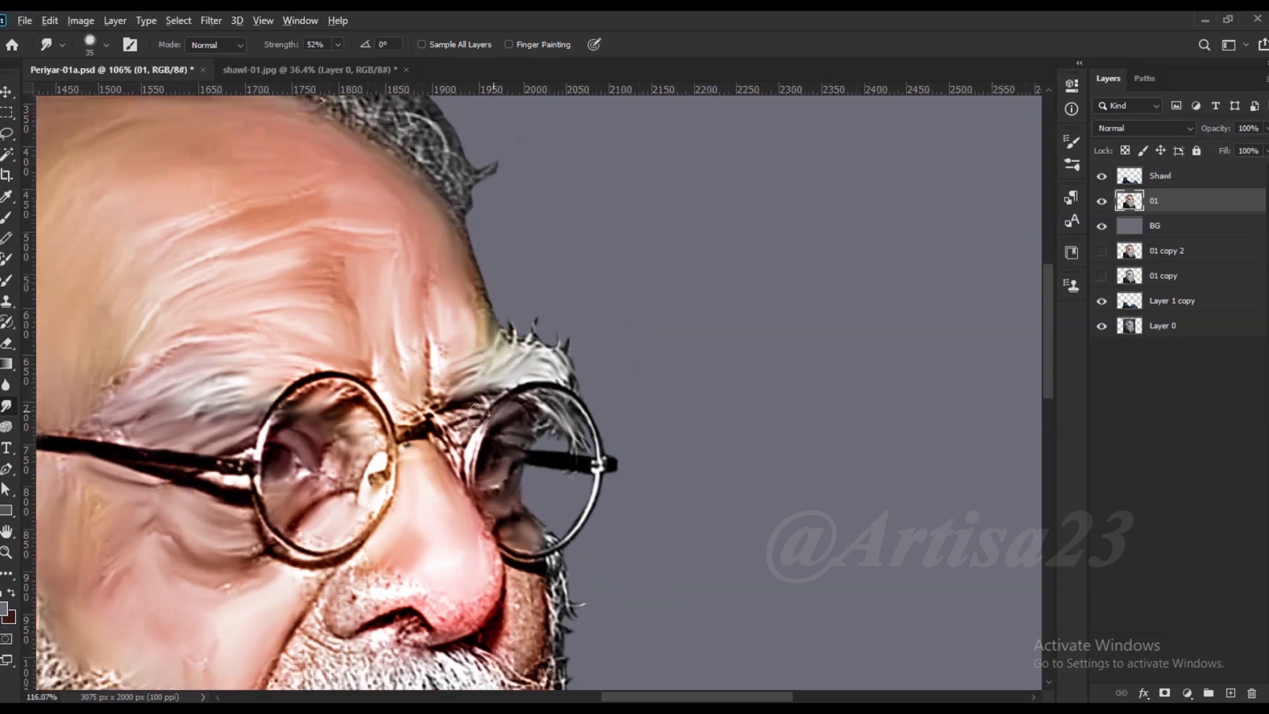
- Smudge the skin between the eyebrows and beside the nose fold into the beard
scroll(463, 422, "up", 2)
scroll(450, 423, "down", 2)
key("bracketright")
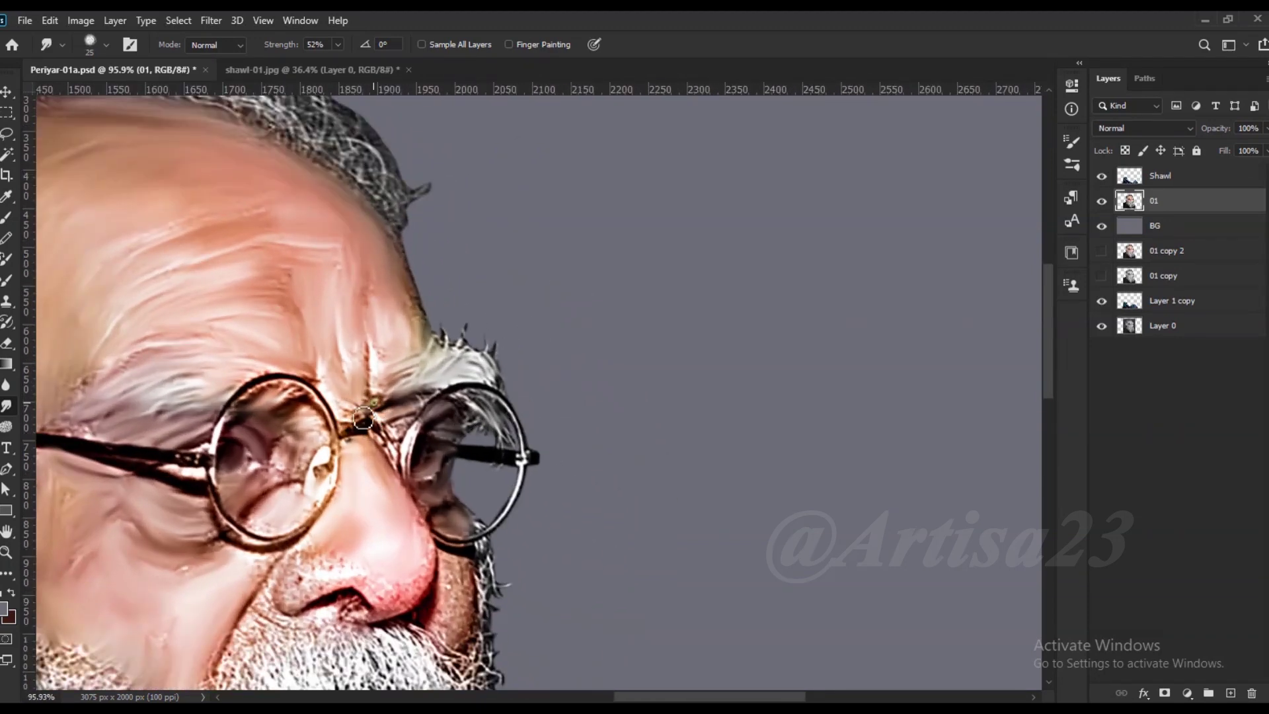
key("bracketright")
left_click_drag(381, 416, 375, 341)
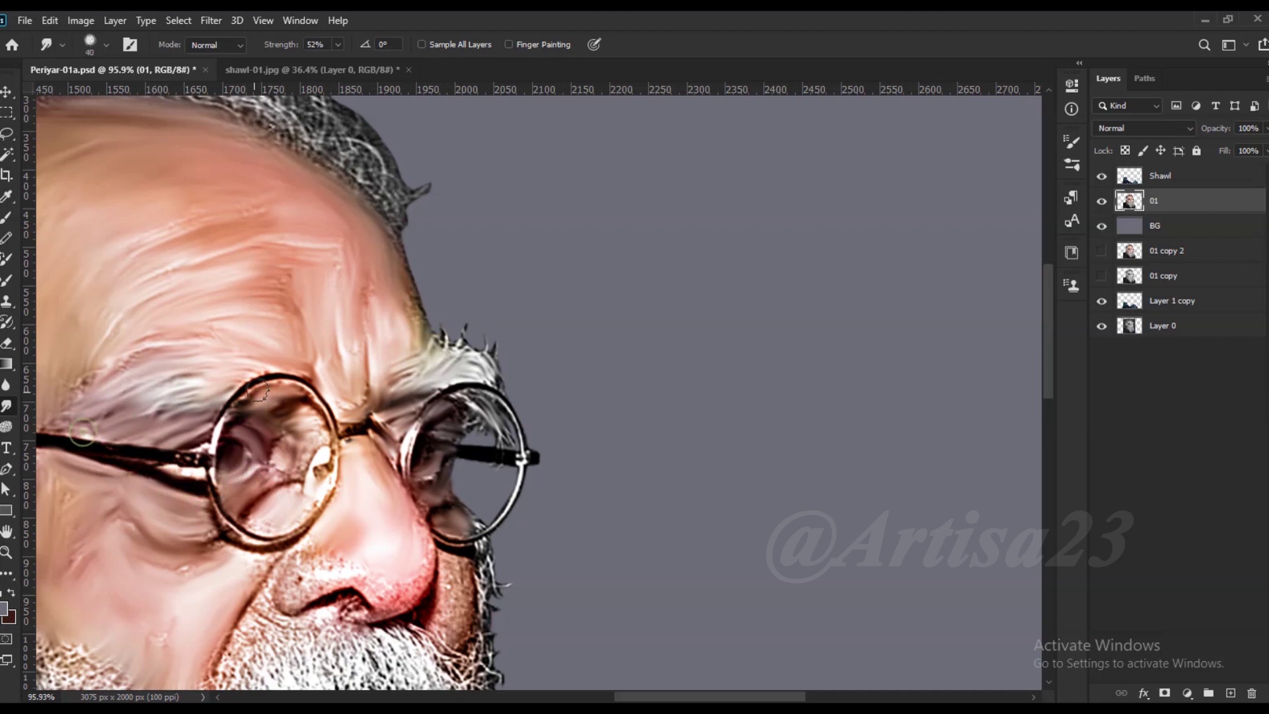
scroll(333, 455, "up", 1)
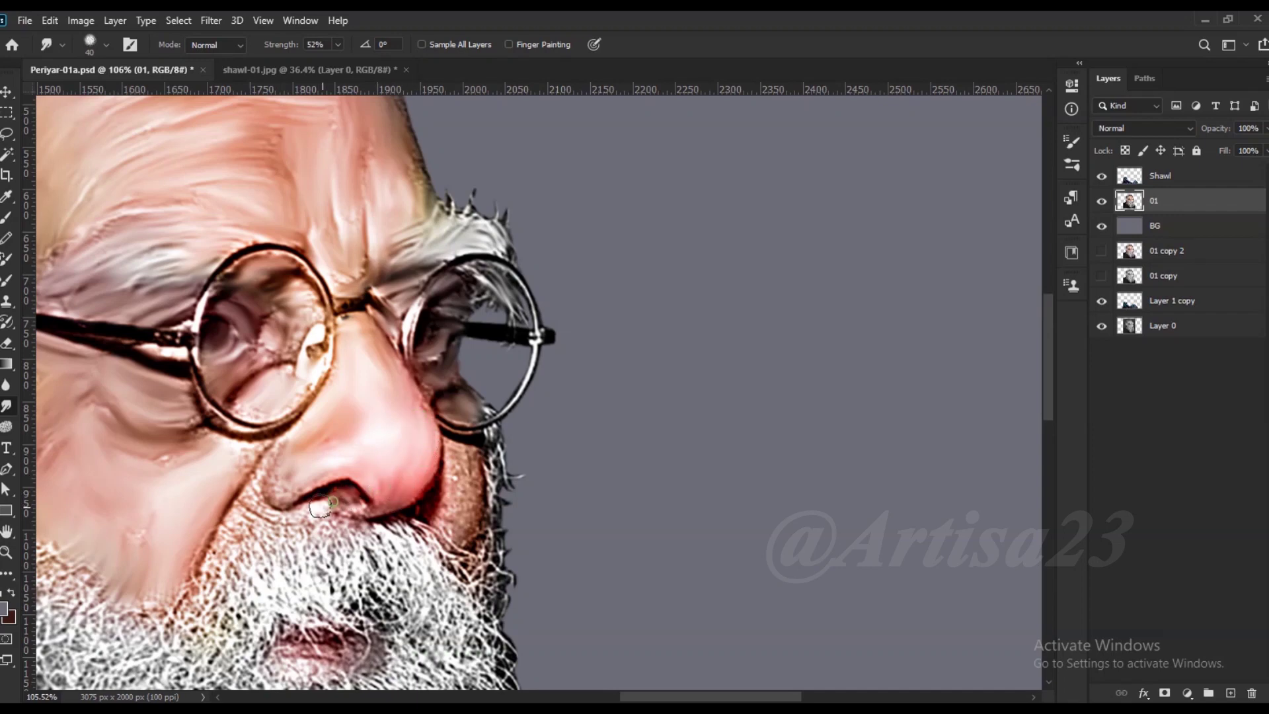
left_click_drag(252, 505, 246, 498)
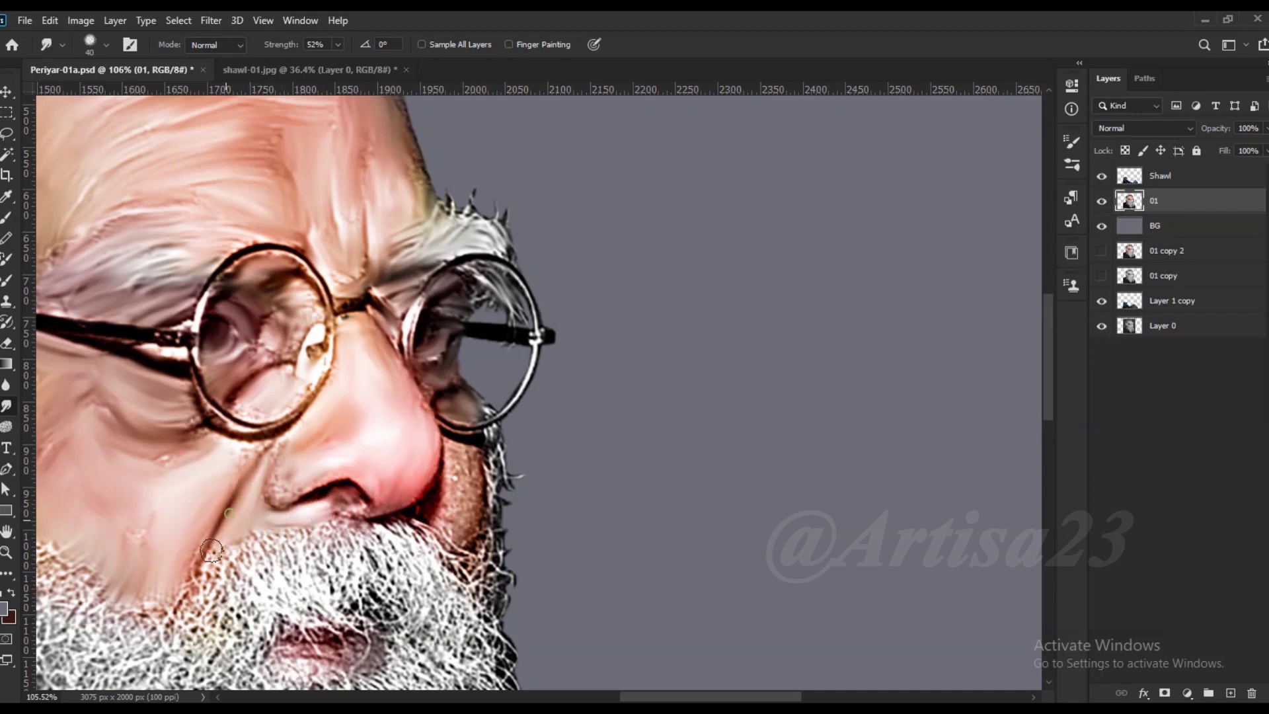
- Smooth the hair texture and stray strands off the ear and its lower edge
scroll(264, 456, "up", 3)
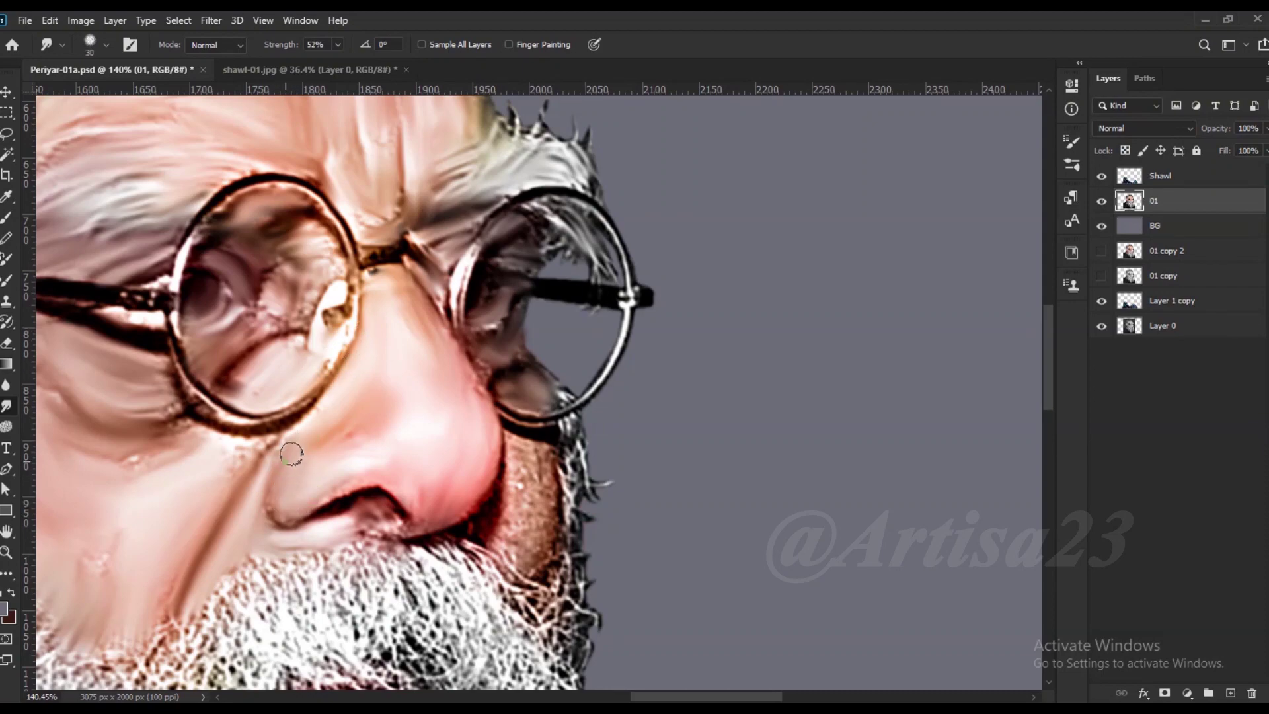
scroll(254, 433, "down", 3)
scroll(477, 447, "up", 2)
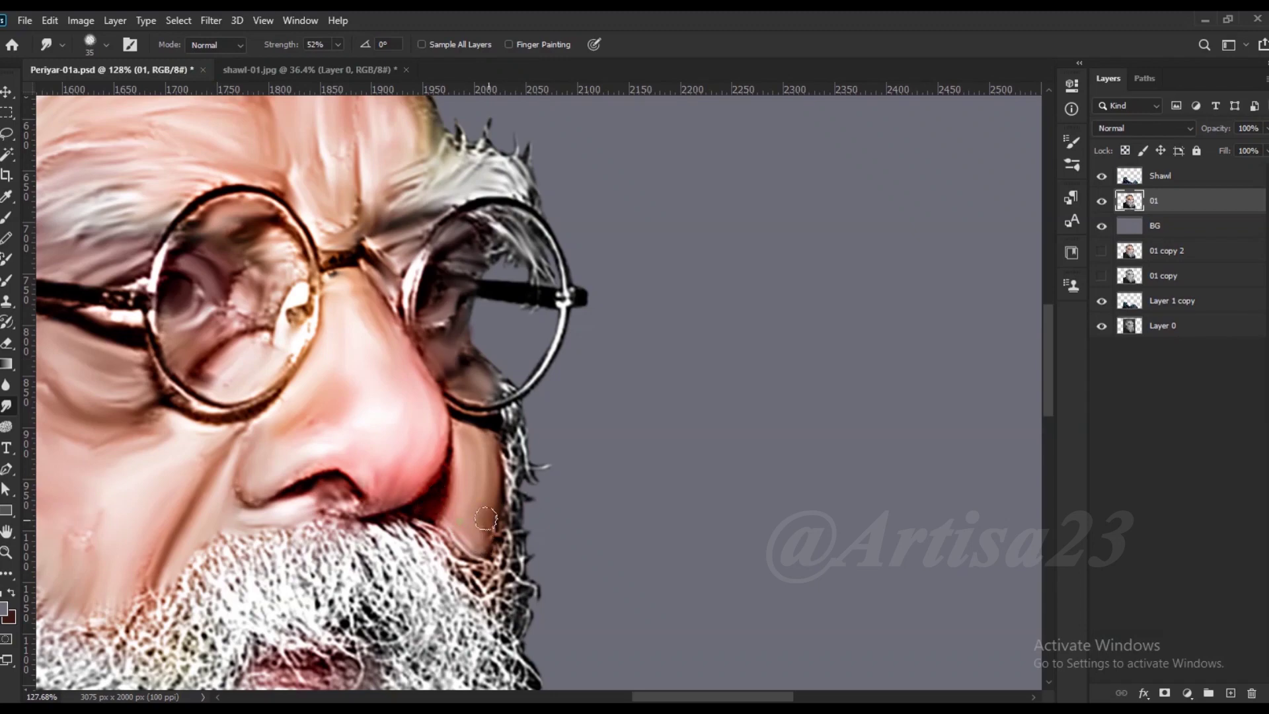
scroll(403, 502, "down", 3)
scroll(154, 329, "up", 2)
key("bracketright")
left_click_drag(154, 330, 194, 321)
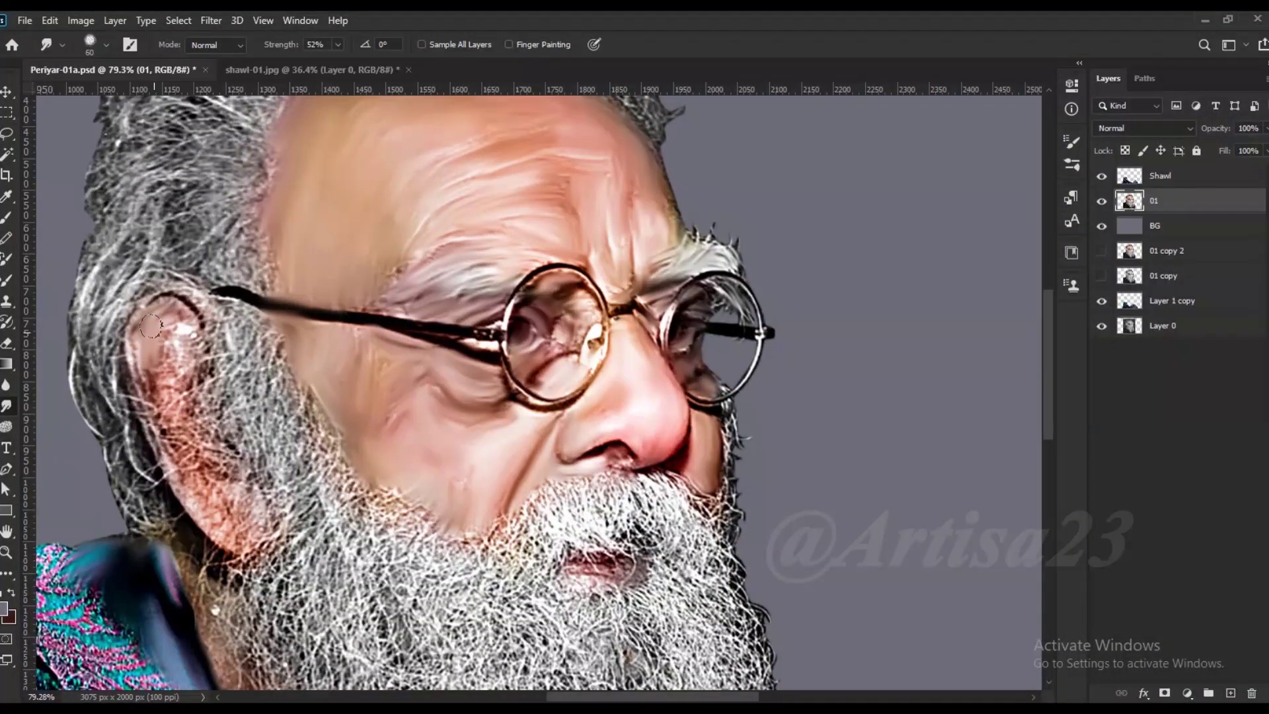
key("bracketright")
left_click_drag(186, 383, 241, 509)
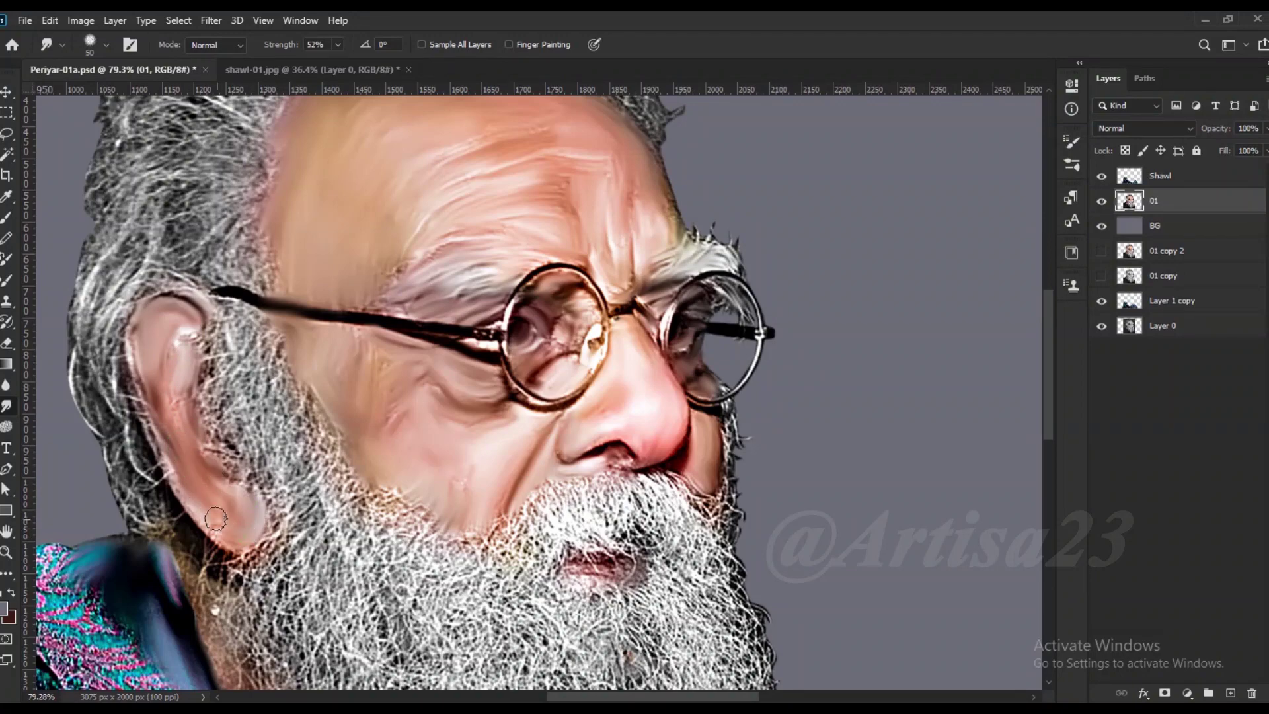
left_click_drag(162, 441, 158, 391)
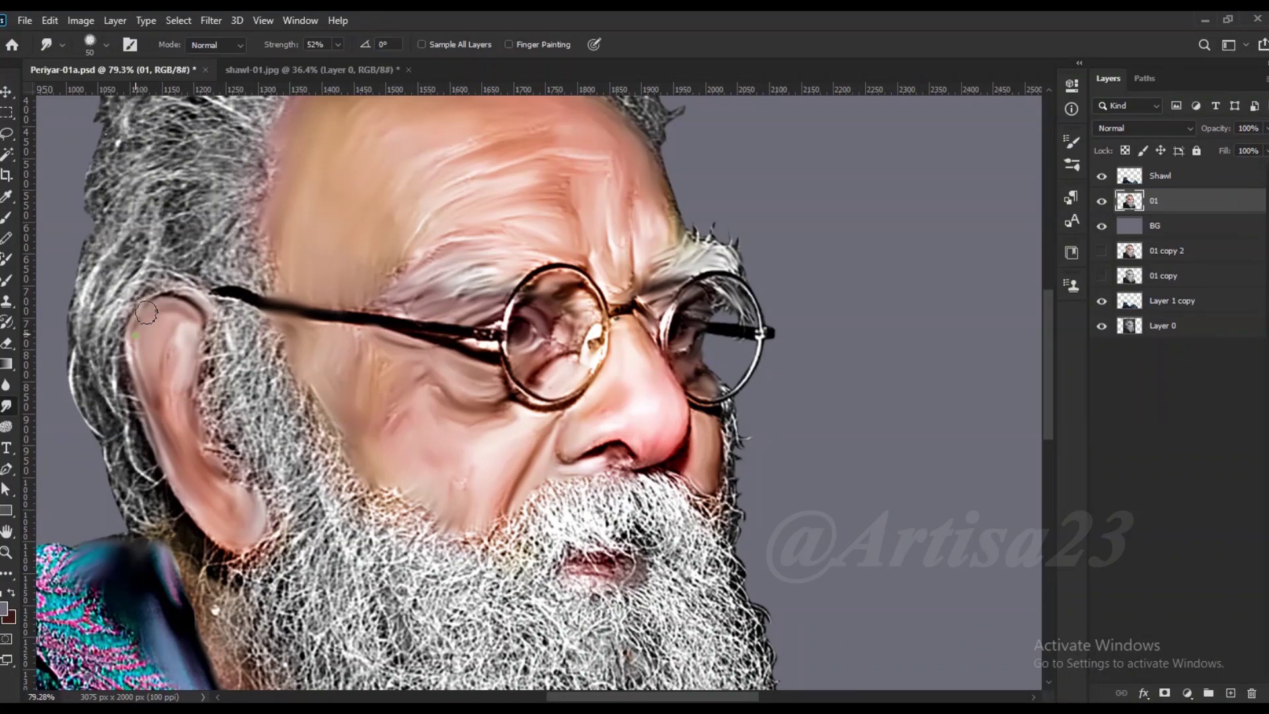
- Smooth the neck edge along the shawl and smudge the lips horizontally
scroll(229, 381, "down", 3)
key("bracketleft")
key("bracketleft")
left_click_drag(192, 448, 238, 538)
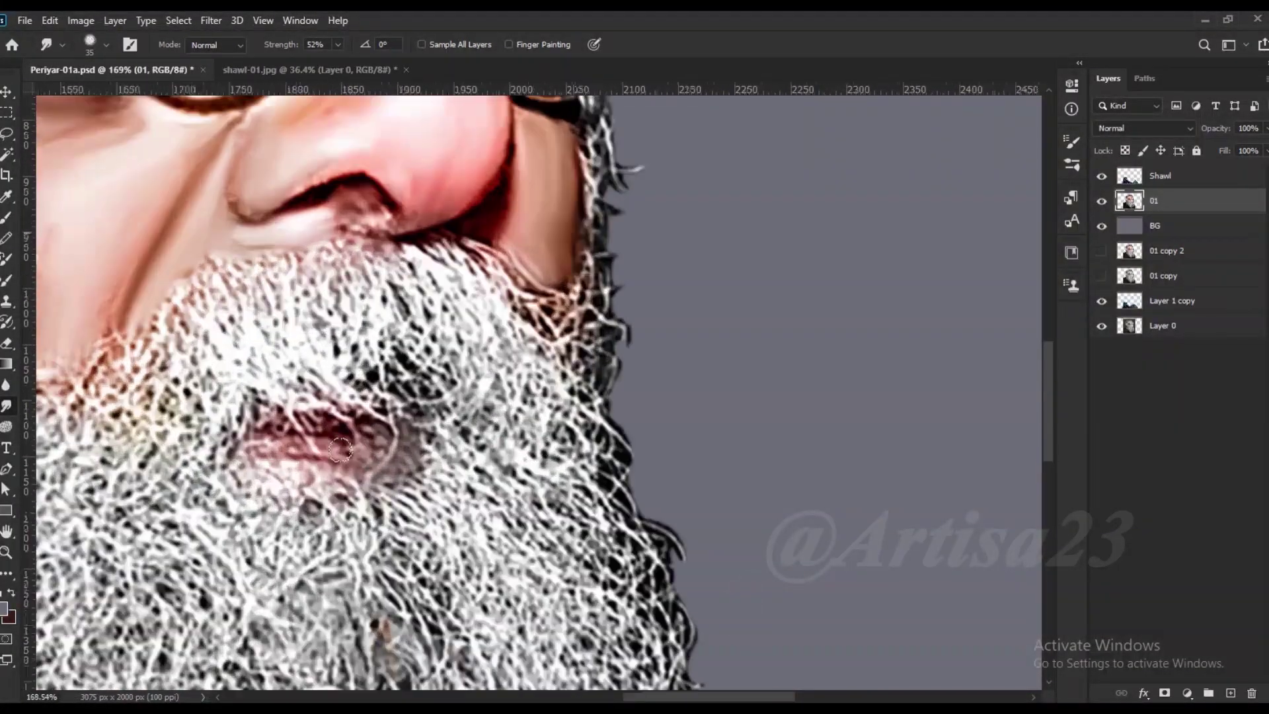
left_click_drag(280, 427, 349, 434)
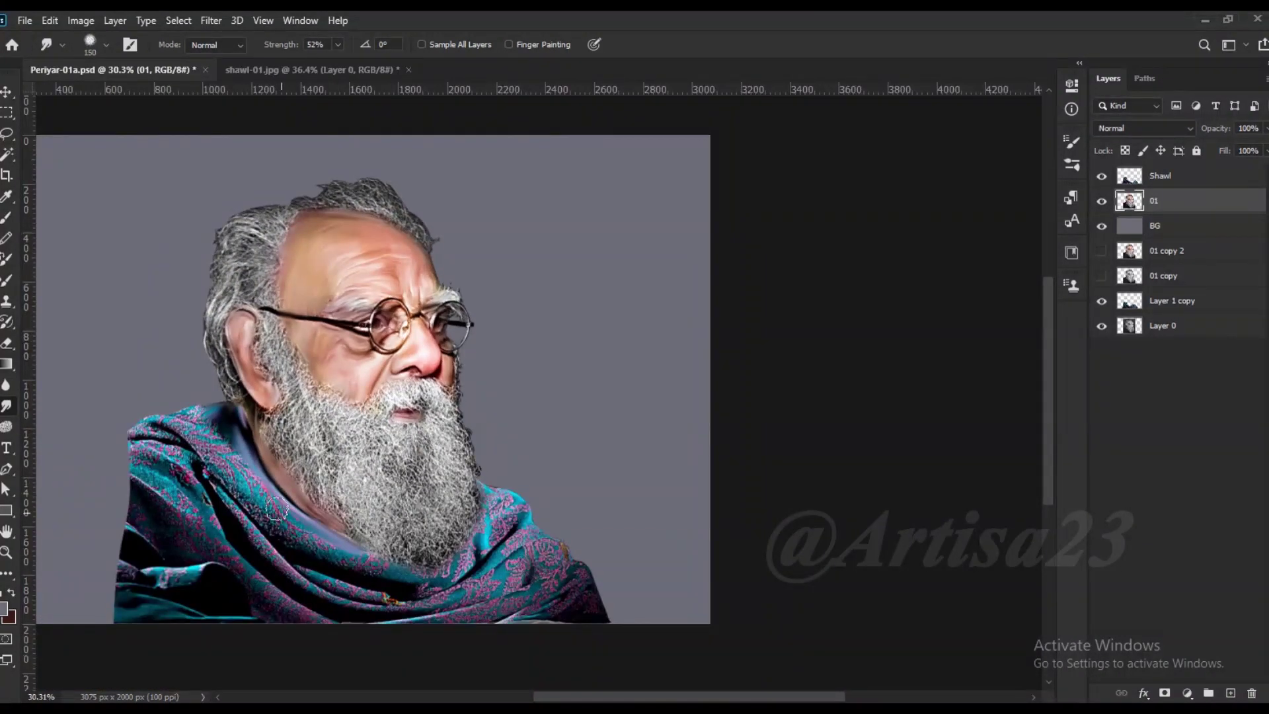
key("alt+bracketright")
- Smudge the shawl's upper-left edge and pink pattern outward into streaks
left_click_drag(276, 509, 123, 432)
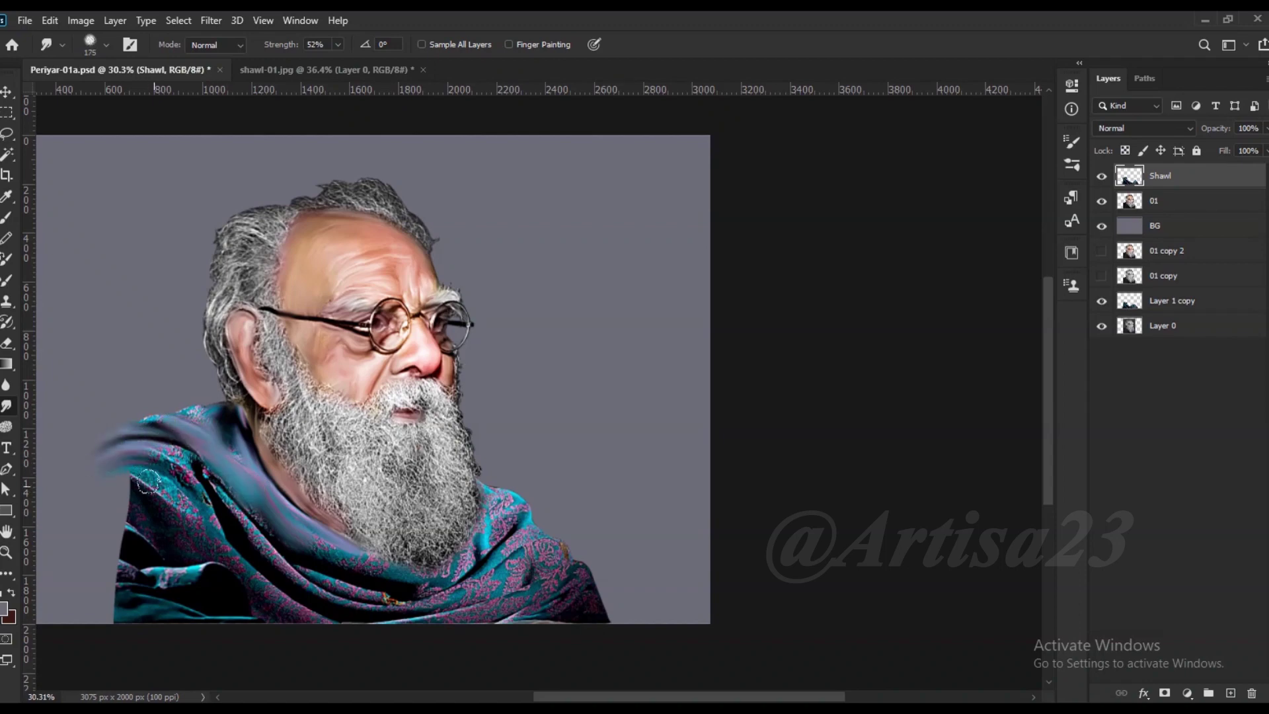
left_click_drag(148, 482, 590, 622)
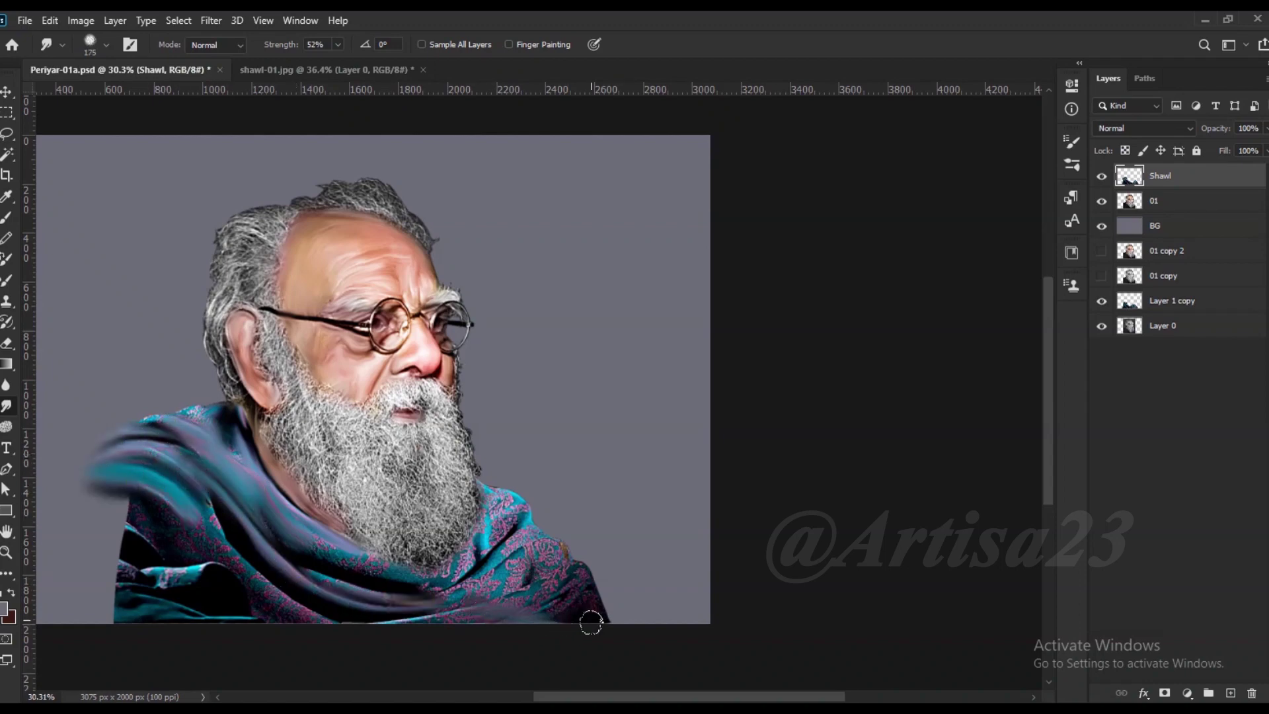
left_click_drag(519, 588, 485, 581)
scroll(452, 576, "up", 2)
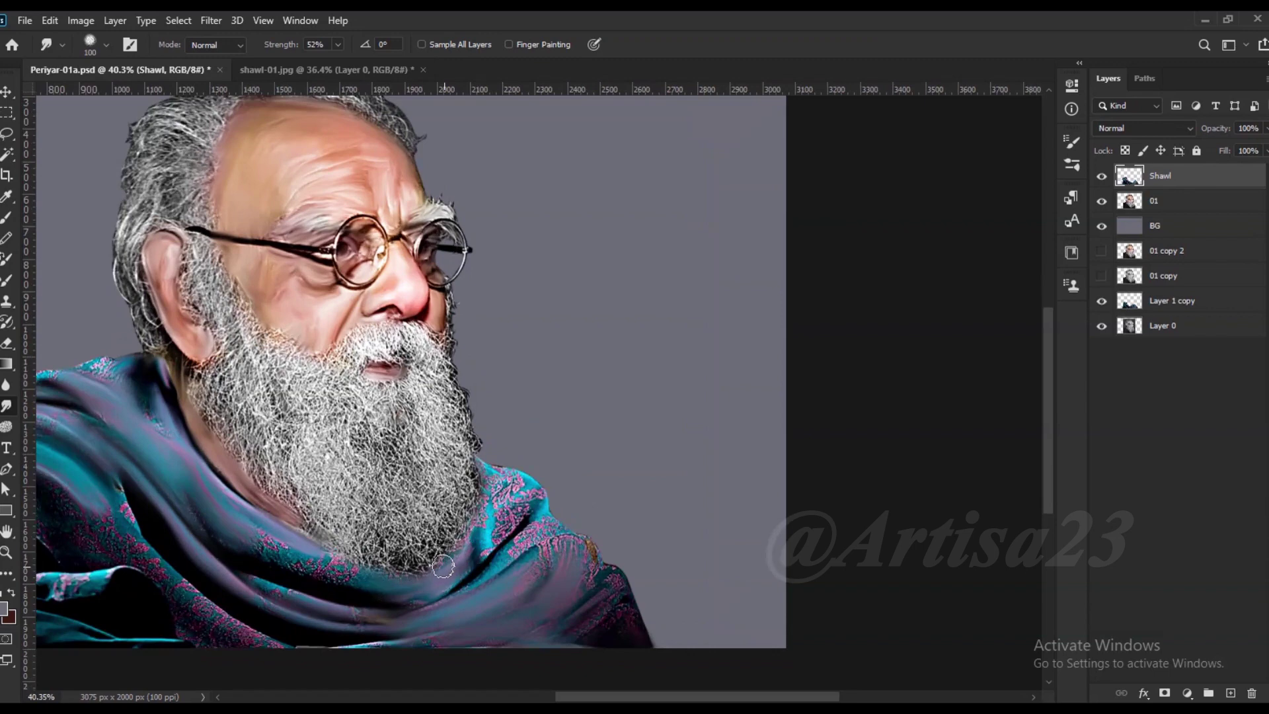
mouse_move(502, 500)
left_mouse_down()
mouse_move(469, 569)
mouse_move(623, 604)
left_mouse_up()
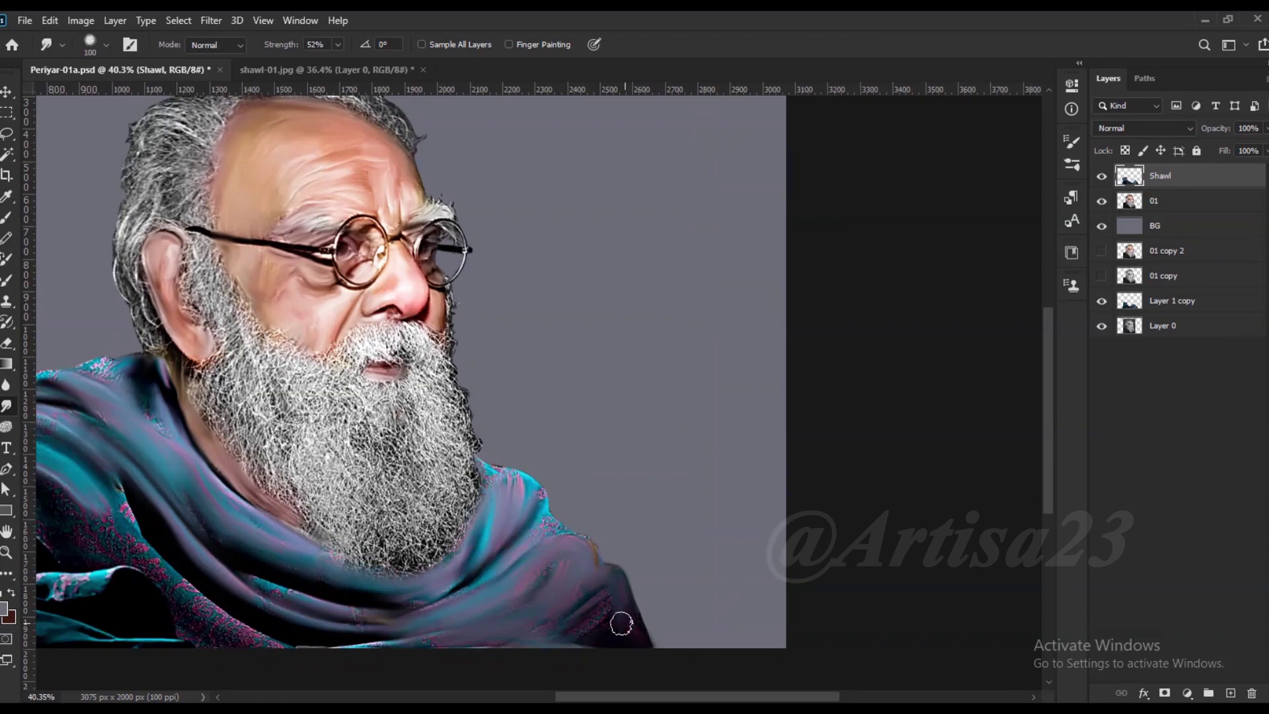
scroll(532, 532, "down", 2)
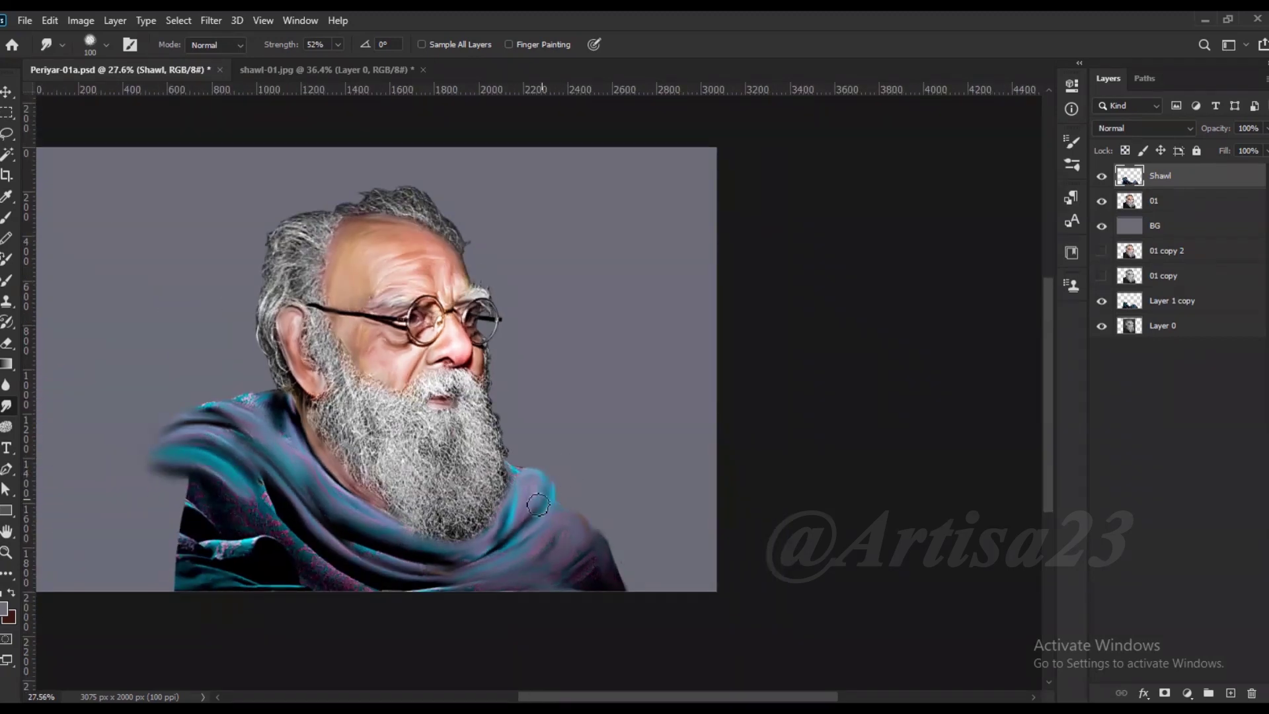
- Blend the lower-left shawl into the background and soften its edge beside the beard
key("bracketleft")
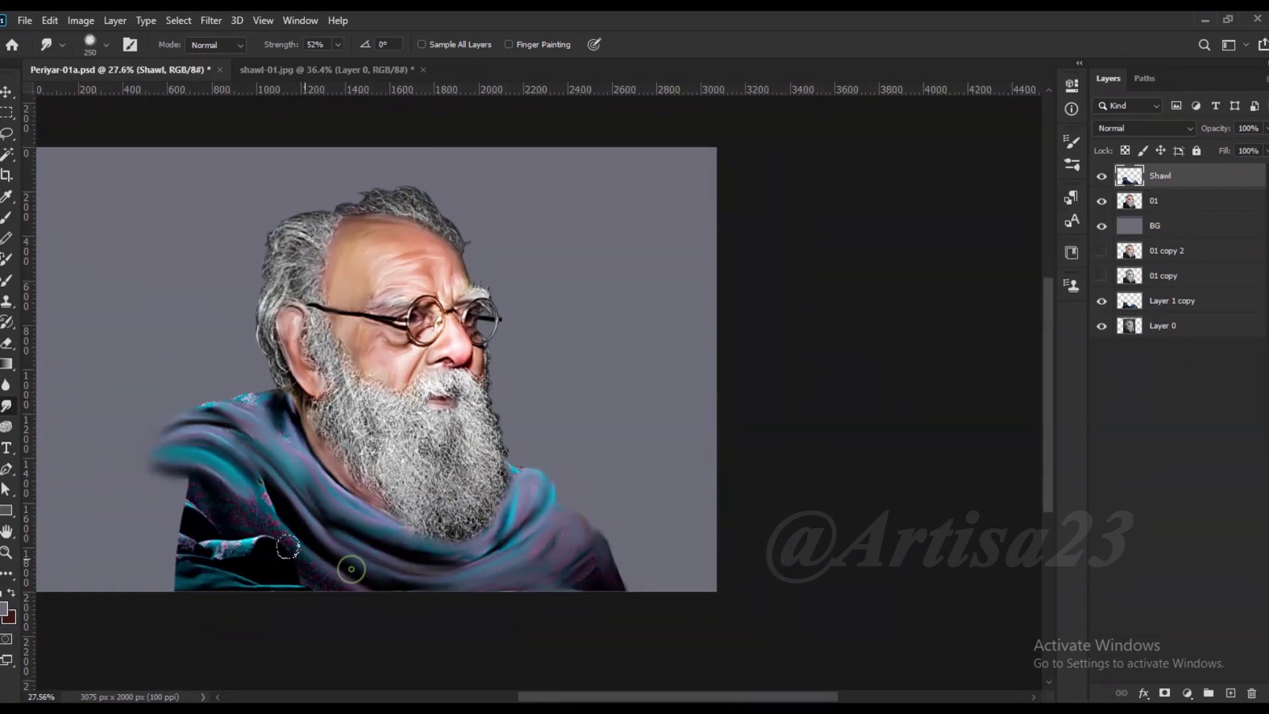
key("bracketright")
key("bracketright")
mouse_move(330, 567)
left_mouse_down()
mouse_move(136, 579)
mouse_move(108, 495)
left_mouse_up()
key("bracketleft")
key("bracketleft")
left_click_drag(108, 580, 278, 585)
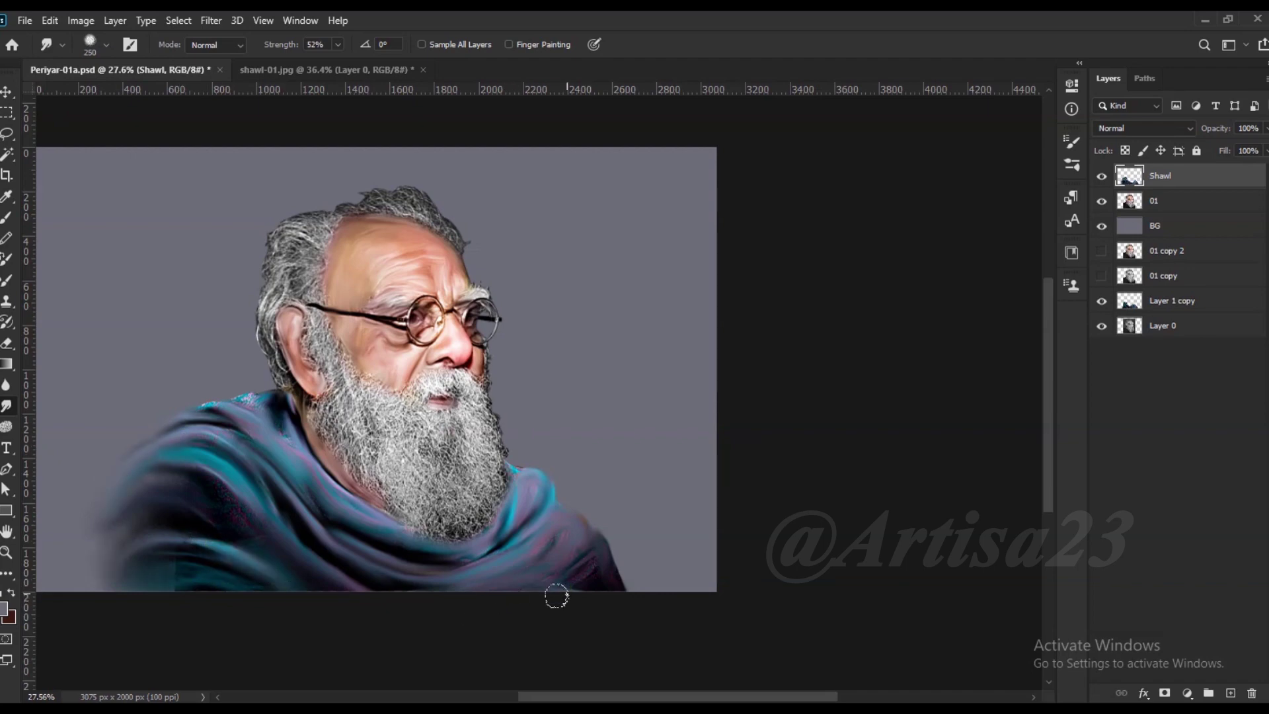
scroll(279, 417, "up", 5)
key("bracketleft")
key("bracketleft")
key("bracketleft")
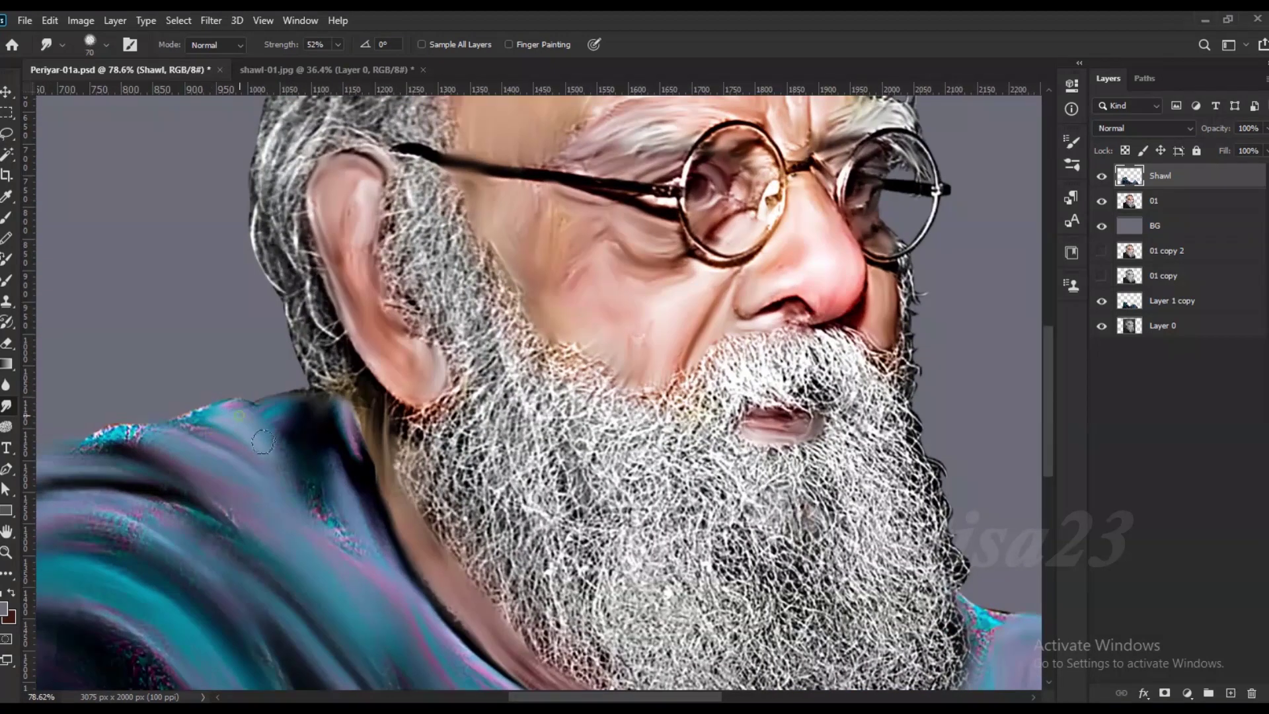
left_click_drag(263, 441, 324, 509)
left_click_drag(106, 436, 218, 429)
- Enlarge the smudge brush slightly and bring up the brush presets list
key("bracketright")
scroll(175, 462, "down", 2)
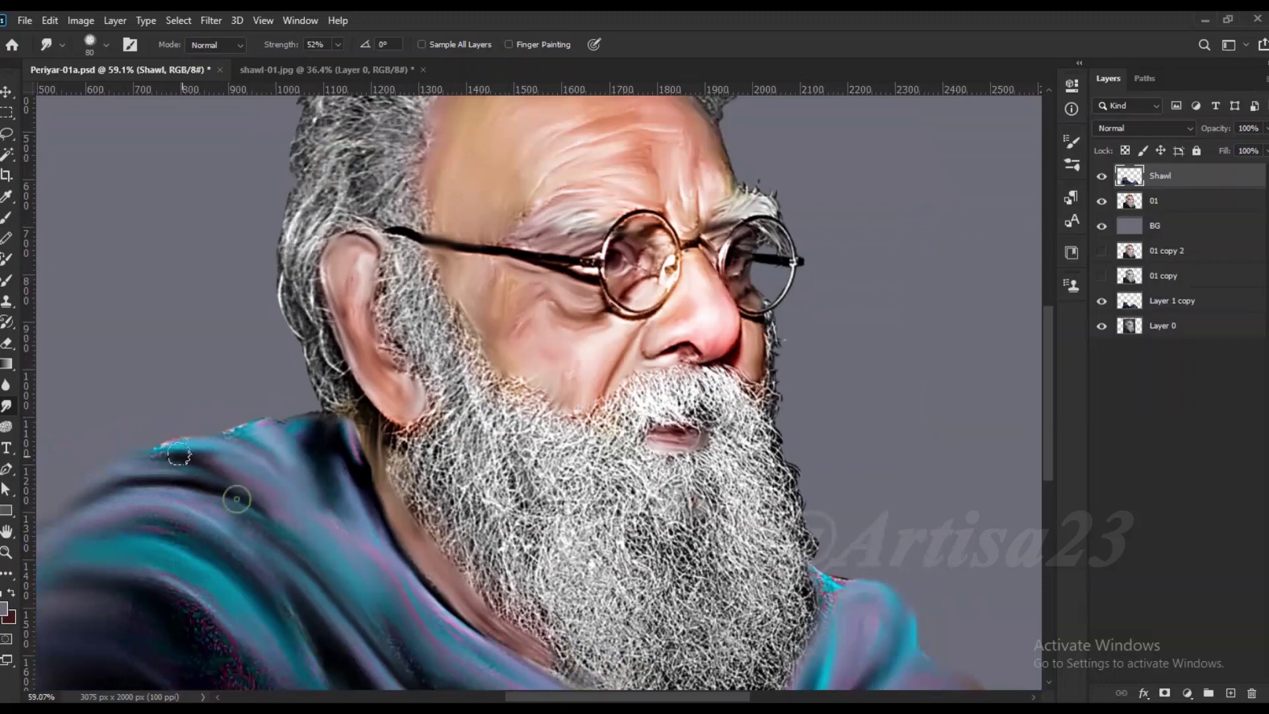
scroll(175, 462, "down", 3)
scroll(346, 247, "up", 2)
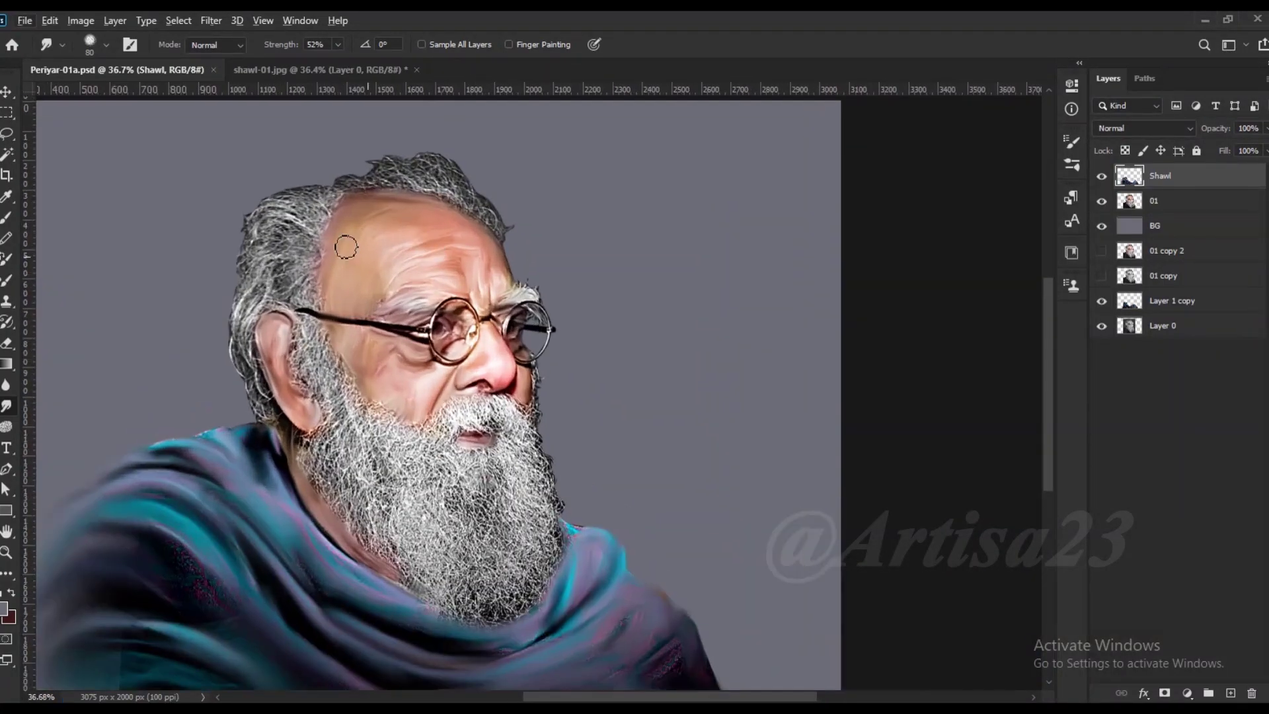
left_click(1071, 141)
left_click(856, 135)
- Target layer 01 and load the Hair 1 smudge preset, with a smaller brush and 84% strength
left_click_drag(1048, 264, 1059, 449)
left_click(956, 306)
key("bracketleft")
key("bracketleft")
key("bracketleft")
scroll(317, 240, "up", 5)
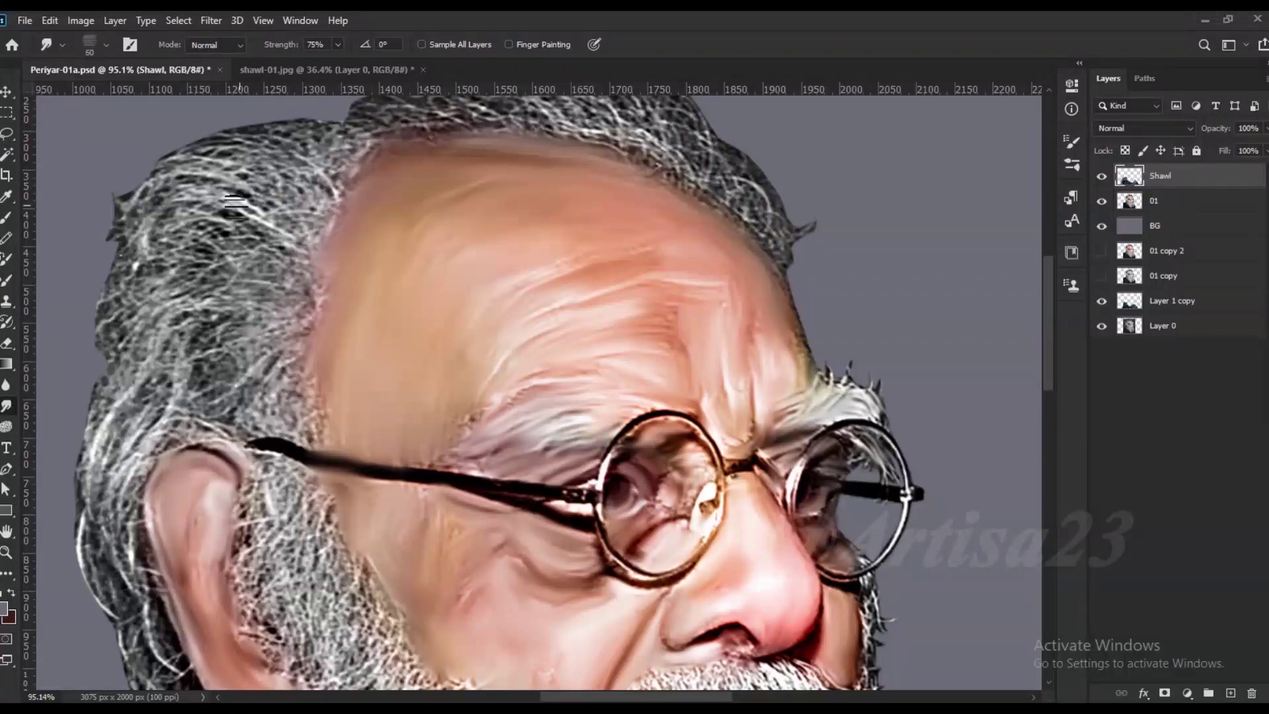
key("alt+bracketleft")
key("bracketleft")
left_click_drag(335, 58, 347, 66)
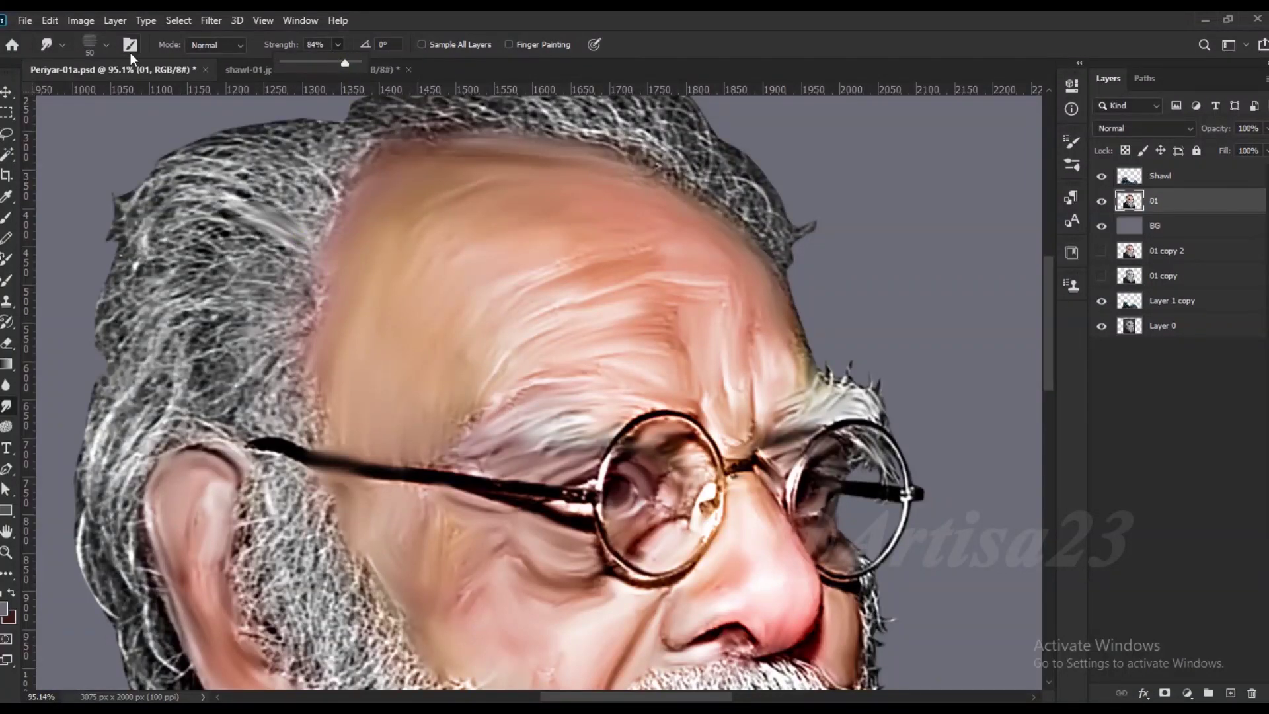
left_click(1071, 164)
left_click(955, 406)
left_click(793, 304)
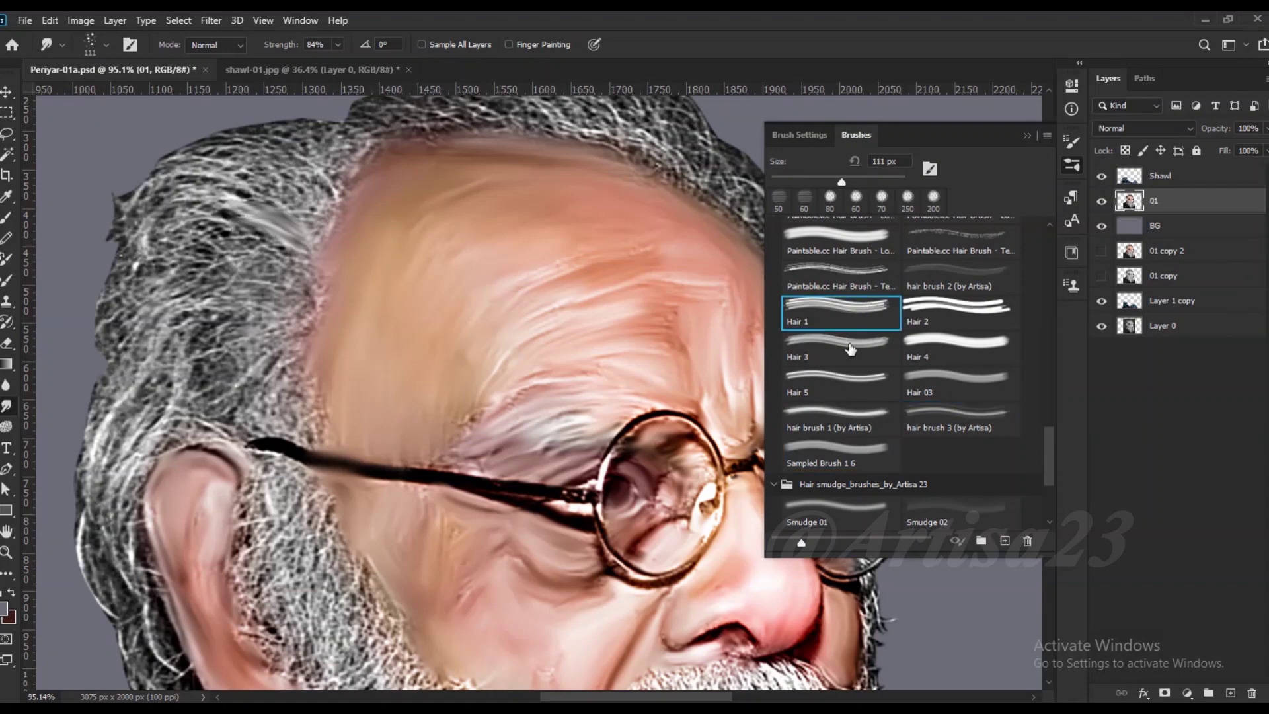
left_click(1028, 130)
- At 90% strength and brush size 50, smudge the top and left head hair into streaks
mouse_move(271, 301)
left_mouse_down()
mouse_move(248, 222)
mouse_move(179, 198)
mouse_move(132, 277)
left_mouse_up()
key("bracketleft")
key("bracketleft")
key("bracketleft")
left_click(338, 44)
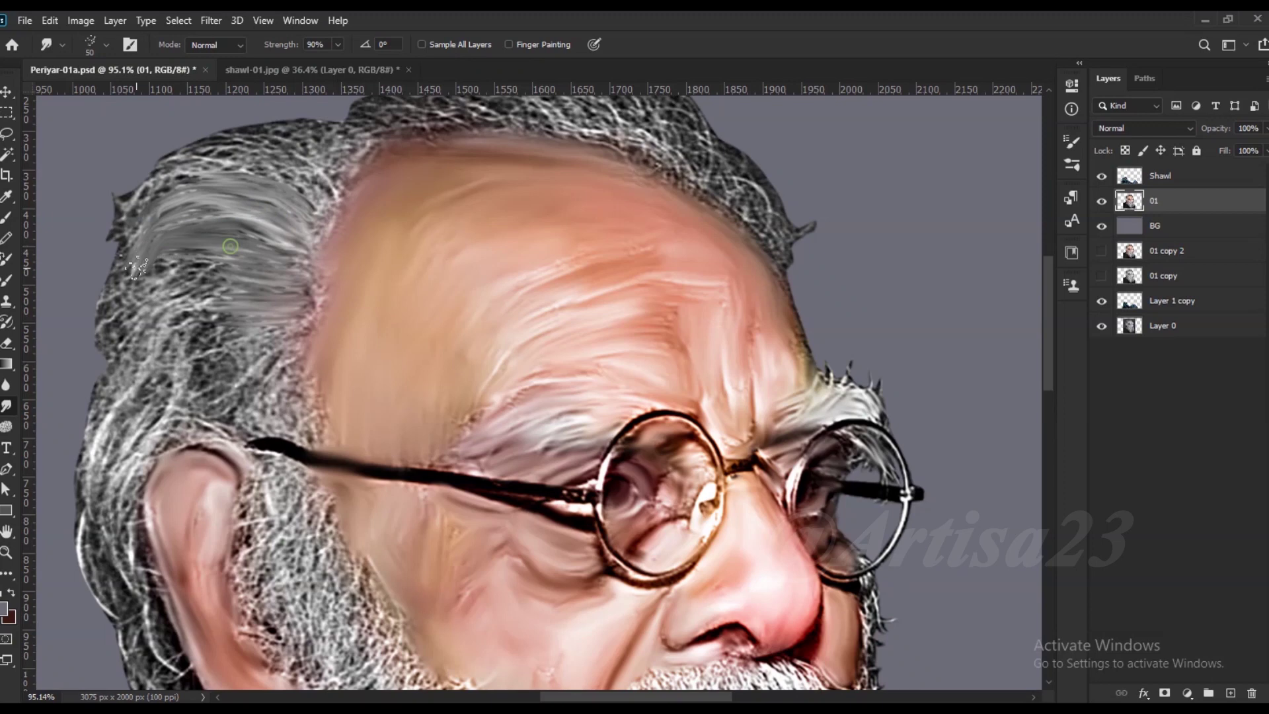
left_click_drag(224, 265, 139, 357)
mouse_move(178, 218)
left_mouse_down()
mouse_move(106, 330)
mouse_move(113, 265)
left_mouse_up()
left_click_drag(290, 165, 133, 198)
left_click_drag(337, 172, 277, 198)
mouse_move(357, 133)
left_mouse_down()
mouse_move(198, 151)
mouse_move(158, 171)
left_mouse_up()
- With a size-60 brush, smooth the lower-left hair and the strands near the ear
key("bracketright")
left_click_drag(238, 294, 152, 370)
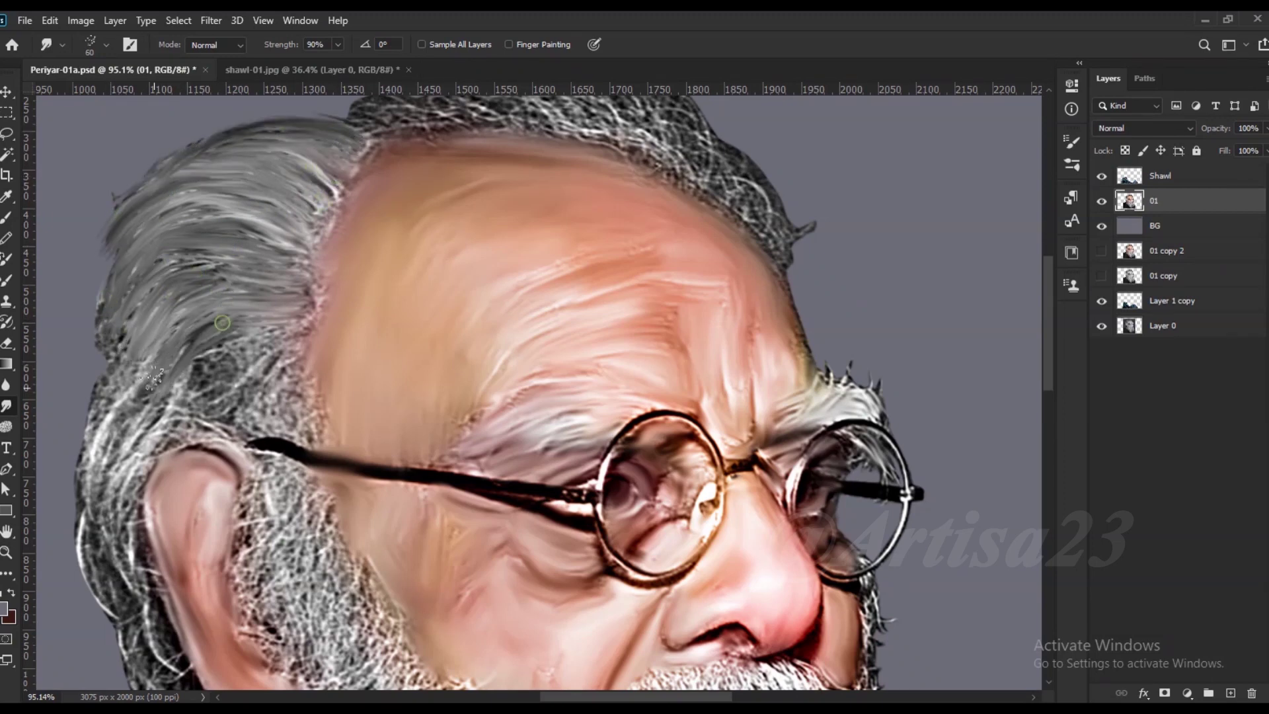
left_click_drag(221, 318, 99, 456)
left_click_drag(291, 328, 185, 274)
left_click_drag(291, 387, 212, 363)
mouse_move(311, 410)
left_mouse_down()
mouse_move(225, 376)
mouse_move(159, 423)
left_mouse_up()
left_click_drag(192, 383, 119, 529)
left_click_drag(112, 396, 73, 496)
- Smooth the hair behind the ear and the beard's outer edge
scroll(138, 444, "down", 1)
left_click_drag(140, 444, 126, 555)
left_click_drag(152, 489, 175, 634)
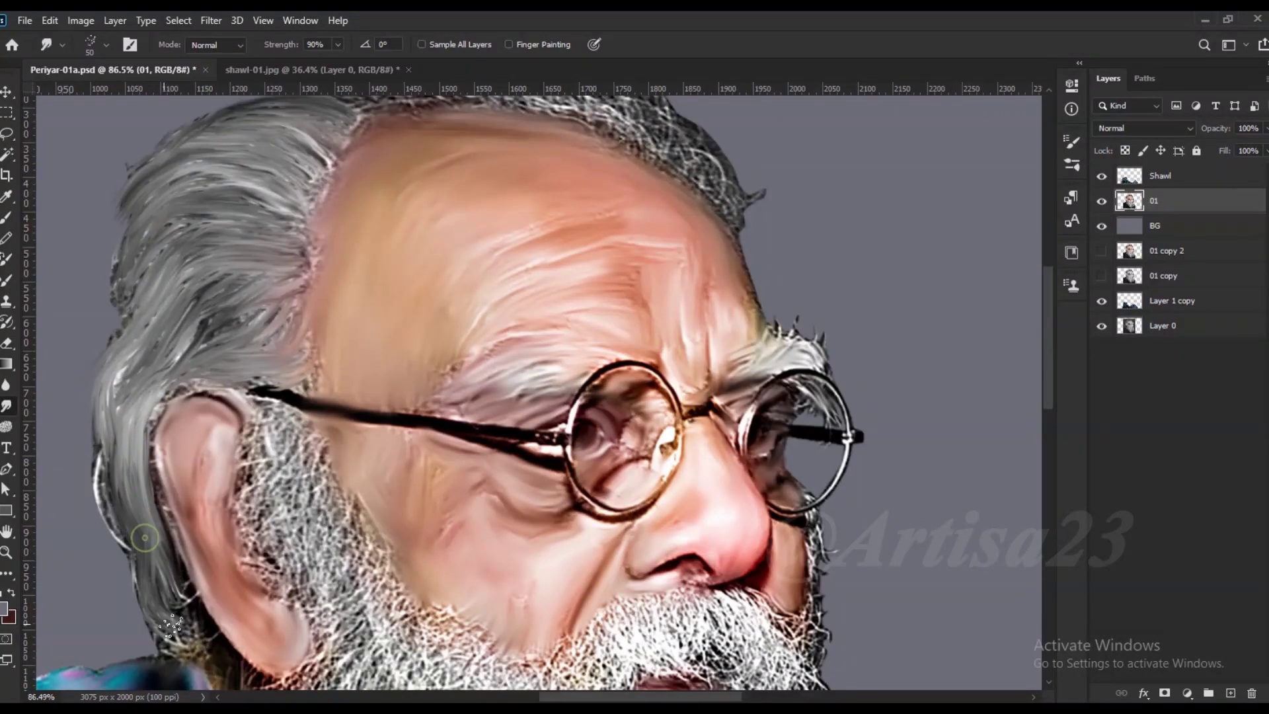
mouse_move(99, 430)
left_mouse_down()
mouse_move(112, 529)
mouse_move(89, 383)
left_mouse_up()
scroll(257, 406, "up", 1)
mouse_move(281, 423)
left_mouse_down()
mouse_move(327, 529)
mouse_move(305, 434)
mouse_move(264, 529)
mouse_move(354, 588)
mouse_move(281, 558)
mouse_move(267, 519)
mouse_move(281, 417)
left_mouse_up()
- Turn the hair on top of the head and along the hairline into smooth grey strokes
scroll(357, 578, "down", 2)
key("bracketleft")
scroll(390, 142, "up", 3)
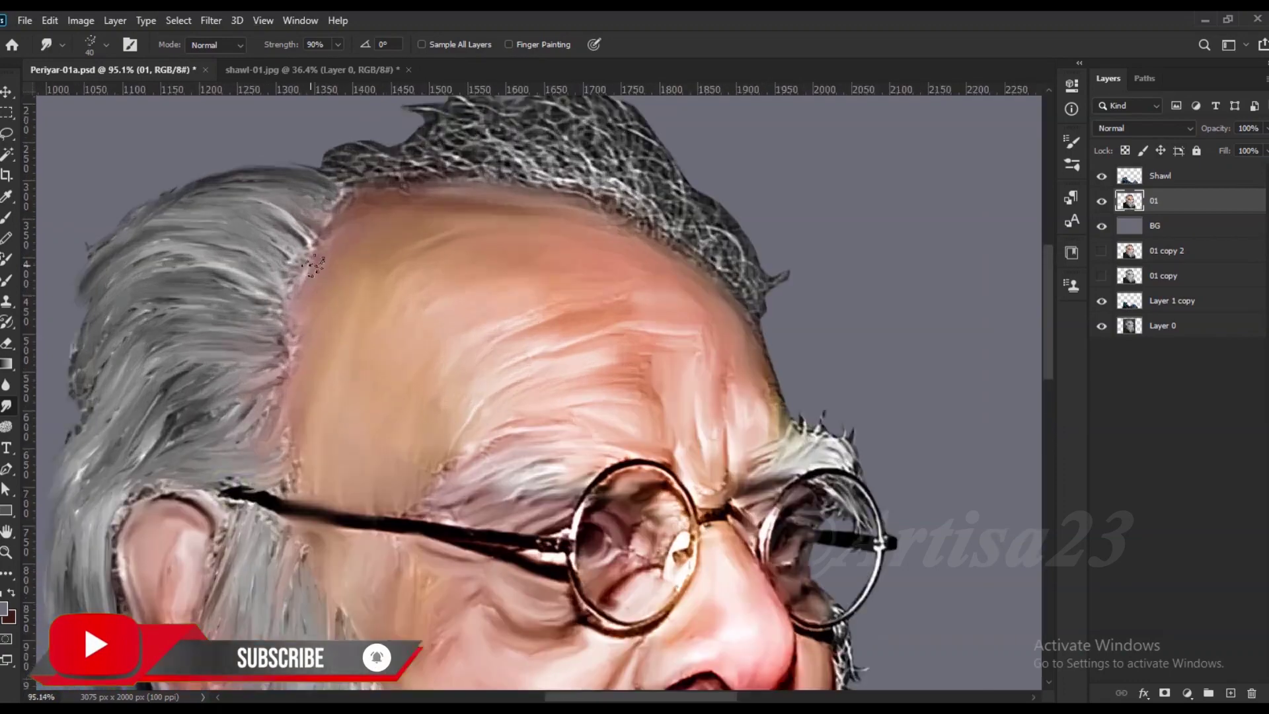
mouse_move(307, 238)
left_mouse_down()
mouse_move(396, 158)
mouse_move(522, 152)
mouse_move(562, 165)
left_mouse_up()
key("bracketright")
key("bracketright")
scroll(562, 166, "up", 3)
mouse_move(529, 224)
left_mouse_down()
mouse_move(628, 314)
mouse_move(555, 291)
mouse_move(660, 377)
left_mouse_up()
mouse_move(528, 277)
left_mouse_down()
mouse_move(384, 231)
mouse_move(608, 262)
mouse_move(660, 344)
left_mouse_up()
mouse_move(615, 330)
left_mouse_down()
mouse_move(469, 297)
mouse_move(356, 238)
mouse_move(661, 344)
mouse_move(714, 410)
left_mouse_up()
left_click_drag(555, 320, 705, 418)
key("bracketleft")
key("bracketleft")
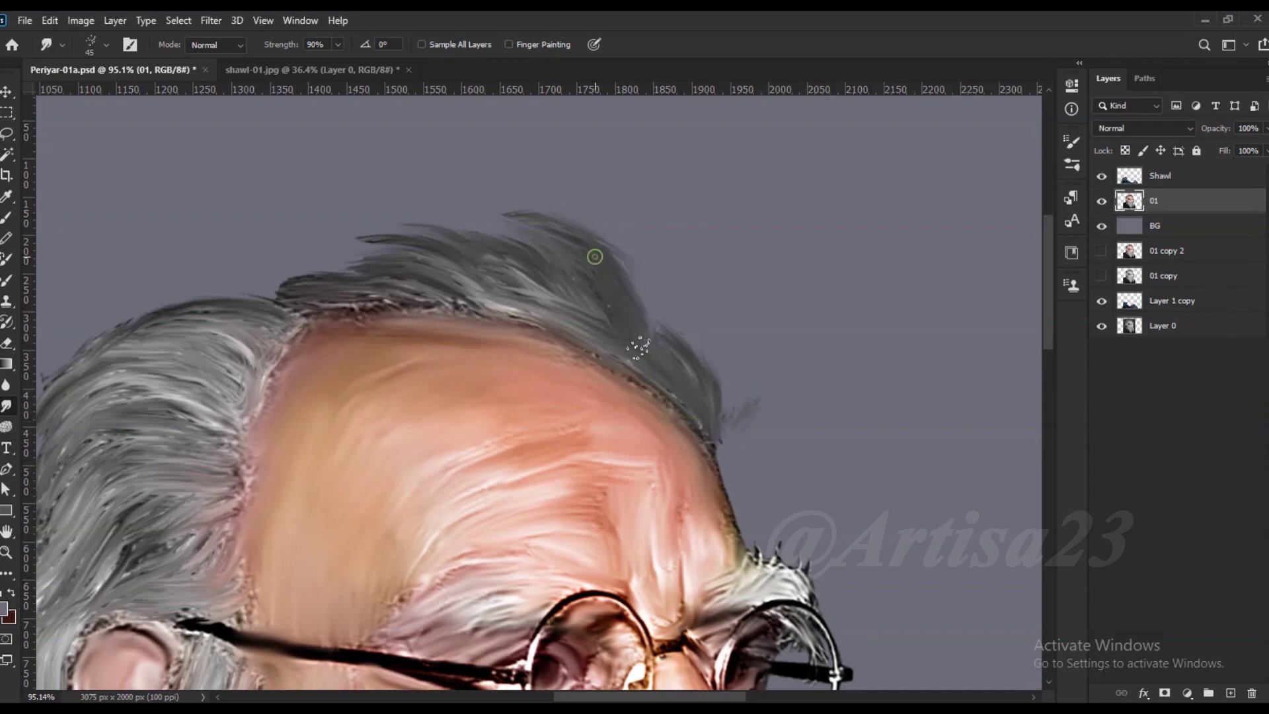
left_click_drag(456, 294, 279, 283)
- Comb the mustache and the beard just below it into smooth strokes
scroll(380, 257, "down", 5)
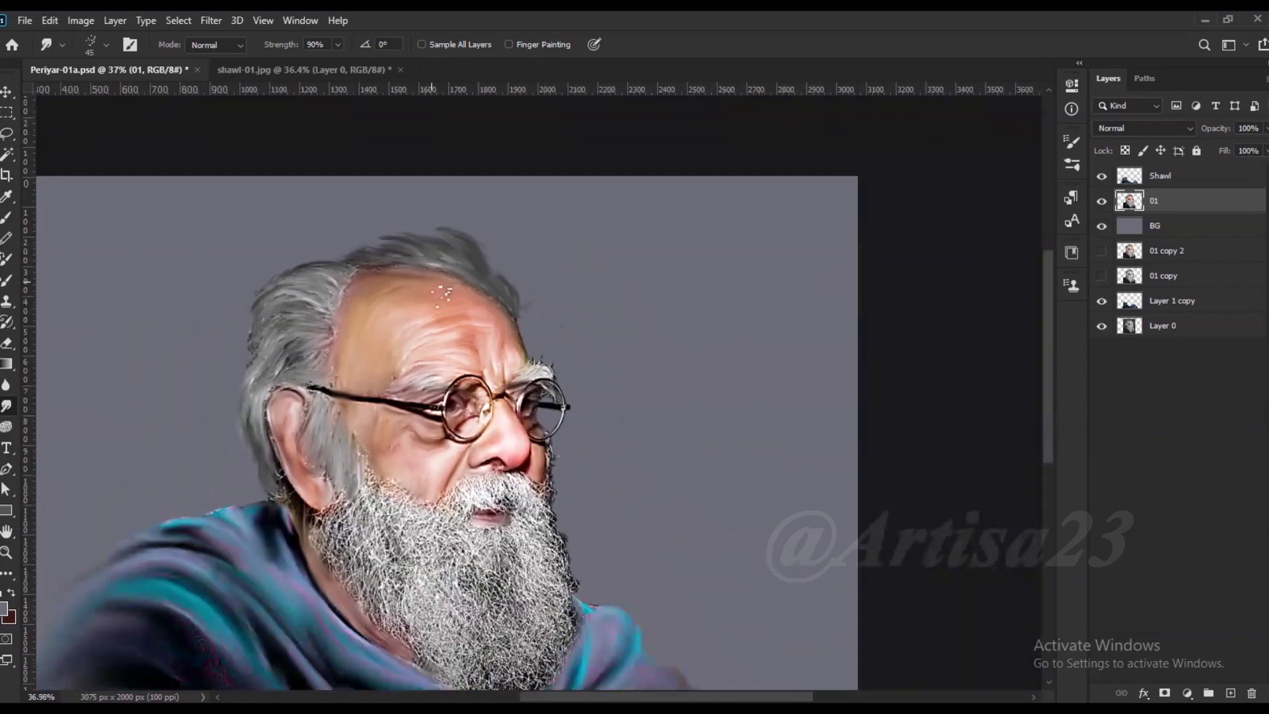
scroll(292, 413, "up", 3)
scroll(297, 390, "up", 2)
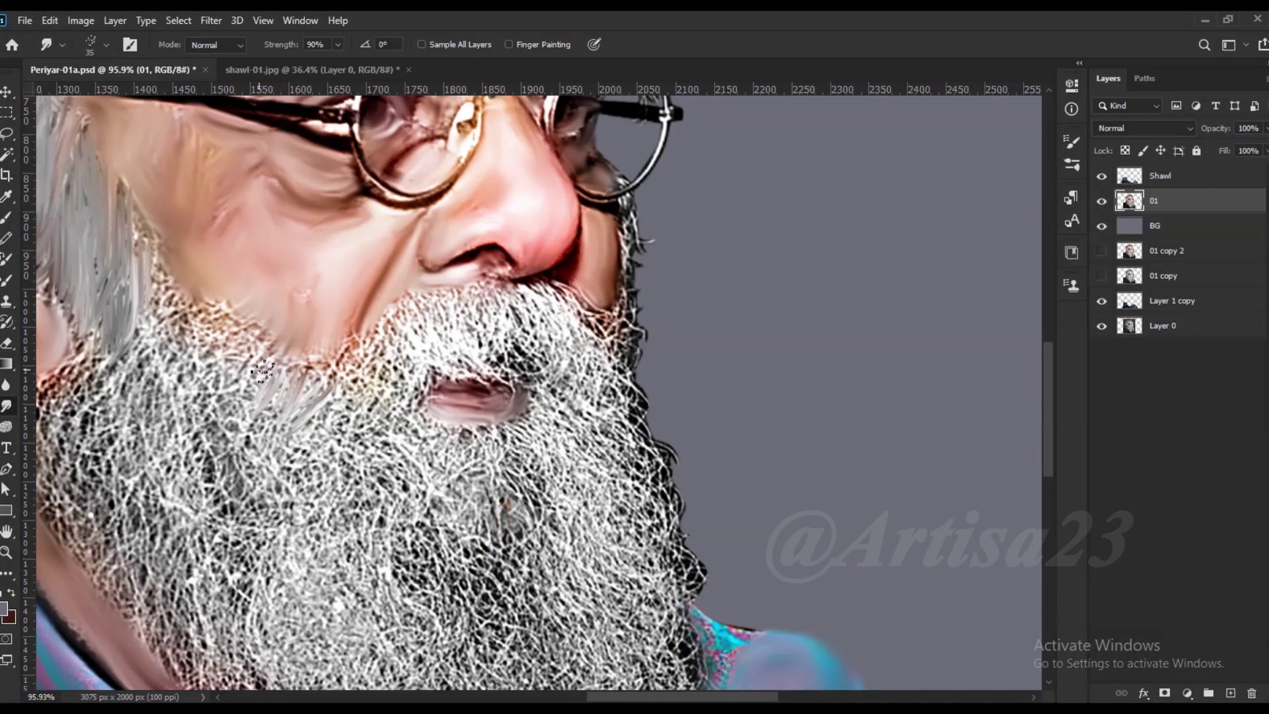
scroll(179, 370, "down", 1)
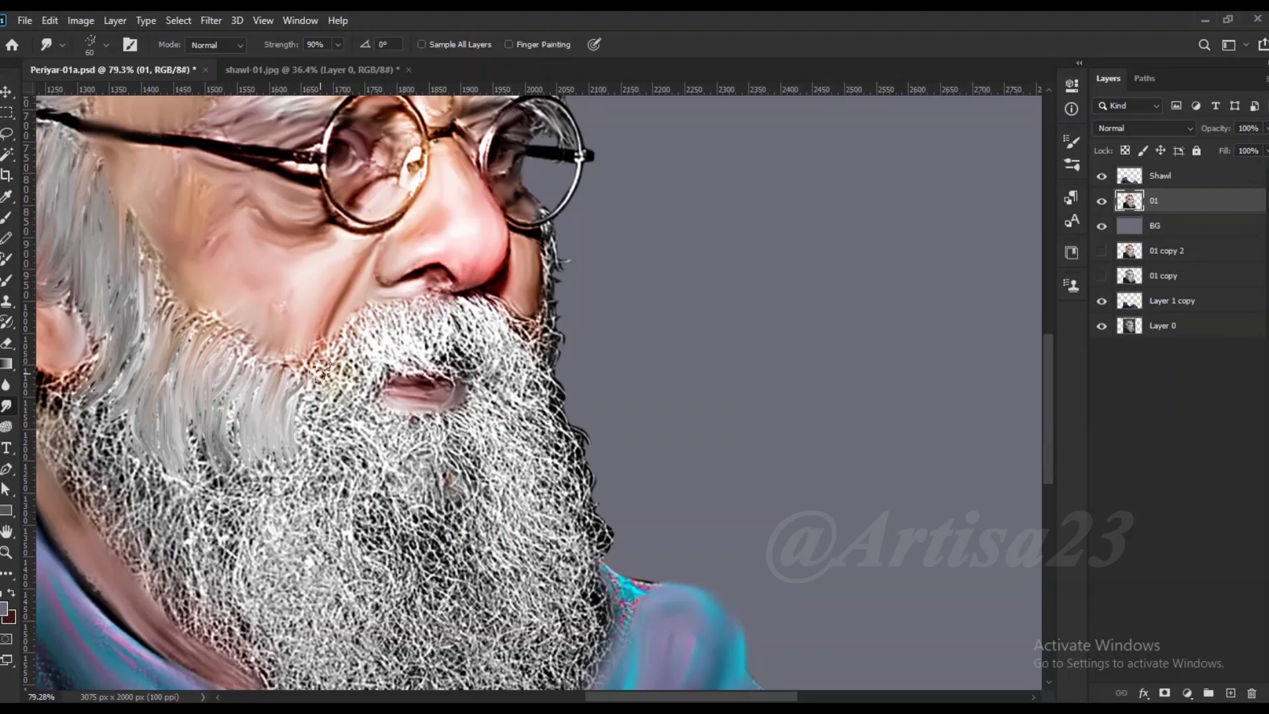
scroll(430, 330, "up", 2)
mouse_move(462, 342)
left_mouse_down()
mouse_move(406, 363)
mouse_move(356, 357)
mouse_move(327, 380)
mouse_move(301, 410)
mouse_move(307, 459)
mouse_move(265, 542)
left_mouse_up()
scroll(264, 542, "down", 2)
key("]")
mouse_move(347, 450)
left_mouse_down()
mouse_move(404, 512)
mouse_move(271, 522)
mouse_move(202, 562)
mouse_move(151, 522)
mouse_move(126, 463)
left_mouse_up()
- With a size-70 brush, smooth the textured lower beard into grey streaks
scroll(205, 562, "down", 2)
key("]")
key("]")
scroll(126, 463, "down", 2)
scroll(190, 502, "up", 3)
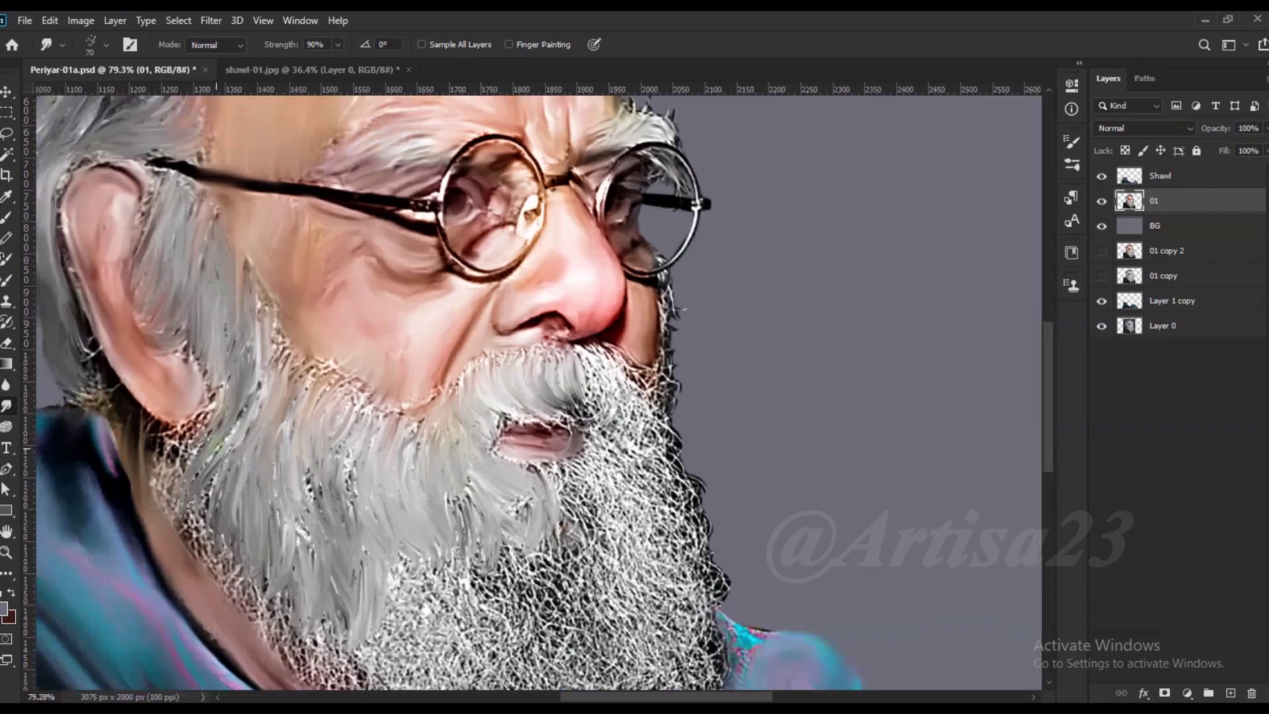
key("bracketleft")
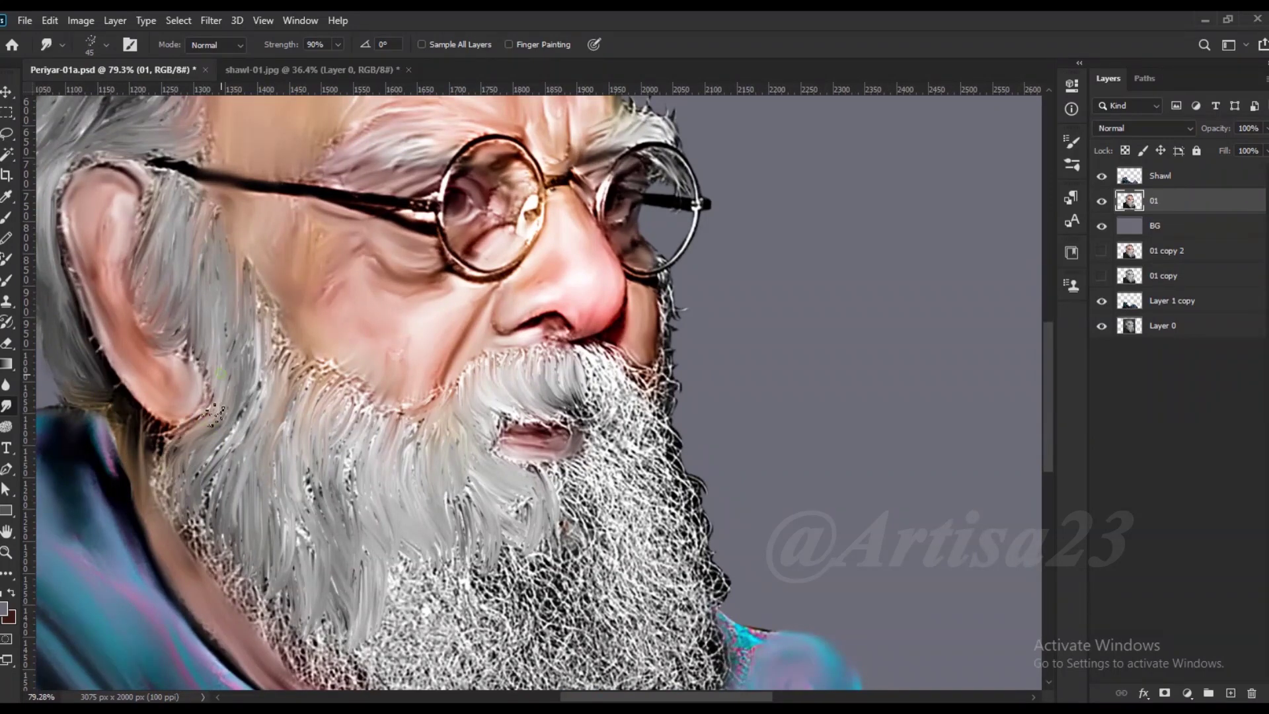
scroll(317, 310, "down", 2)
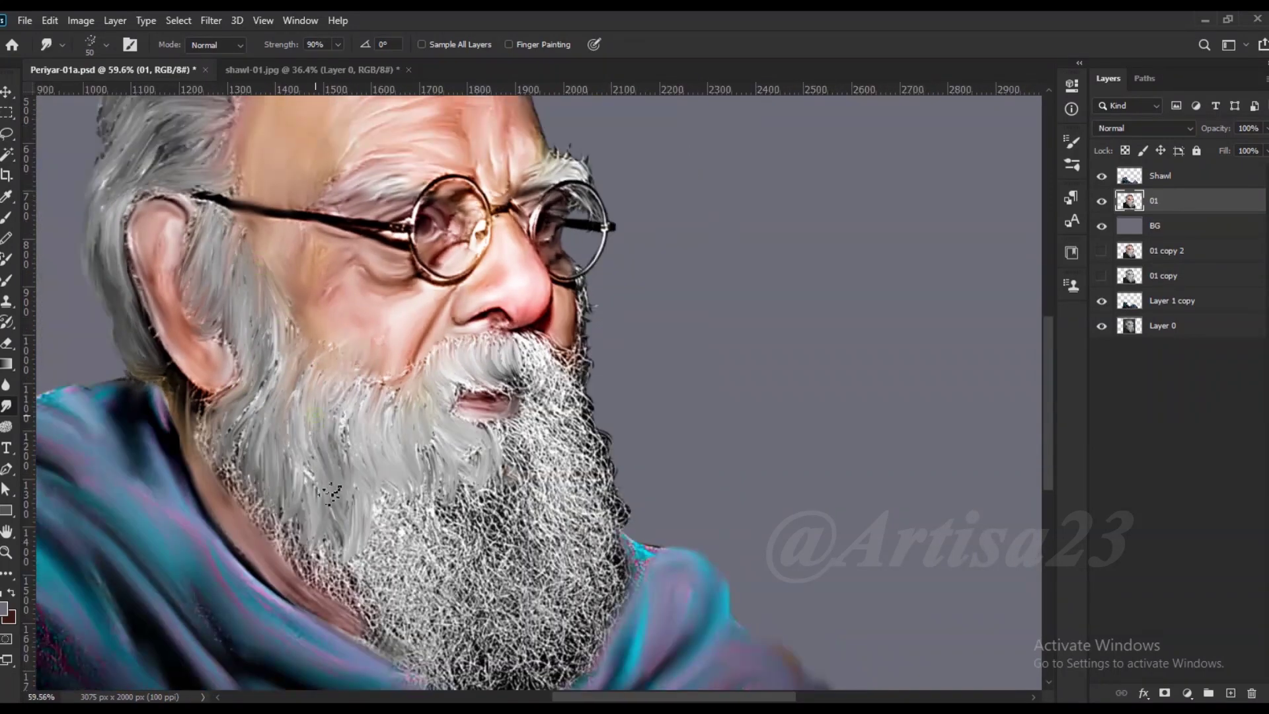
scroll(313, 548, "down", 1)
key("bracketright")
key("bracketright")
mouse_move(396, 515)
left_mouse_down()
mouse_move(456, 489)
mouse_move(499, 436)
mouse_move(455, 539)
mouse_move(409, 595)
mouse_move(331, 585)
left_mouse_up()
scroll(383, 595, "up", 1)
mouse_move(409, 604)
left_mouse_down()
mouse_move(463, 615)
mouse_move(437, 654)
left_mouse_up()
- Switch to the Smudge 10 brush and smooth the stringy beard right of and below the mustache
left_click(1071, 141)
left_click(856, 134)
mouse_move(1049, 438)
left_mouse_down()
mouse_move(1065, 389)
mouse_move(1050, 471)
left_mouse_up()
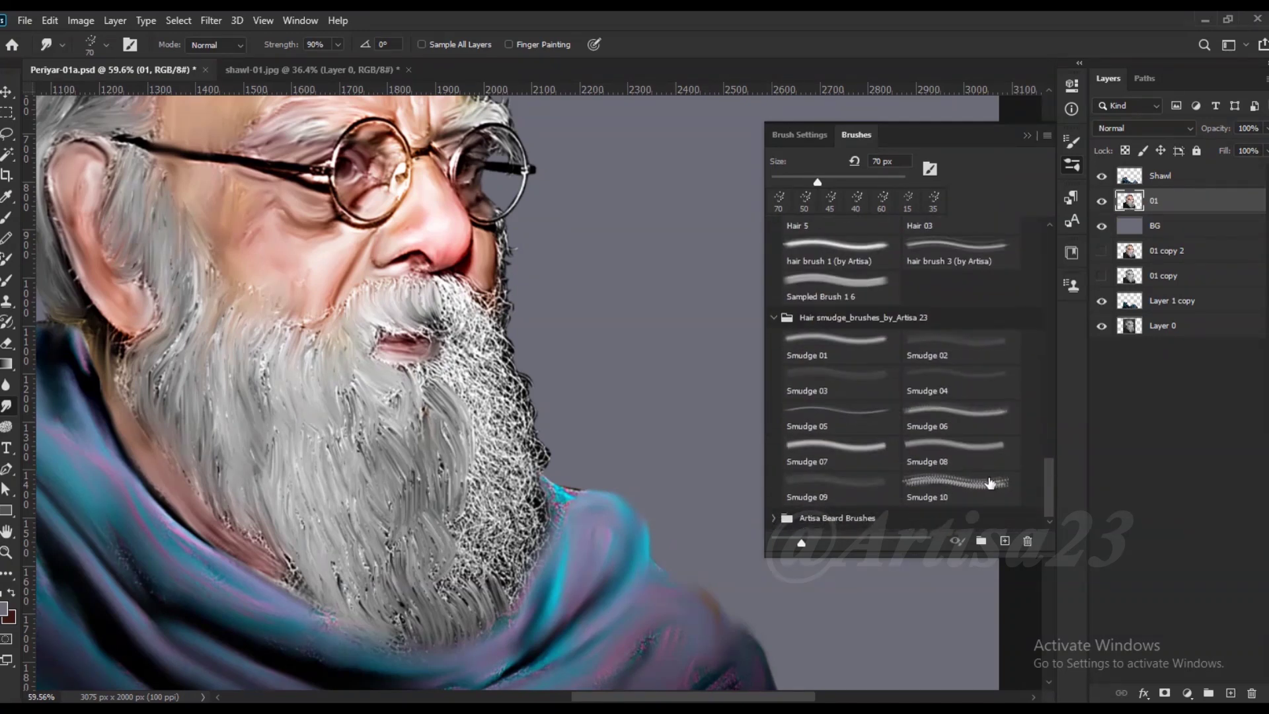
double_click(990, 484)
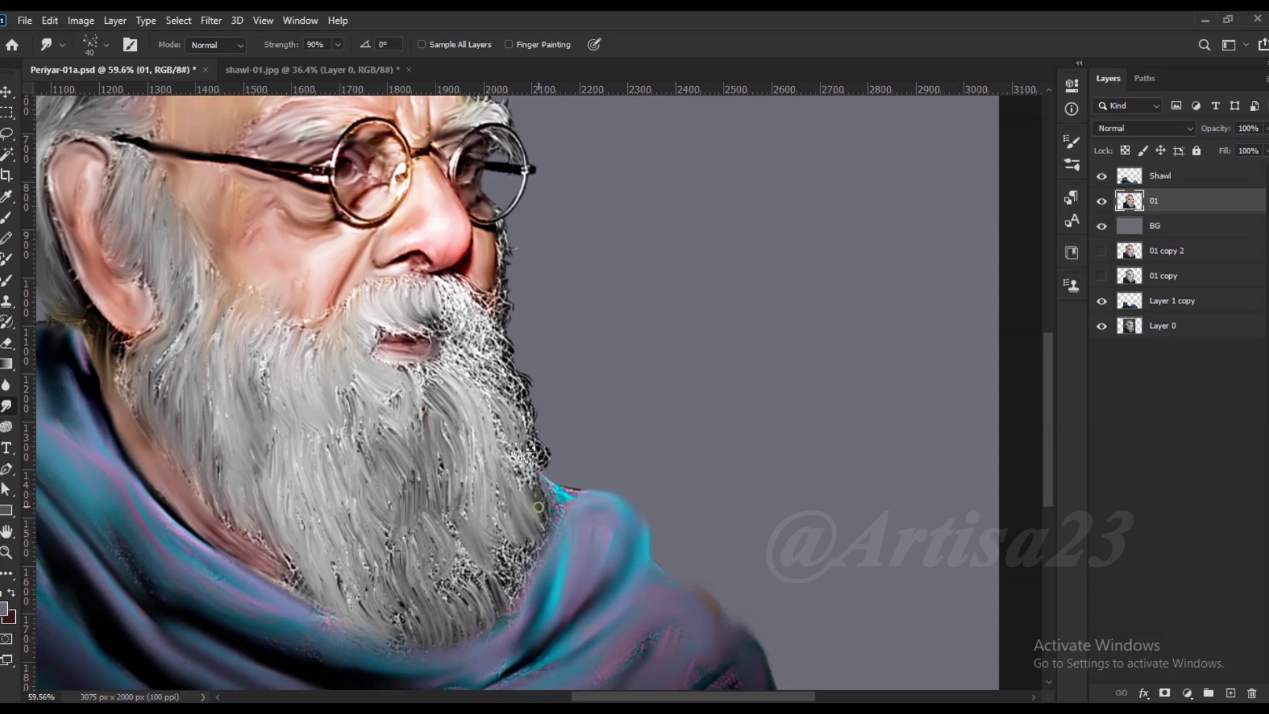
scroll(445, 360, "up", 3)
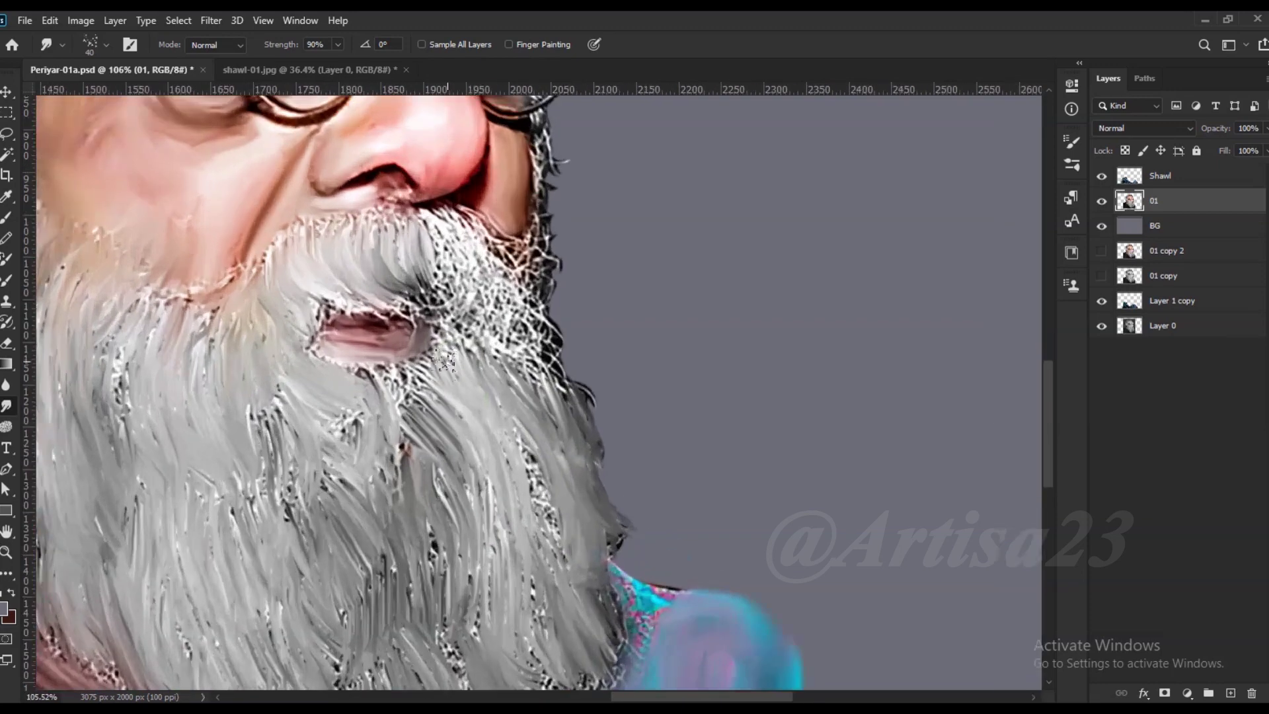
left_click_drag(405, 378, 470, 364)
mouse_move(448, 231)
left_mouse_down()
mouse_move(515, 318)
mouse_move(428, 278)
left_mouse_up()
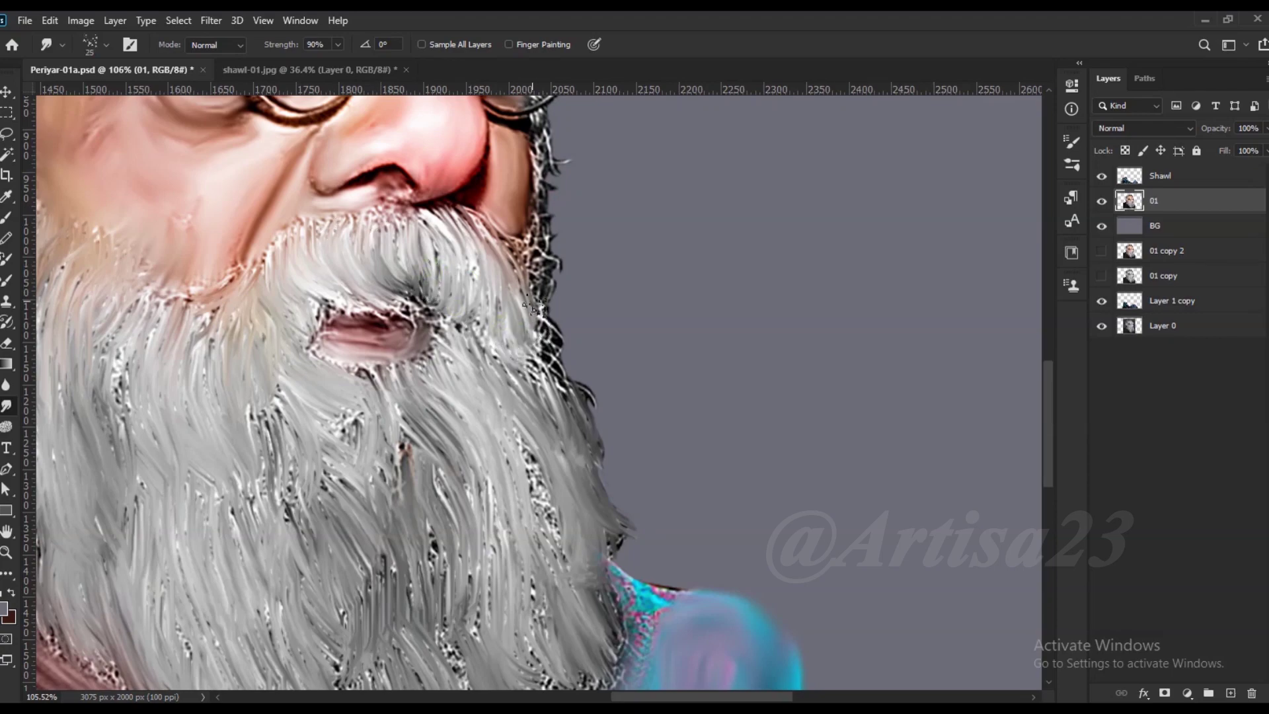
- Add a new empty layer directly above the BG layer
scroll(537, 310, "down", 2)
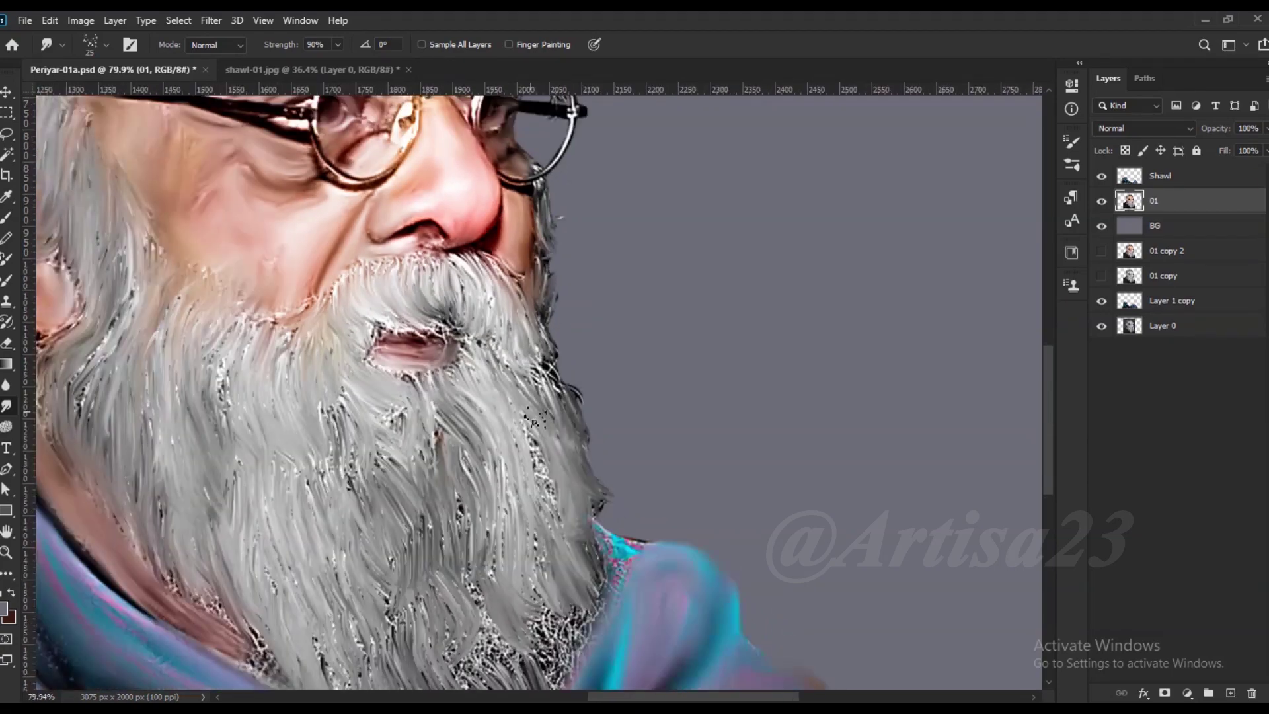
scroll(537, 389, "down", 1)
scroll(451, 456, "down", 1)
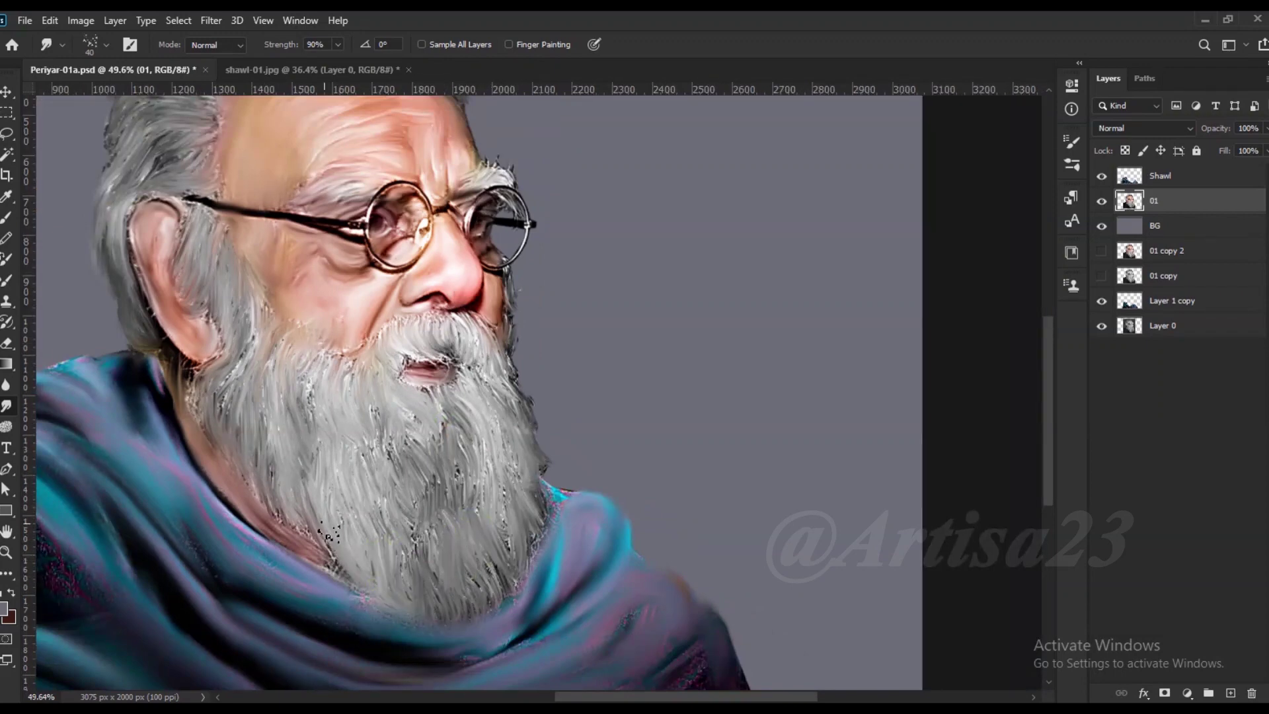
scroll(225, 420, "up", 1)
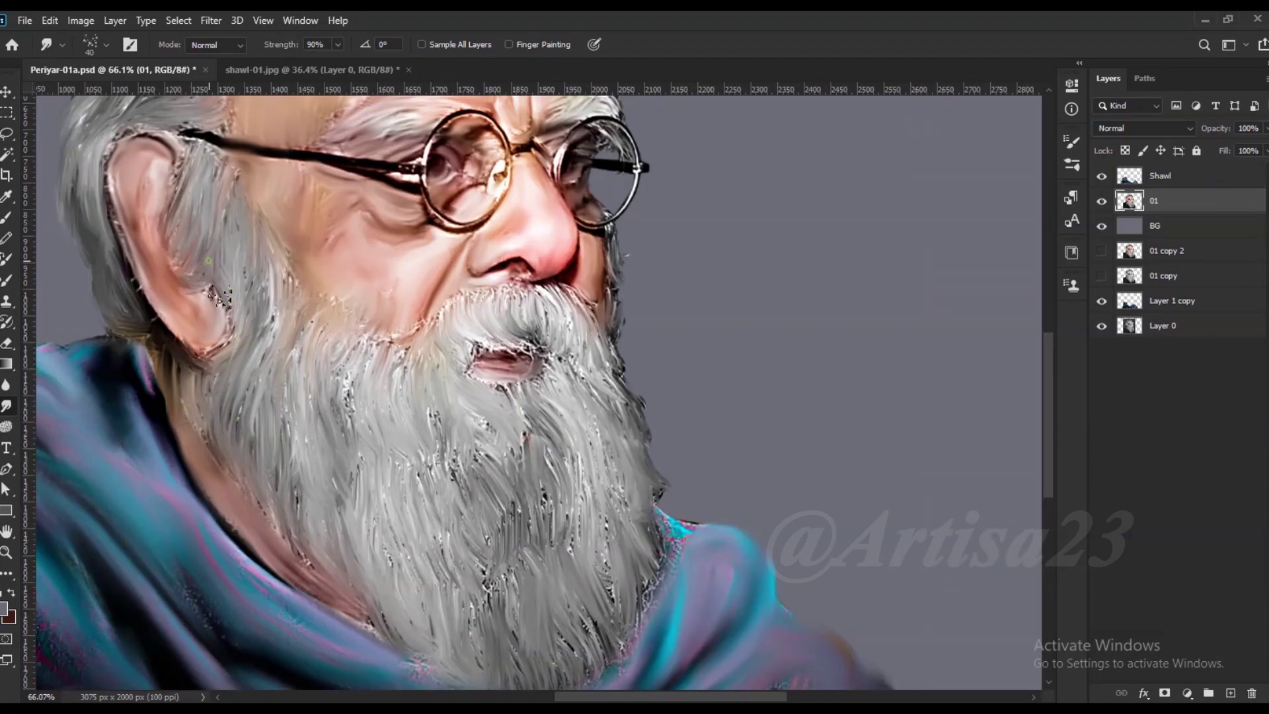
scroll(198, 330, "down", 1)
scroll(185, 429, "down", 1)
scroll(561, 439, "down", 1)
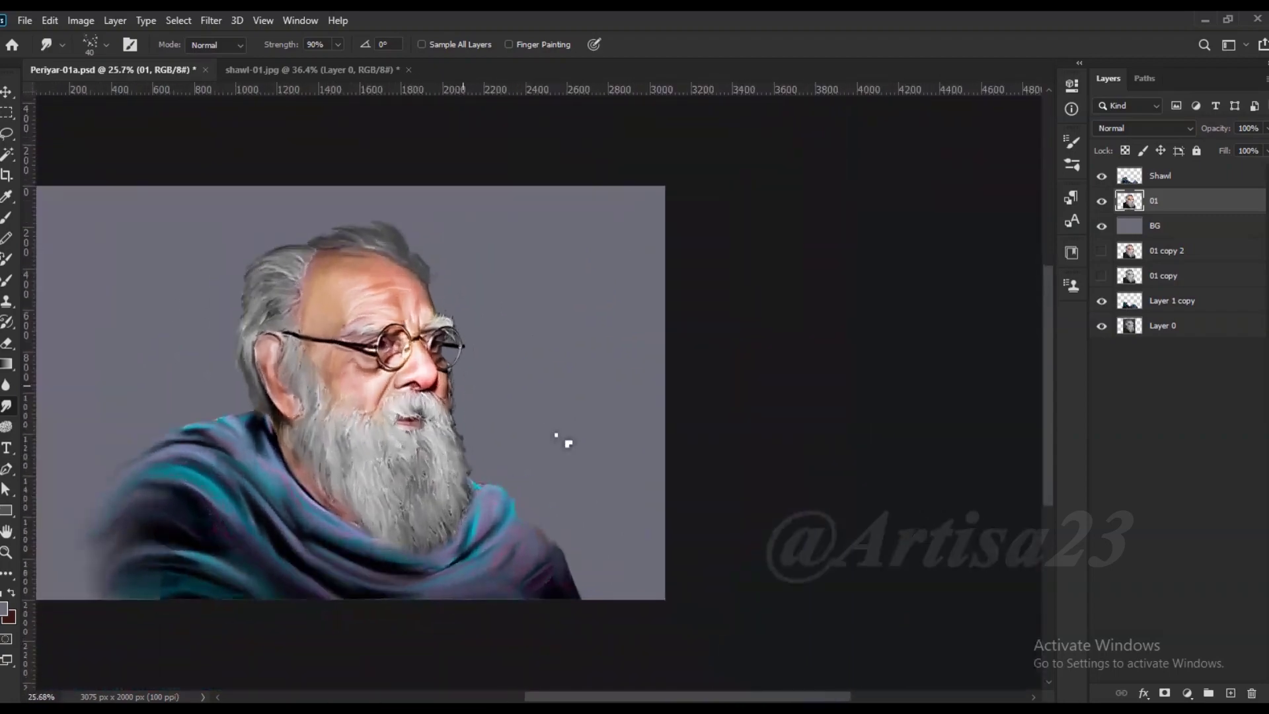
scroll(463, 377, "up", 5)
scroll(463, 376, "down", 3)
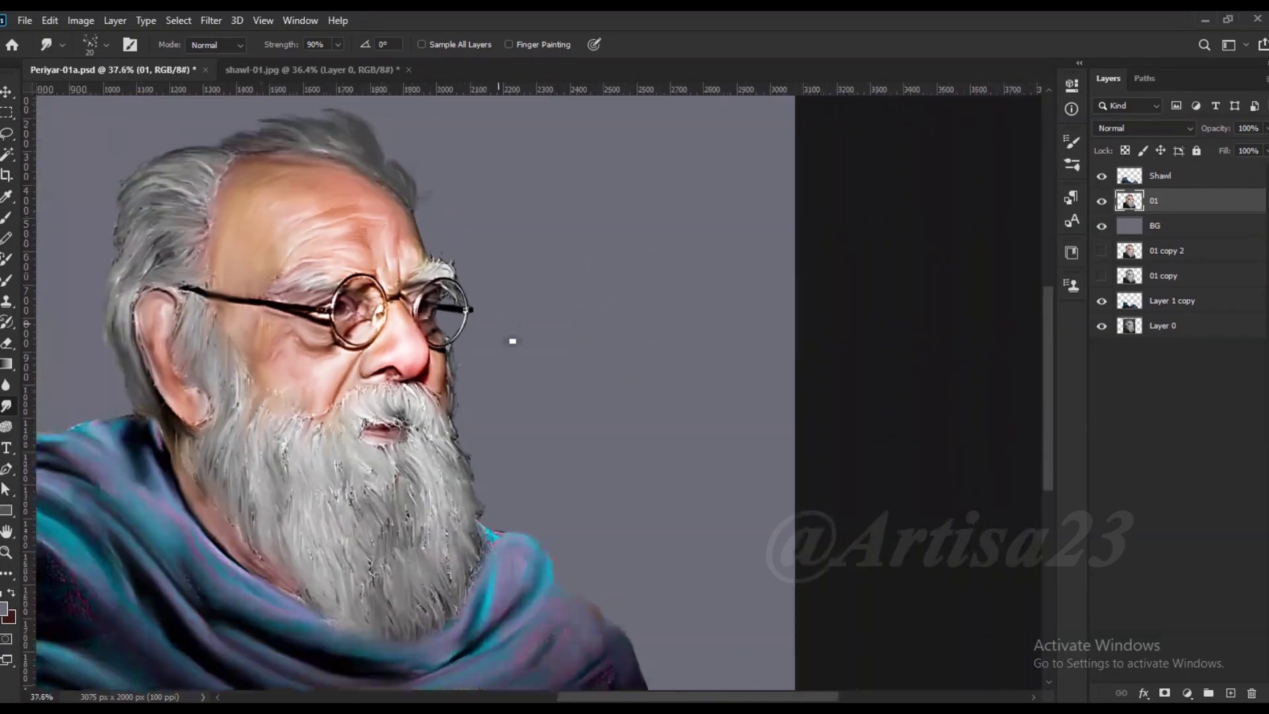
scroll(512, 340, "down", 3)
left_click(1222, 228)
left_click(1230, 692)
- Name the new layer 'Bg Color' and switch to the regular Brush tool
double_click(1163, 225)
type("Bo Color")
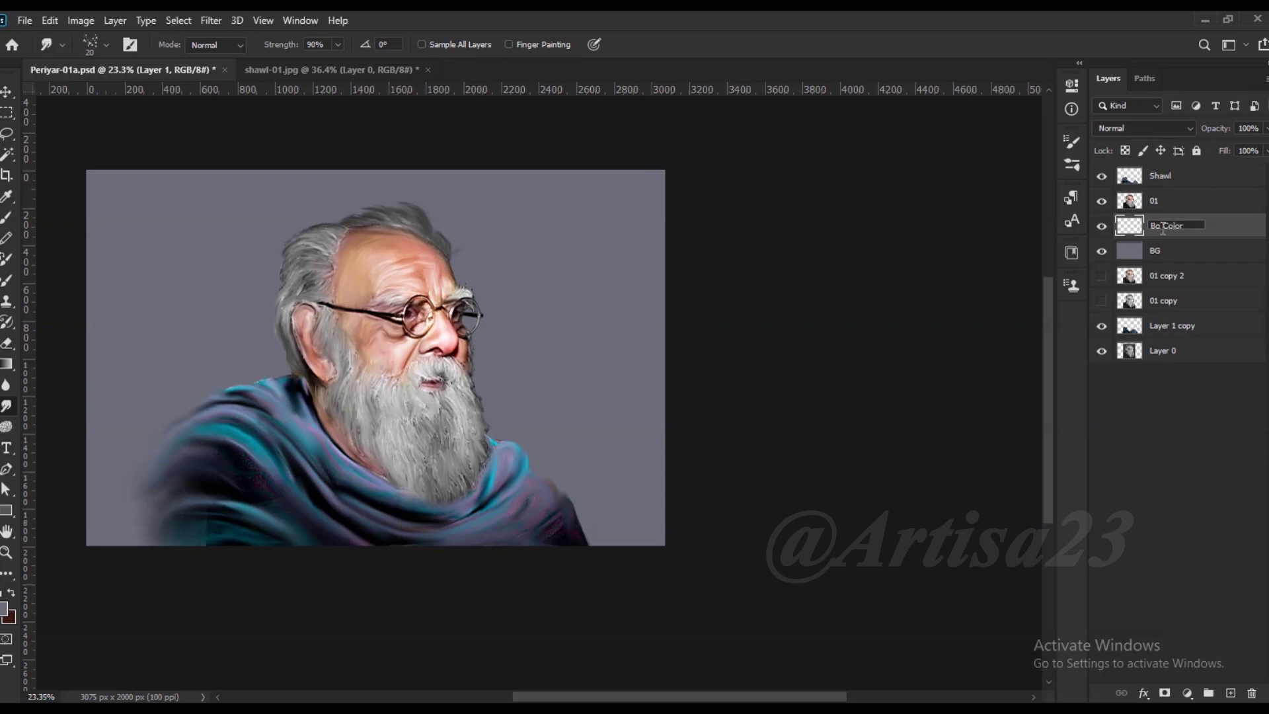
key("Return")
scroll(322, 356, "up", 1)
key("b")
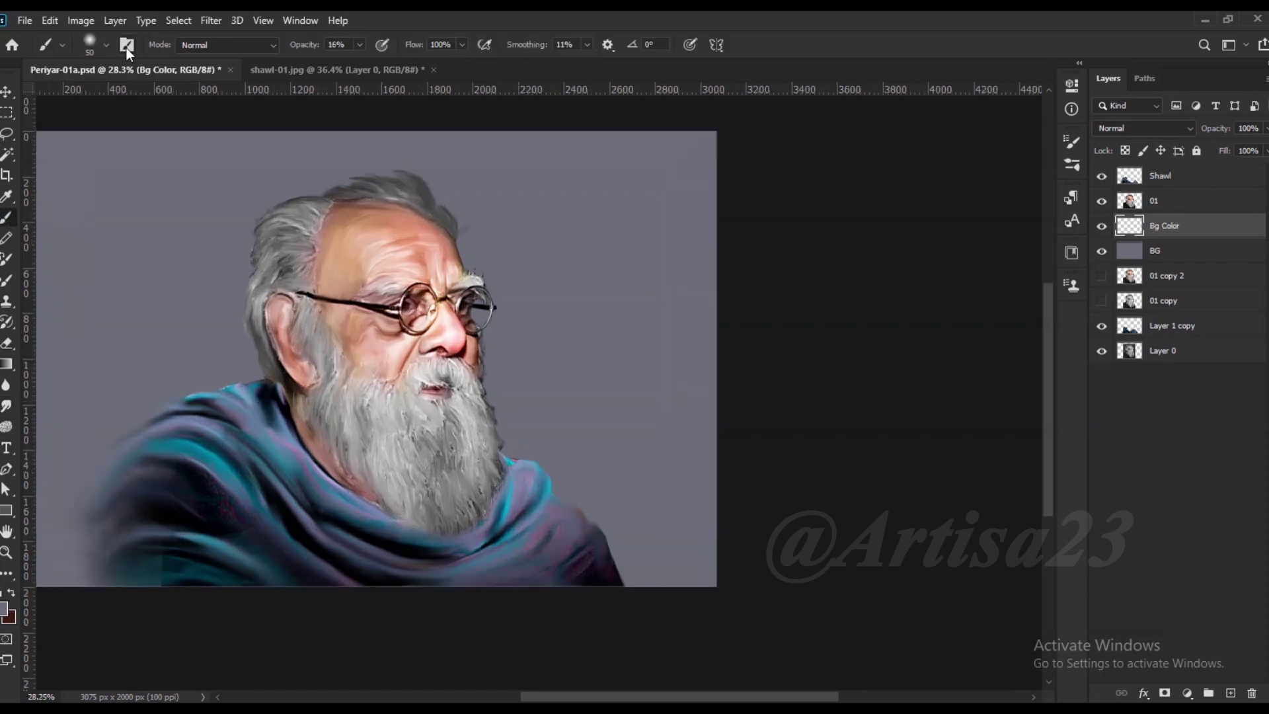
key("F5")
- Paint a soft cyan glow beside the head with an 800-size brush
left_click(856, 134)
left_click(5, 608)
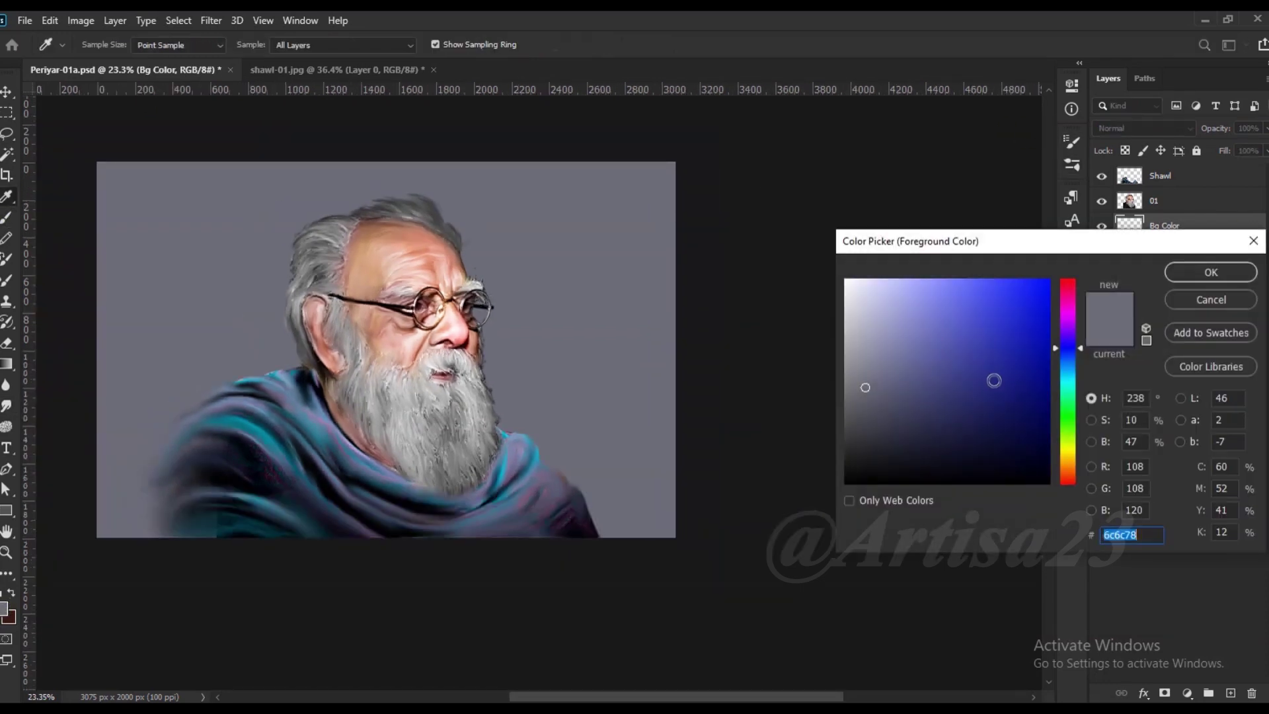
left_click(1068, 377)
left_click(1167, 278)
key("bracketright")
key("bracketright")
key("bracketright")
left_click_drag(489, 275, 468, 242)
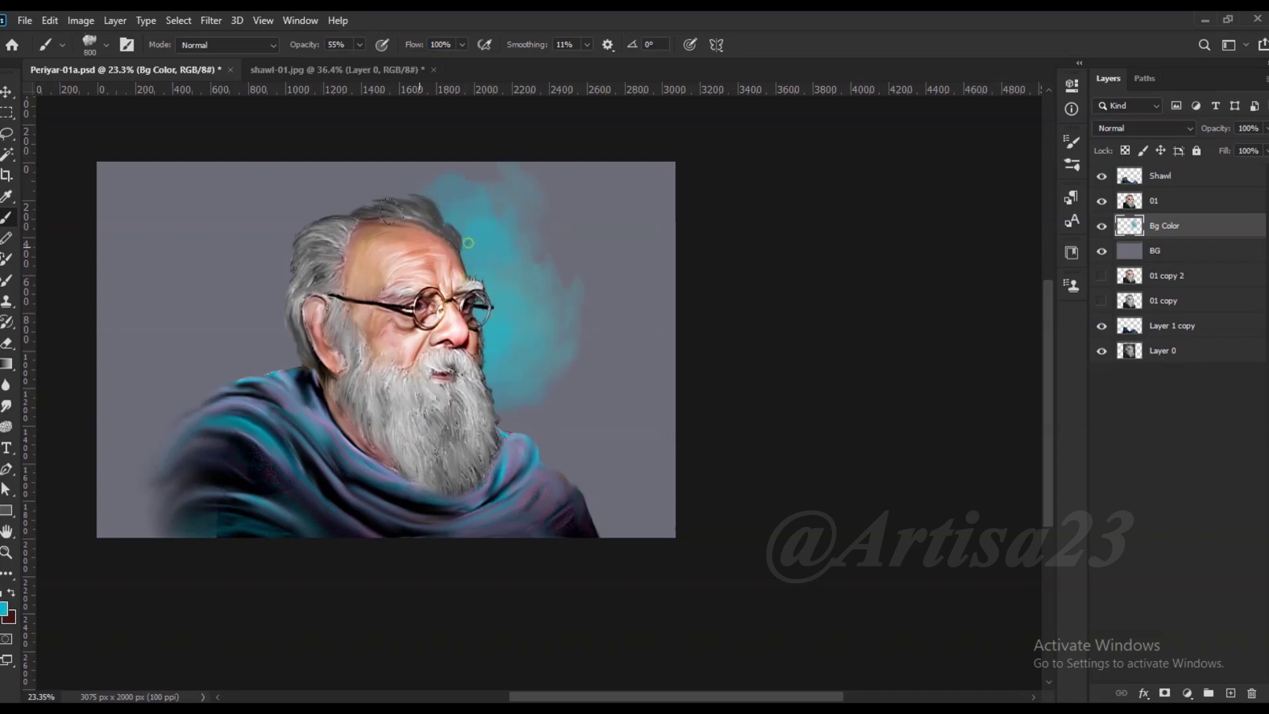
left_click_drag(317, 205, 238, 311)
- Choose lighter cyan shades and paint pale strokes near the forehead and above the head at size 1000
left_click(4, 607)
left_click(844, 289)
left_click(1211, 272)
left_click_drag(482, 218, 444, 274)
left_click(3, 606)
left_click(977, 354)
left_click(923, 291)
left_click(1172, 269)
key("bracketright")
key("bracketright")
mouse_move(399, 177)
left_mouse_down()
mouse_move(456, 264)
mouse_move(489, 218)
left_mouse_up()
- Sample colours from the painting to add dark grey smoke right of the beard and cyan above and left of the head
left_click(512, 381, "alt")
mouse_move(512, 427)
left_mouse_down()
mouse_move(594, 360)
mouse_move(382, 172)
mouse_move(476, 264)
left_mouse_up()
left_click(547, 313, "alt")
left_click(365, 197, "alt")
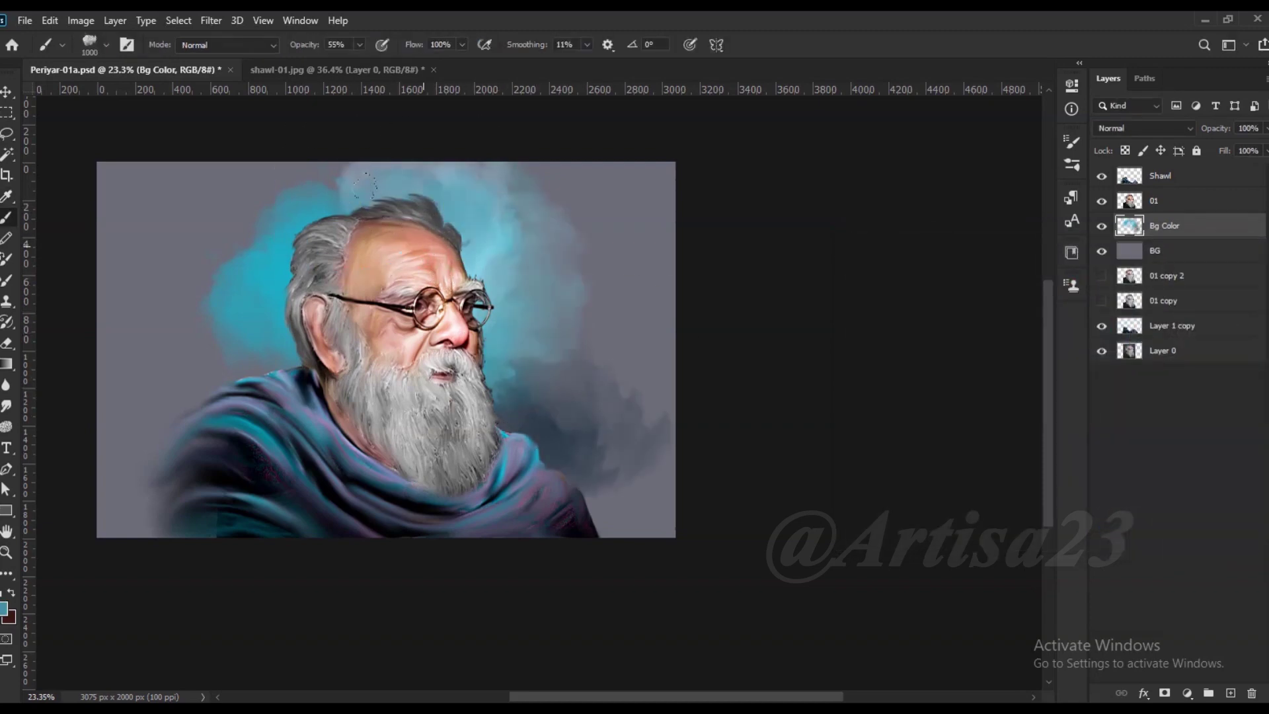
left_click_drag(344, 205, 299, 161)
left_click_drag(230, 266, 218, 357)
- Sample greys and paint grey over the lower-left background and dark grey right of the shawl
left_click(527, 368, "alt")
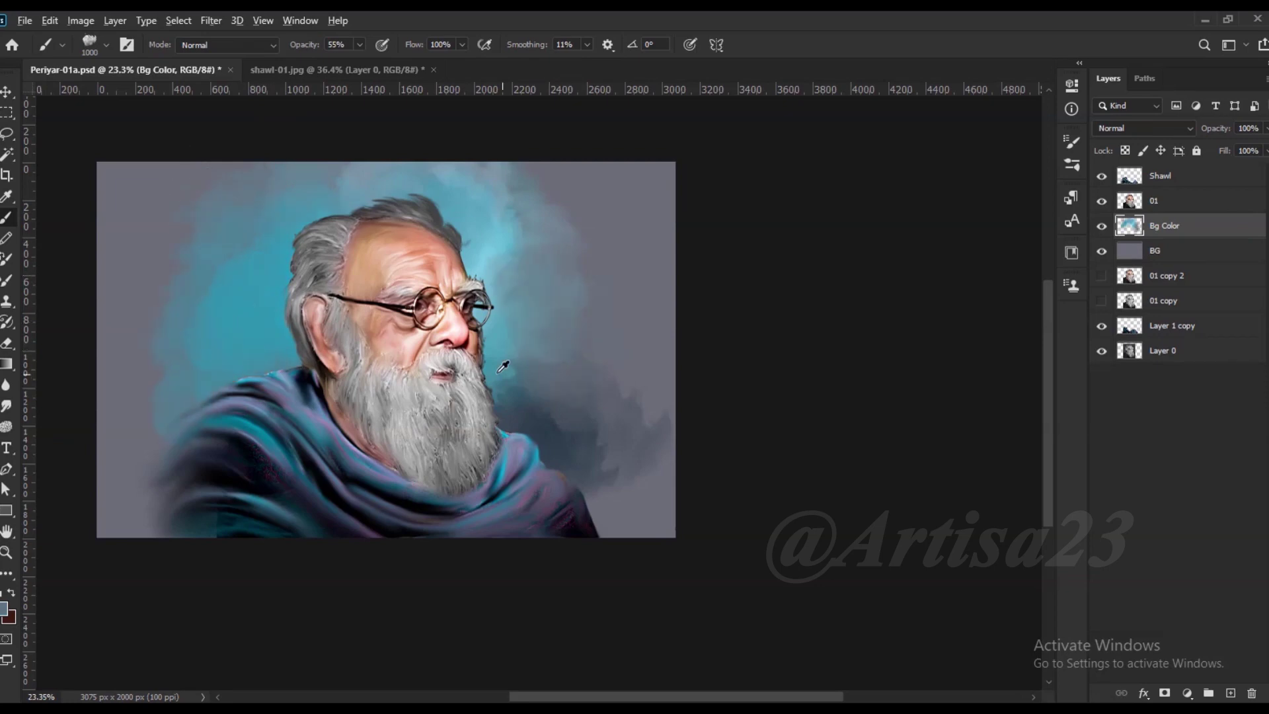
left_click(256, 365, "alt")
left_click(126, 502, "alt")
left_click_drag(126, 515, 119, 442)
left_click(604, 521, "alt")
mouse_move(603, 522)
left_mouse_down()
mouse_move(628, 396)
mouse_move(628, 410)
left_mouse_up()
left_click(606, 409, "alt")
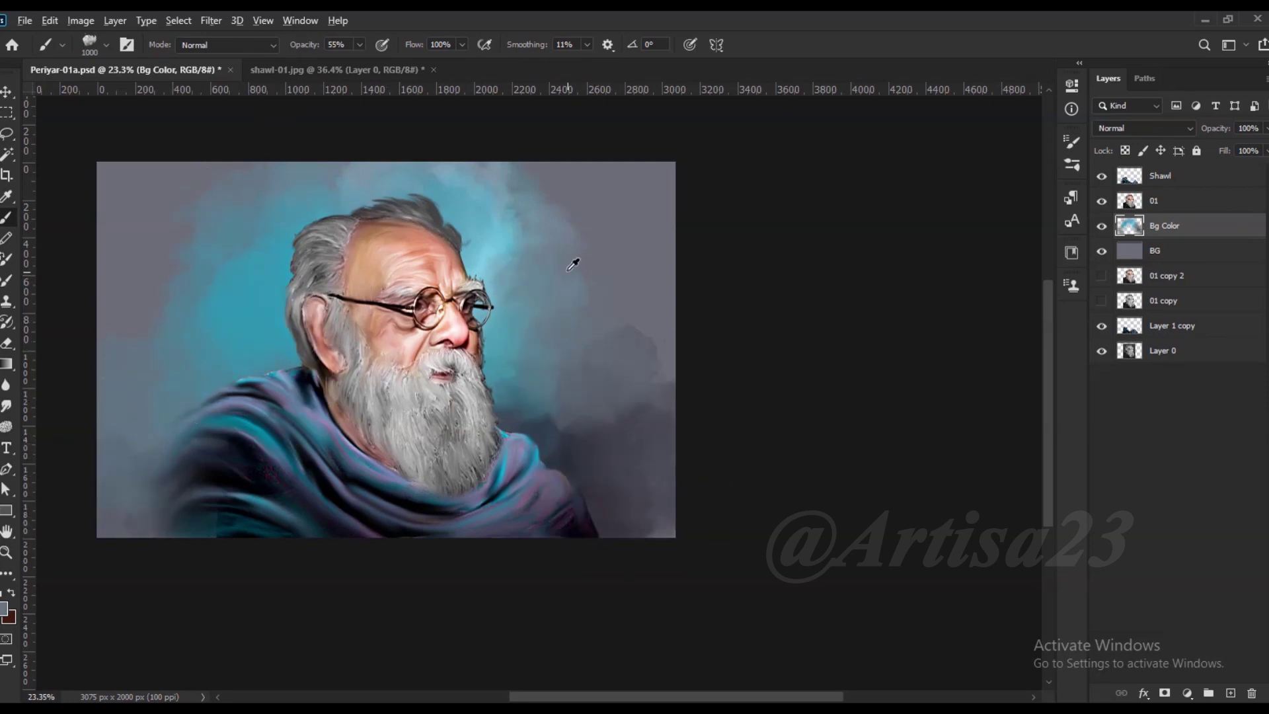
- Brush soft cyan beside the glasses and left of the head, and darker blue left of the shawl
left_click_drag(489, 251, 509, 370)
left_click_drag(257, 232, 278, 191)
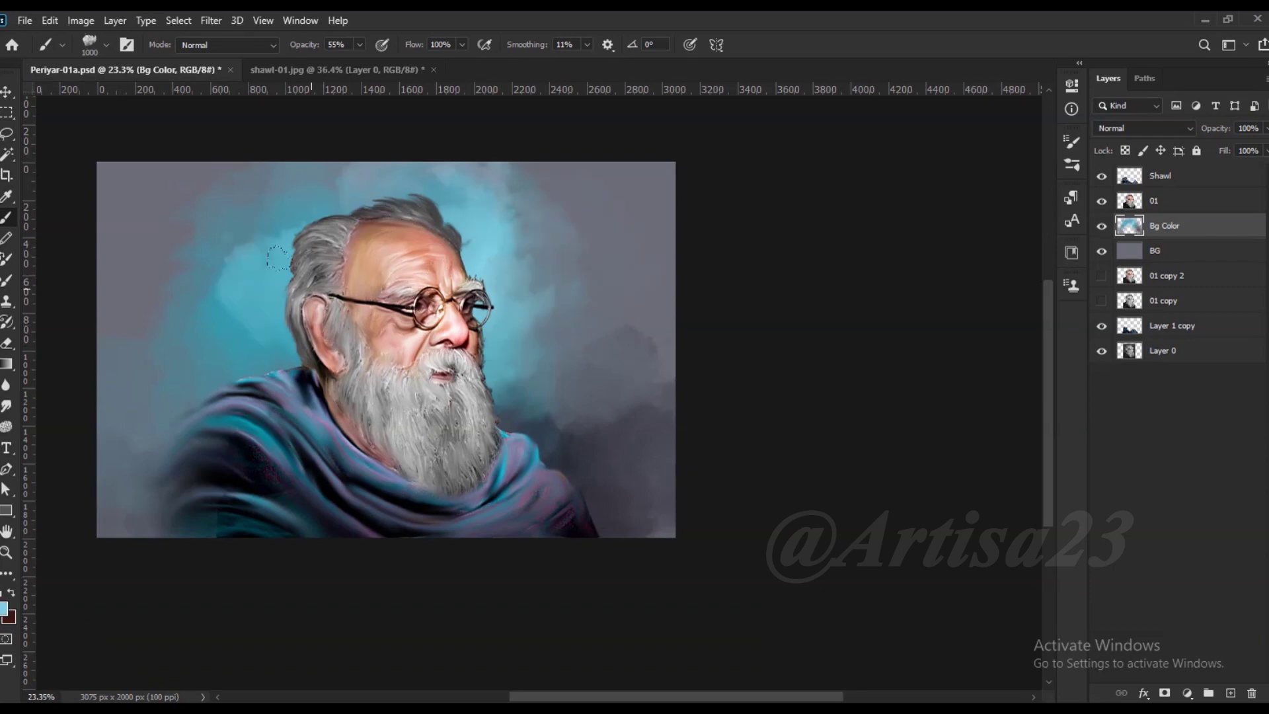
left_click(502, 184, "alt")
scroll(606, 349, "down", 1)
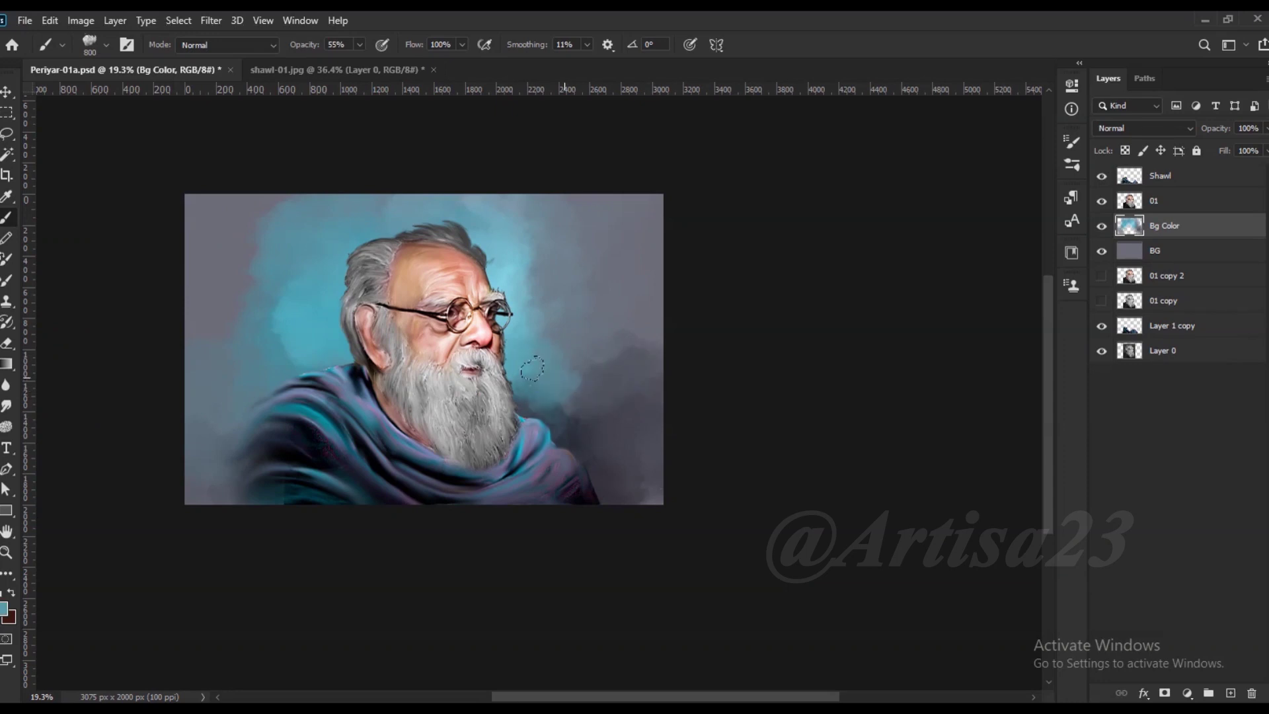
scroll(291, 335, "up", 1)
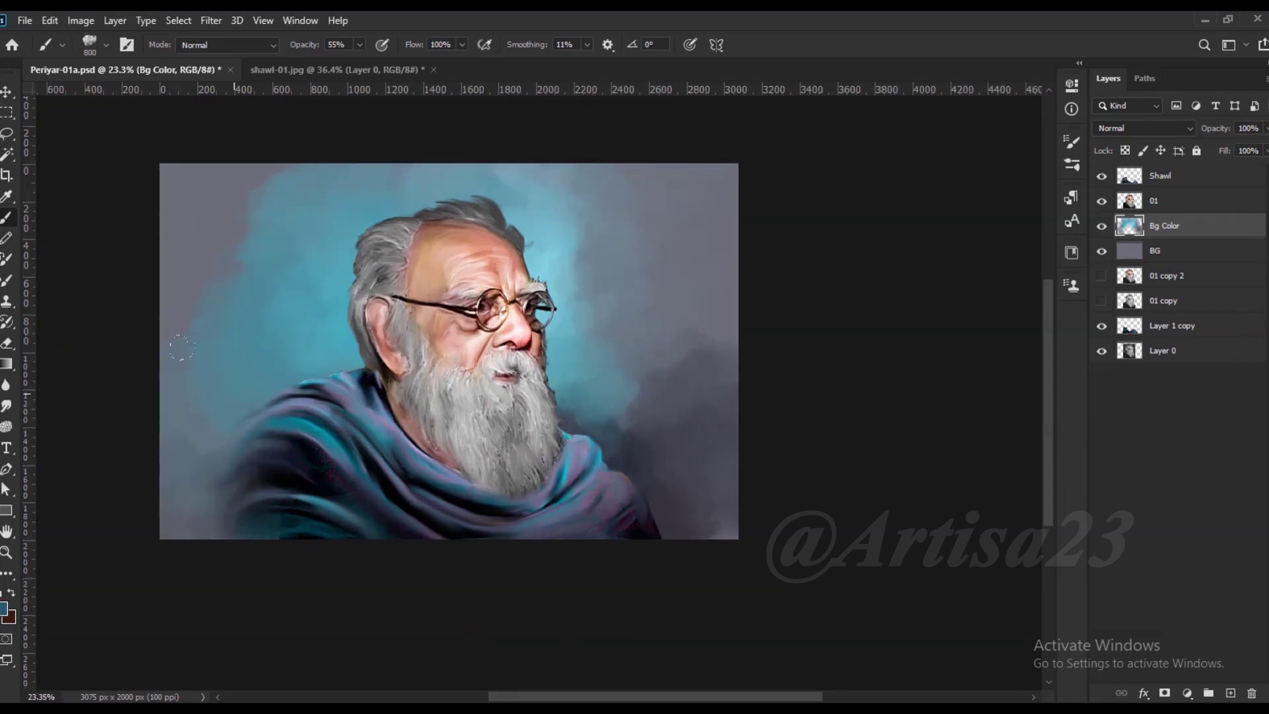
left_click_drag(181, 347, 186, 385)
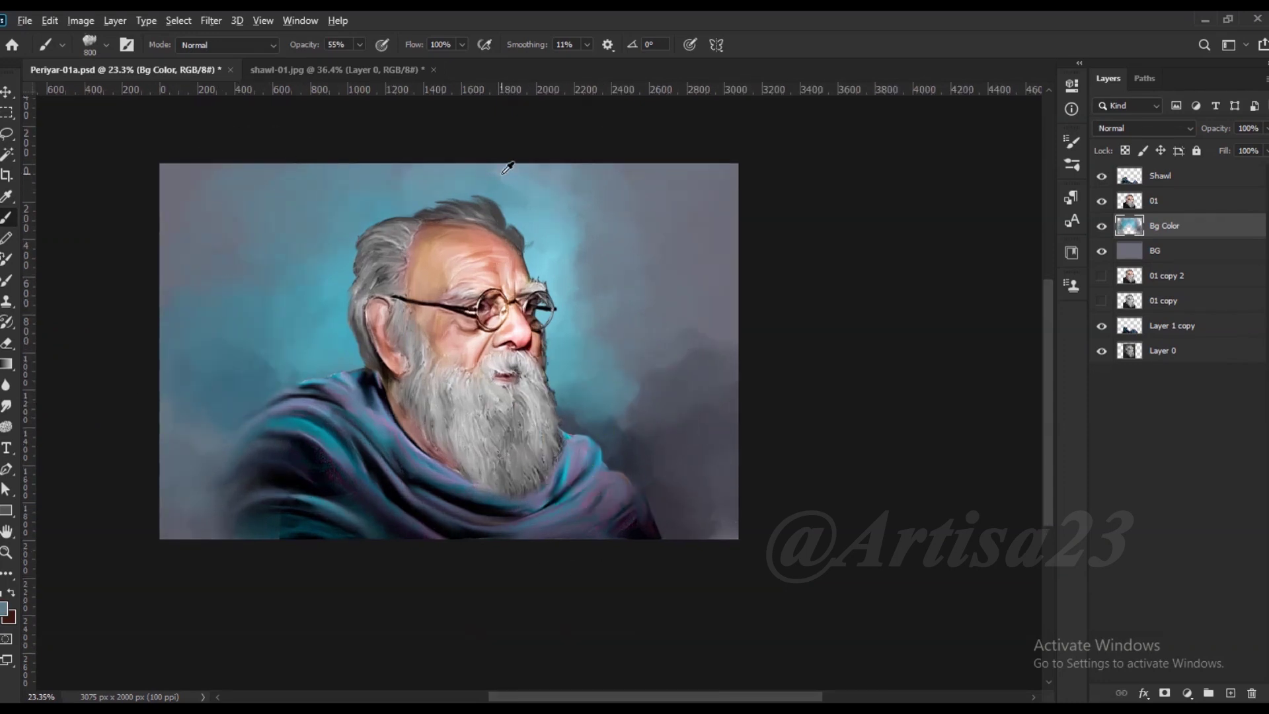
left_click(568, 317, "alt")
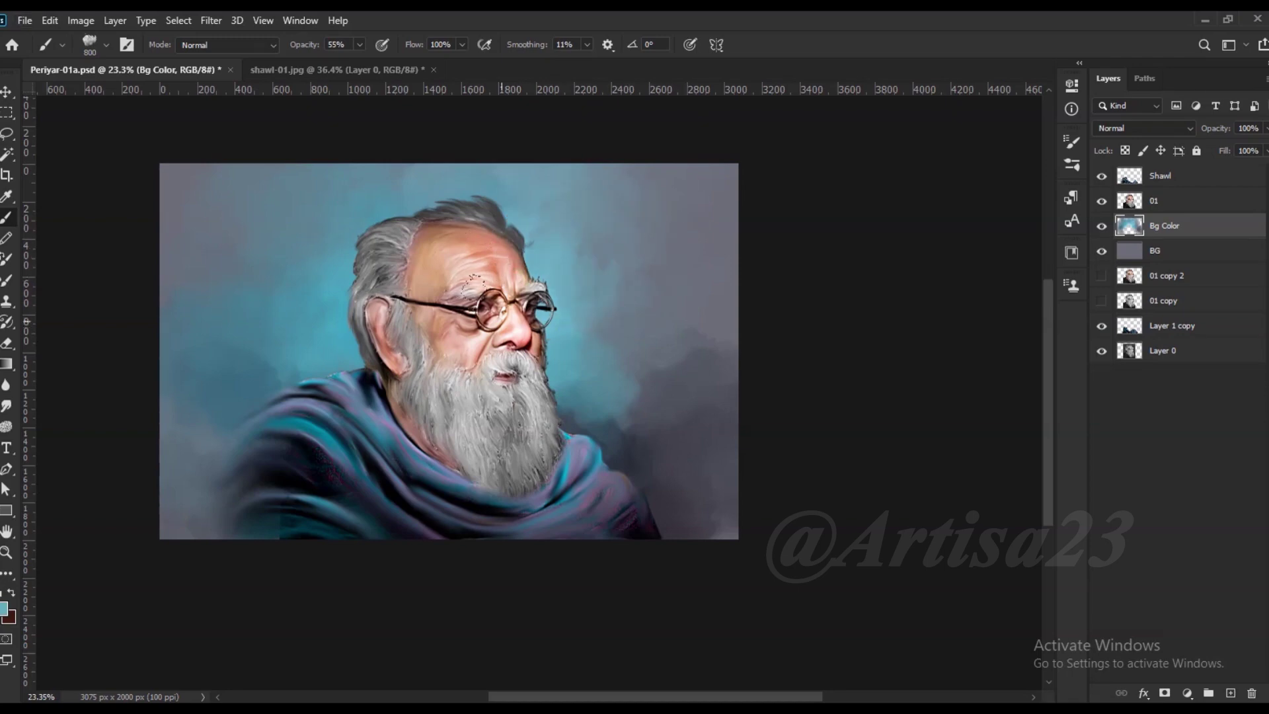
left_click_drag(202, 430, 235, 415)
scroll(604, 370, "down", 1)
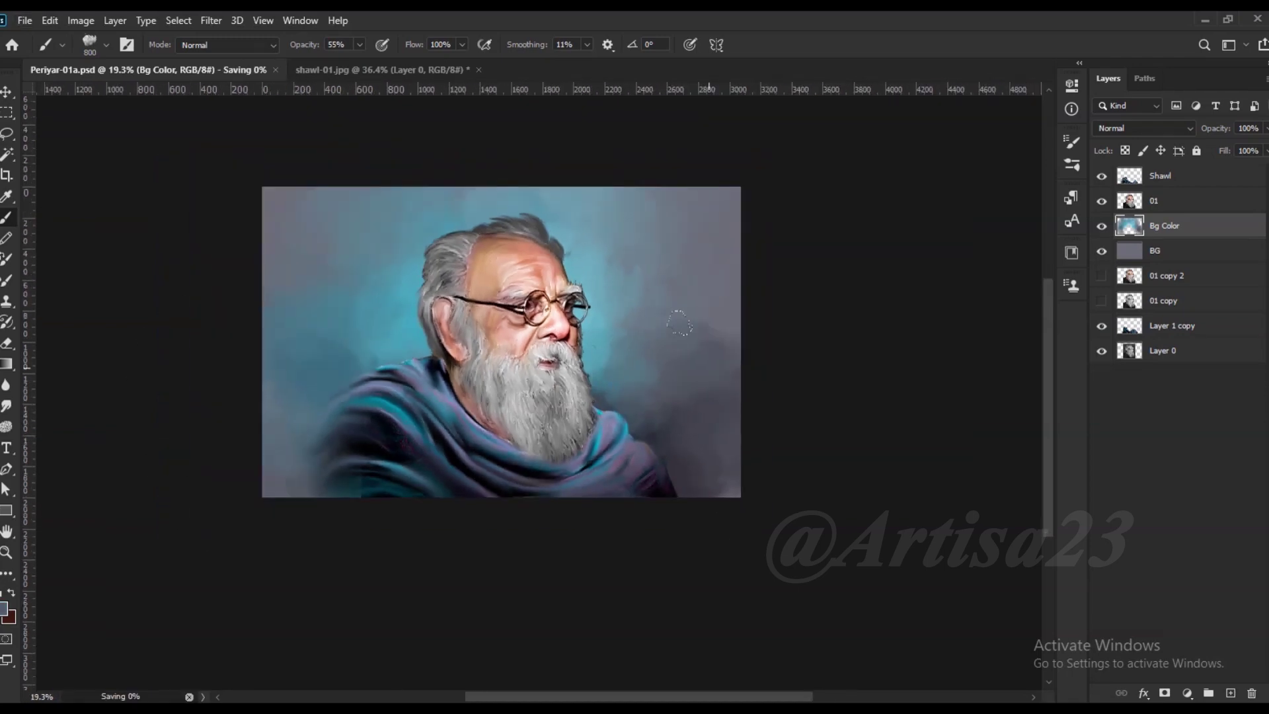
- Crop outward to widen the canvas on both sides and fill the transparent strips with grey
key("c")
left_click_drag(728, 328, 747, 328)
key("Return")
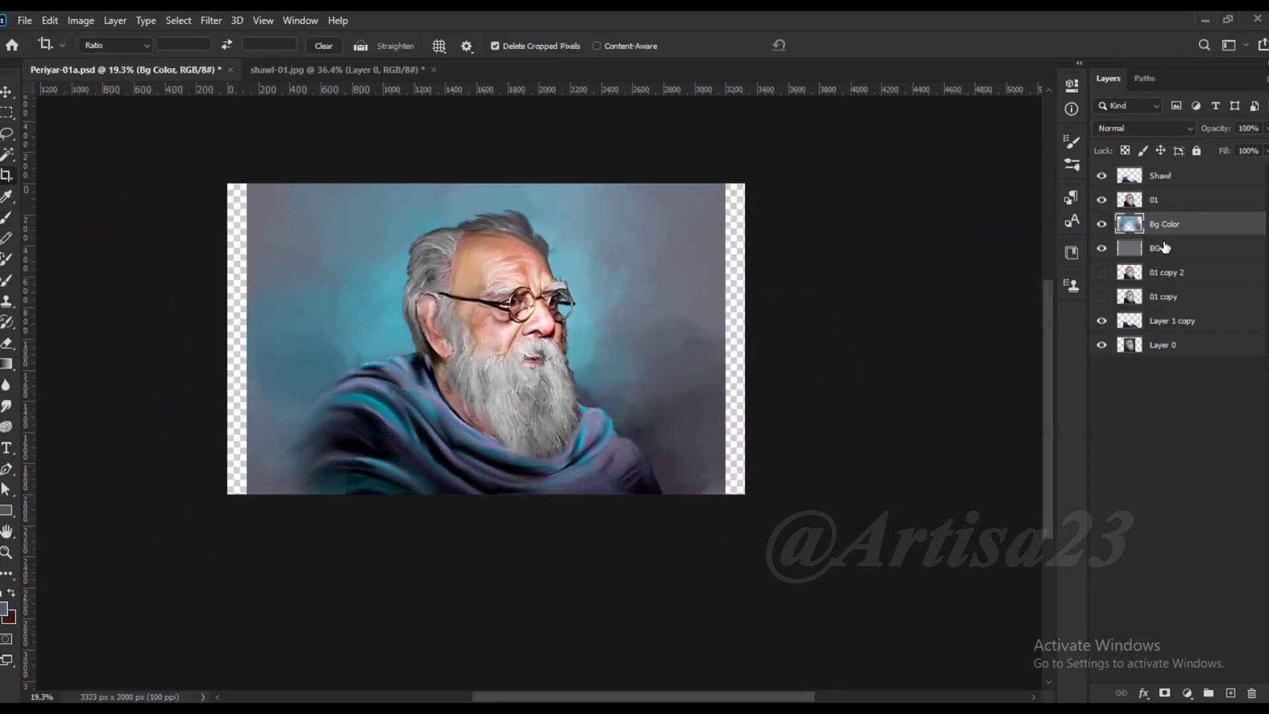
key("b")
key("alt+BackSpace")
- On the Bg Color layer, paint the right and lower-left strips with sampled dark purplish greys using a 500 px brush
left_click(1163, 224)
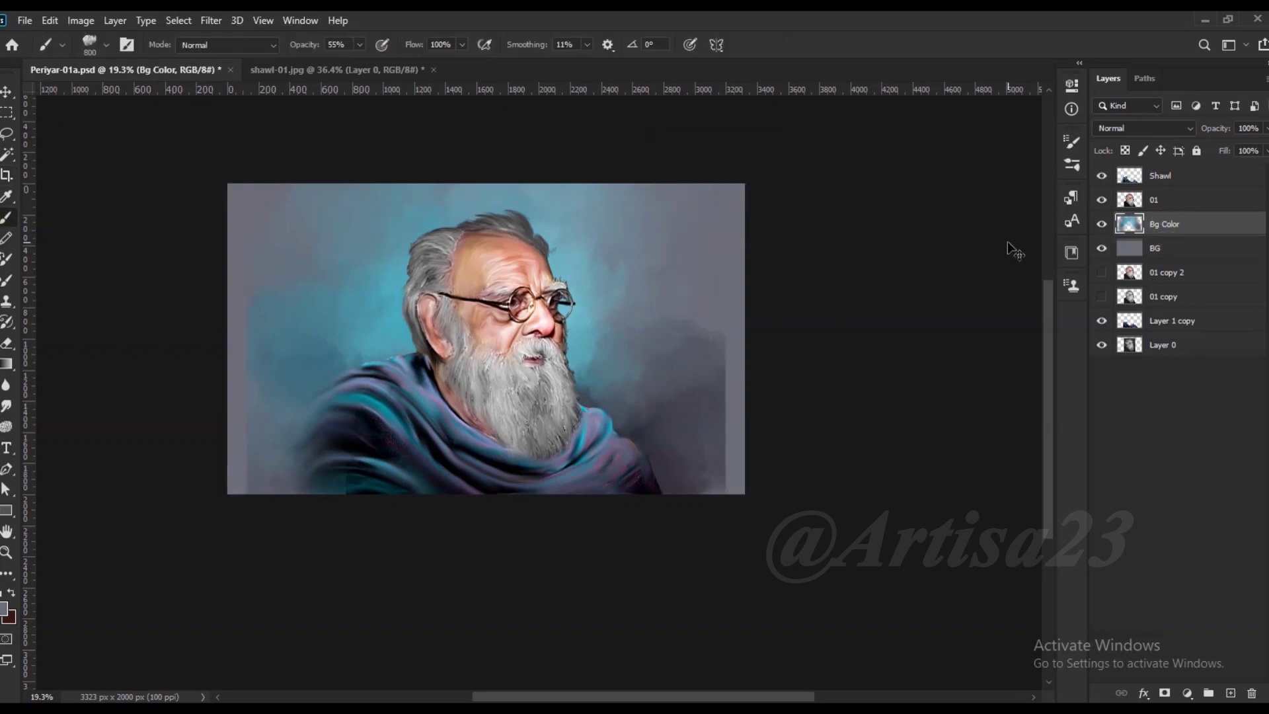
left_click(727, 348, "alt")
key("bracketleft")
key("bracketleft")
key("bracketleft")
left_click_drag(730, 350, 703, 402)
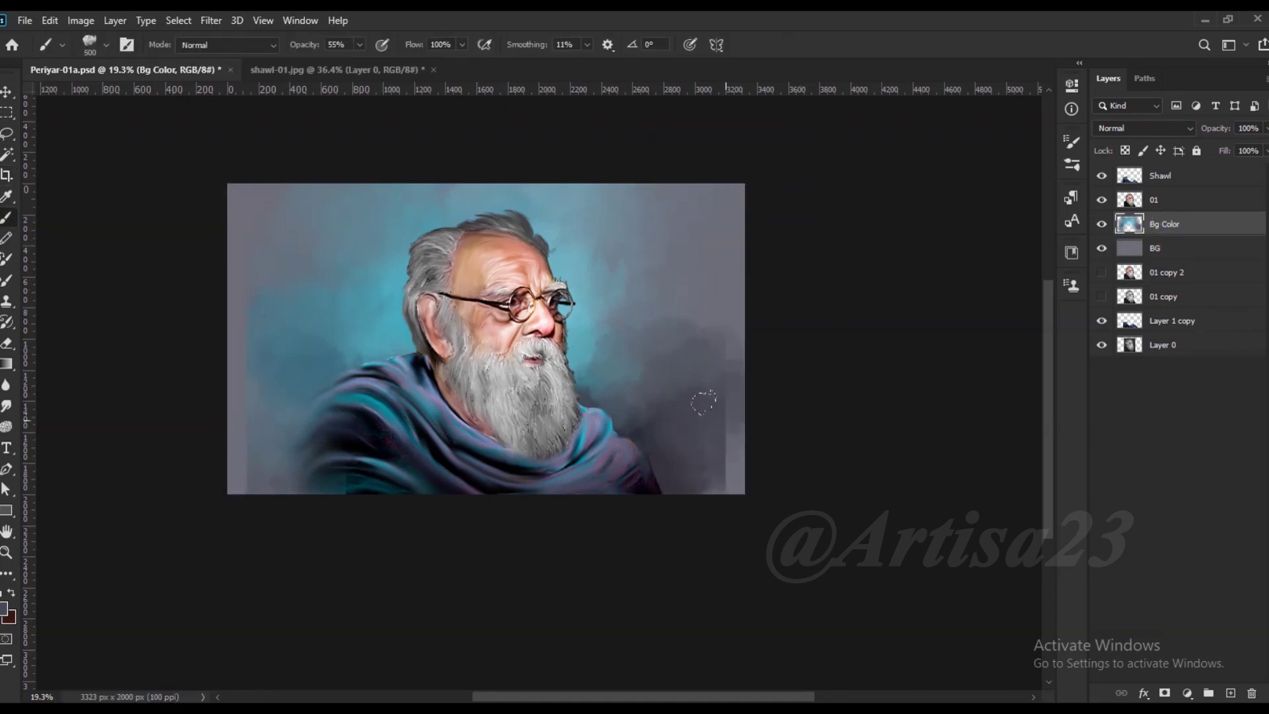
left_click(690, 469, "alt")
left_click_drag(690, 469, 707, 476)
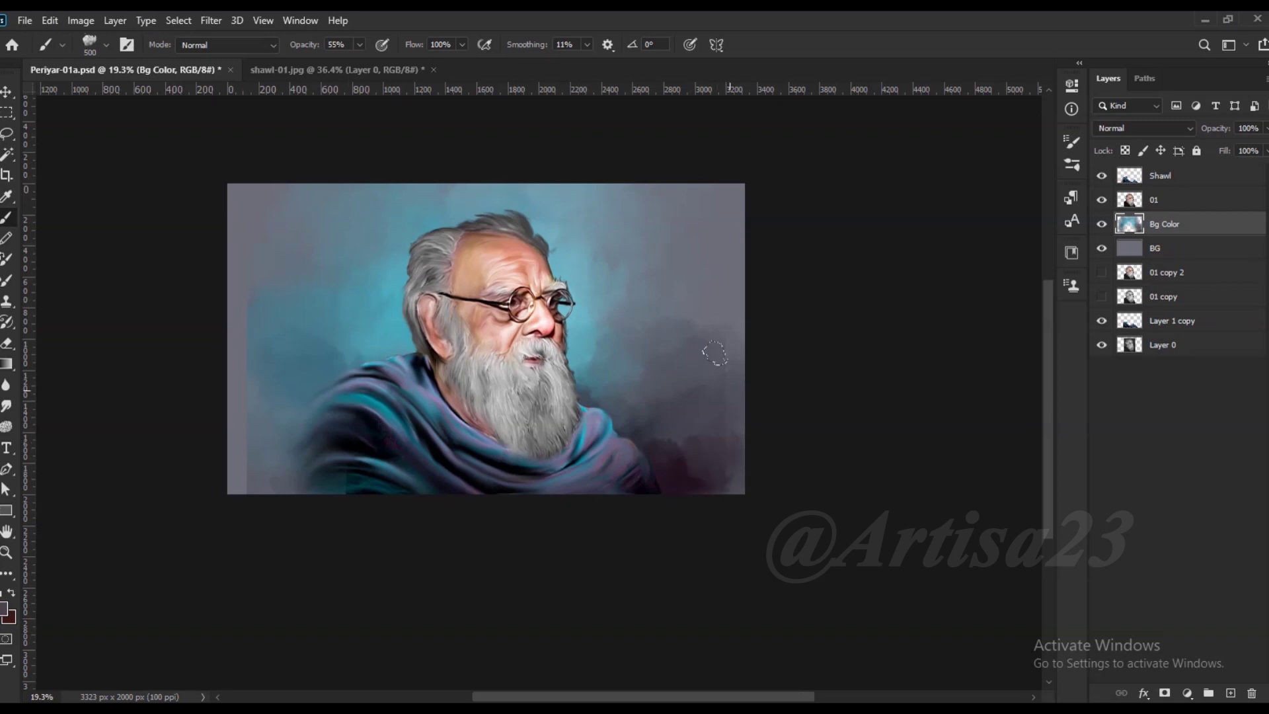
left_click(730, 333, "alt")
left_click(263, 470, "alt")
left_click_drag(277, 463, 270, 455)
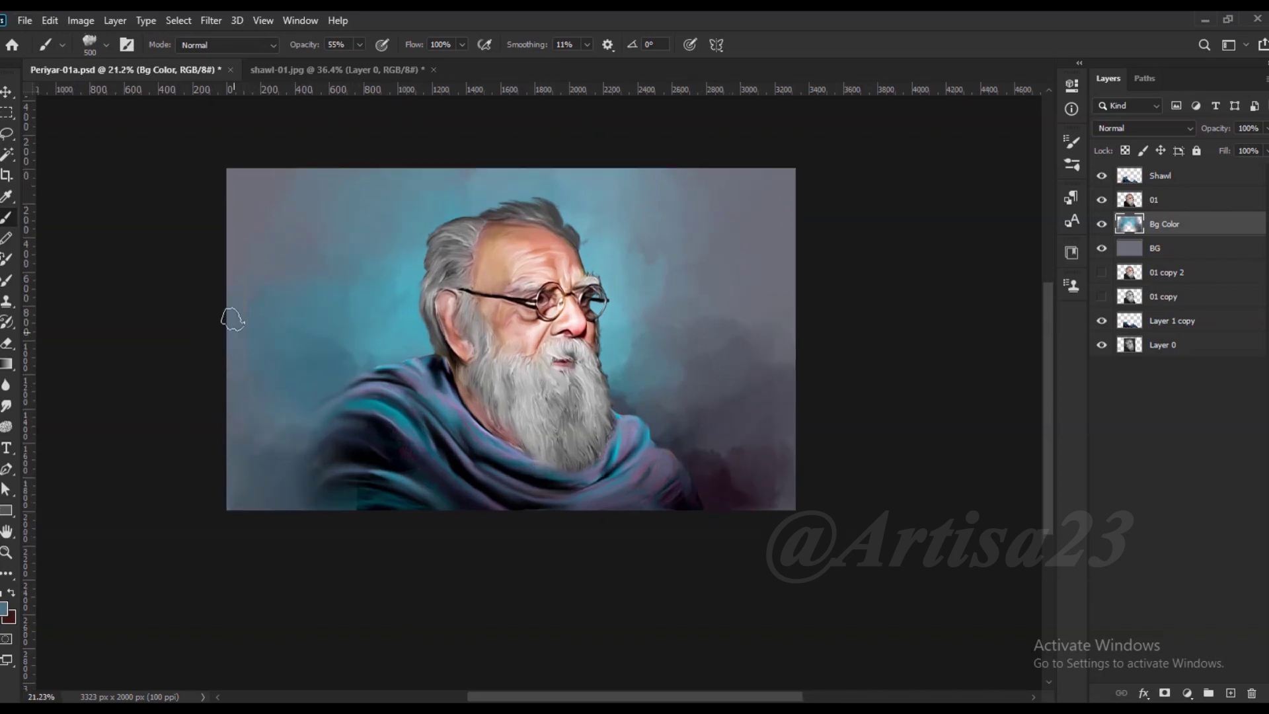
- Widen the canvas further to 3445 px and cover the light left edge with blue-grey
left_click(8, 175)
left_click_drag(785, 341, 794, 341)
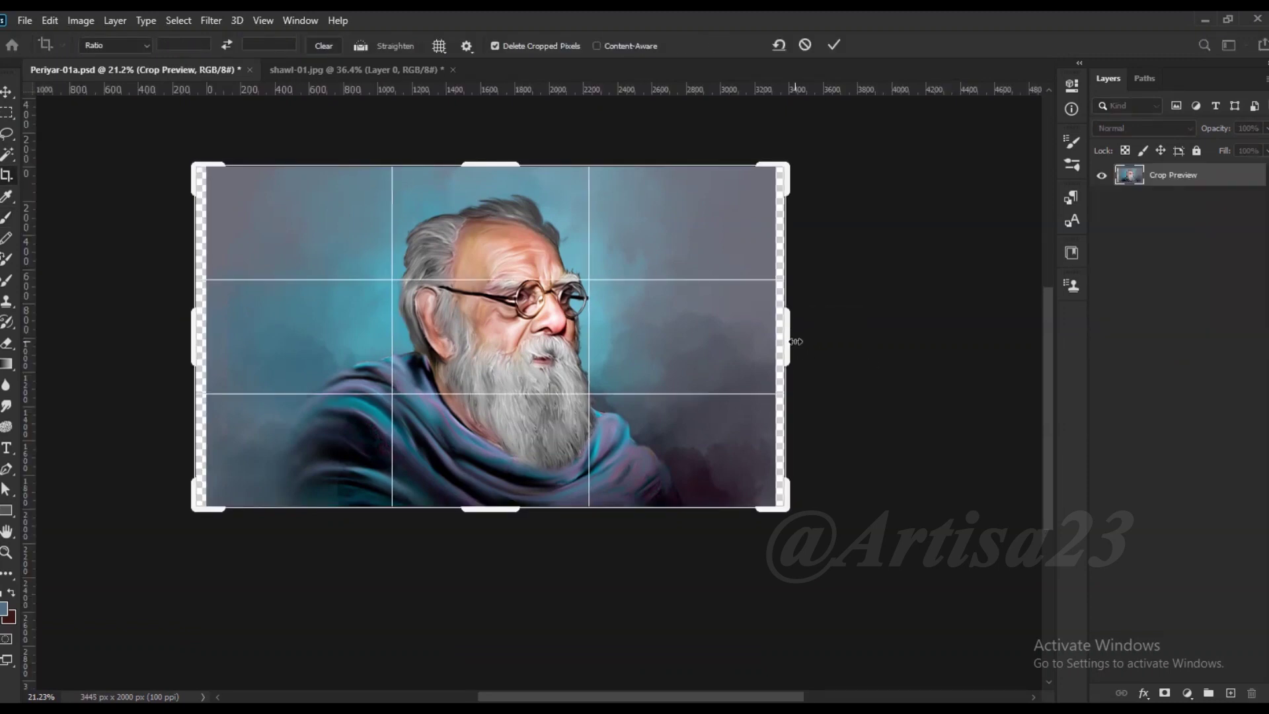
key("Return")
left_click(1156, 247)
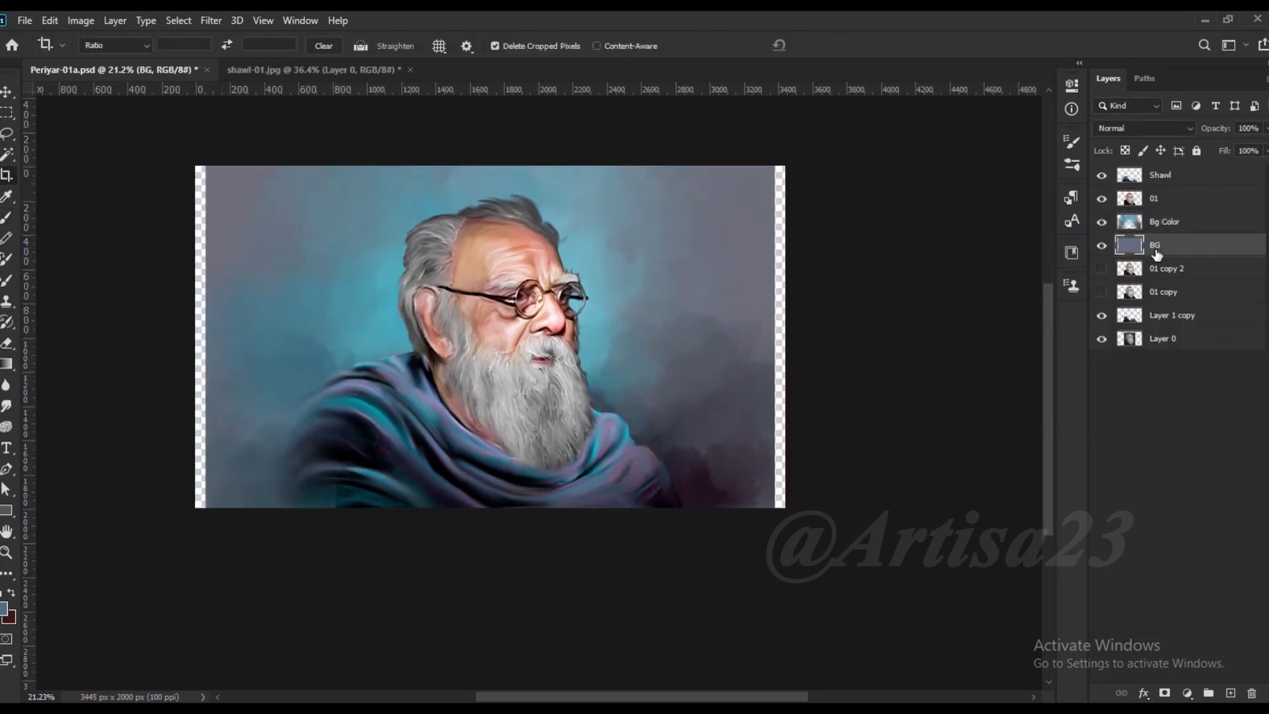
key("b")
key("alt+bracketright")
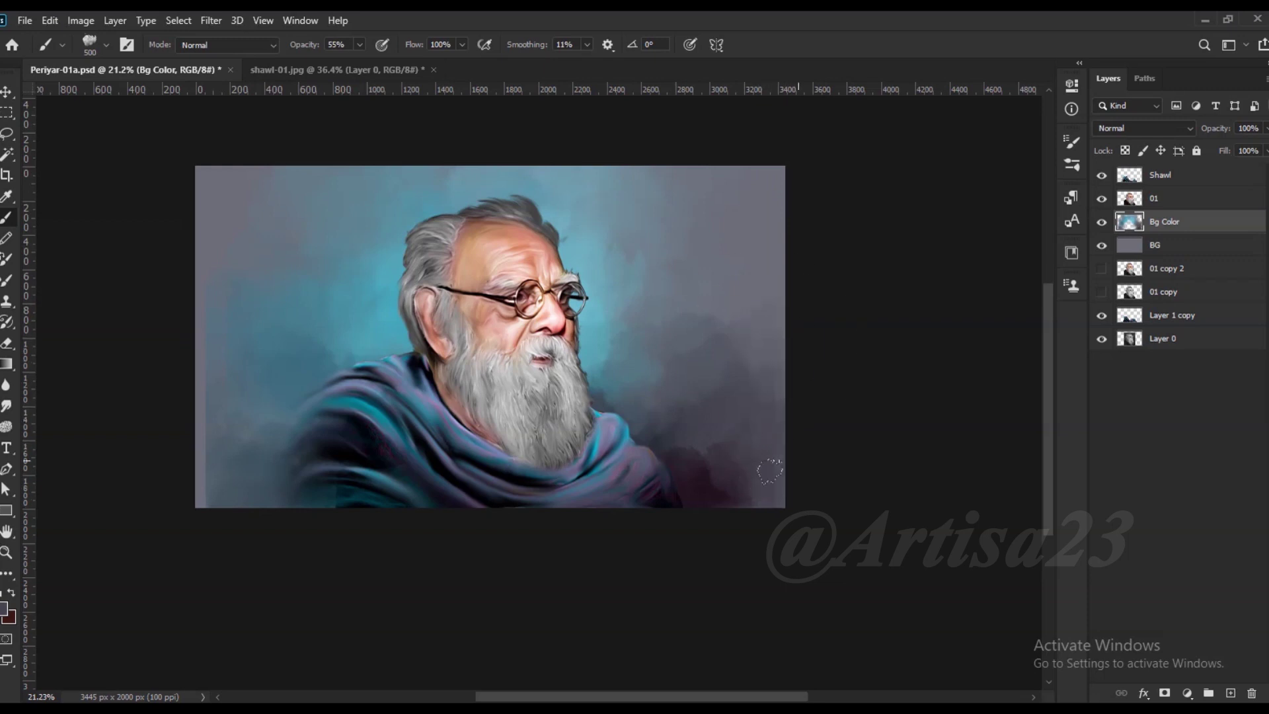
left_click_drag(199, 506, 210, 397)
right_click(1193, 216)
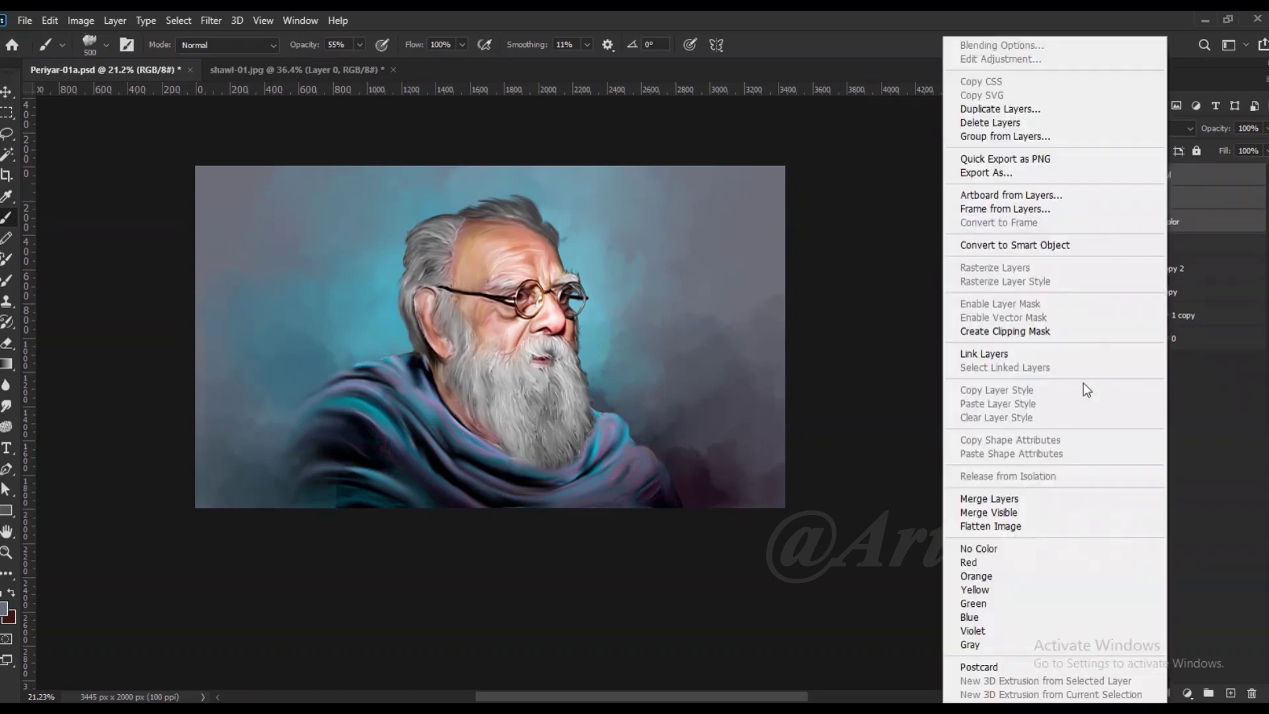
- Merge the painting layers and smudge the beard strands with a different brush tip
left_click(1150, 243)
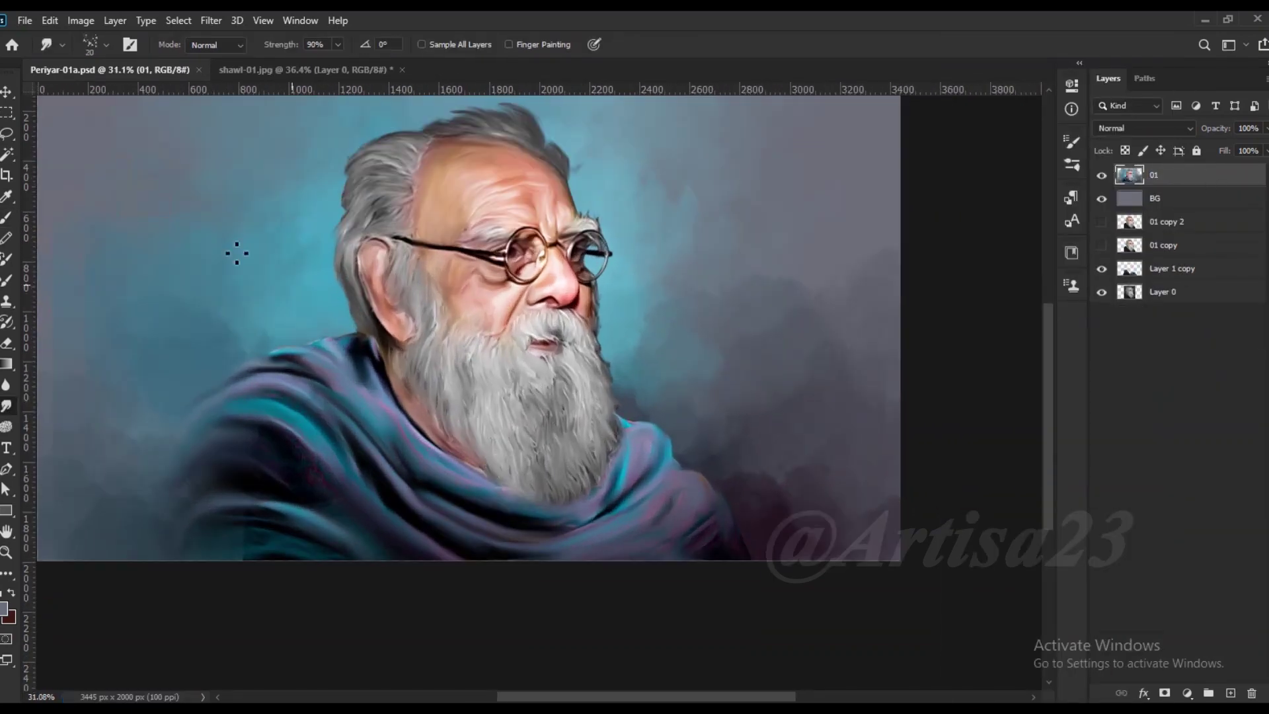
left_click(130, 45)
scroll(906, 397, "up", 10)
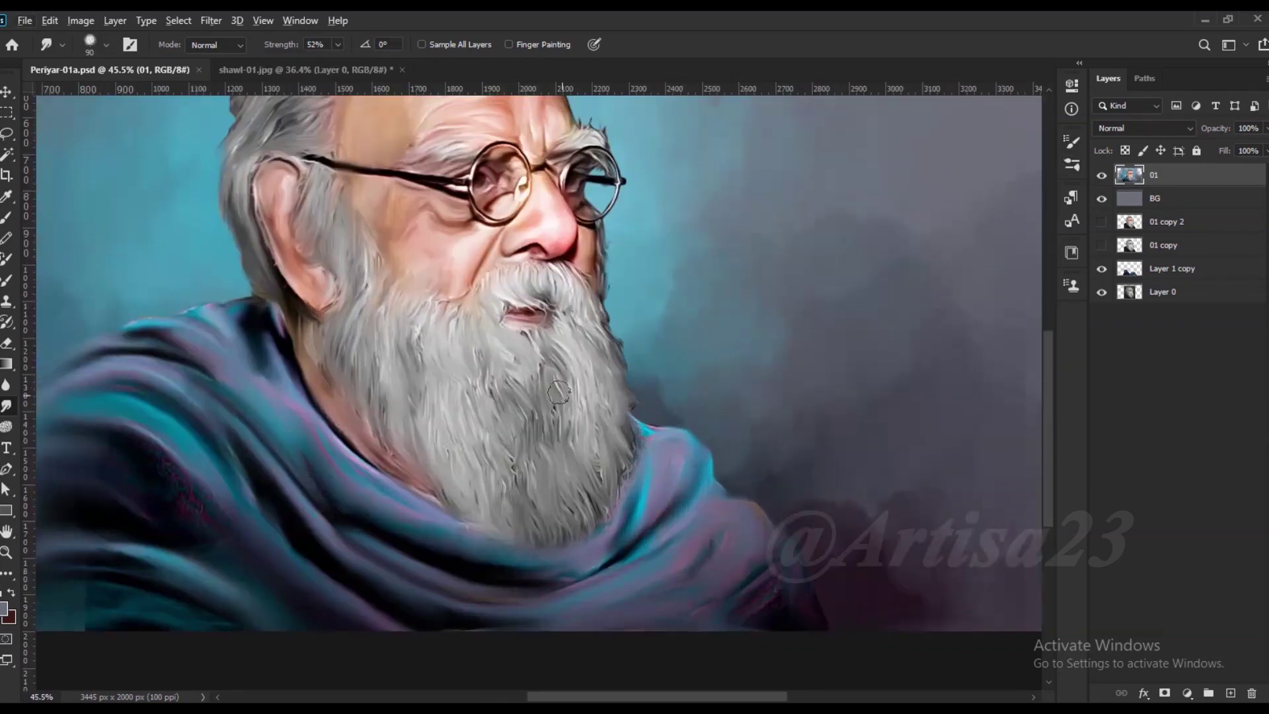
left_click_drag(558, 392, 515, 382)
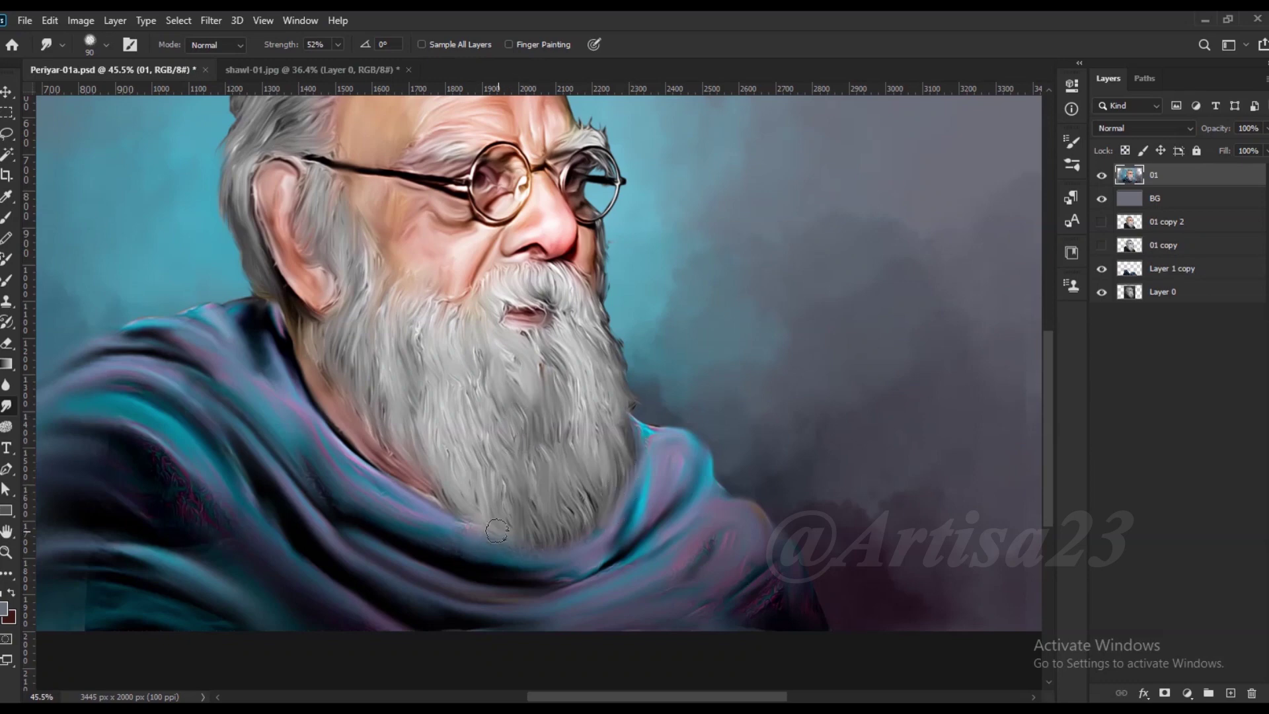
scroll(496, 530, "down", 2)
scroll(344, 302, "up", 3)
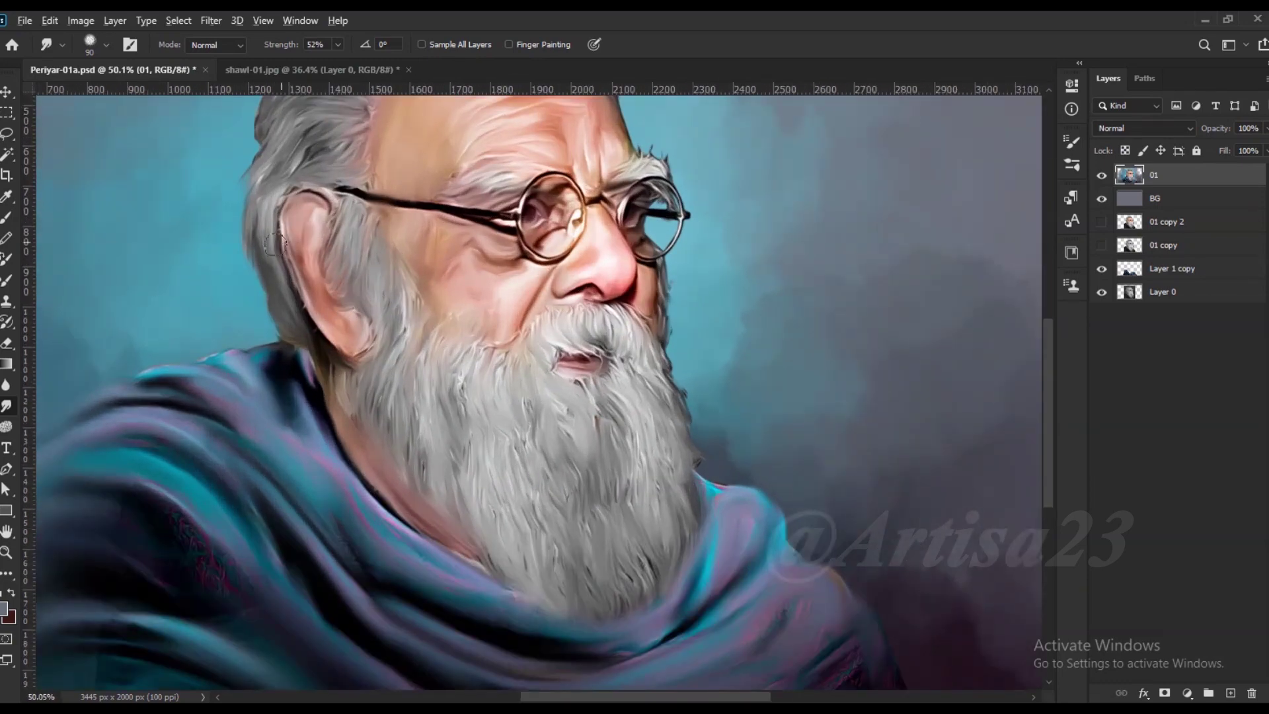
scroll(275, 244, "down", 1)
scroll(351, 239, "up", 3)
- At brush size 70, smooth the hair above the ear and along its left edge
key("bracketleft")
key("bracketleft")
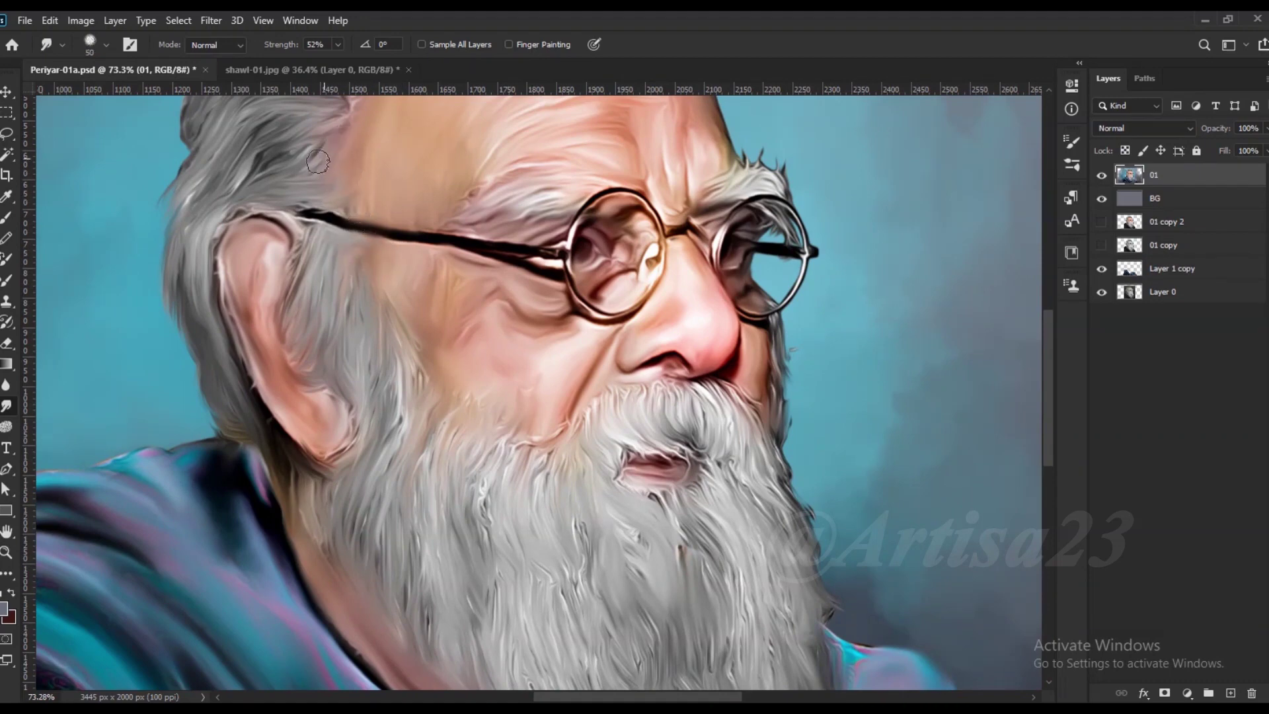
left_click_drag(317, 161, 244, 179)
left_click_drag(231, 244, 247, 357)
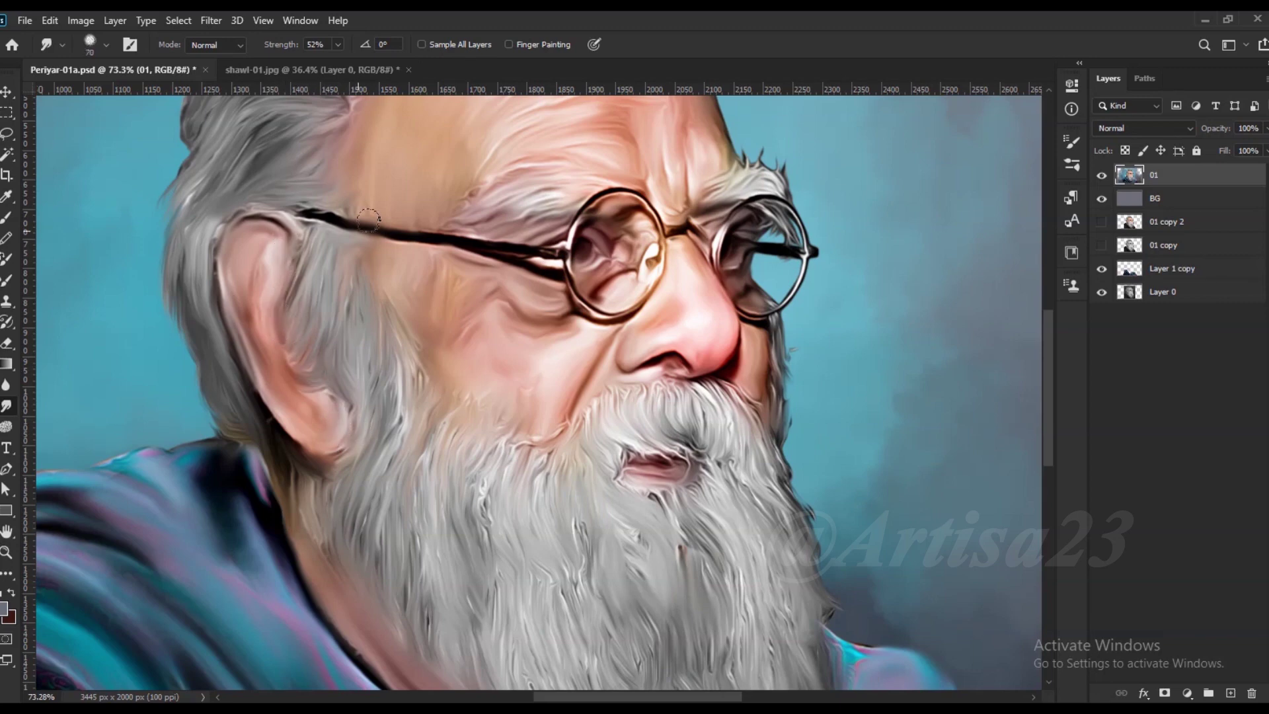
scroll(186, 288, "down", 2)
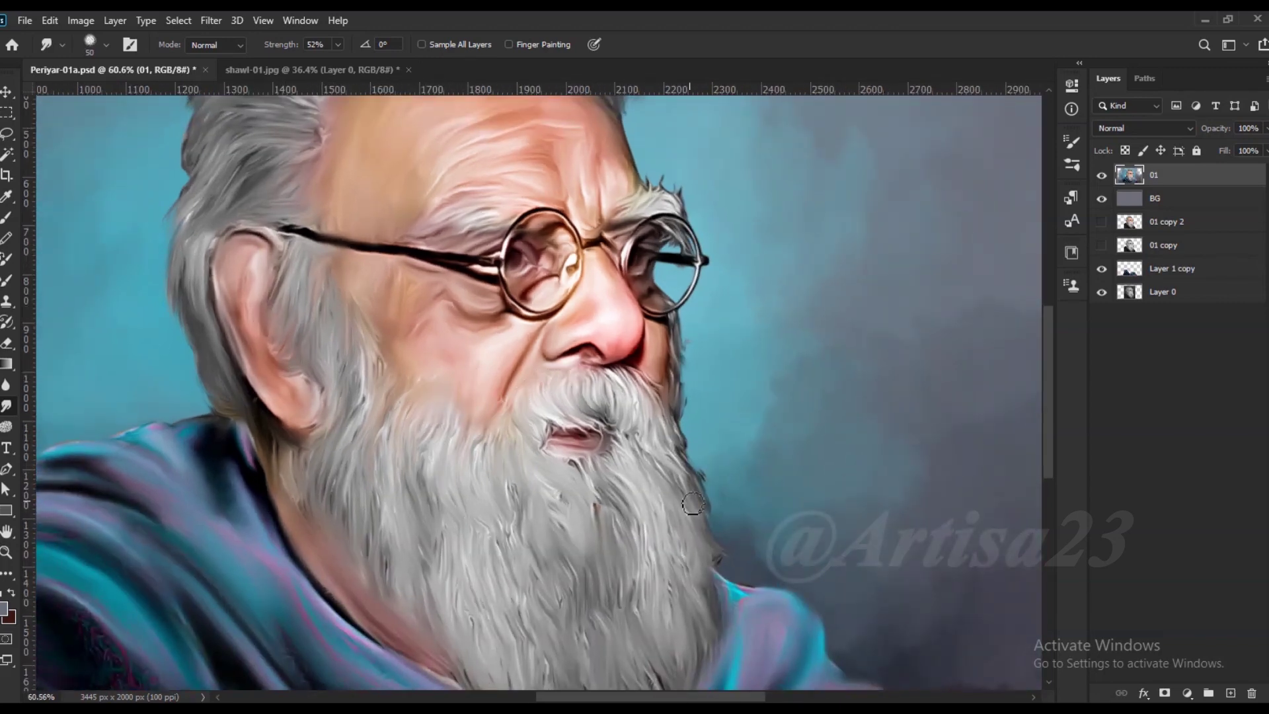
scroll(727, 549, "up", 1)
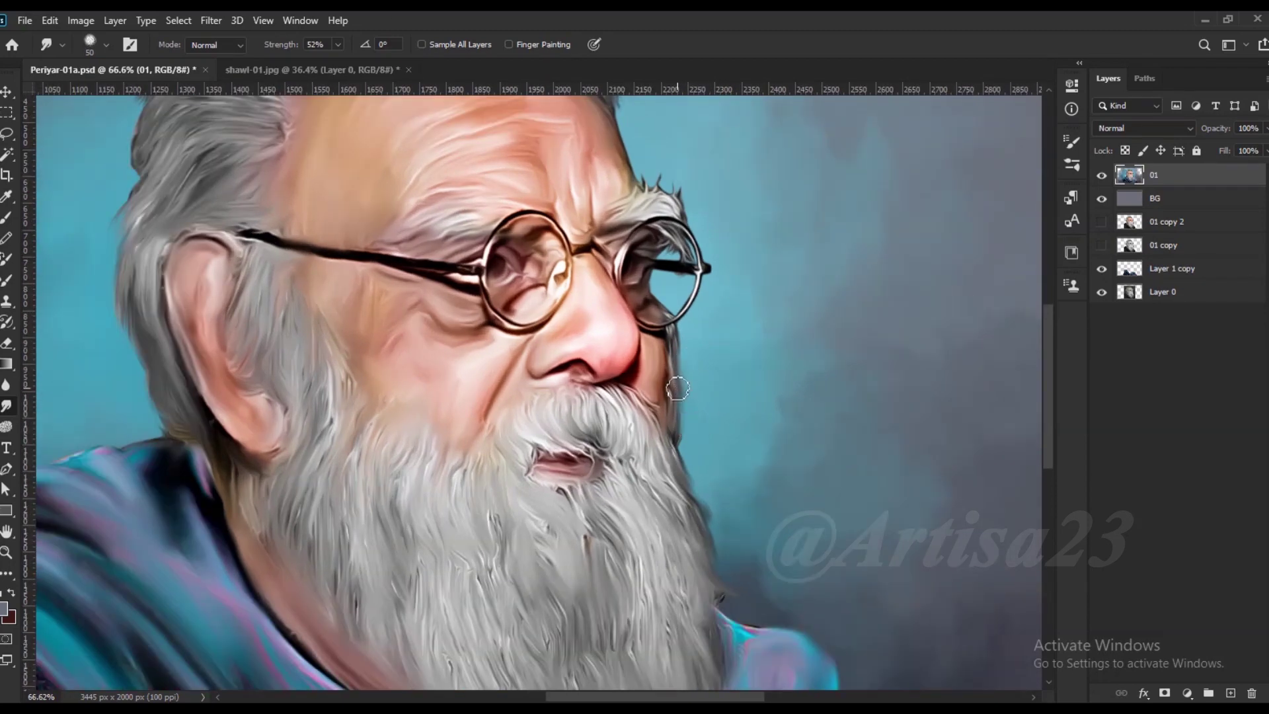
scroll(678, 390, "up", 4)
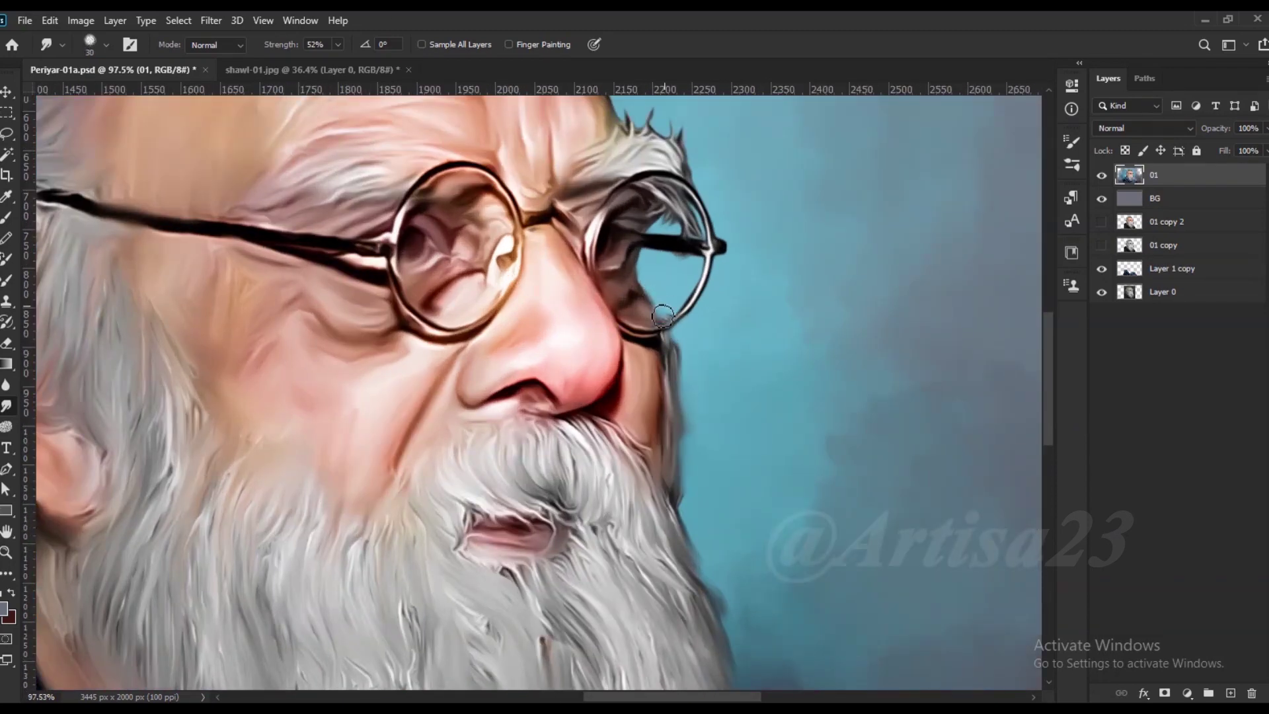
- At brush size 25, smooth the glasses temple arm and the hair near the temple
key("bracketright")
key("bracketright")
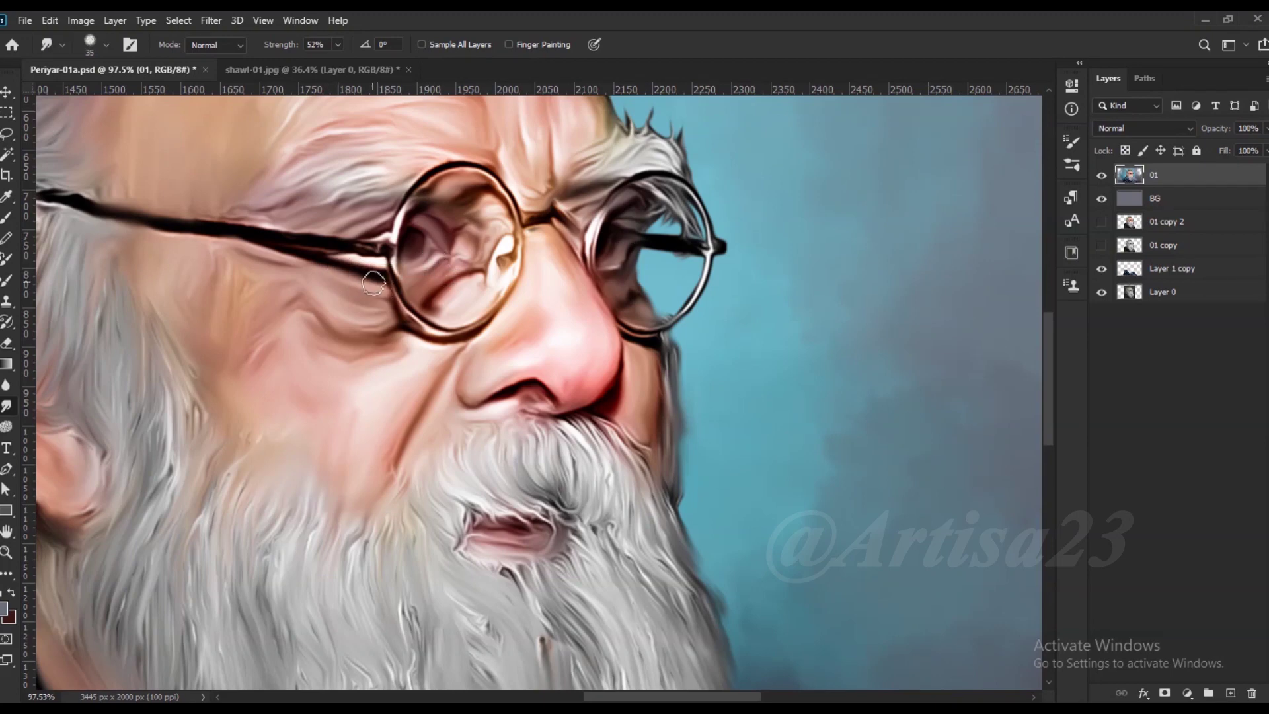
left_click_drag(285, 270, 93, 221)
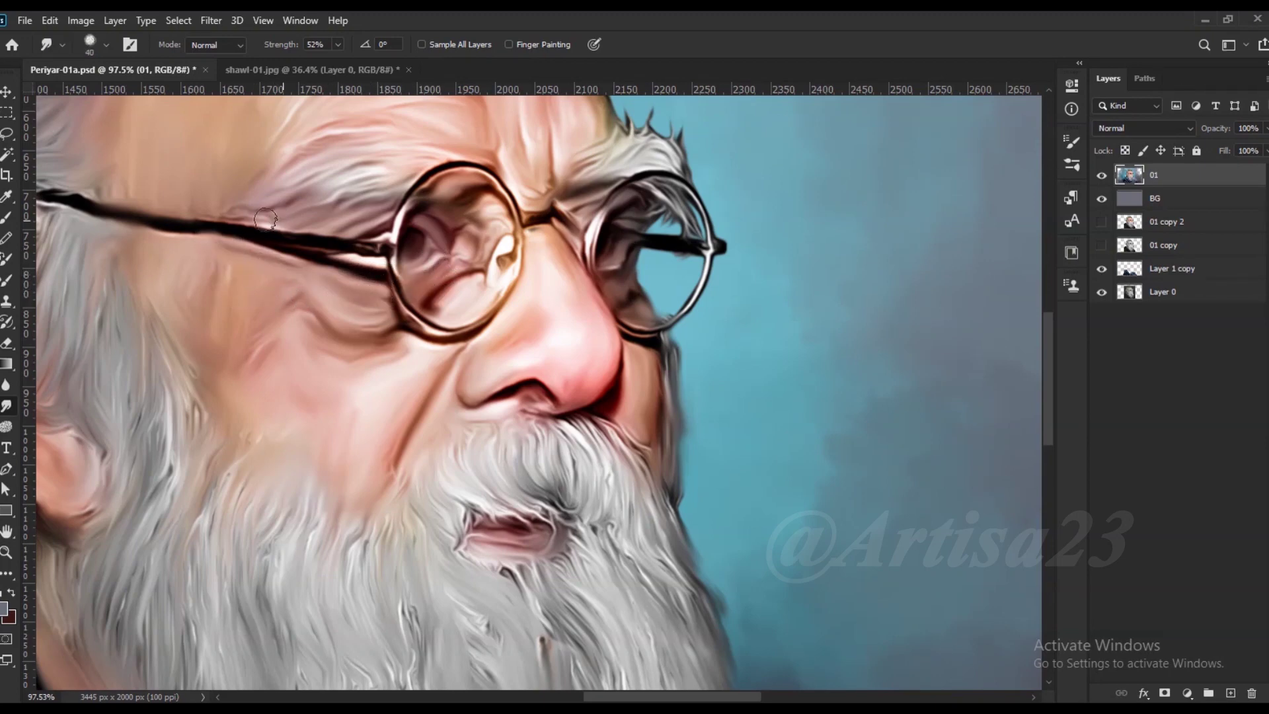
scroll(212, 280, "down", 4)
scroll(212, 279, "up", 4)
left_click_drag(165, 225, 100, 218)
scroll(431, 200, "down", 3)
scroll(431, 200, "up", 3)
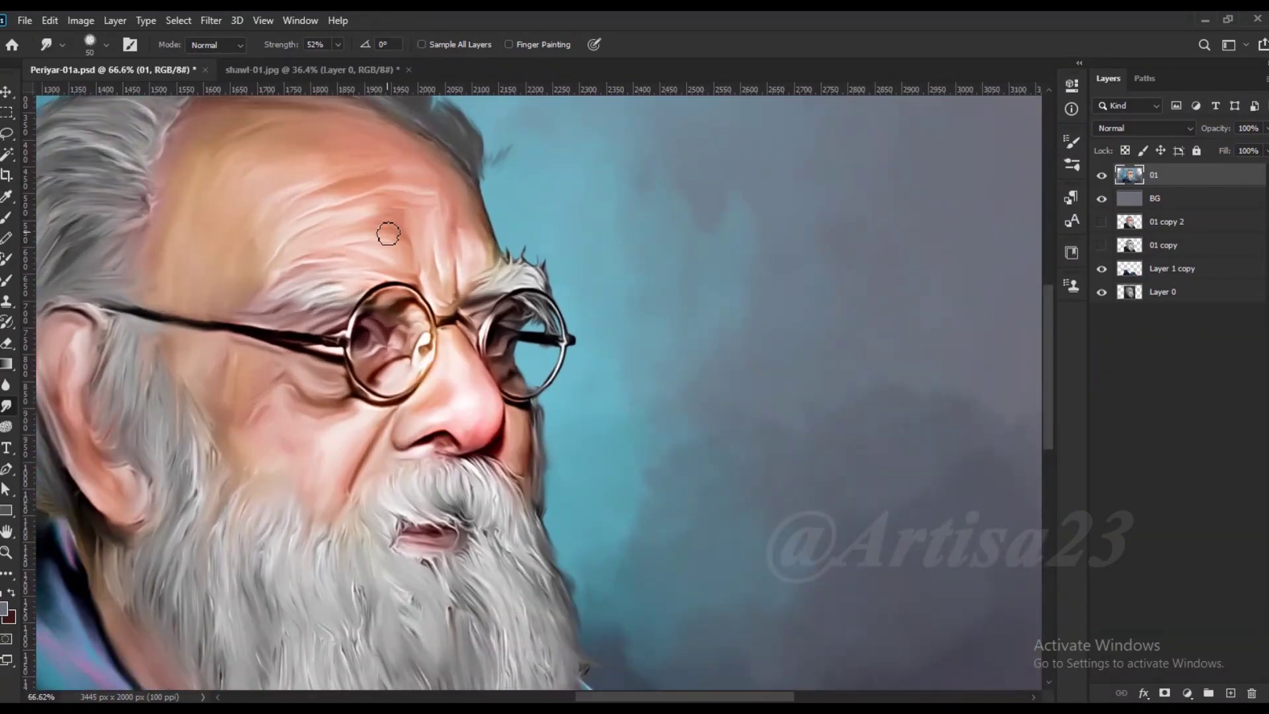
- Back at size 70, smooth the forehead wrinkles and soften the skin across the forehead
key("bracketleft")
key("bracketleft")
key("bracketleft")
mouse_move(249, 126)
left_mouse_down()
mouse_move(211, 192)
mouse_move(251, 257)
left_mouse_up()
left_click_drag(297, 218, 370, 198)
left_click_drag(272, 261, 340, 255)
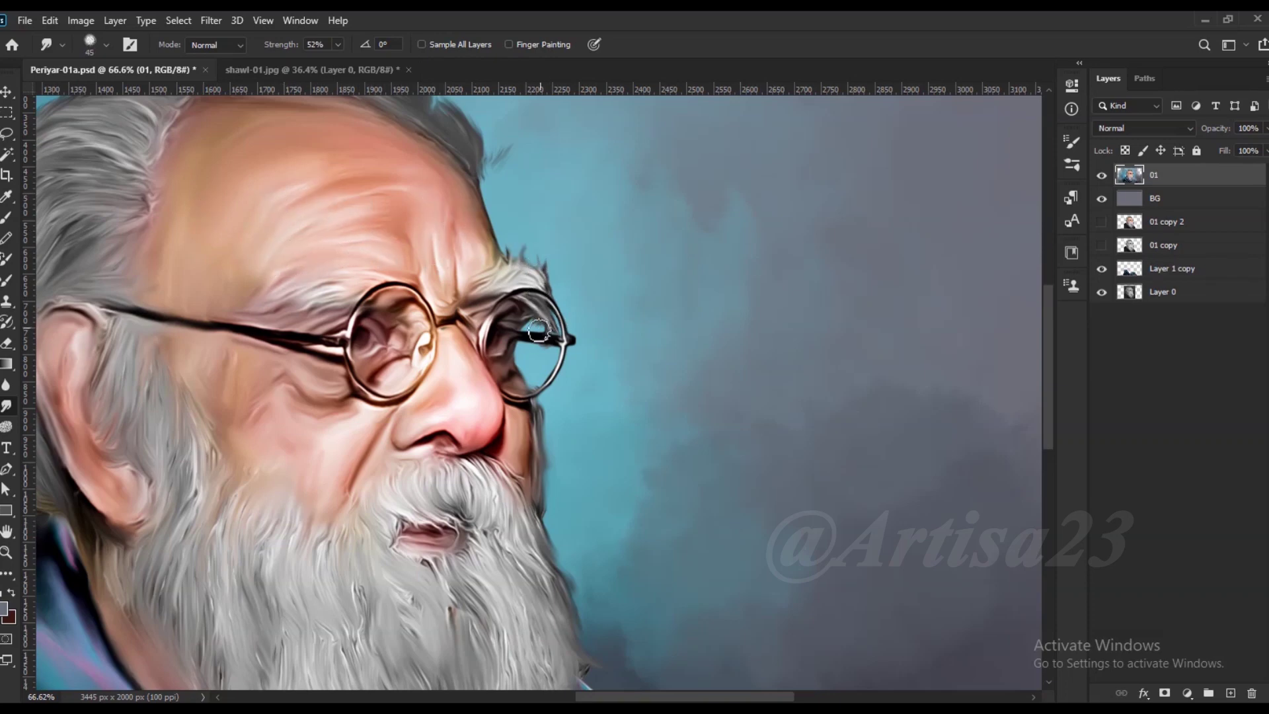
scroll(538, 331, "down", 3)
scroll(473, 221, "up", 1)
- Smudge hair strands along the top of the head and smear them into the hairline skin
key("bracketright")
key("bracketright")
key("bracketright")
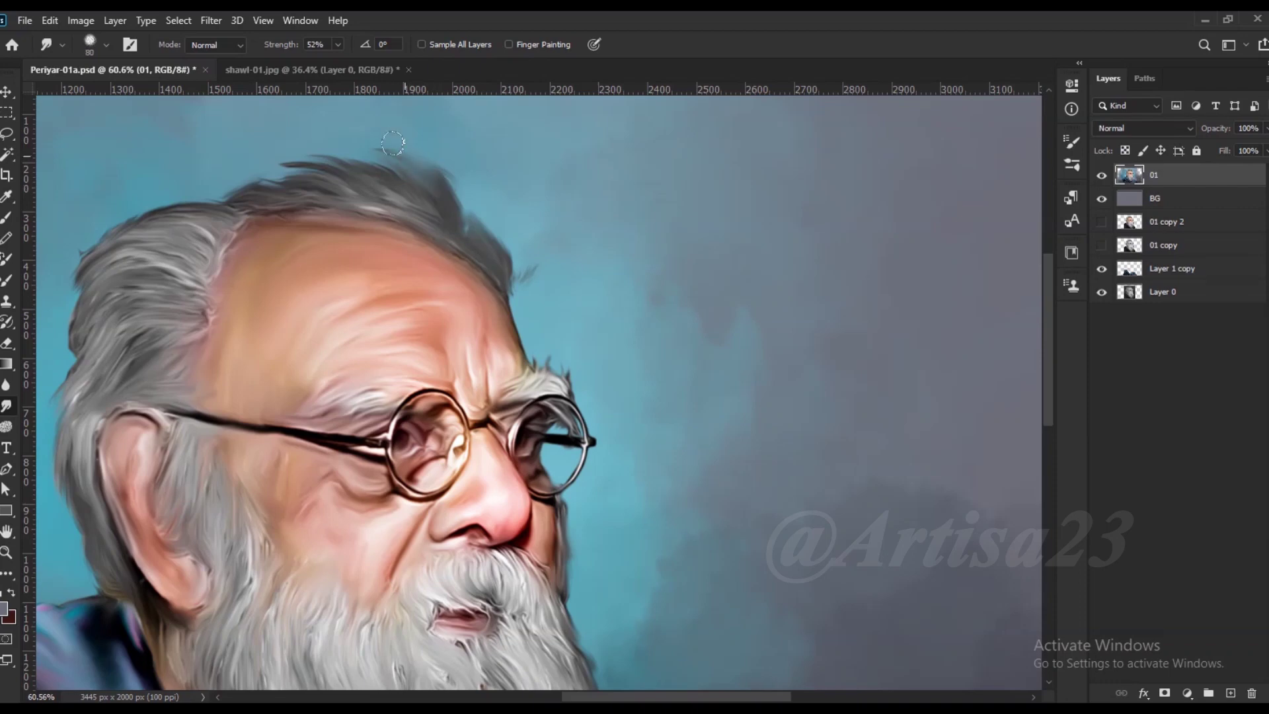
mouse_move(393, 143)
left_mouse_down()
mouse_move(284, 165)
mouse_move(433, 194)
mouse_move(492, 242)
left_mouse_up()
key("bracketleft")
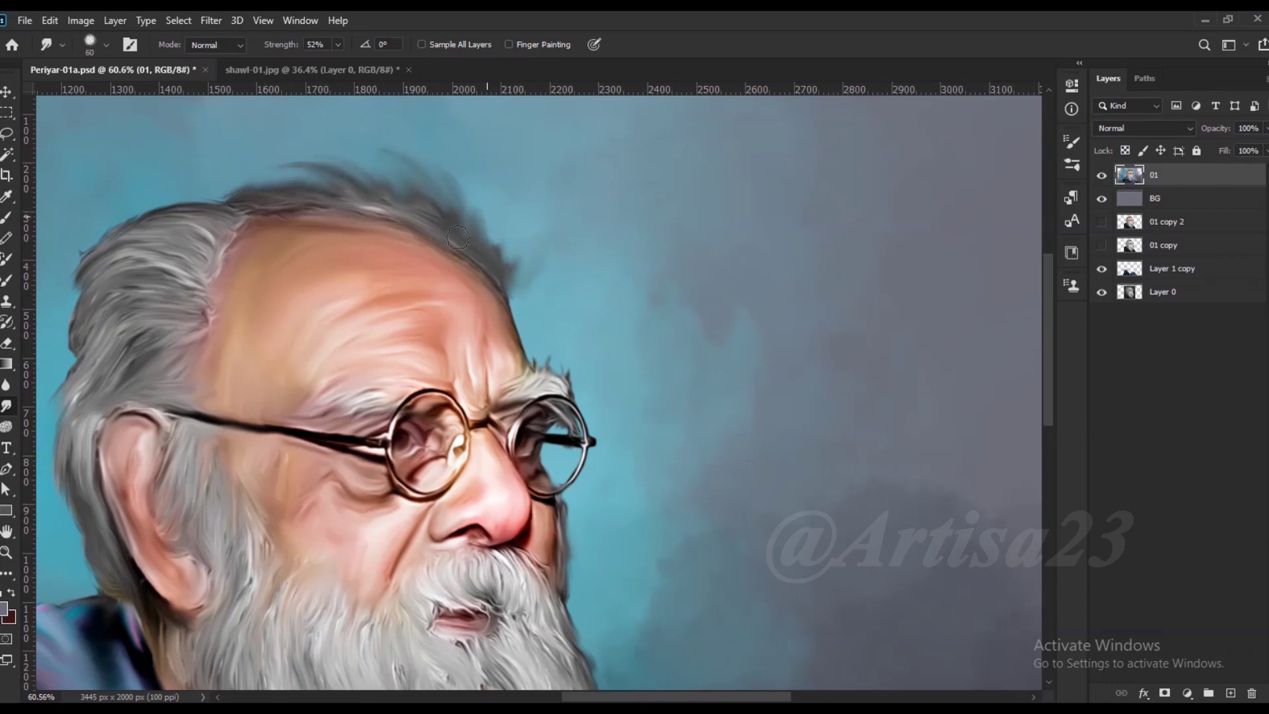
mouse_move(383, 180)
left_mouse_down()
mouse_move(241, 222)
mouse_move(220, 280)
left_mouse_up()
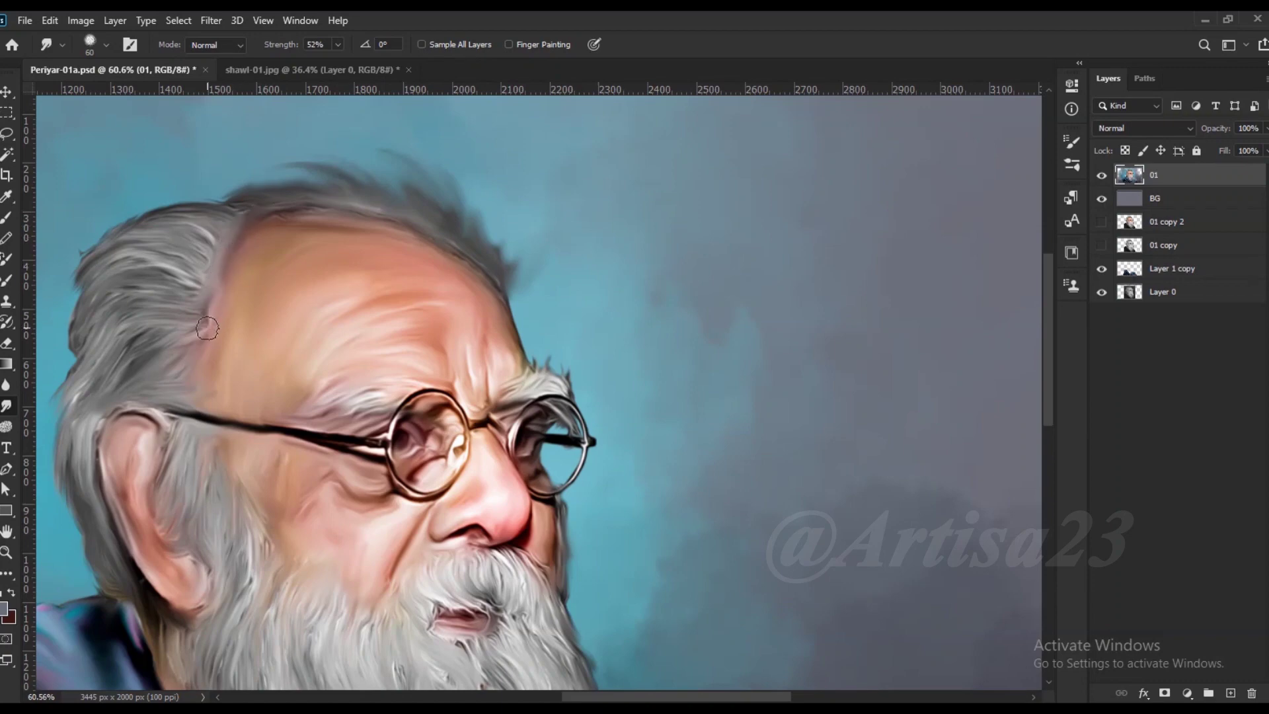
scroll(414, 505, "down", 5)
scroll(415, 504, "right", 2)
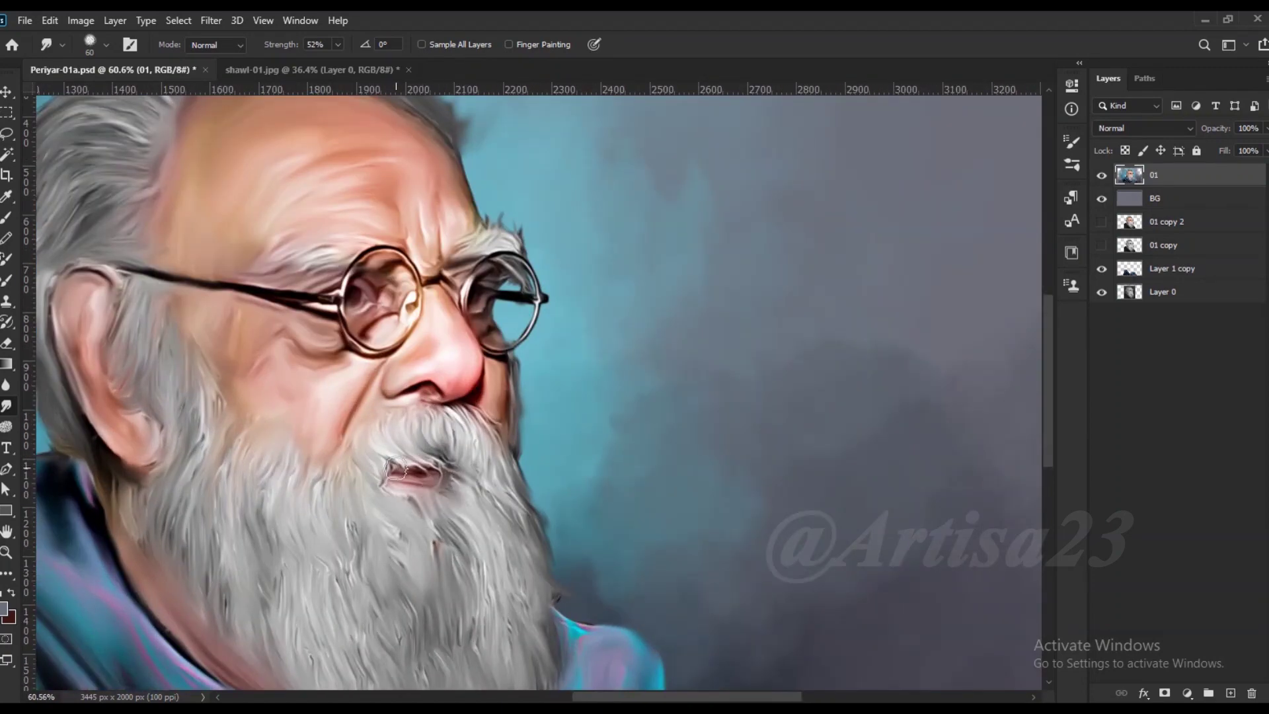
scroll(390, 515, "down", 2)
scroll(396, 575, "down", 2)
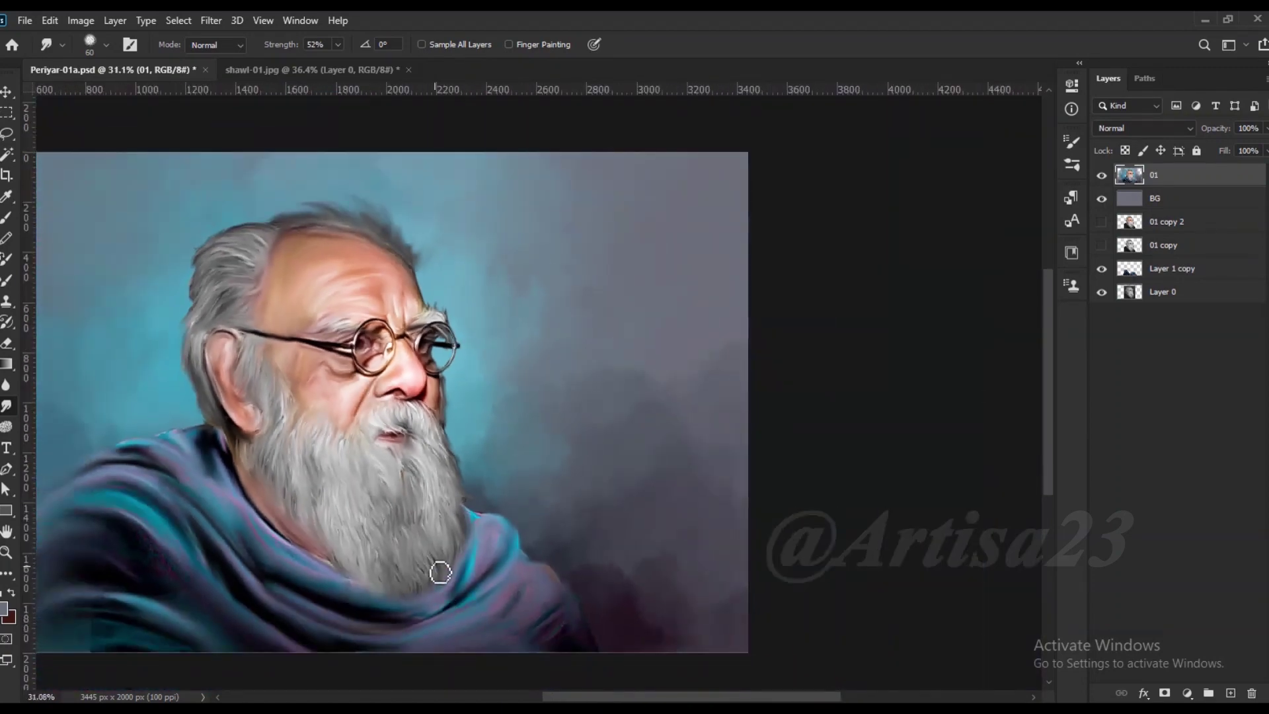
scroll(436, 509, "down", 1)
scroll(433, 450, "up", 1)
scroll(604, 300, "down", 1)
scroll(521, 389, "up", 2)
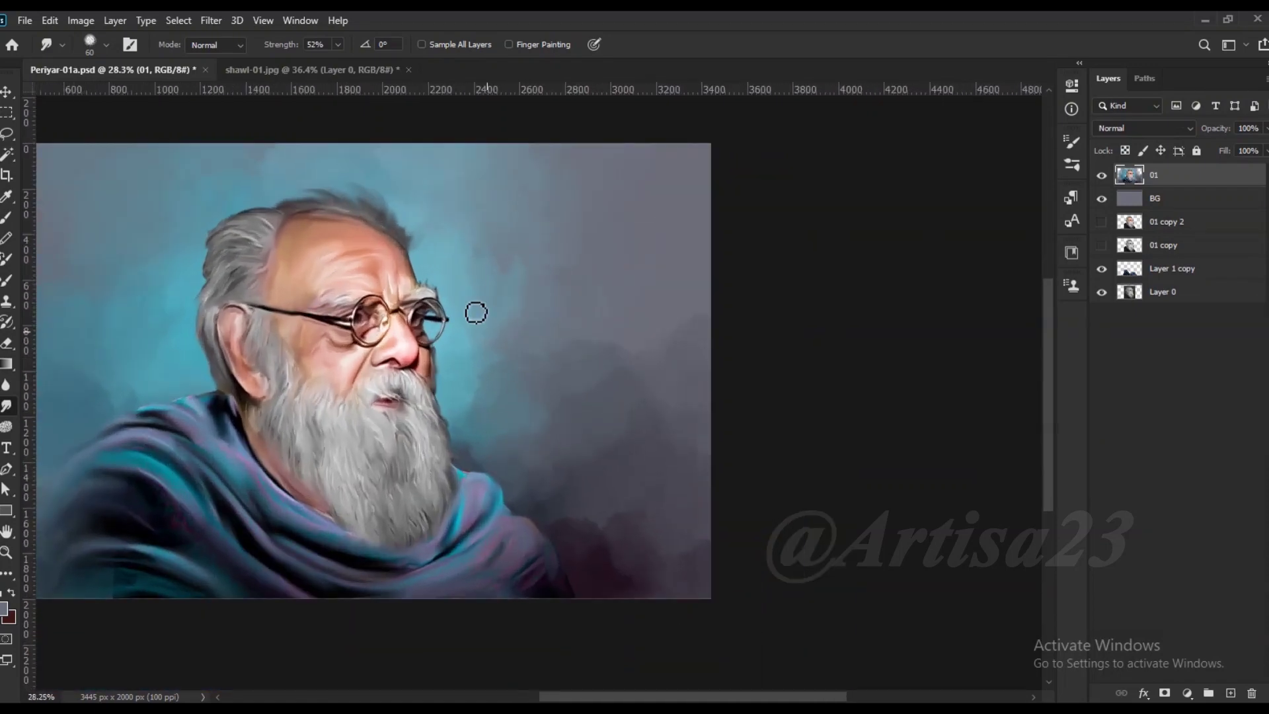
scroll(573, 276, "down", 1)
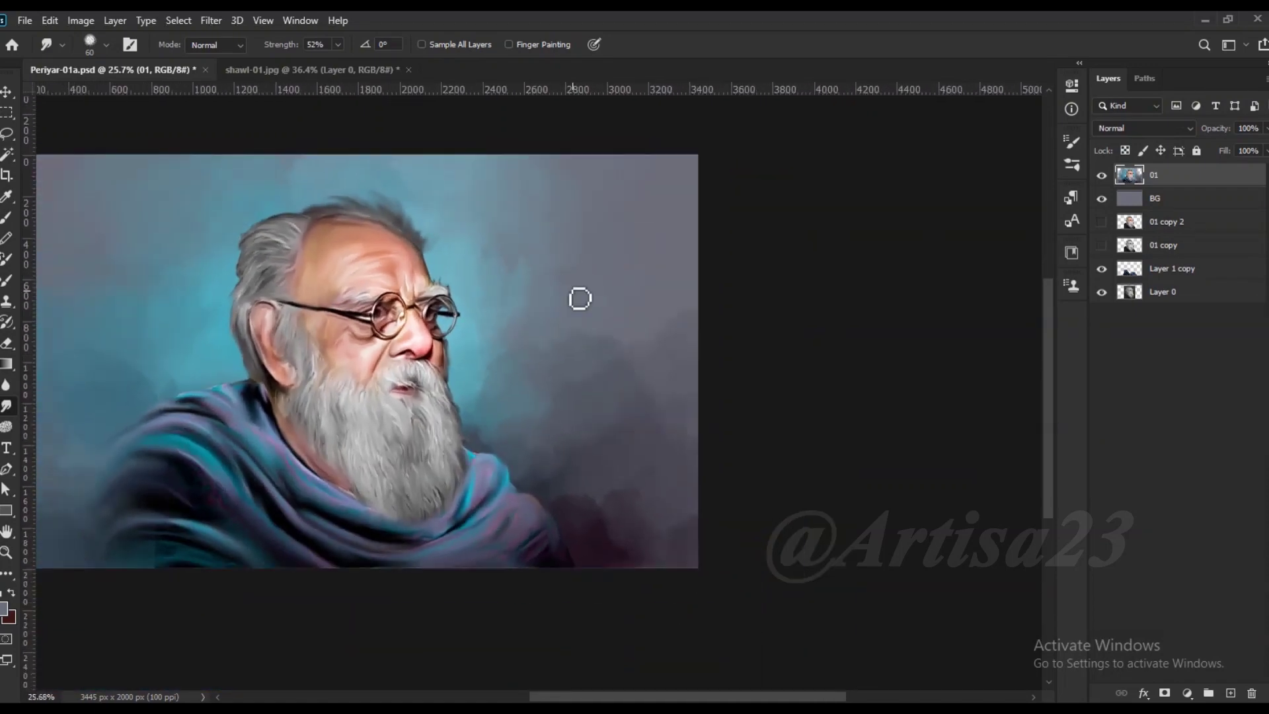
scroll(580, 298, "down", 1)
- Cut the selected figure onto its own Layer 1 and toggle it to check the cut-out gap
left_click(1146, 79)
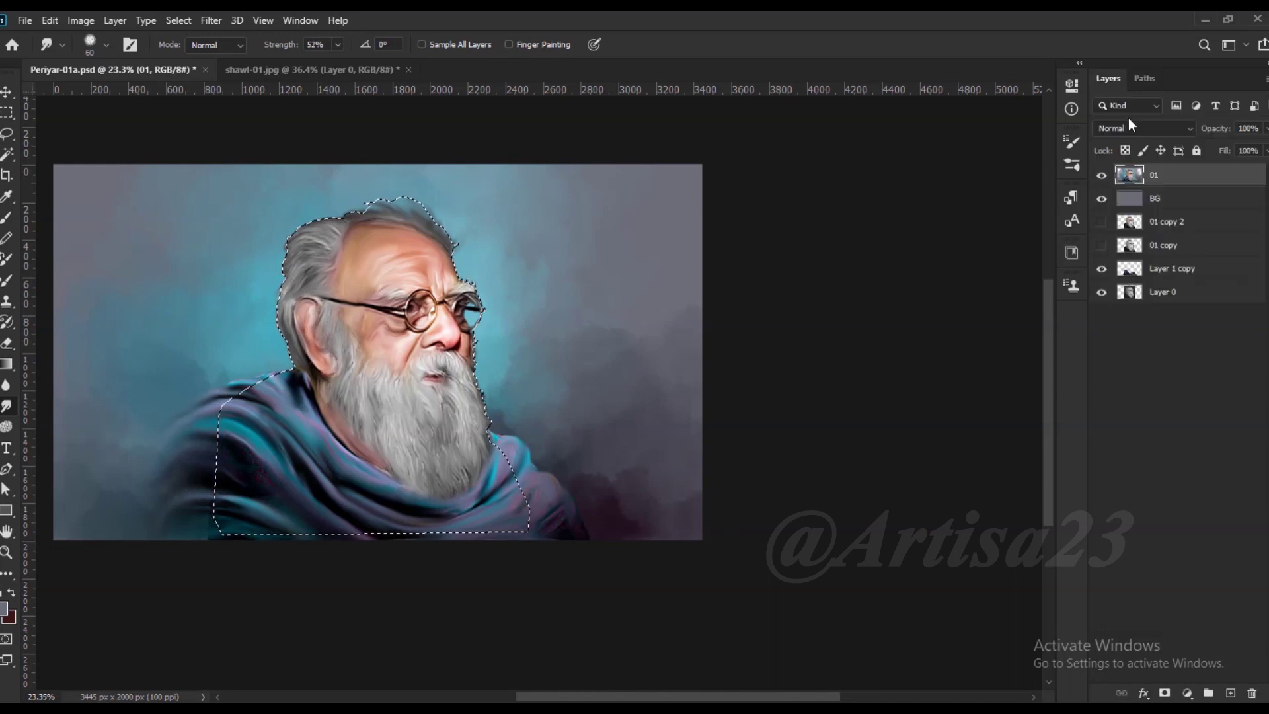
key("v")
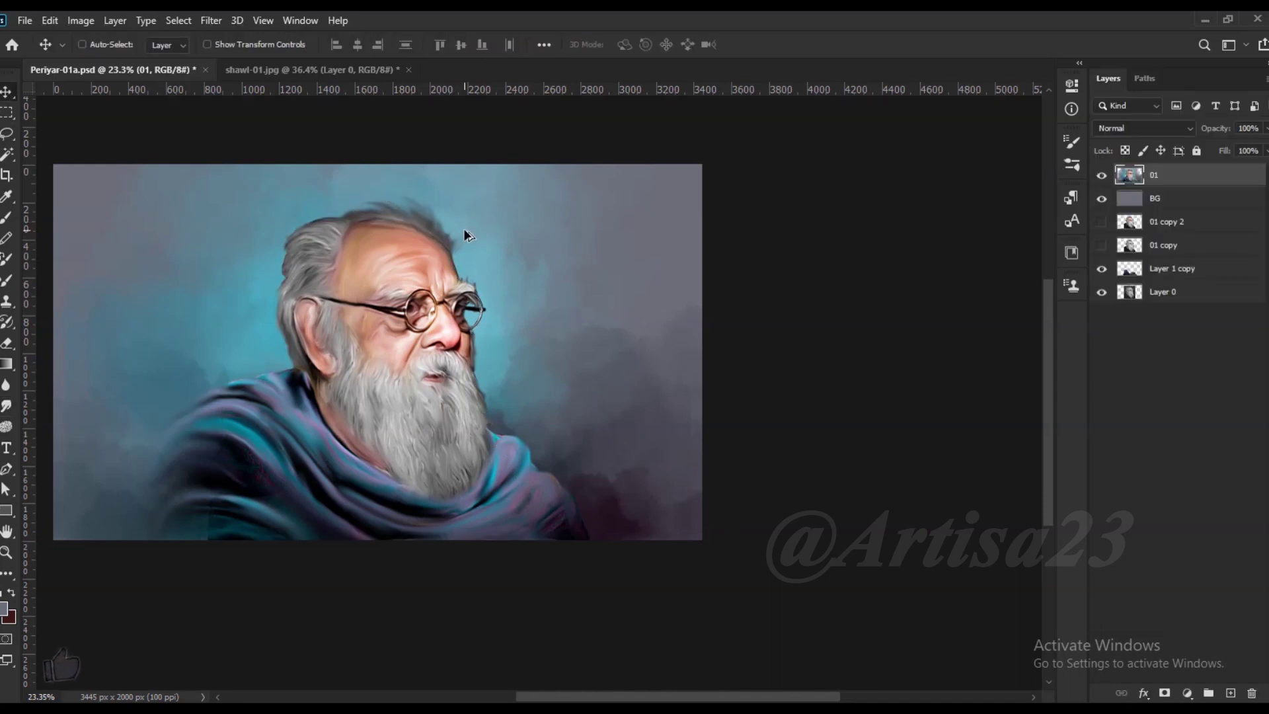
key("ctrl")
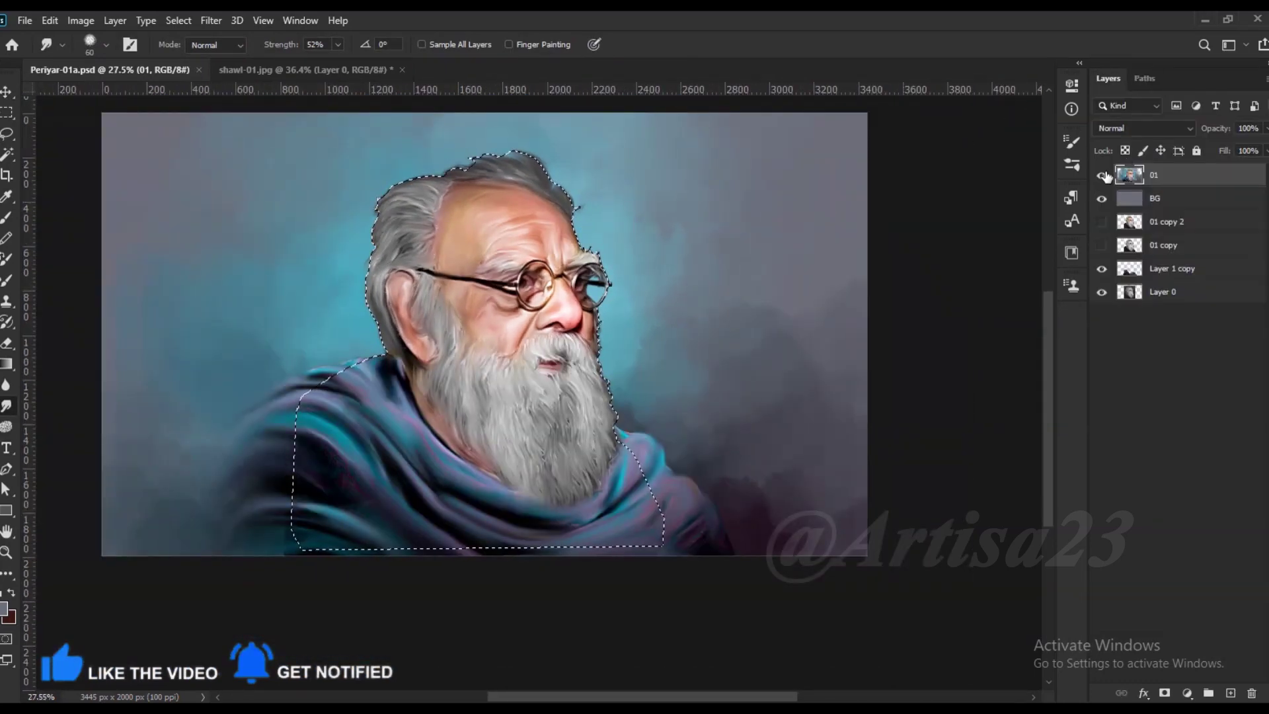
key("ctrl+shift+j")
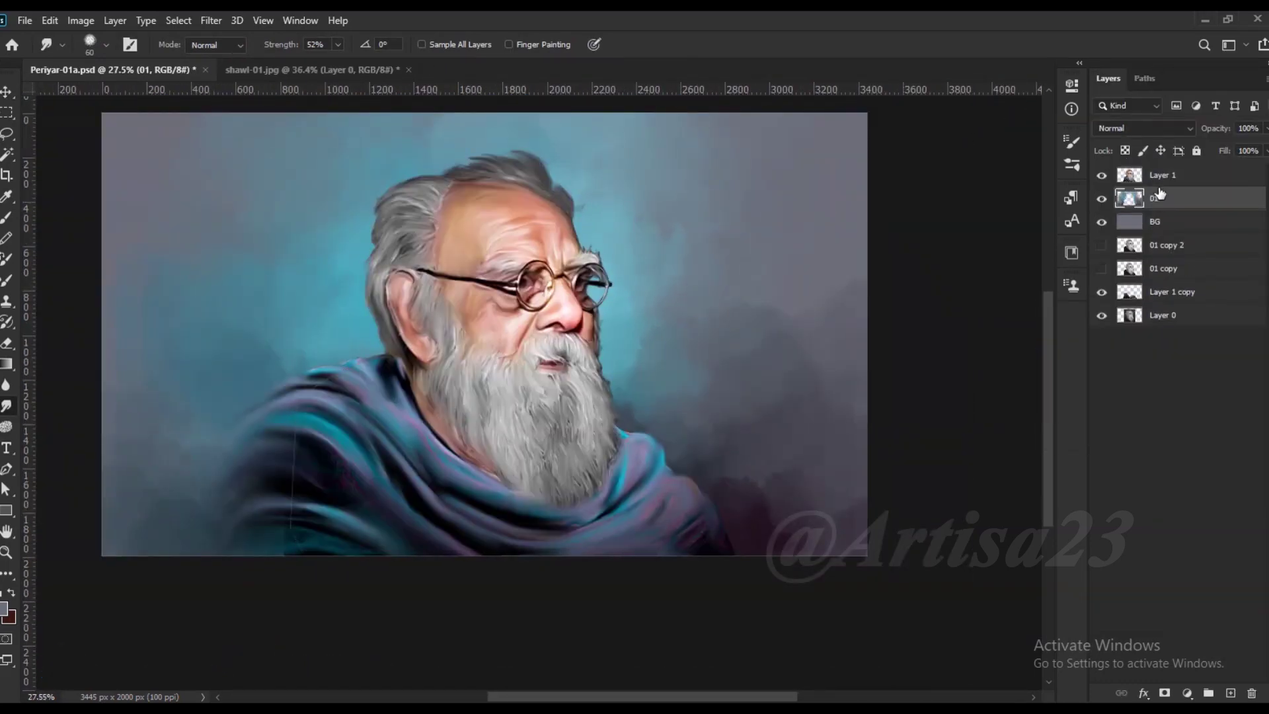
left_click(1100, 175)
left_click(1101, 175)
- Create a new empty path in the Paths panel for the shawl outline
key("p")
left_click(1143, 78)
left_click(1263, 78)
left_click(1191, 86)
key("Return")
- Trace a closed Pen path around the shawl, from the bottom edge up the right shoulder
left_click(368, 355)
left_click(231, 585)
left_click(707, 576)
left_click(739, 556)
left_click(729, 523)
left_click(706, 495)
scroll(682, 475, "up", 2)
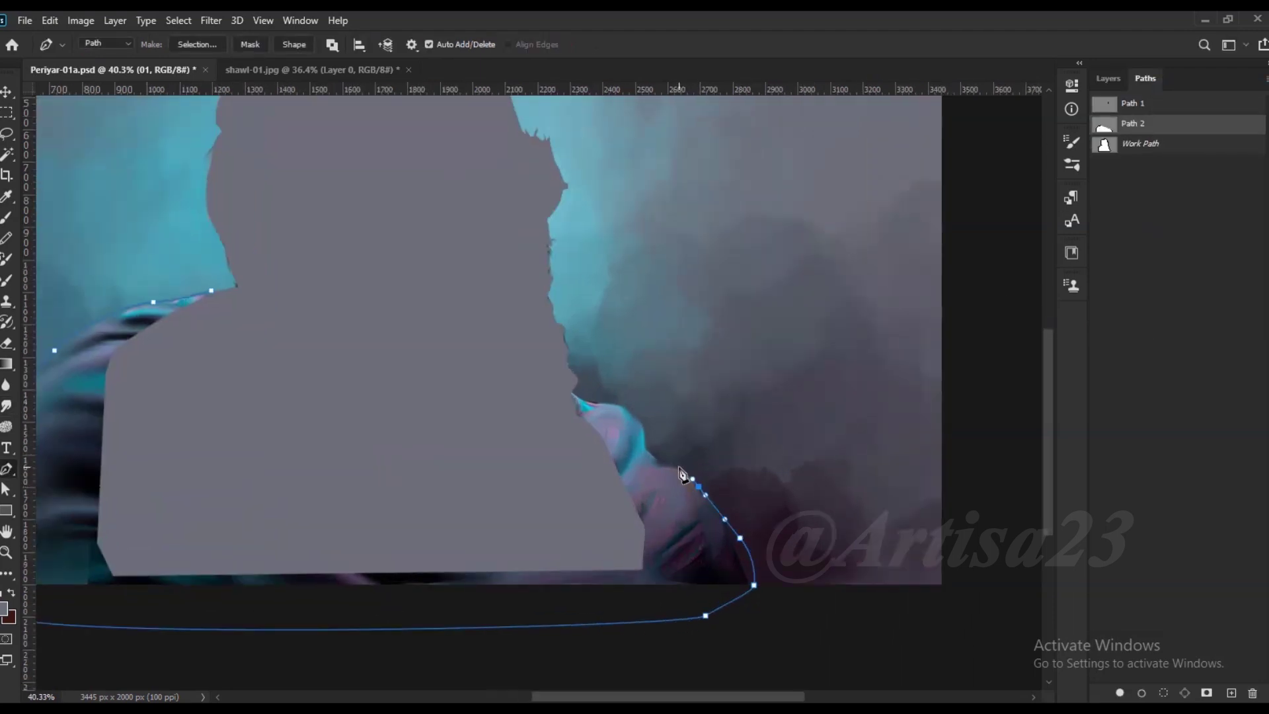
left_click(547, 385)
scroll(546, 390, "down", 2)
- Convert the shawl path to a selection, merge that area into Layer 1, and show Layer 1 again
right_click(323, 333)
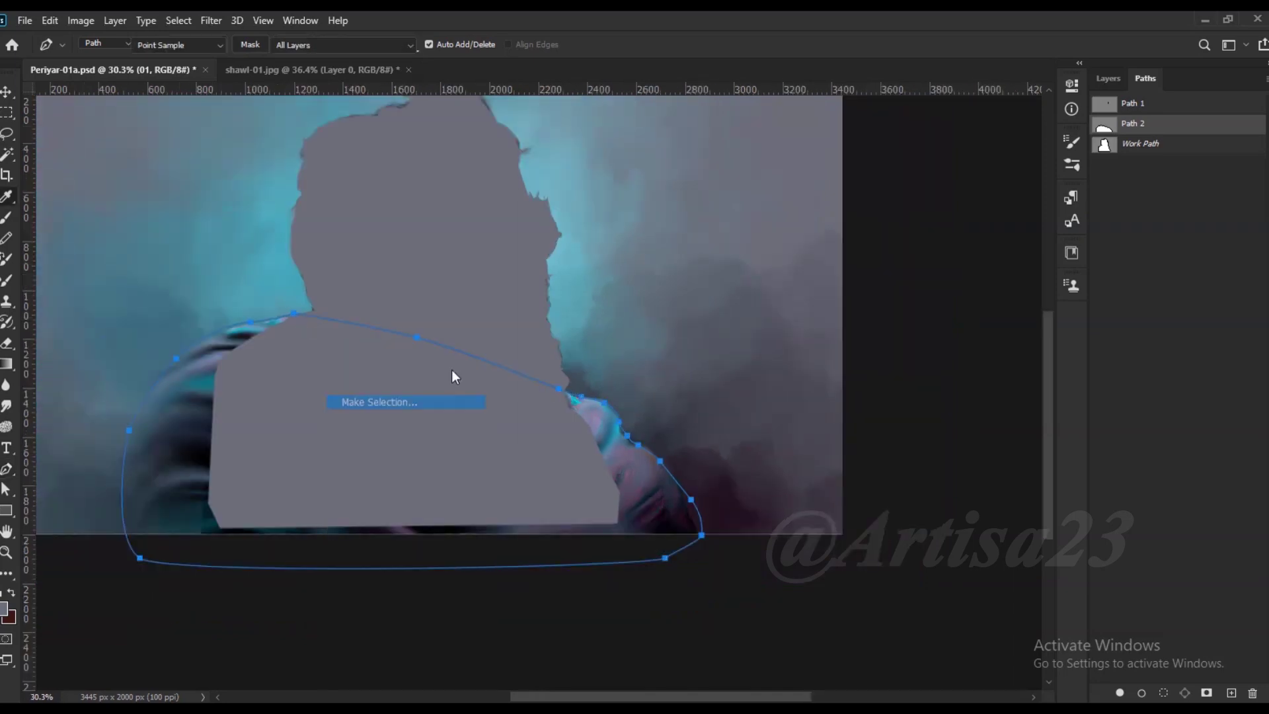
left_click(388, 400)
key("Return")
key("Delete")
key("ctrl+z")
left_click(1101, 175)
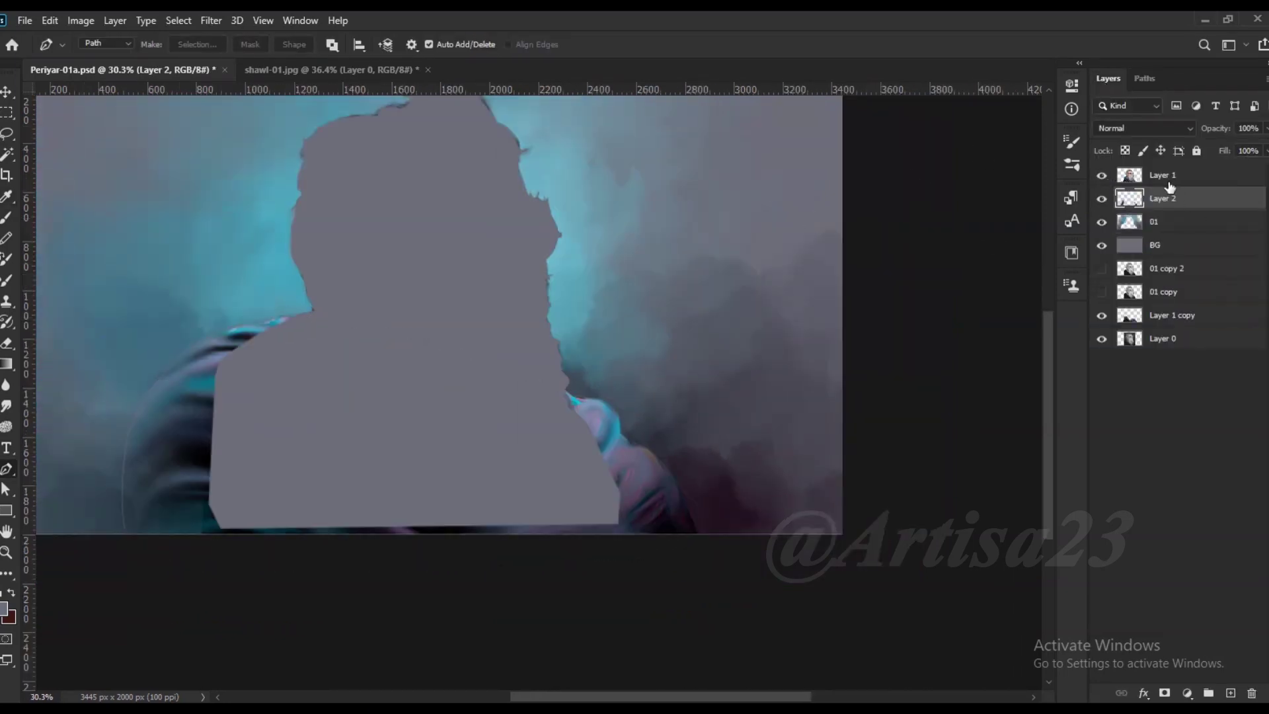
right_click(1163, 175)
key("Escape")
scroll(602, 357, "down", 1)
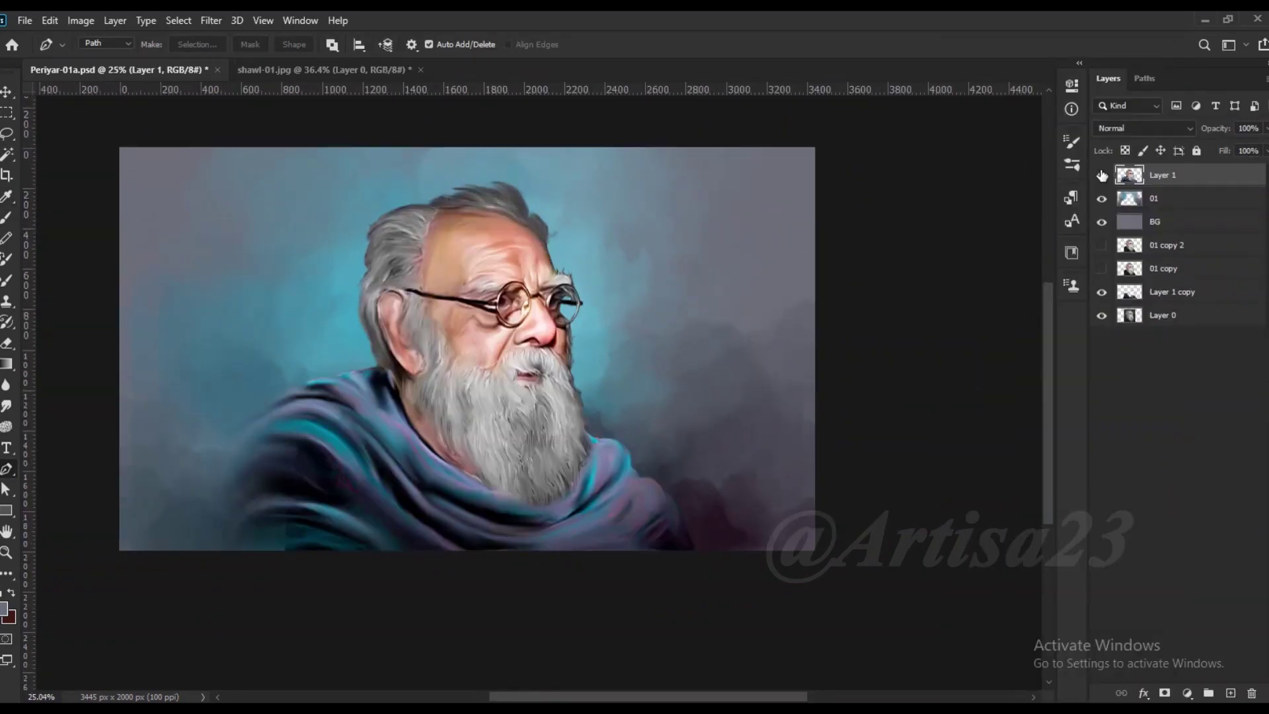
scroll(710, 238, "up", 1)
key("alt+bracketleft")
left_click(7, 405)
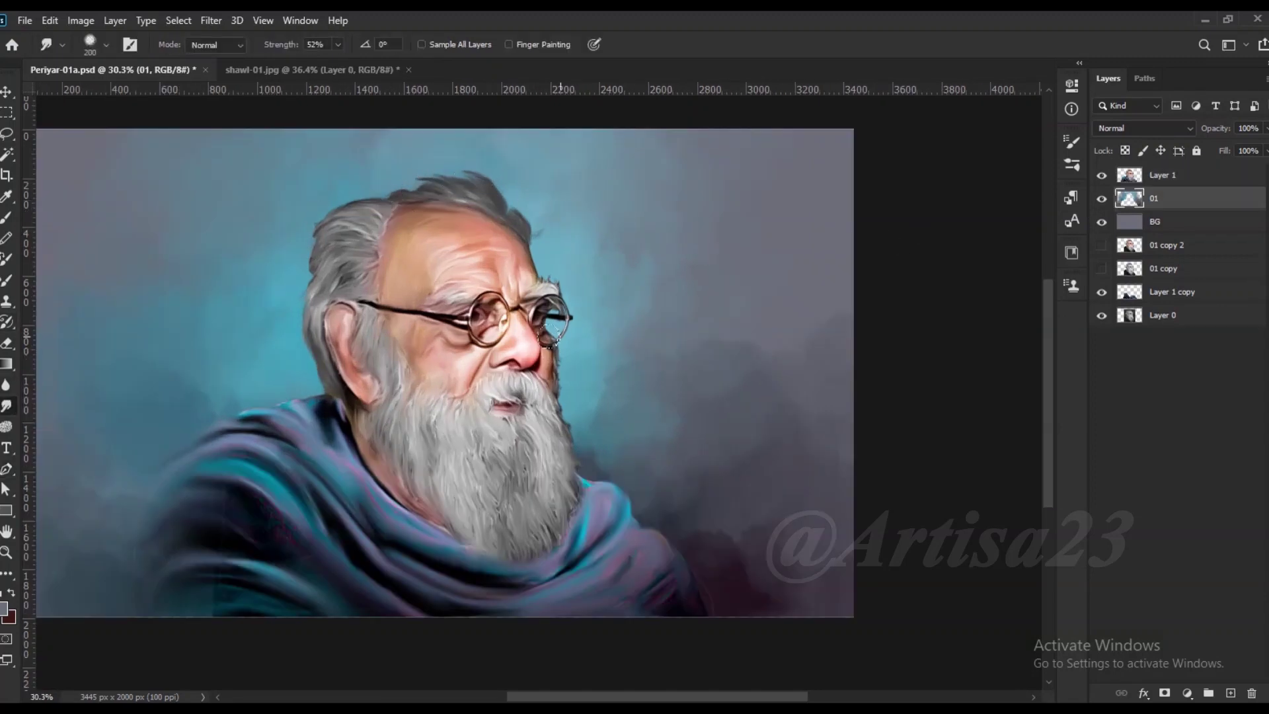
- On Layer 1, smudge wispy hair strands across the top of the head into the backdrop
scroll(444, 203, "down", 1)
scroll(444, 204, "down", 1)
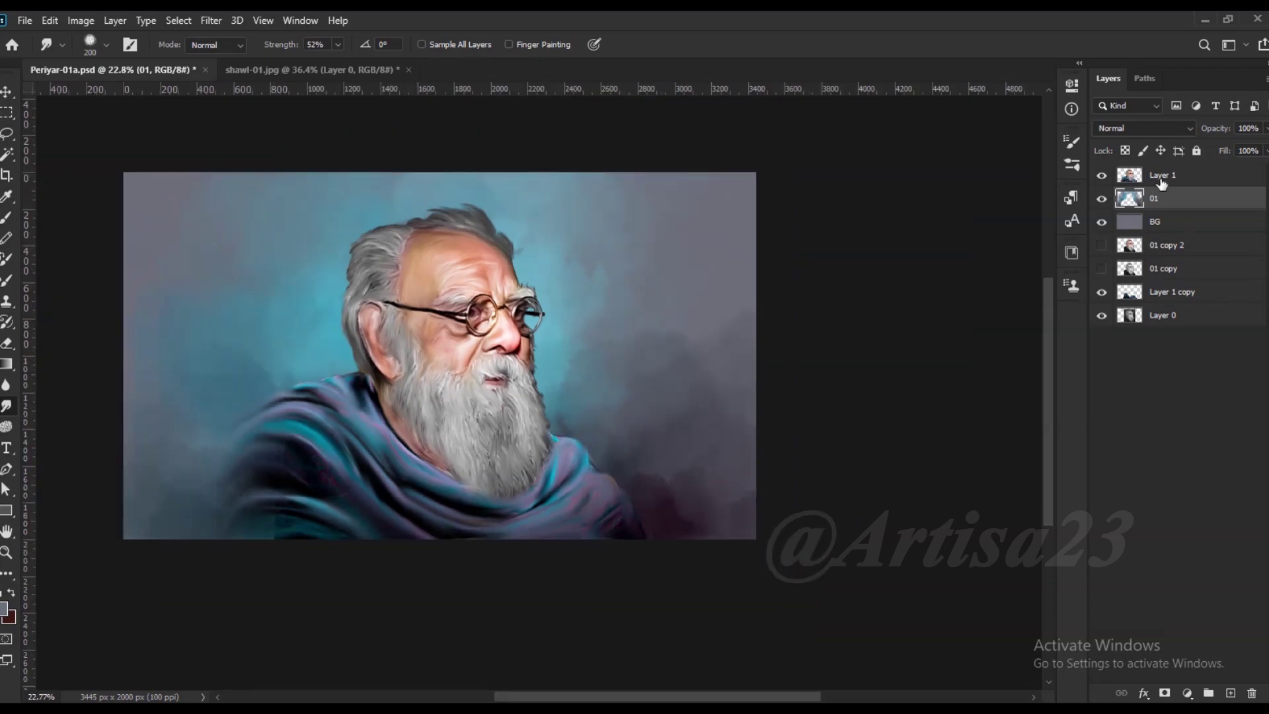
scroll(559, 465, "up", 3)
key("alt+bracketright")
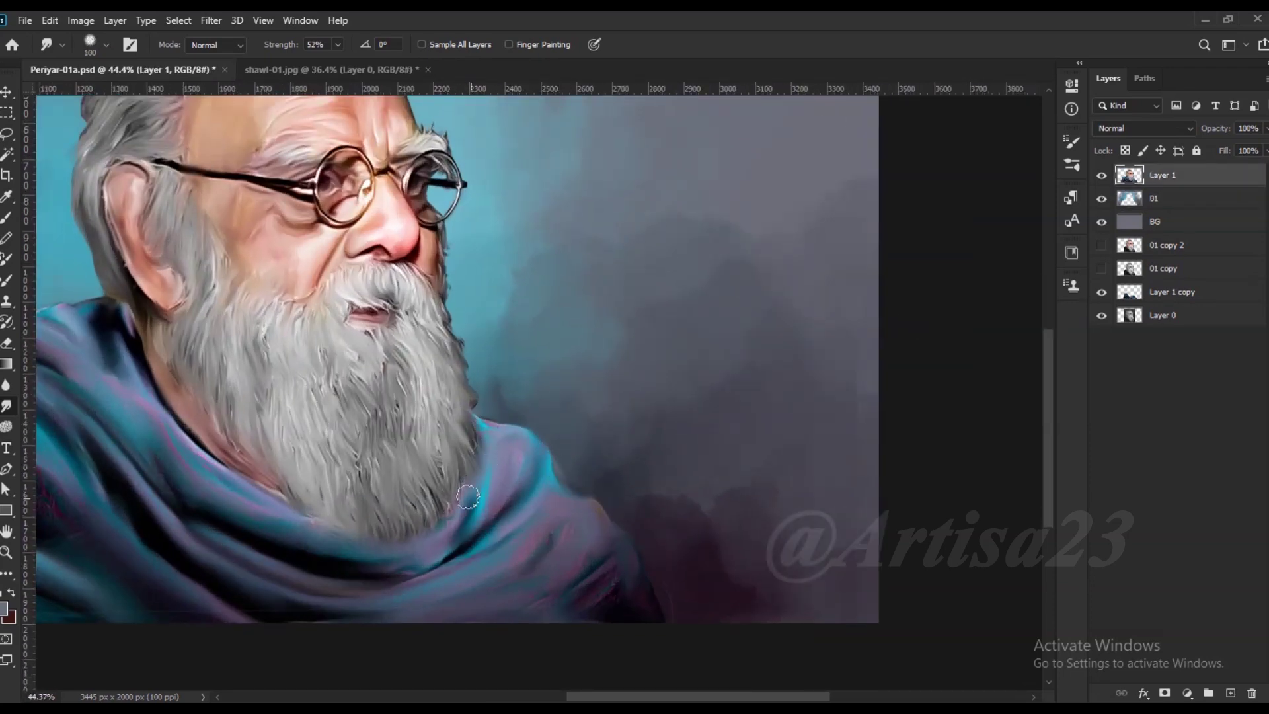
scroll(354, 385, "up", 1)
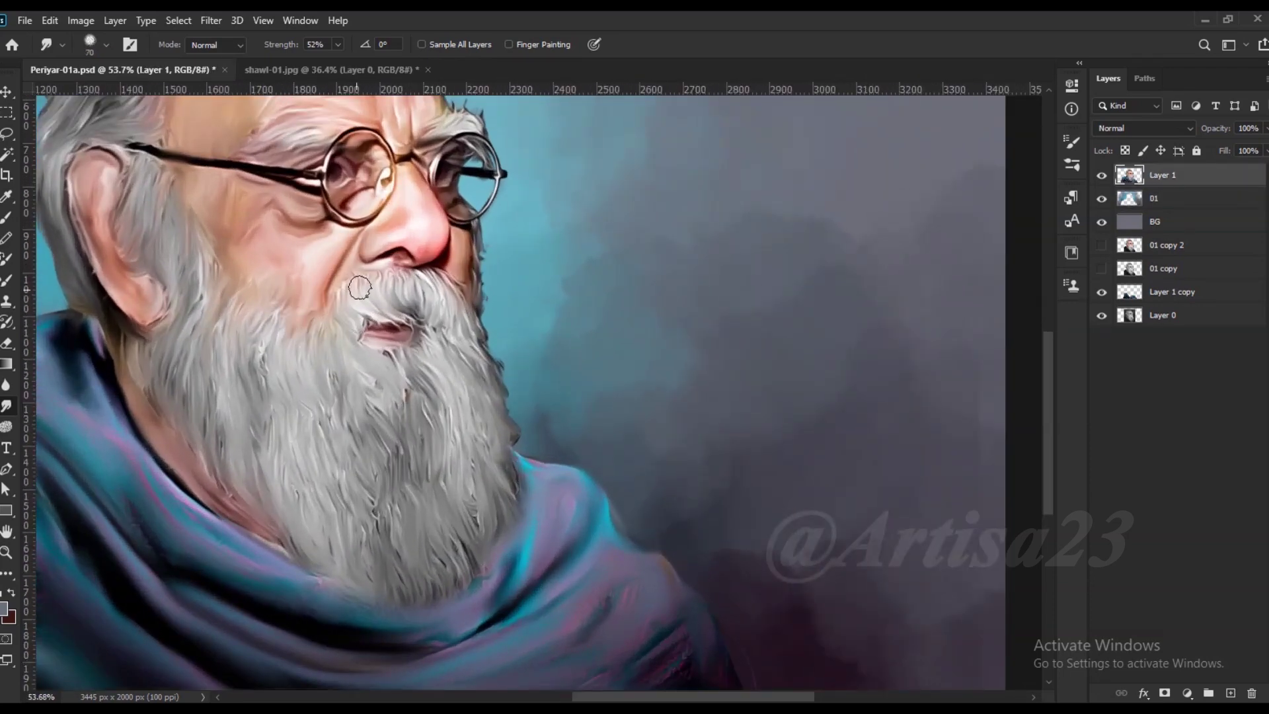
scroll(306, 391, "down", 2)
scroll(340, 368, "up", 2)
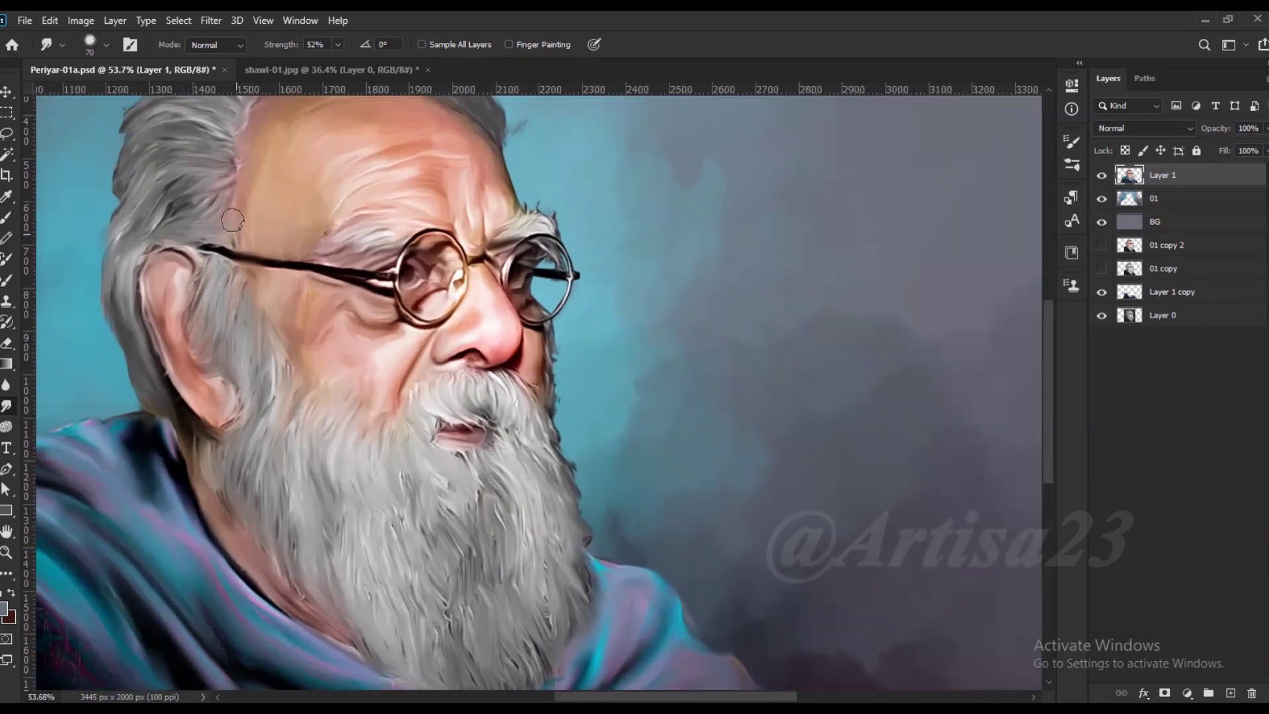
scroll(232, 283, "down", 1)
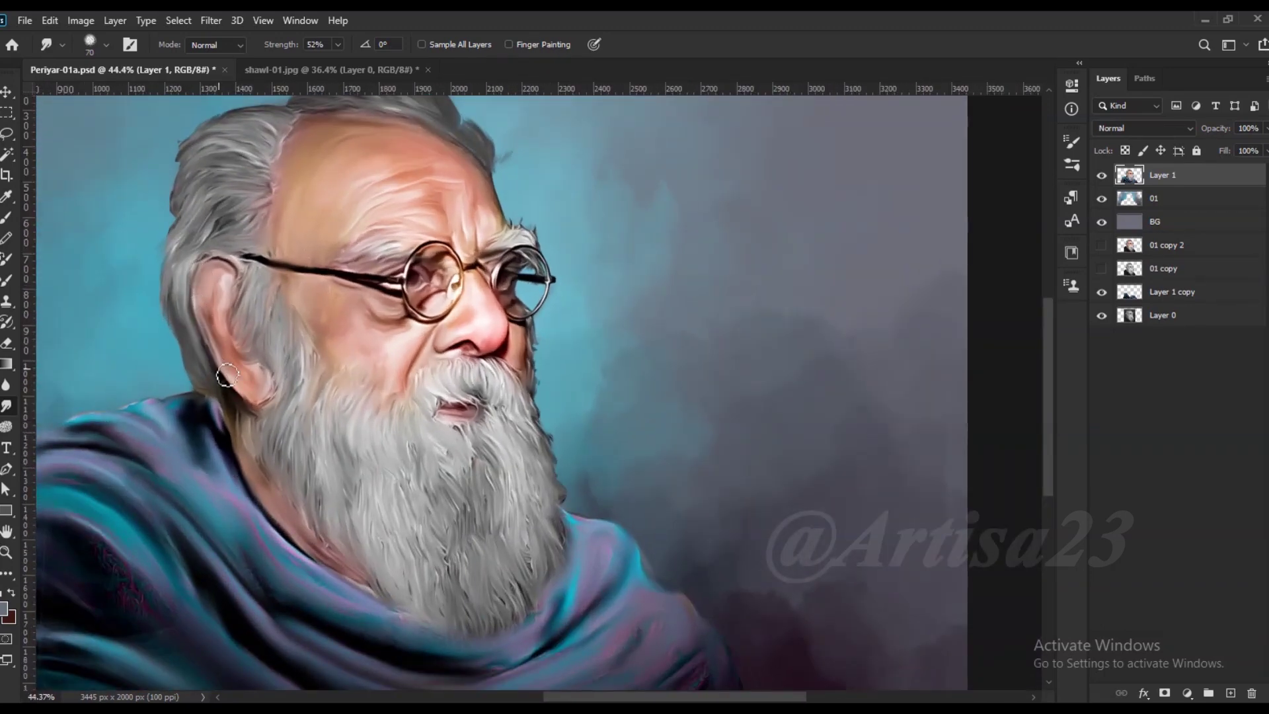
scroll(251, 238, "down", 1)
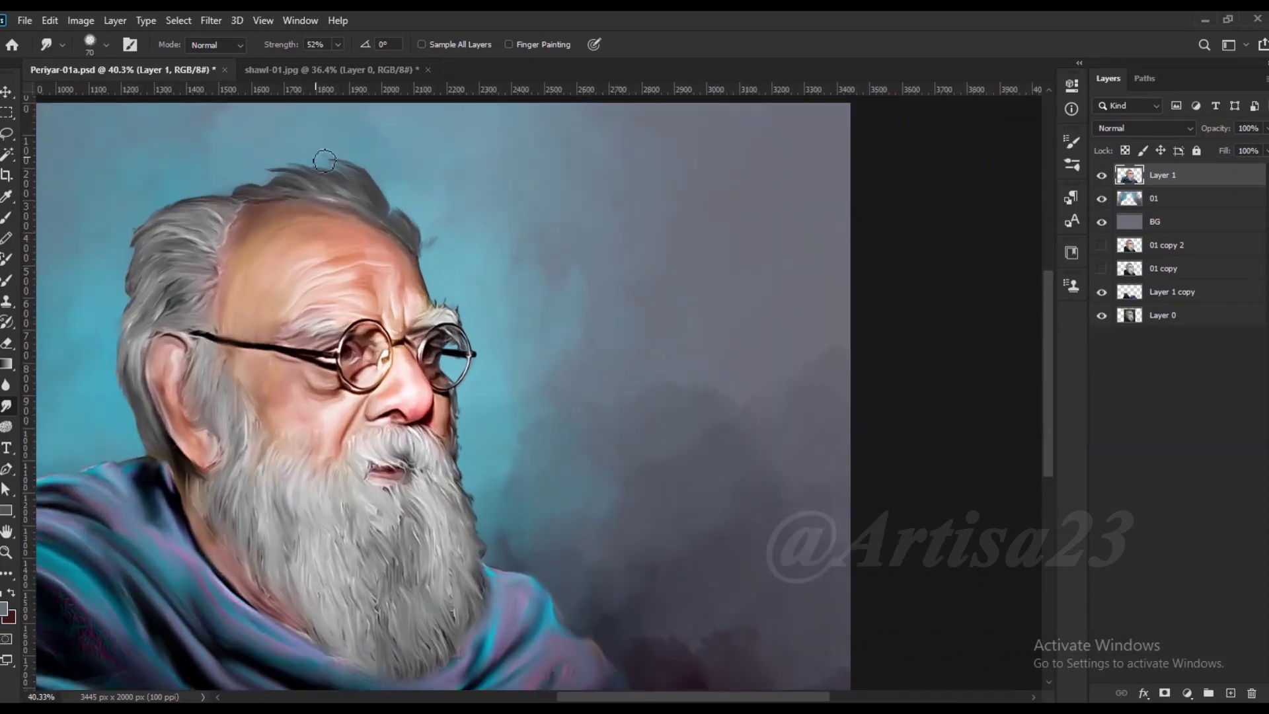
left_click_drag(271, 182, 375, 183)
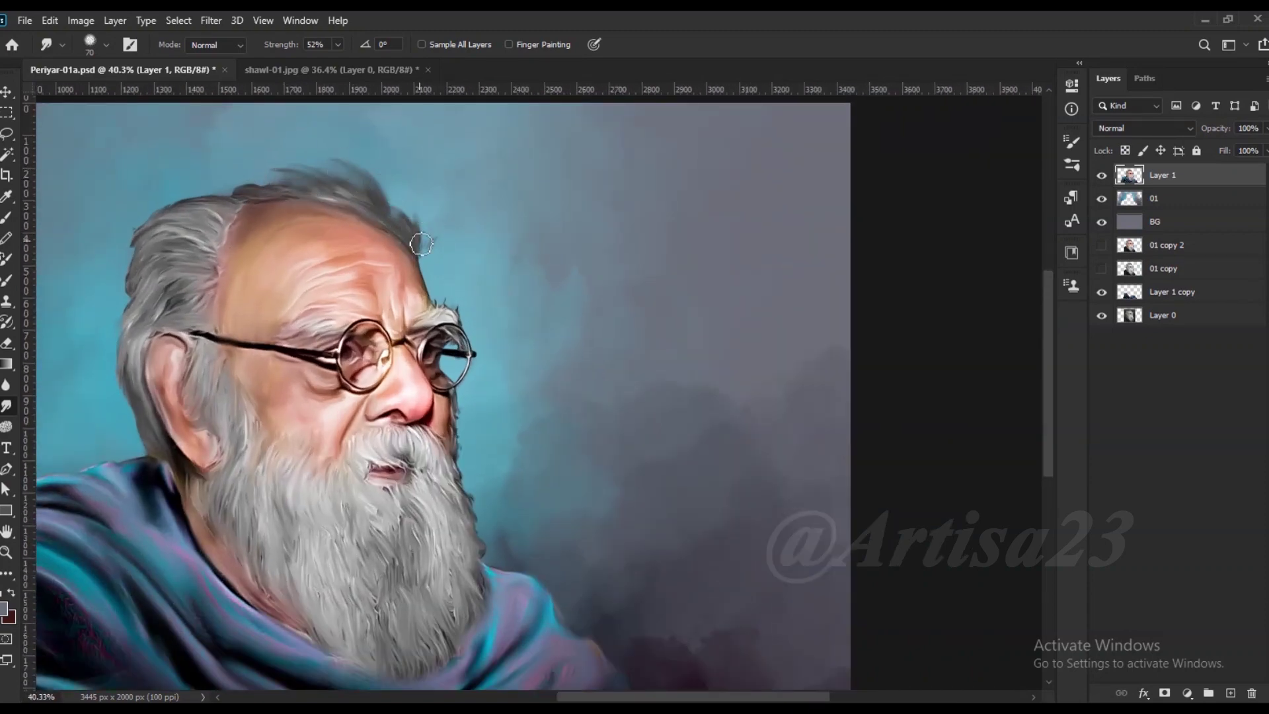
key("alt+bracketleft")
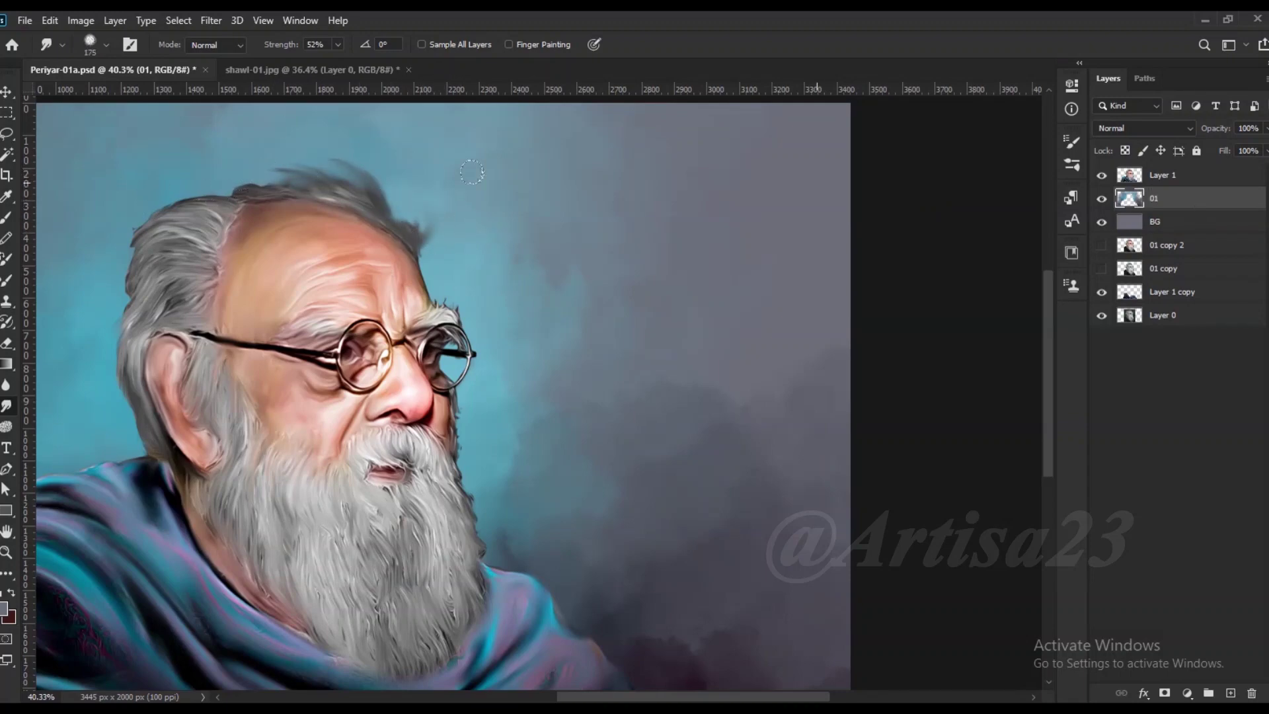
key("alt+bracketright")
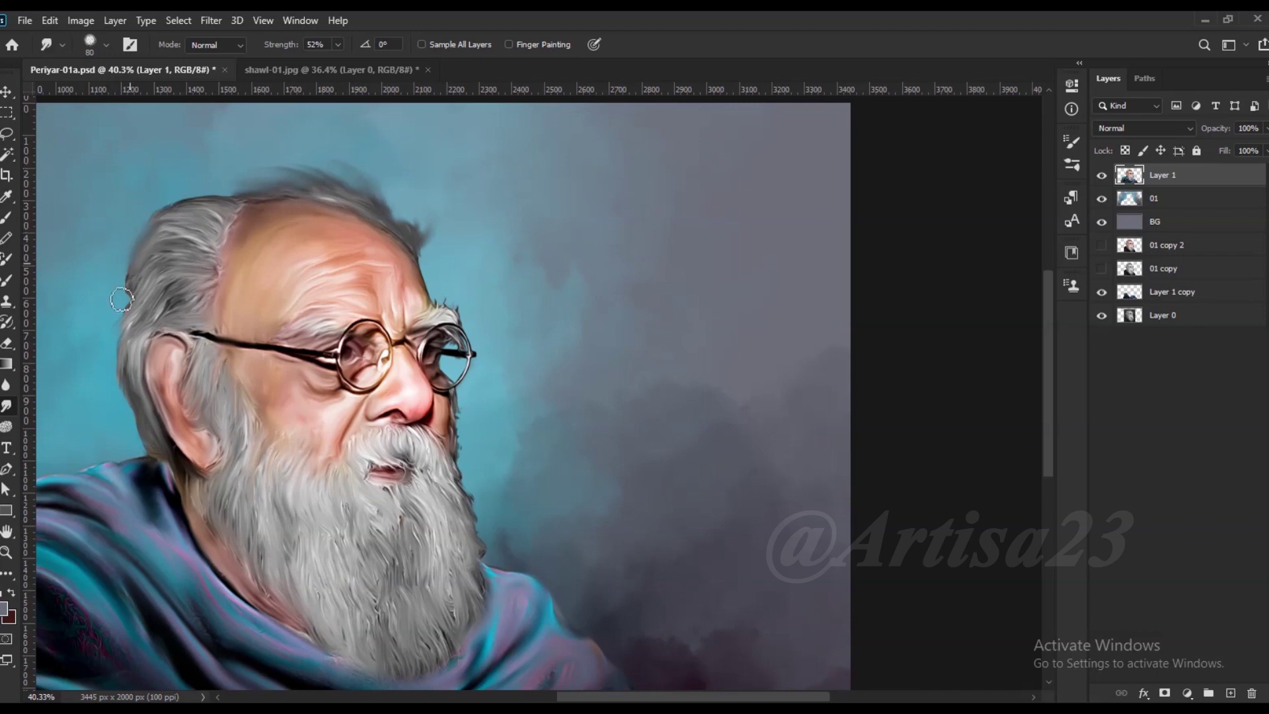
- Save the painting as a new file, Periyar-01.psd
scroll(439, 399, "up", 1)
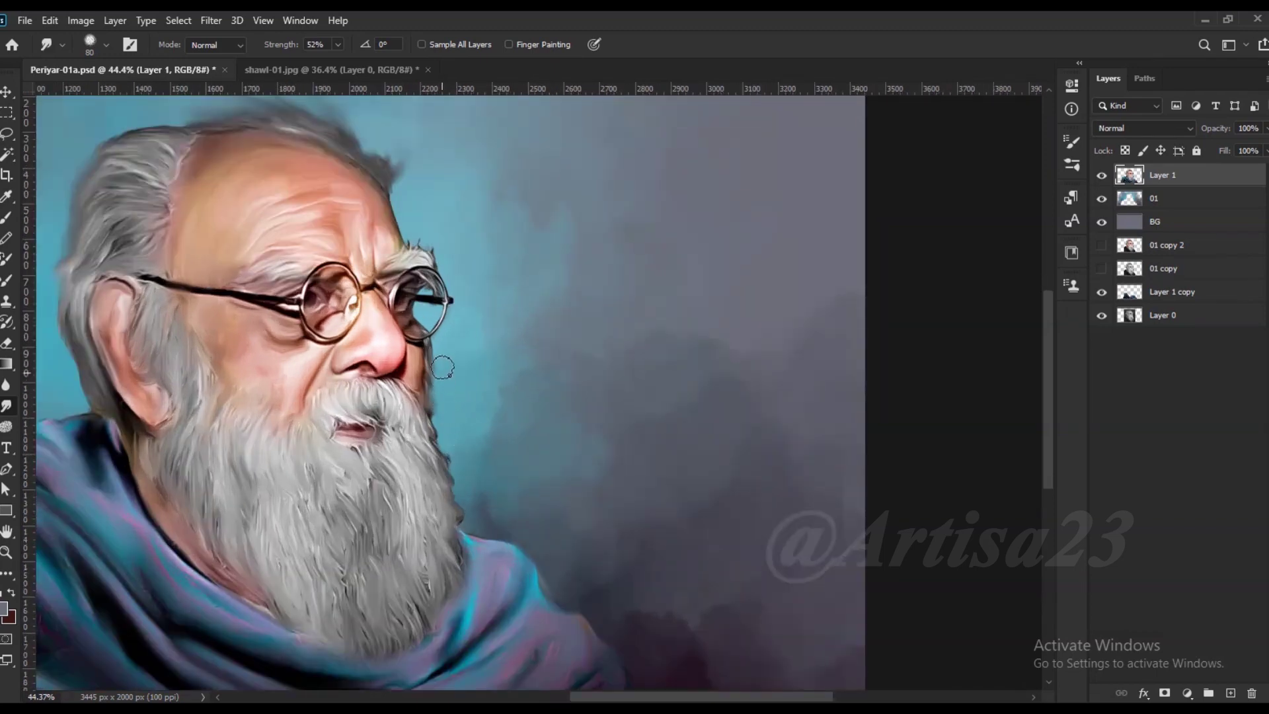
scroll(442, 376, "up", 4)
scroll(471, 602, "down", 6)
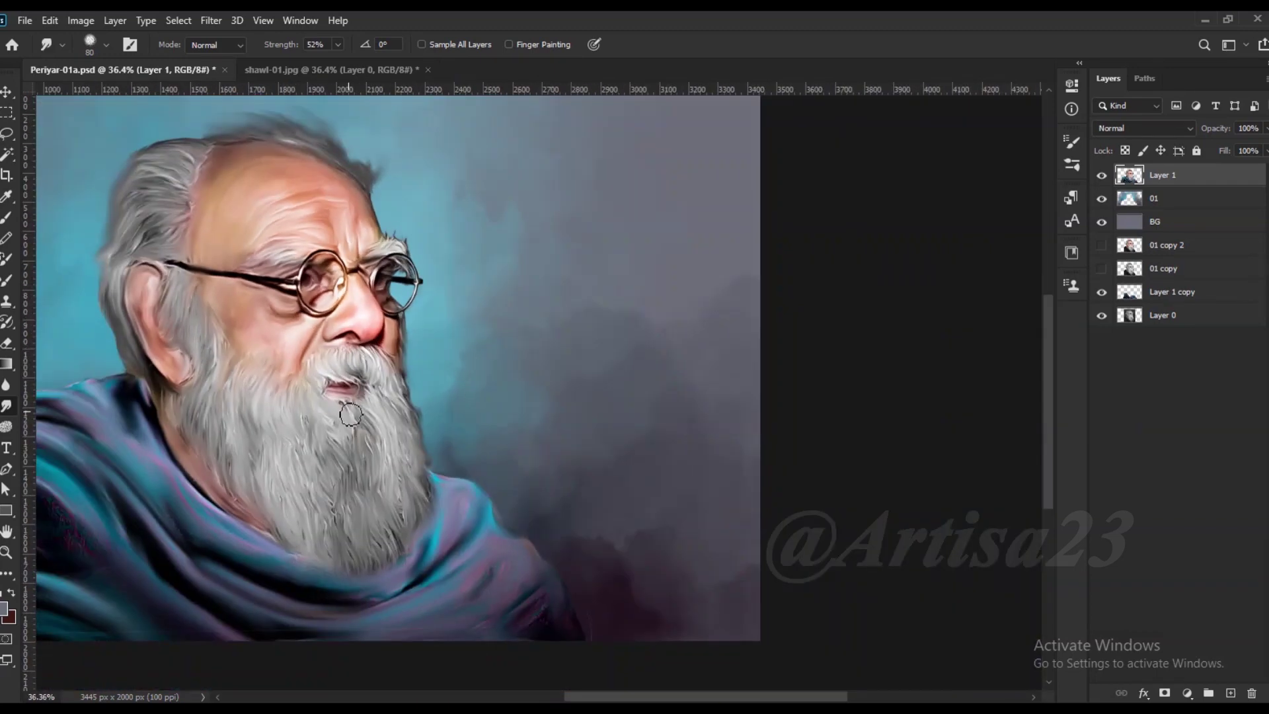
scroll(413, 337, "down", 5)
key("ctrl+s")
left_click(24, 20)
left_click(66, 224)
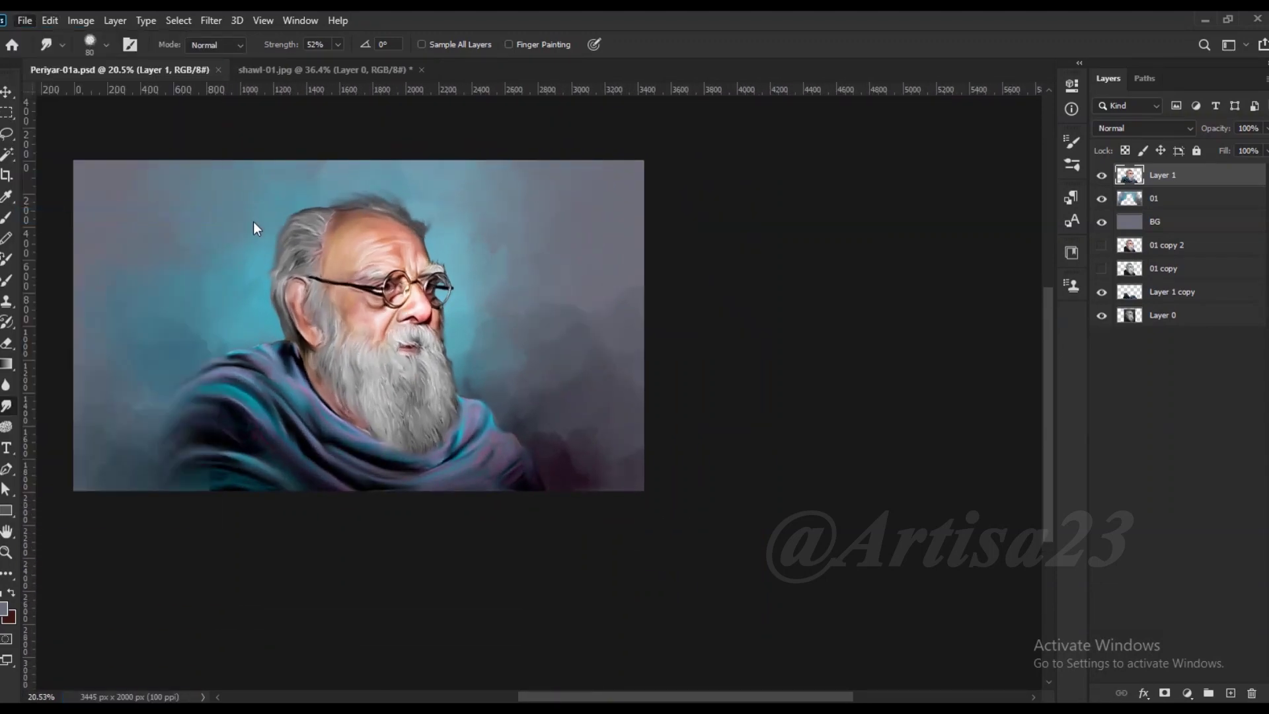
- Save as Periyar-01.psd and rename the layers to 01 and BG Color
left_click(445, 473)
double_click(1167, 174)
type("01")
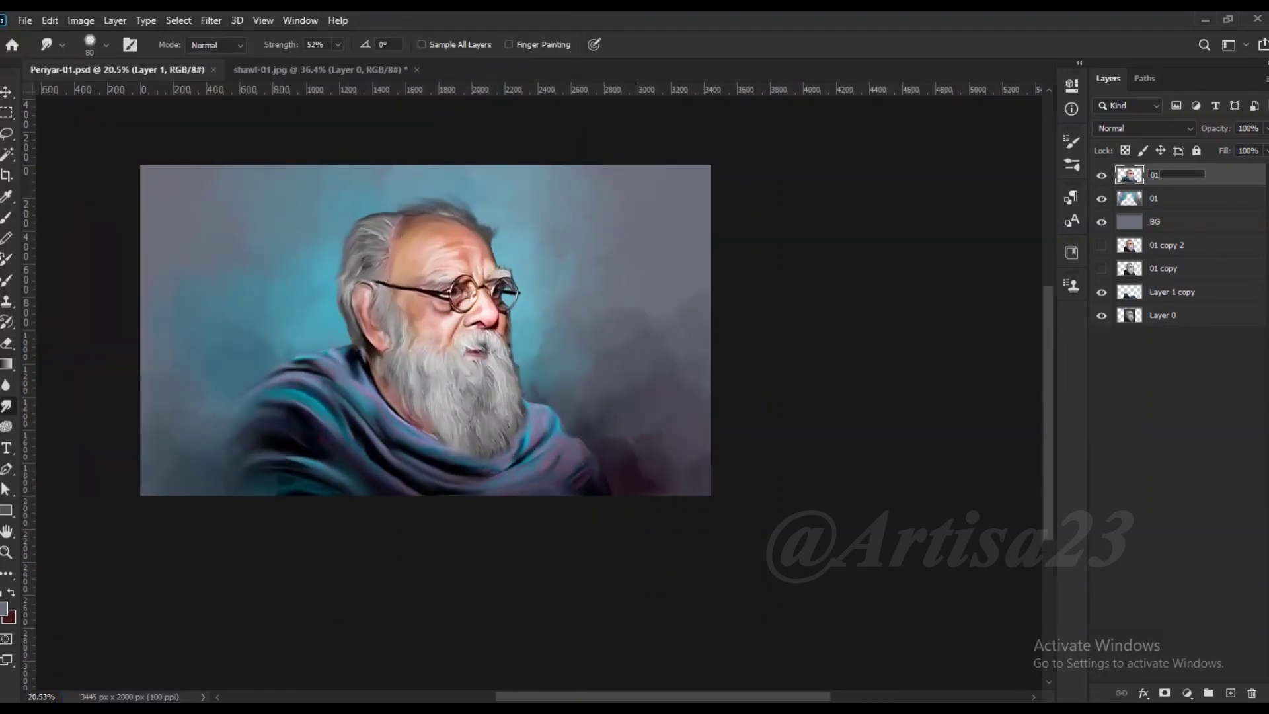
double_click(1155, 199)
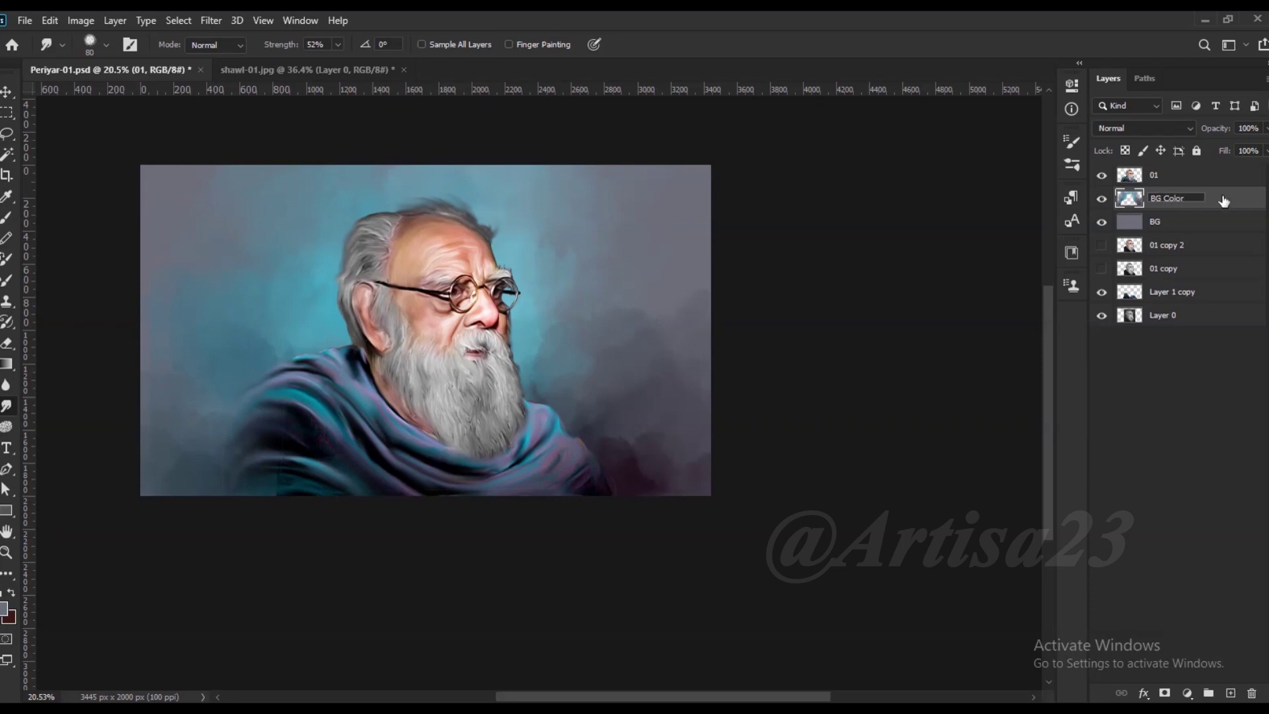
key("Return")
scroll(452, 325, "up", 3)
- Add a new empty top layer named Line
left_click(1231, 693)
double_click(1165, 174)
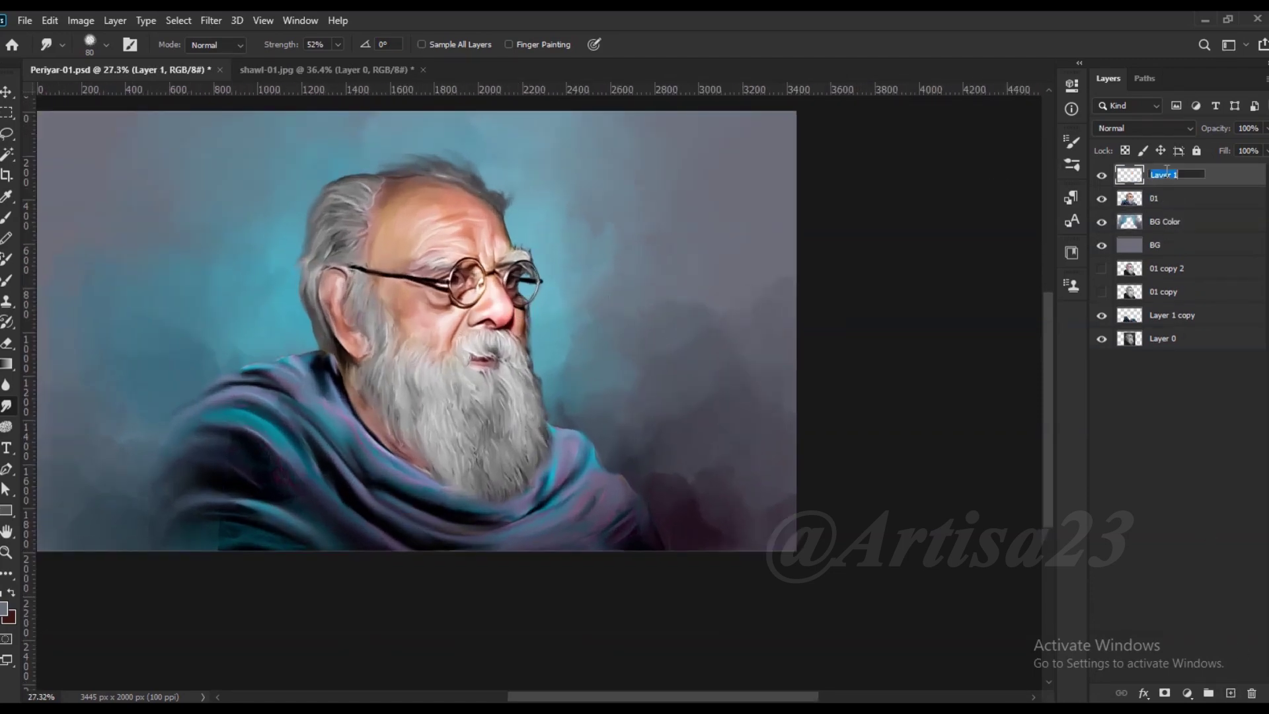
type("Line")
key("Return")
scroll(463, 284, "up", 3)
- Set up a small soft round brush for fine detail lines
key("b")
scroll(462, 284, "up", 2)
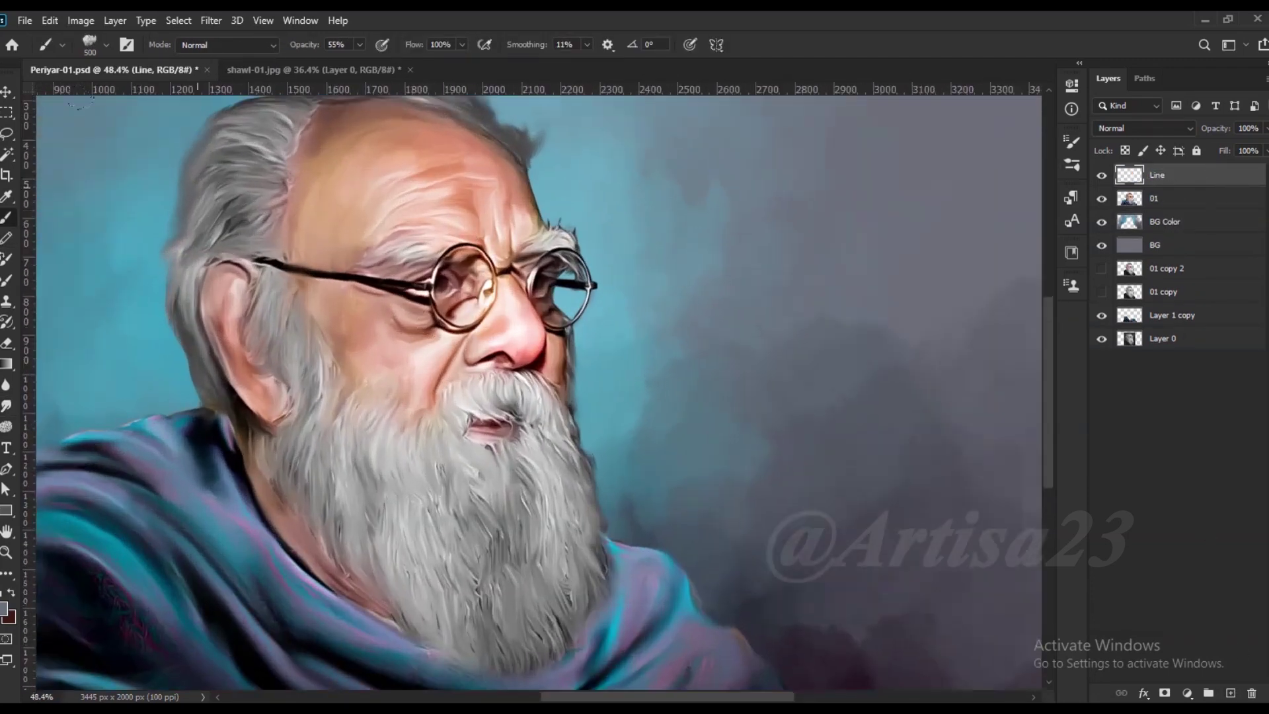
key("F5")
left_click(855, 135)
left_click(839, 255)
key("F5")
scroll(476, 321, "up", 2)
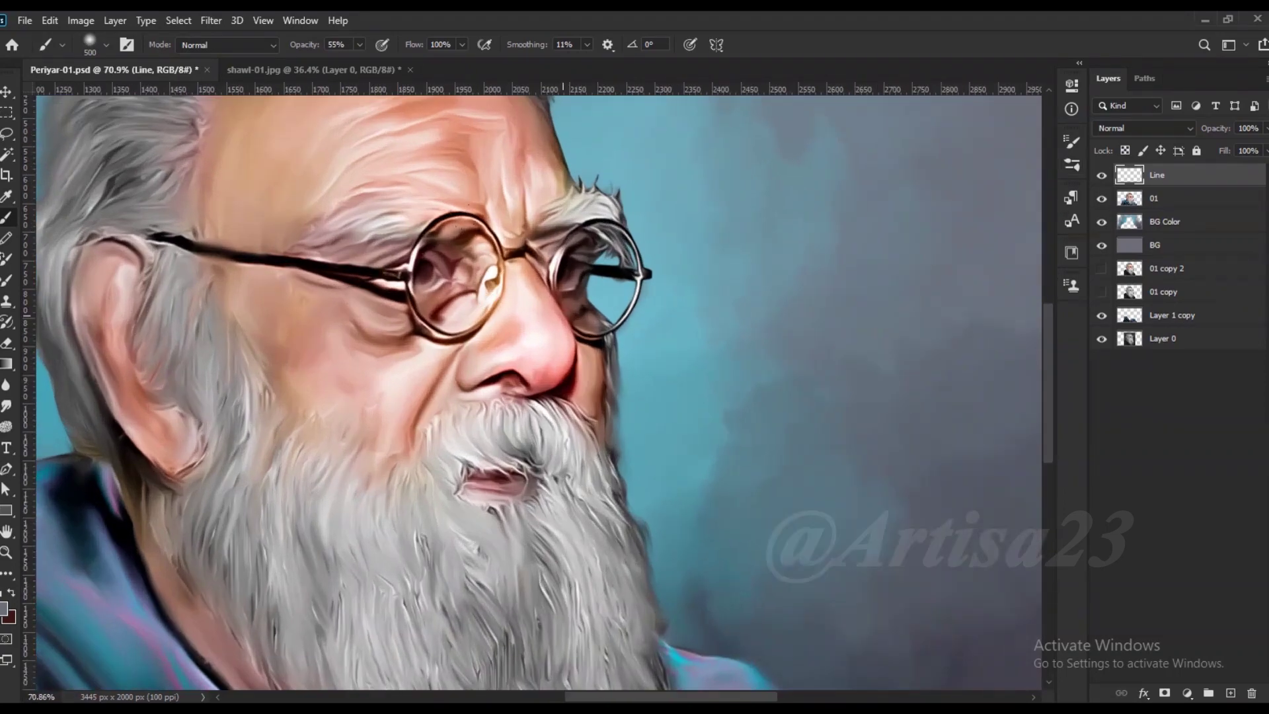
scroll(479, 343, "up", 3)
scroll(478, 344, "up", 2)
key("bracketleft")
- Paint pink and dark lines along the nose sides plus a light highlight on its right edge
left_click(375, 386, "alt")
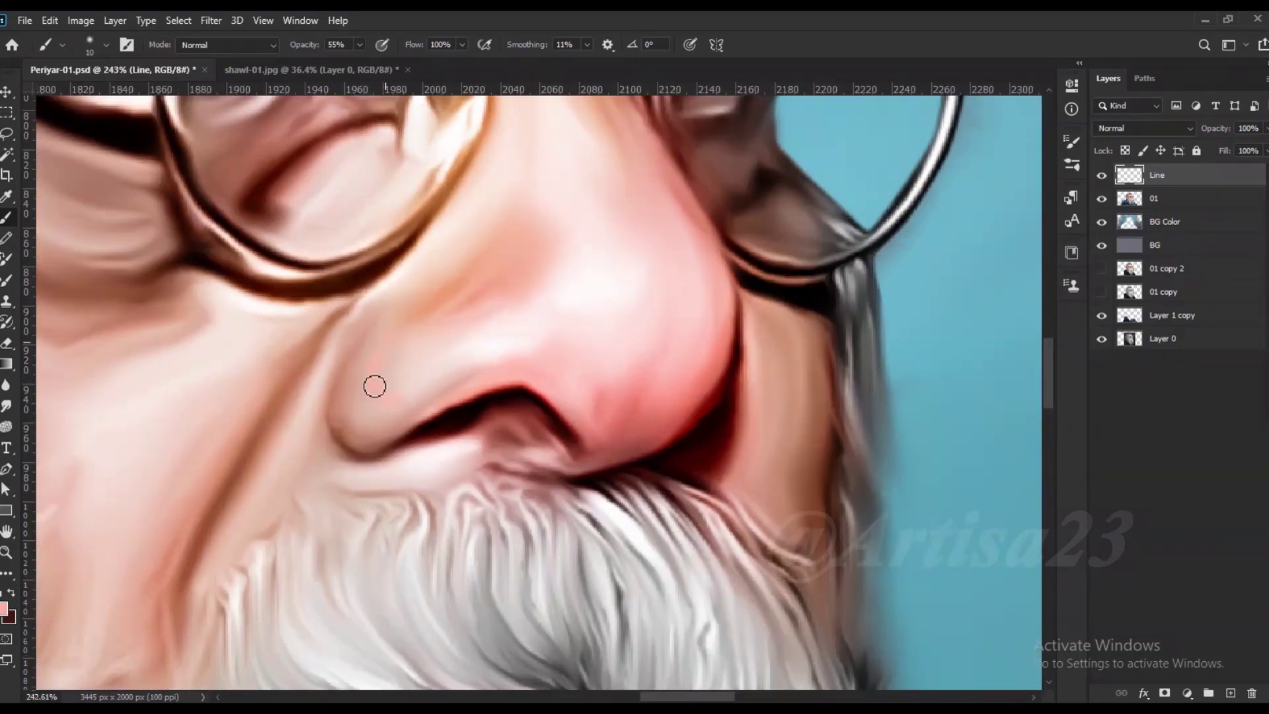
left_click_drag(407, 329, 370, 384)
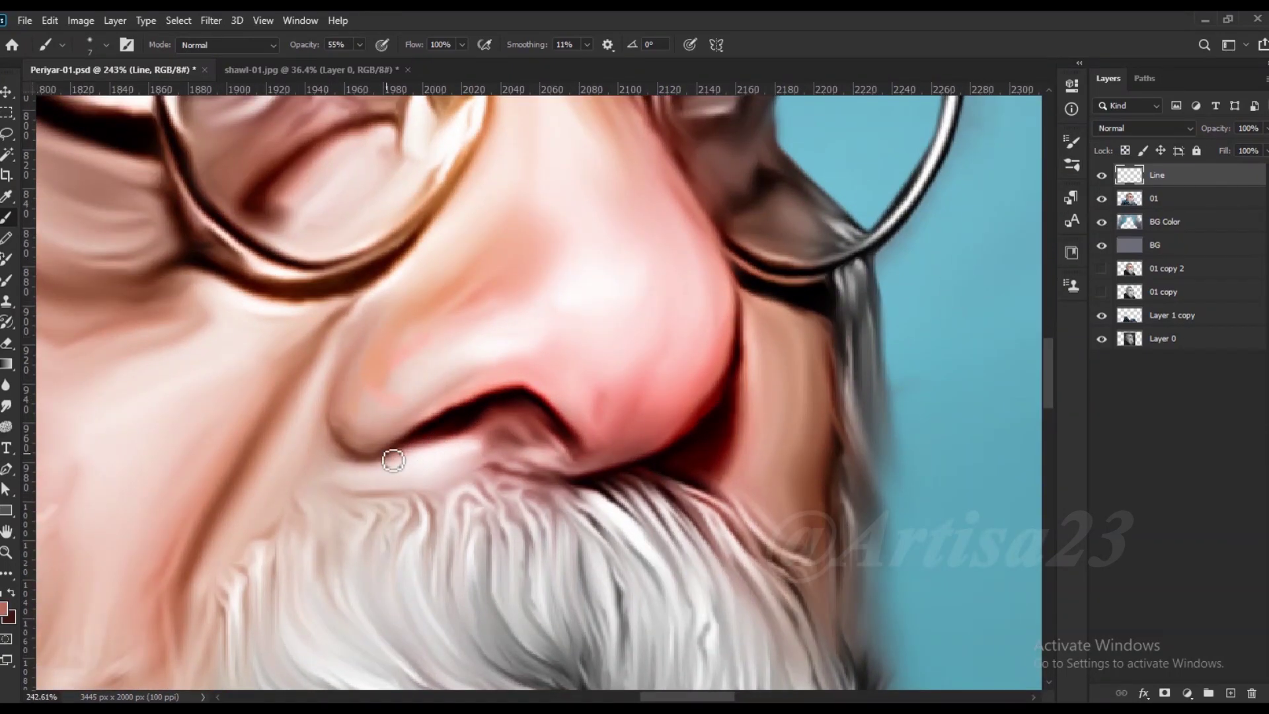
left_click_drag(349, 445, 440, 281)
scroll(463, 344, "right", 1)
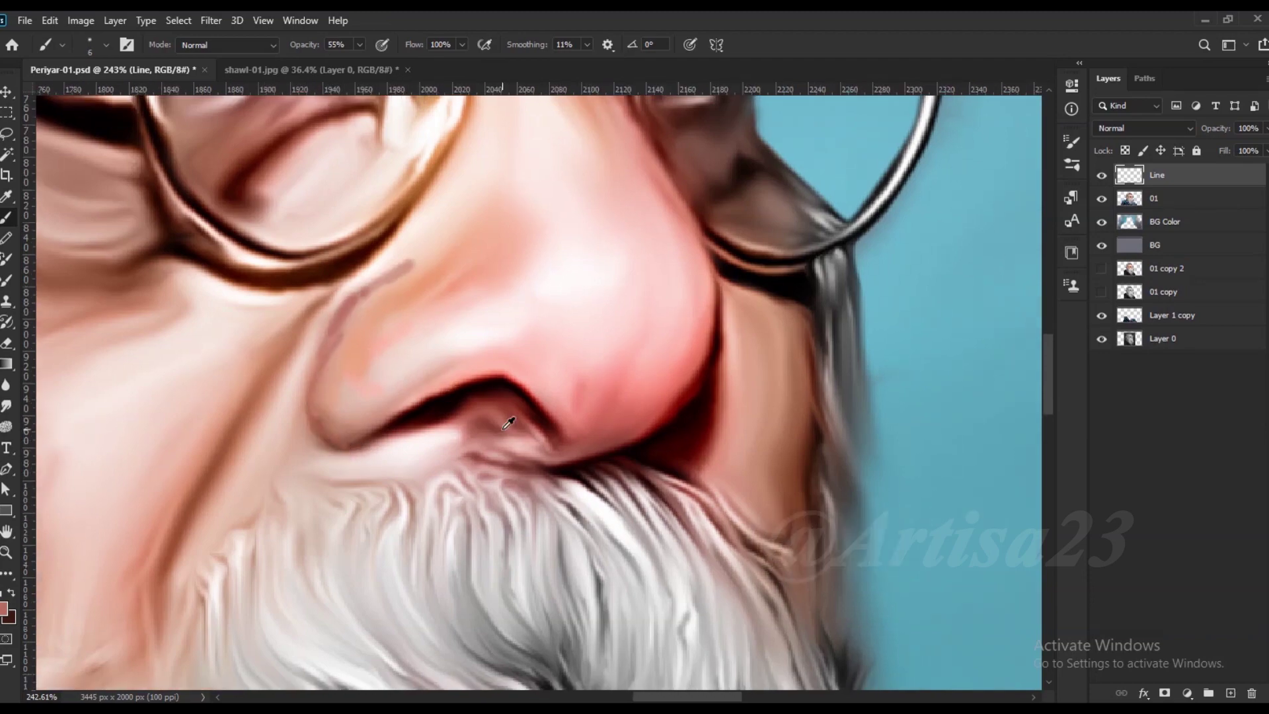
left_click(468, 437, "alt")
scroll(490, 443, "up", 1)
left_click(462, 429, "alt")
scroll(529, 396, "left", 1)
left_click(592, 348, "alt")
left_click_drag(667, 334, 657, 377)
scroll(657, 377, "down", 2)
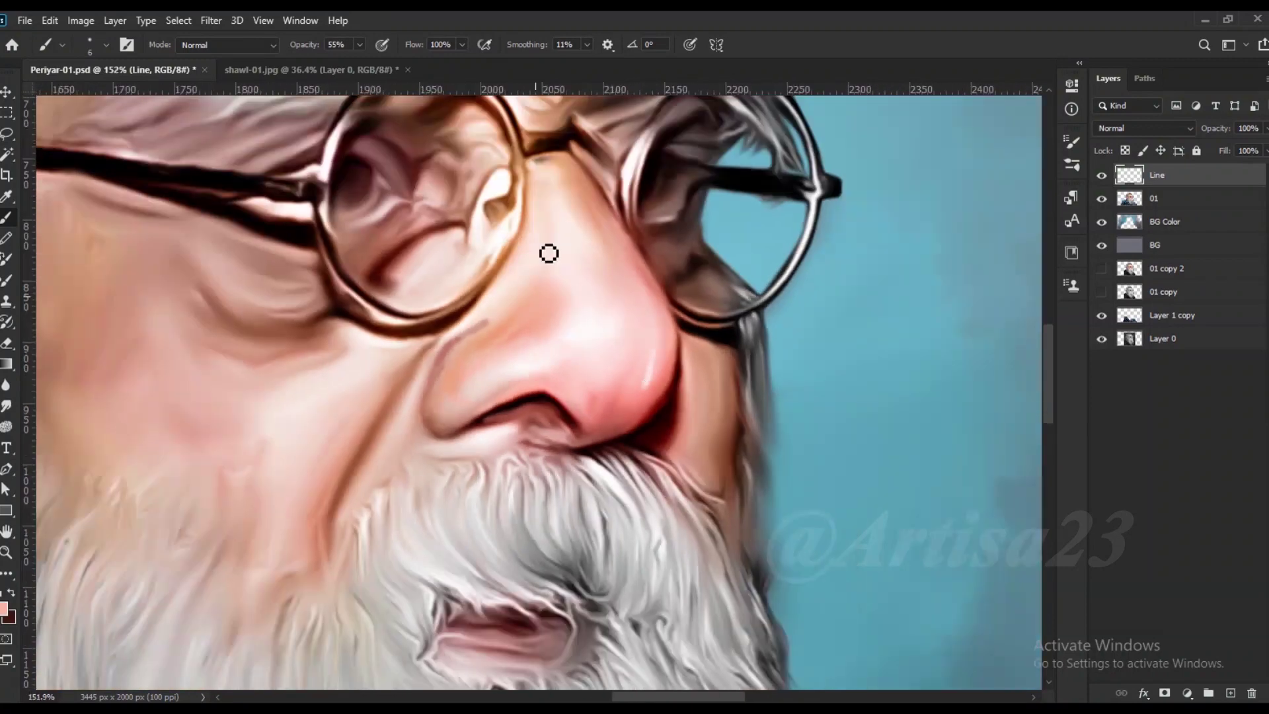
- Smudge the nose strokes to blend them up the nose bridge
left_click(8, 403)
scroll(594, 265, "up", 1)
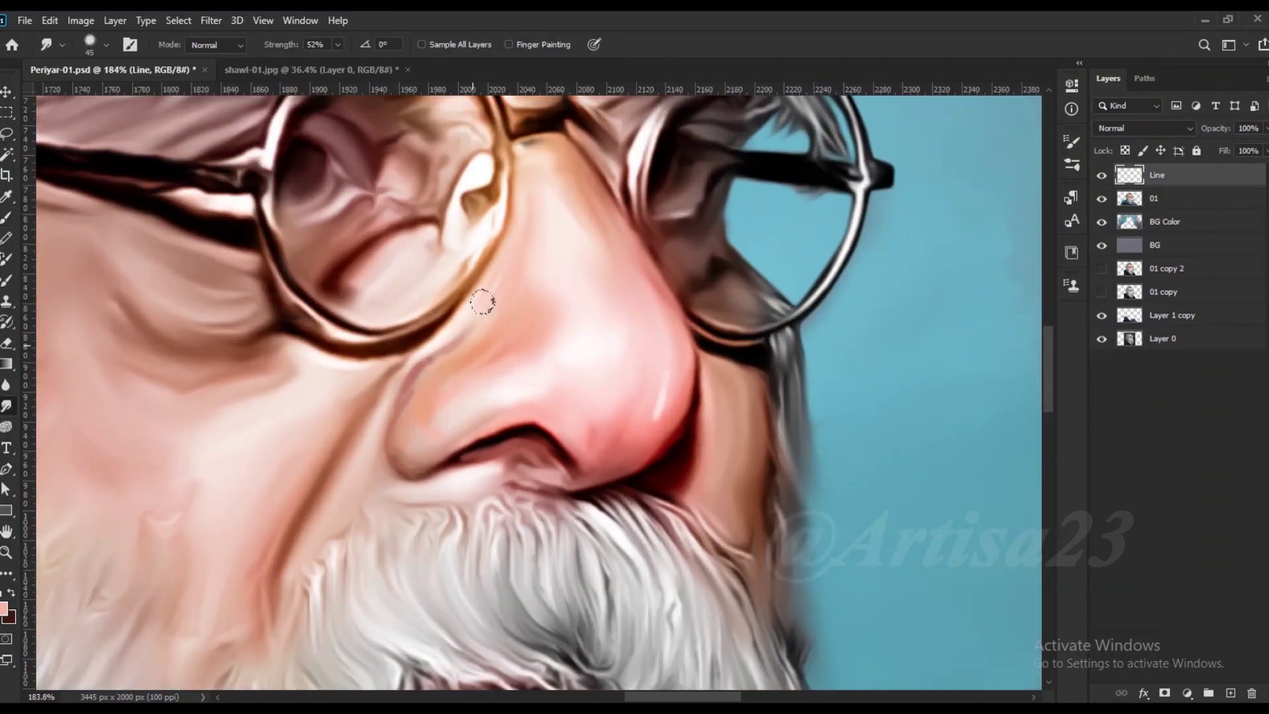
left_click_drag(545, 418, 537, 238)
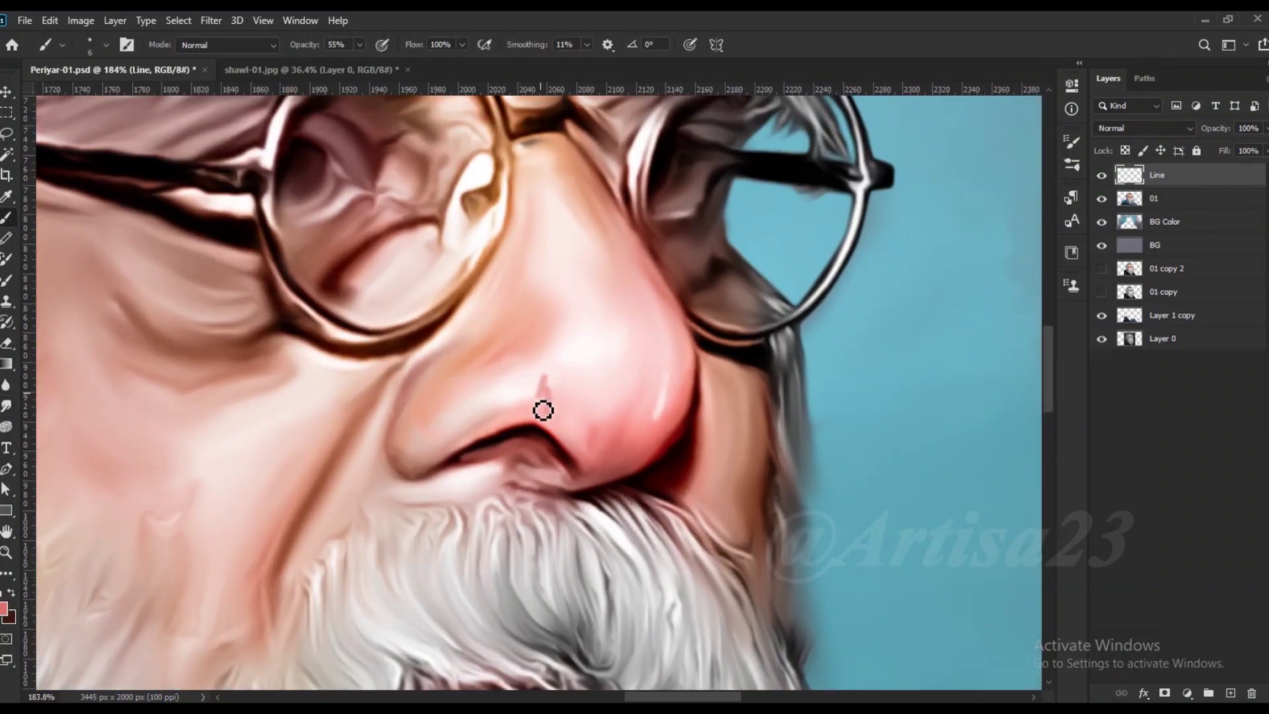
mouse_move(575, 396)
left_mouse_down()
mouse_move(543, 348)
mouse_move(544, 255)
mouse_move(564, 345)
mouse_move(515, 374)
left_mouse_up()
scroll(585, 310, "down", 3)
- Return to the Brush and sample a light beige skin colour
key("b")
scroll(569, 341, "up", 3)
key("bracketleft")
key("bracketleft")
key("bracketleft")
scroll(572, 347, "up", 1)
scroll(575, 356, "up", 2)
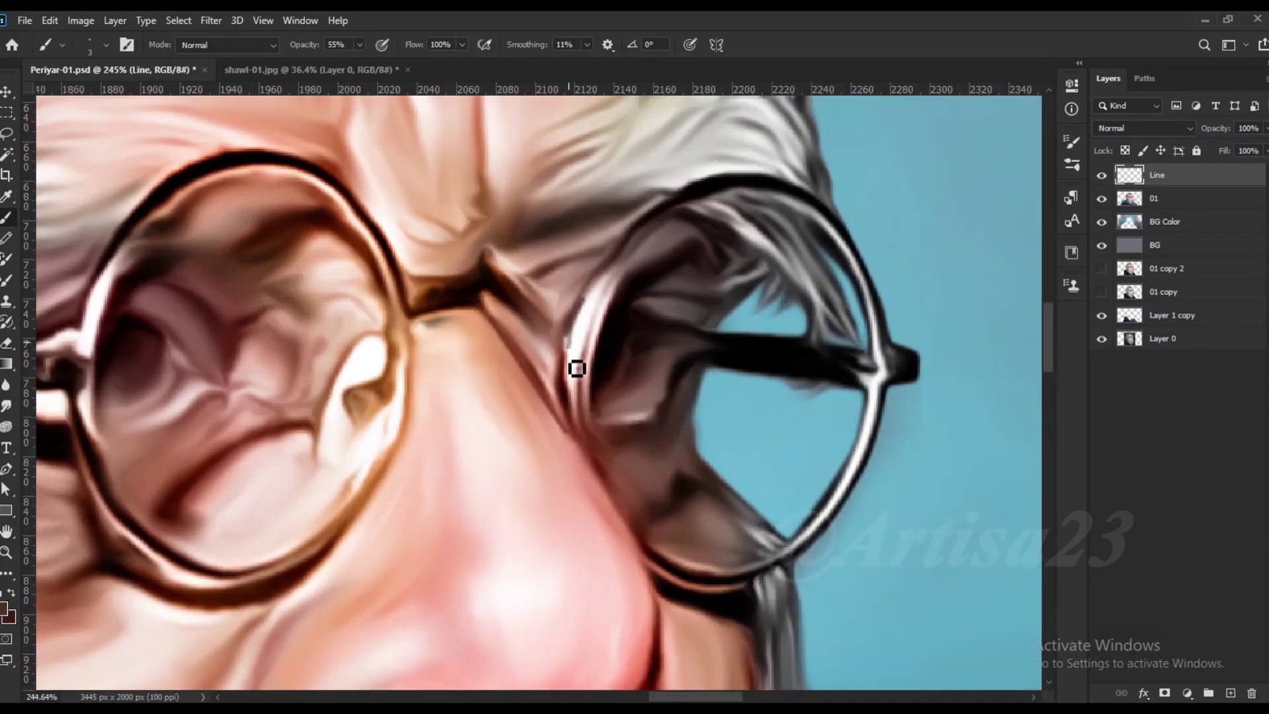
scroll(576, 363, "down", 4)
scroll(521, 354, "up", 1)
left_click(510, 306, "alt")
key("bracketright")
key("bracketright")
key("bracketright")
scroll(472, 317, "down", 2)
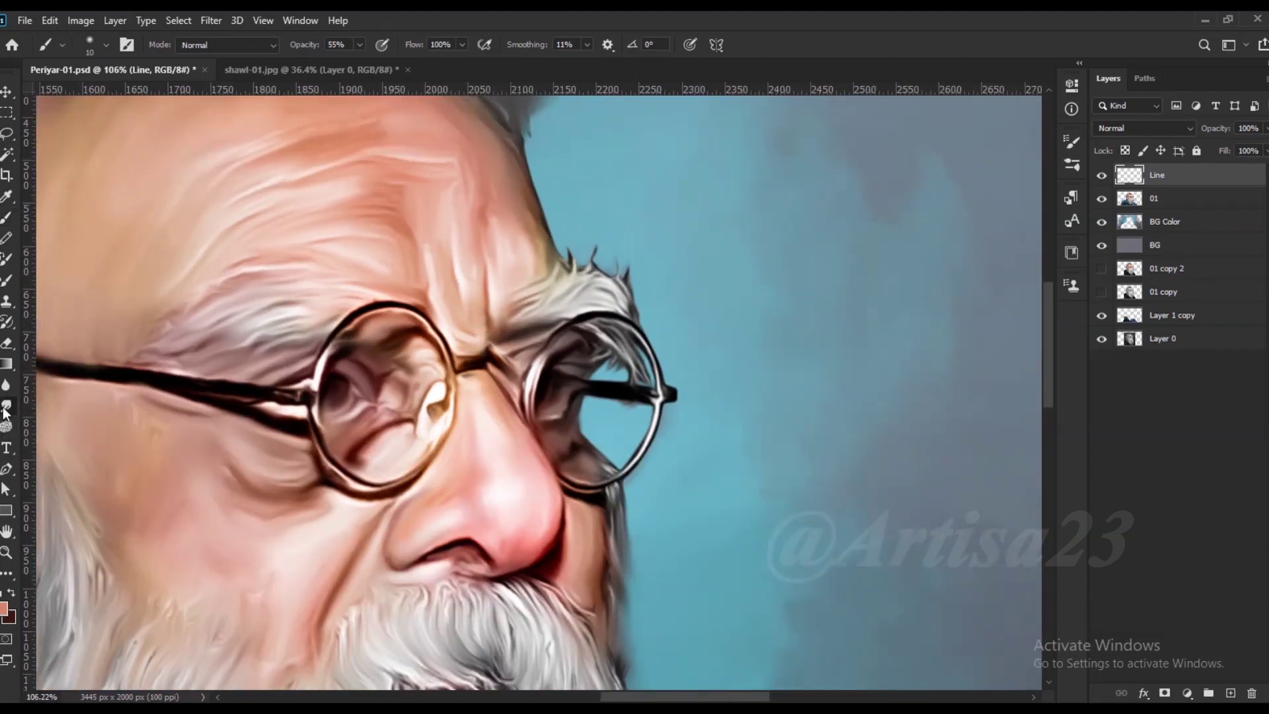
- Smudge the forehead wrinkles on the 01 layer with a small brush
left_click(5, 407)
key("alt+bracketleft")
key("bracketleft")
key("bracketleft")
mouse_move(157, 246)
left_mouse_down()
mouse_move(317, 264)
mouse_move(278, 316)
left_mouse_up()
key("bracketleft")
scroll(185, 344, "down", 1)
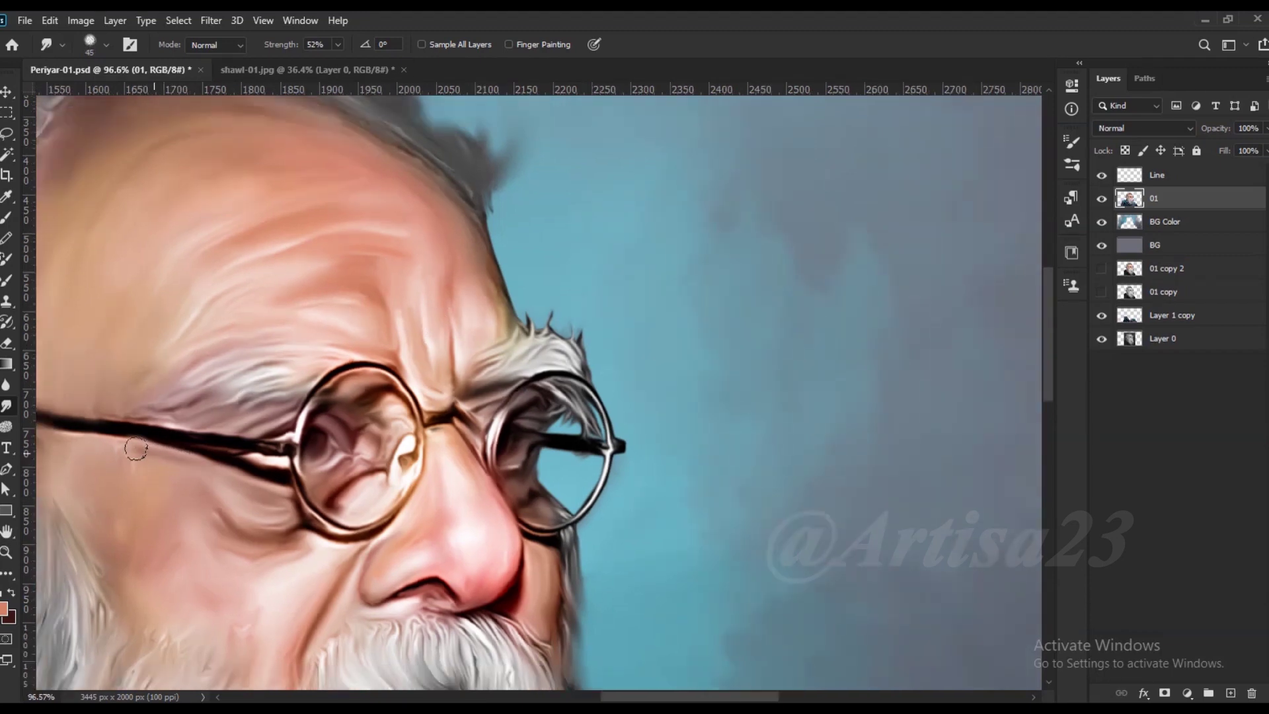
scroll(132, 449, "down", 2)
- Return to the Brush on the Line layer and sample colours around the eye and nose
key("b")
left_click(1157, 178)
scroll(318, 436, "up", 4)
scroll(310, 449, "up", 1)
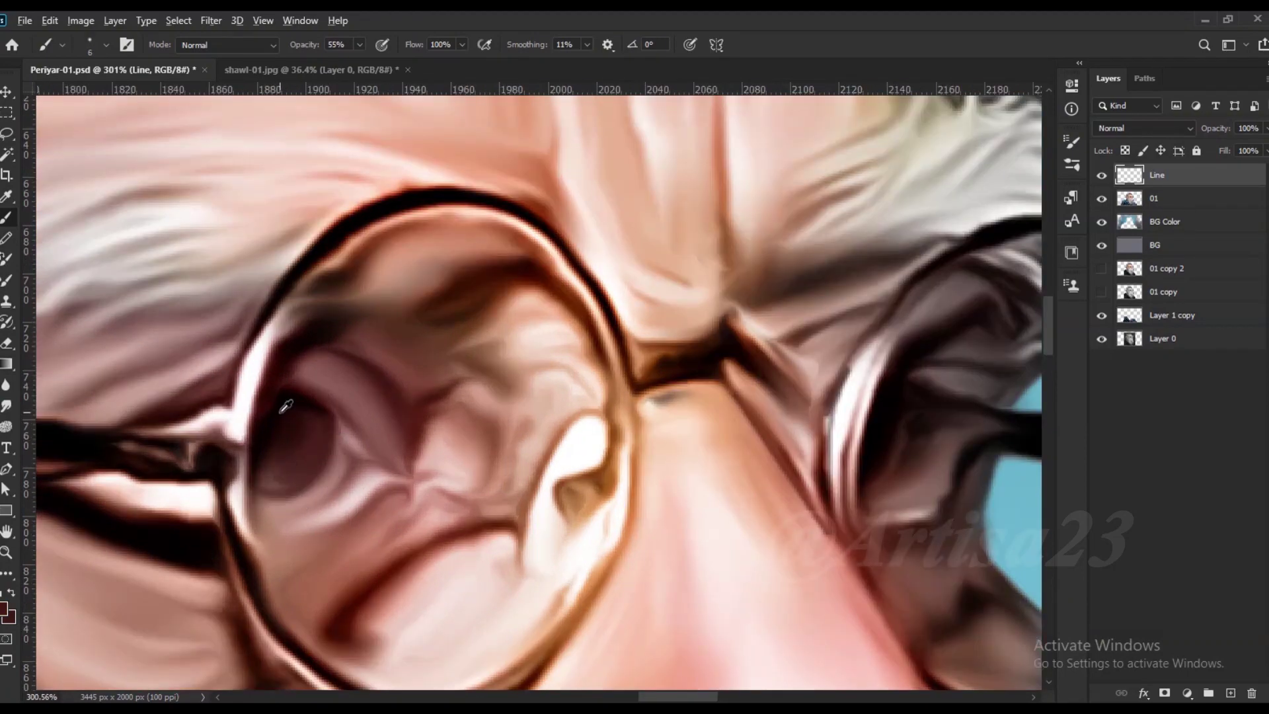
scroll(321, 427, "down", 2)
scroll(331, 436, "up", 2)
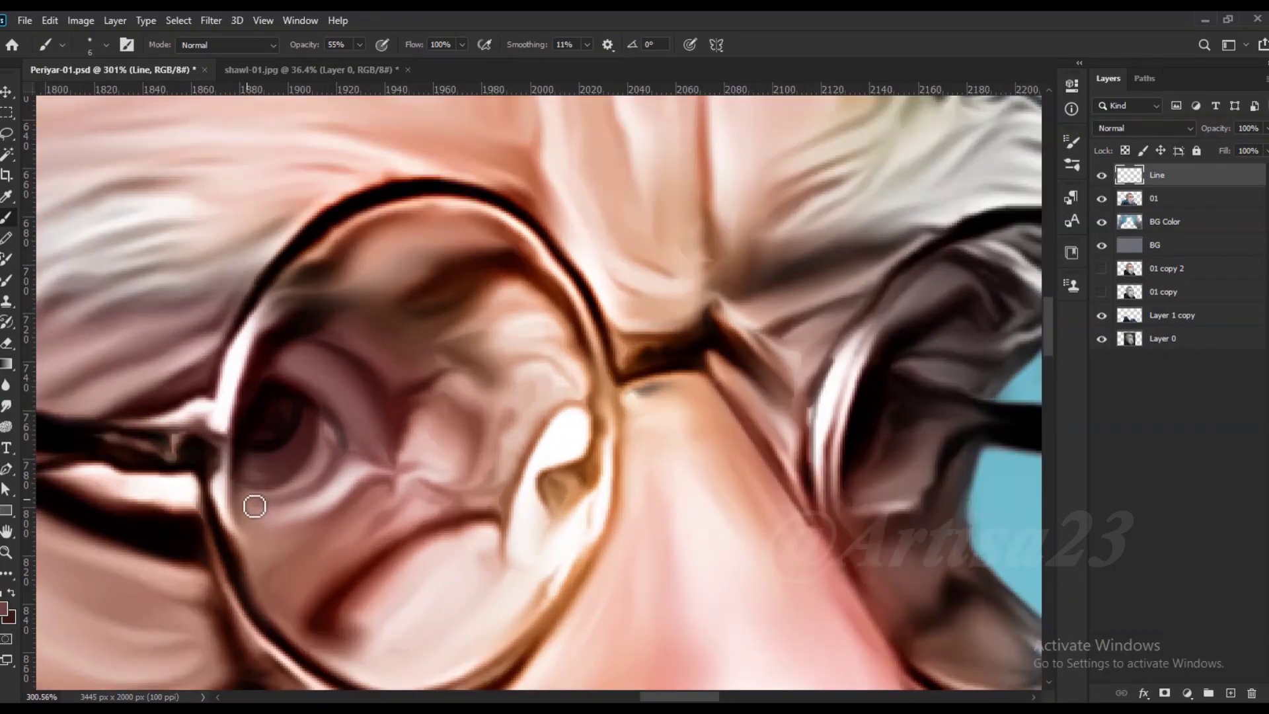
scroll(255, 504, "down", 2)
scroll(236, 422, "up", 1)
left_click(237, 423, "alt")
scroll(236, 423, "down", 2)
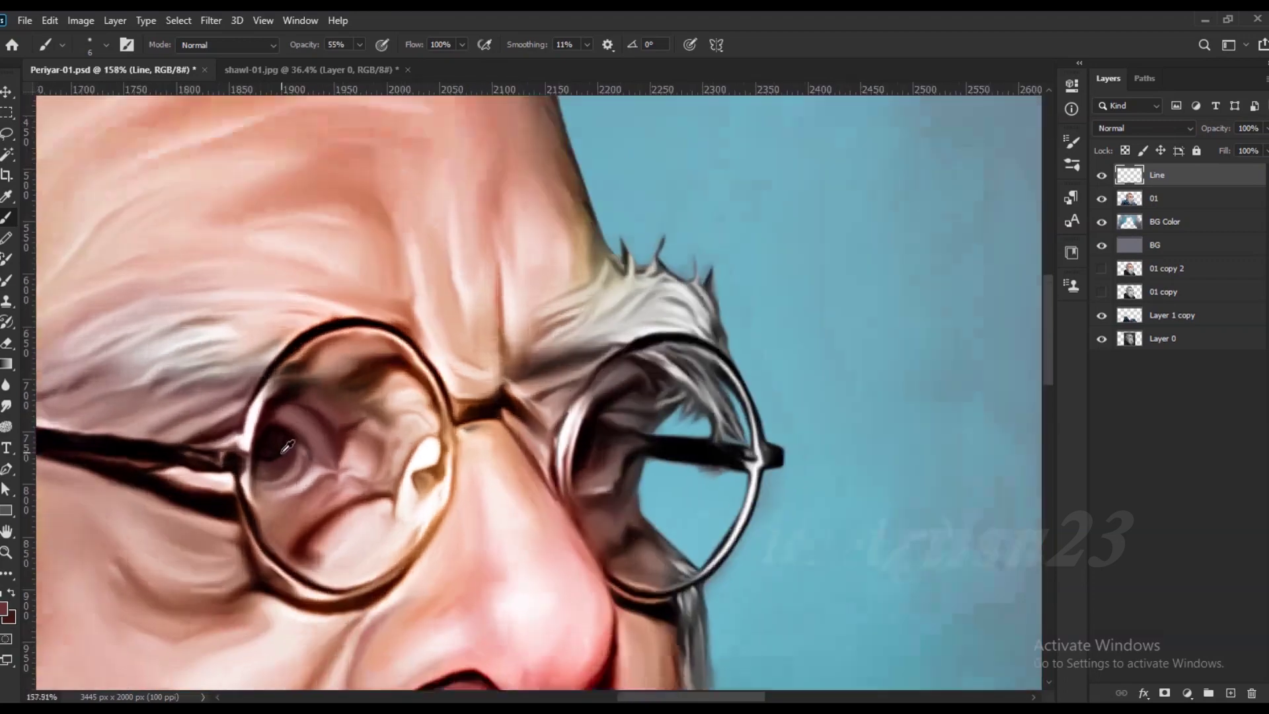
scroll(602, 638, "up", 2)
left_click(601, 638, "alt")
scroll(261, 476, "up", 1)
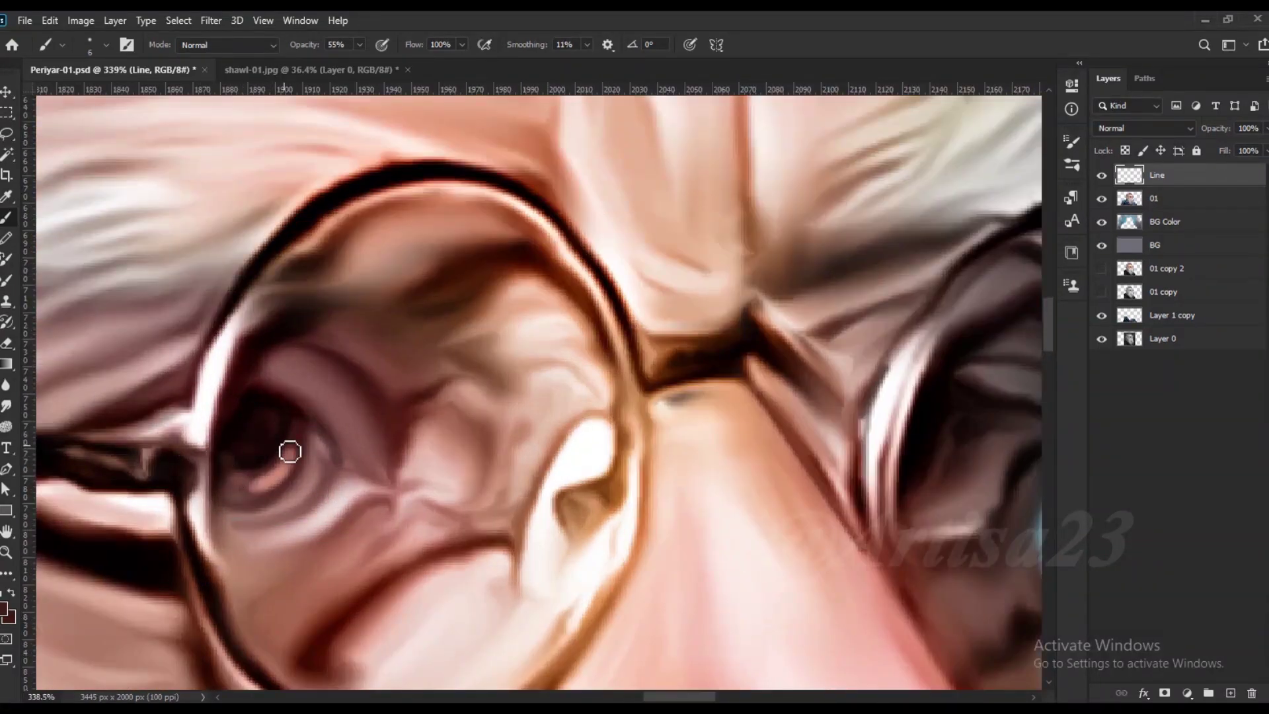
left_click(248, 432, "alt")
left_click(279, 449, "alt")
- Pick a light skin tone and paint small light marks at the lens's lower left
scroll(281, 446, "down", 2)
scroll(283, 444, "up", 2)
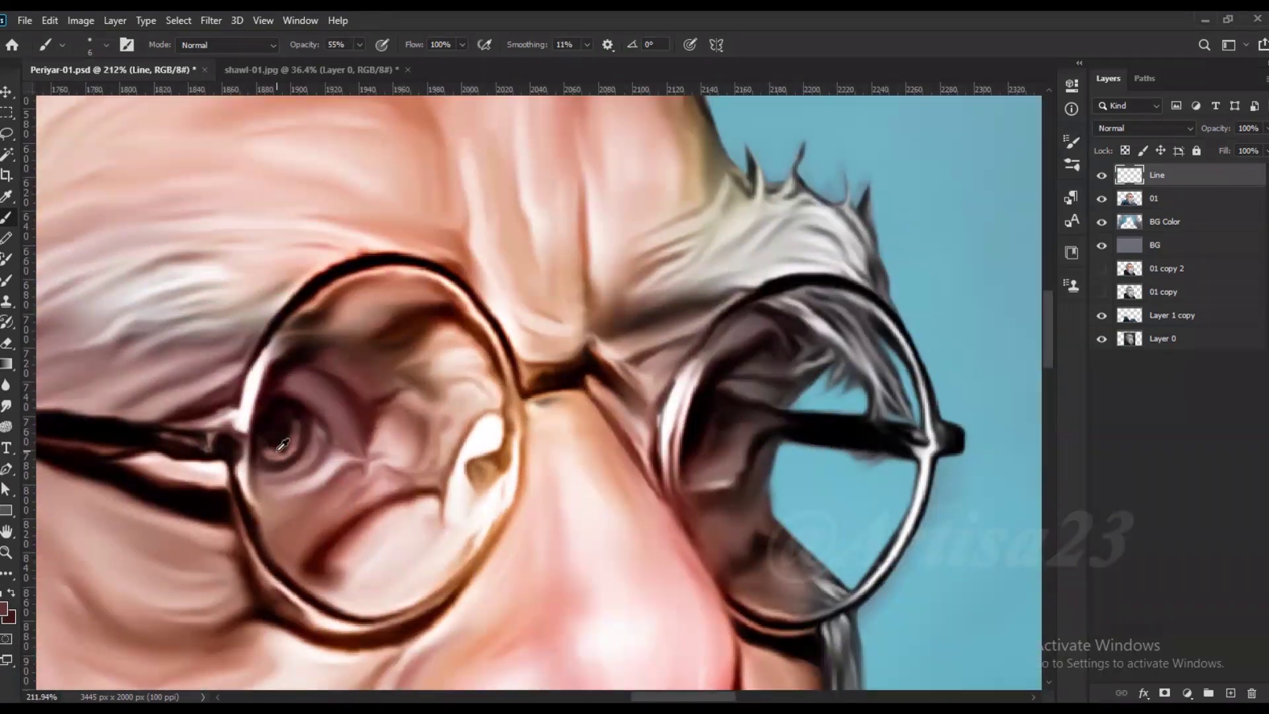
scroll(282, 445, "up", 1)
scroll(289, 456, "down", 2)
scroll(294, 449, "down", 1)
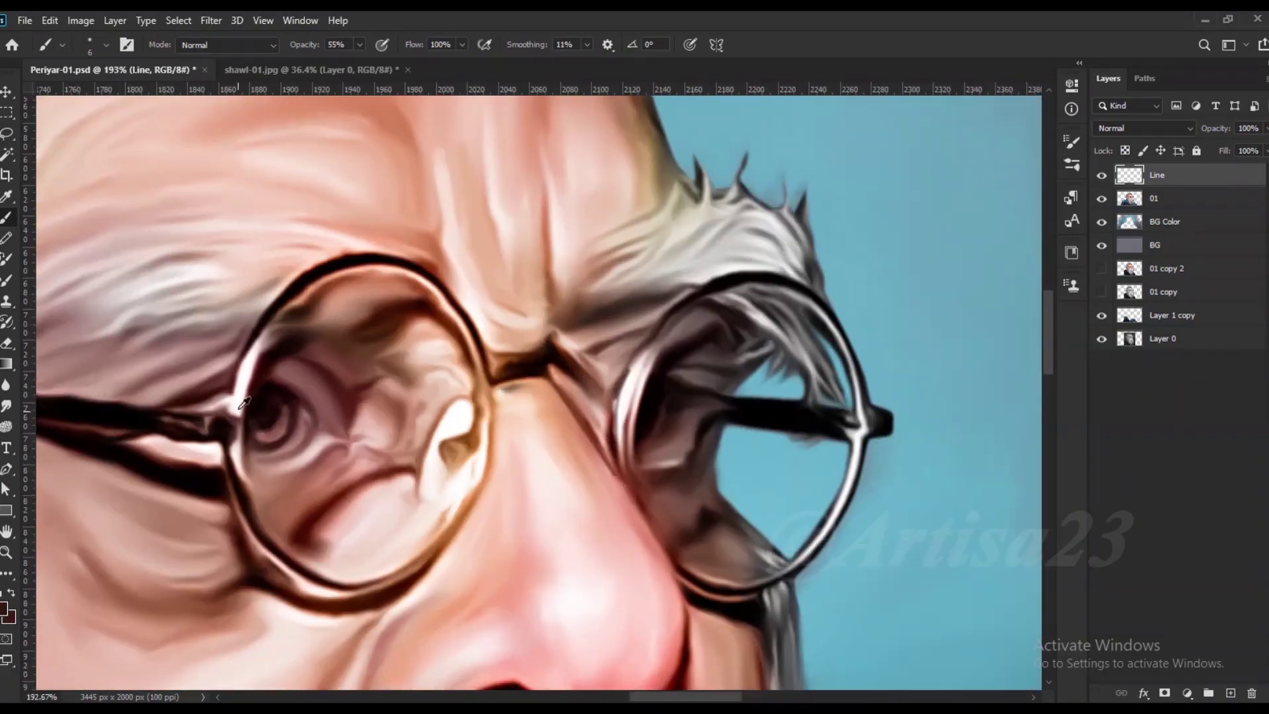
left_click(297, 443, "alt")
scroll(302, 445, "up", 2)
scroll(284, 456, "down", 1)
left_click(248, 473, "alt")
scroll(255, 482, "down", 2)
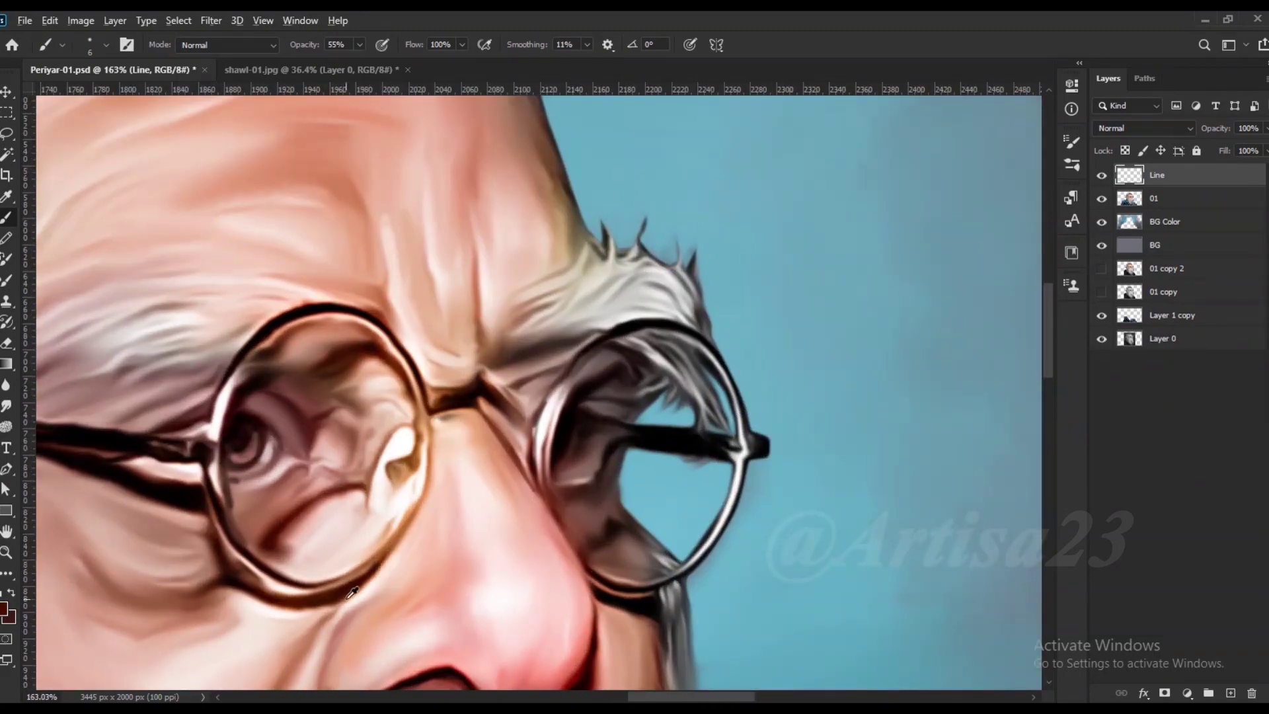
scroll(258, 529, "up", 3)
left_click(269, 470, "alt")
left_click_drag(185, 546, 196, 583)
left_click(7, 406)
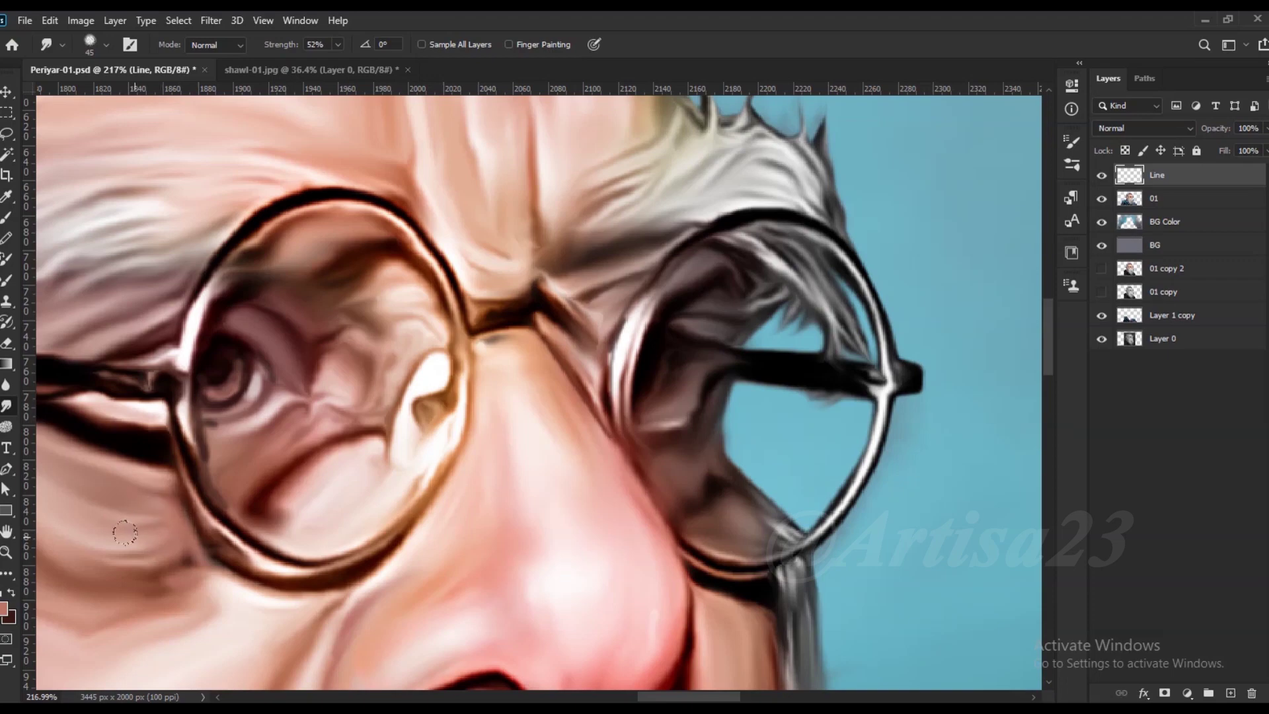
scroll(115, 517, "down", 3)
- Paint a white highlight along the left lens rim
key("b")
scroll(218, 419, "up", 3)
left_click(211, 433, "alt")
left_click_drag(199, 429, 223, 511)
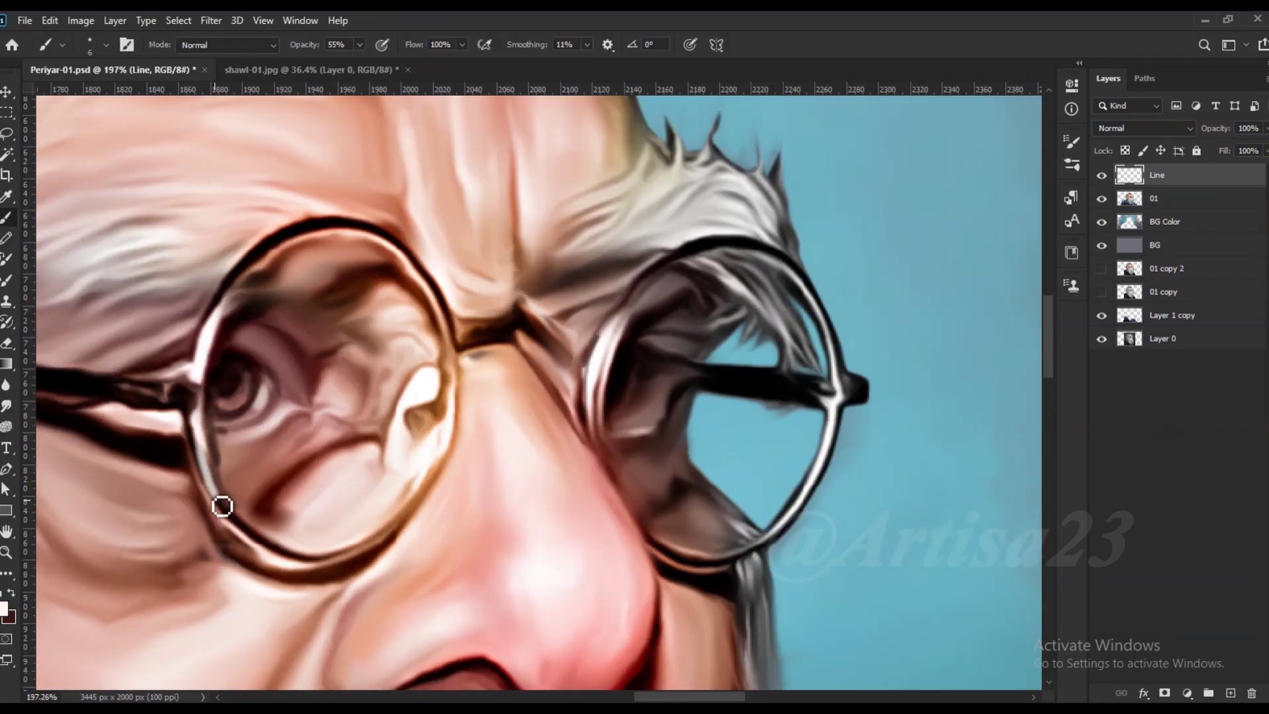
scroll(206, 438, "down", 3)
scroll(368, 397, "up", 3)
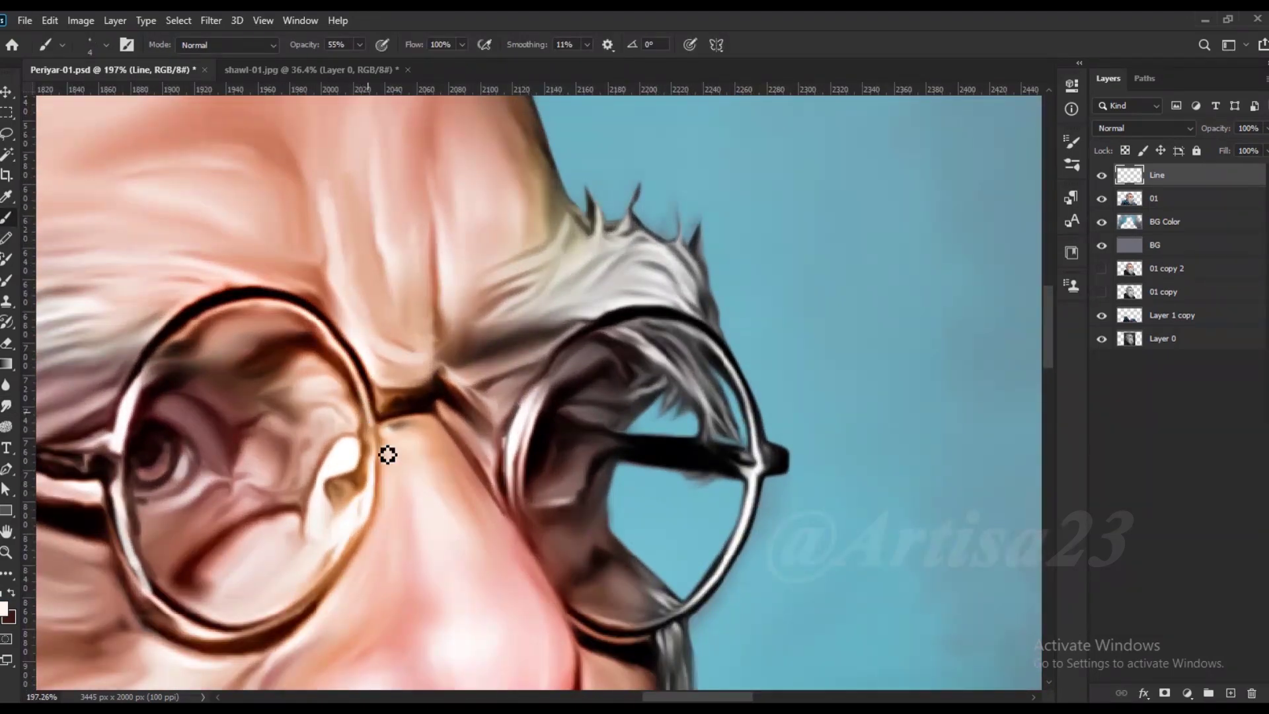
scroll(347, 471, "up", 2)
- Paint skin and brown strokes along the nose pad and the top of the left rim
left_click(337, 513, "alt")
left_click_drag(334, 519, 300, 541)
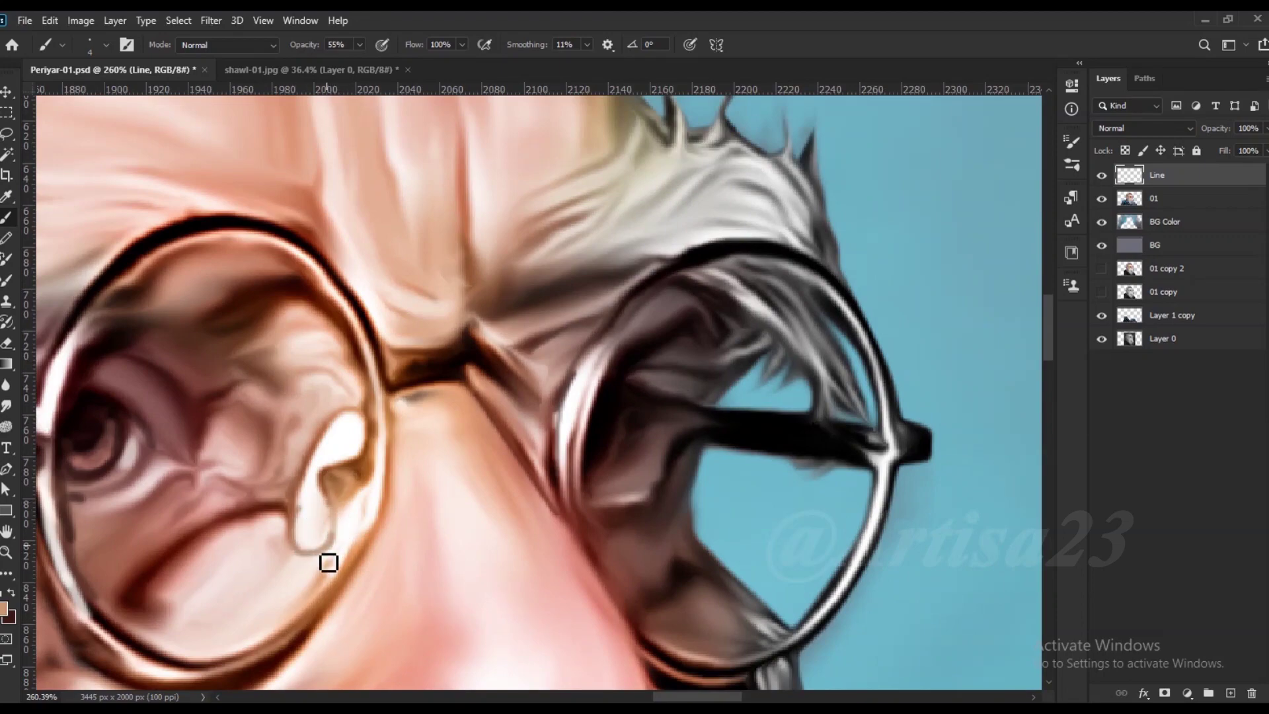
mouse_move(370, 470)
left_mouse_down()
mouse_move(331, 582)
mouse_move(342, 577)
left_mouse_up()
scroll(343, 578, "down", 1)
left_click(386, 519, "alt")
left_click_drag(389, 462, 165, 351)
left_click(384, 506, "alt")
left_click_drag(351, 370, 178, 330)
scroll(192, 330, "down", 5)
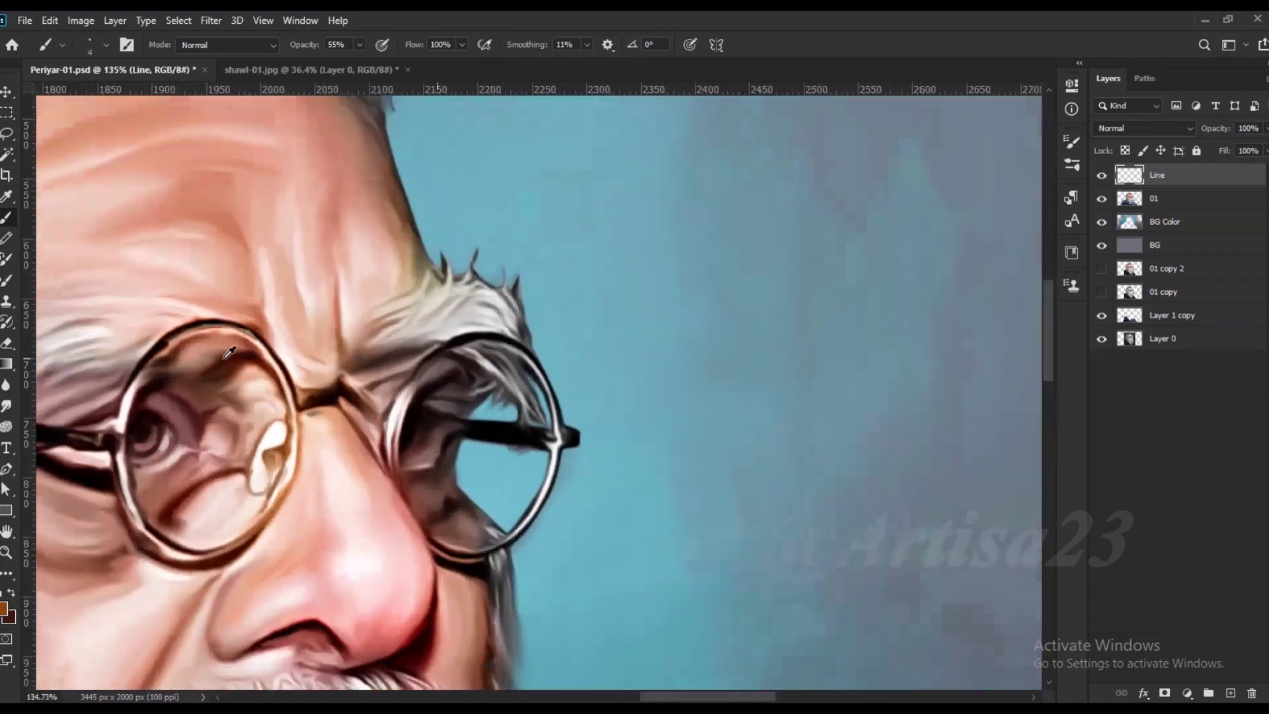
- Paint pink highlights on the lips
scroll(229, 352, "down", 3)
scroll(238, 396, "down", 2)
scroll(246, 444, "up", 3)
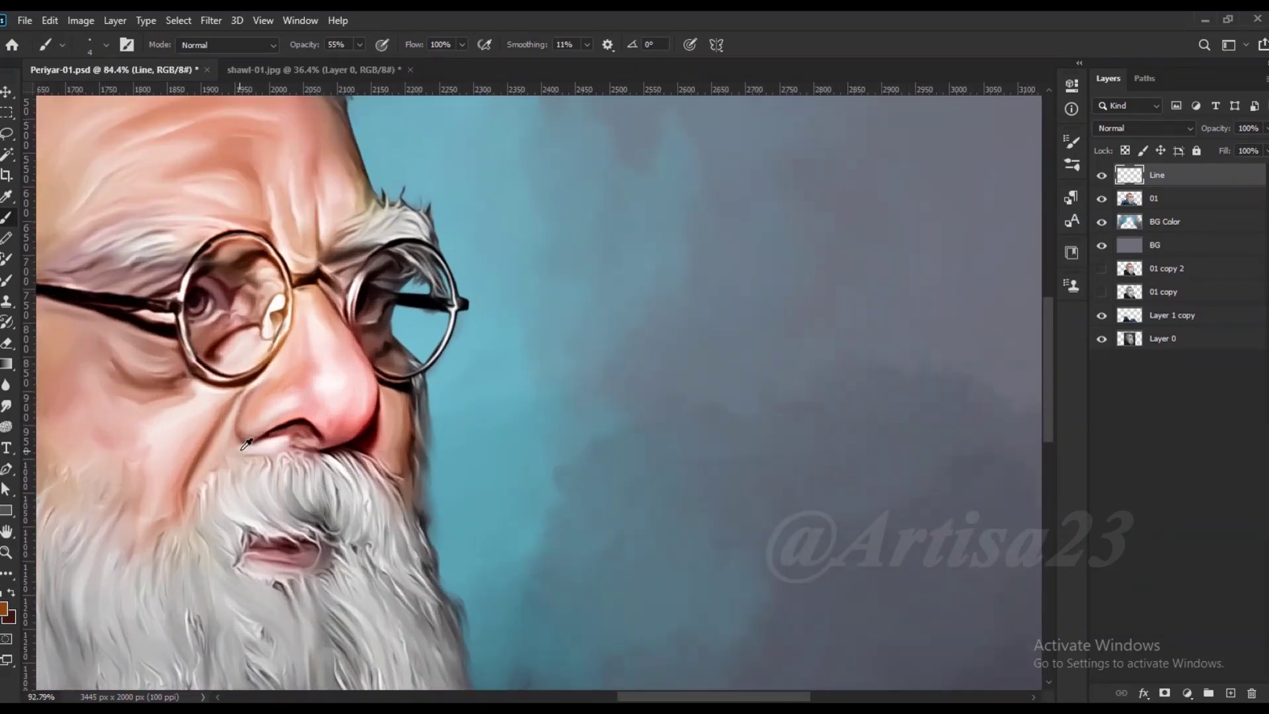
scroll(251, 462, "up", 2)
left_click(295, 504, "alt")
scroll(328, 529, "up", 2)
scroll(316, 557, "up", 2)
mouse_move(297, 519)
left_mouse_down()
mouse_move(231, 520)
mouse_move(221, 551)
left_mouse_up()
left_click_drag(298, 549, 314, 546)
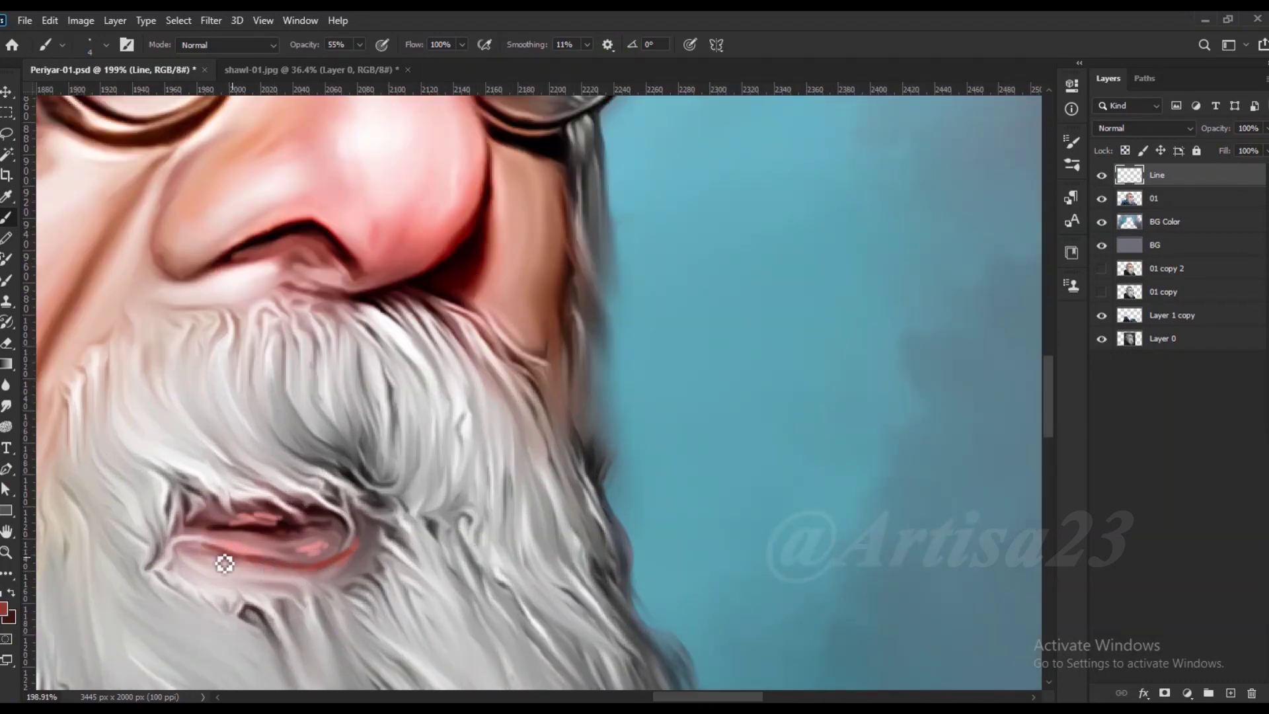
- Smudge the upper-lip highlights into a soft line
key("r")
key("bracketleft")
mouse_move(266, 515)
left_mouse_down()
mouse_move(218, 520)
mouse_move(347, 523)
left_mouse_up()
scroll(334, 547, "down", 5)
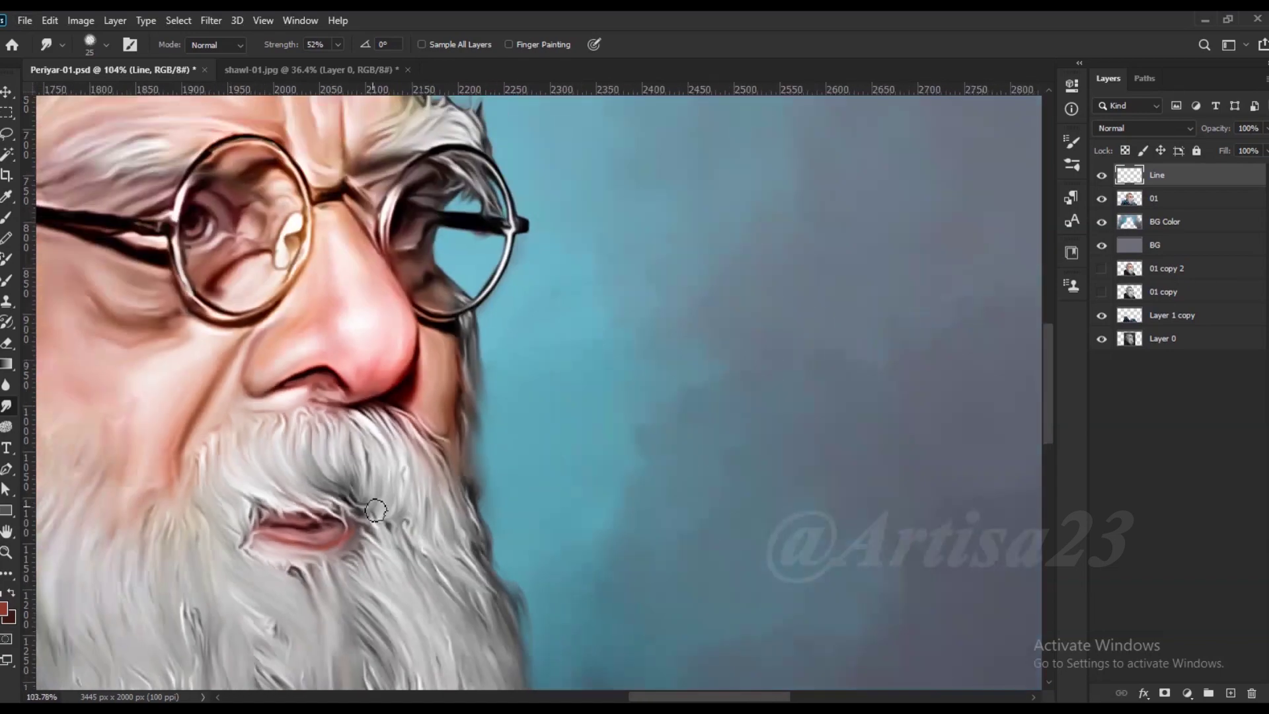
scroll(115, 340, "down", 1)
scroll(308, 436, "up", 3)
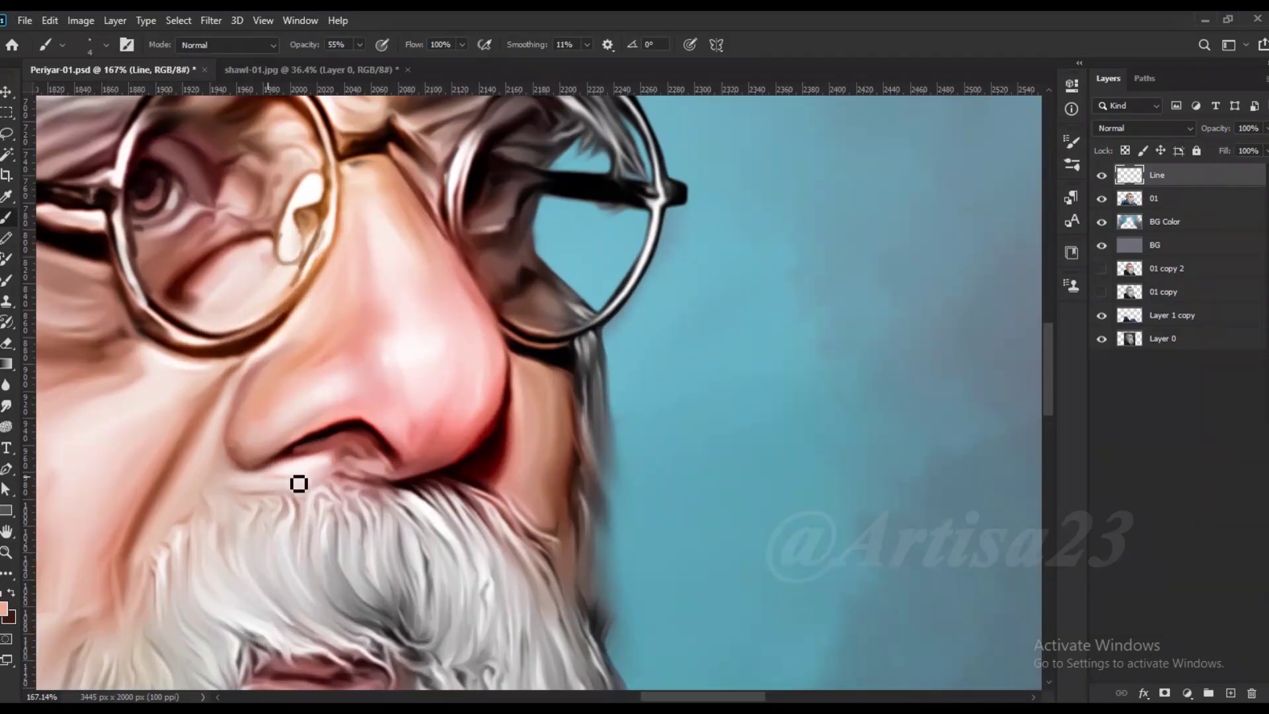
- Smooth the peach skin under the nostril on the 01 layer
left_click(311, 473, "alt")
key("r")
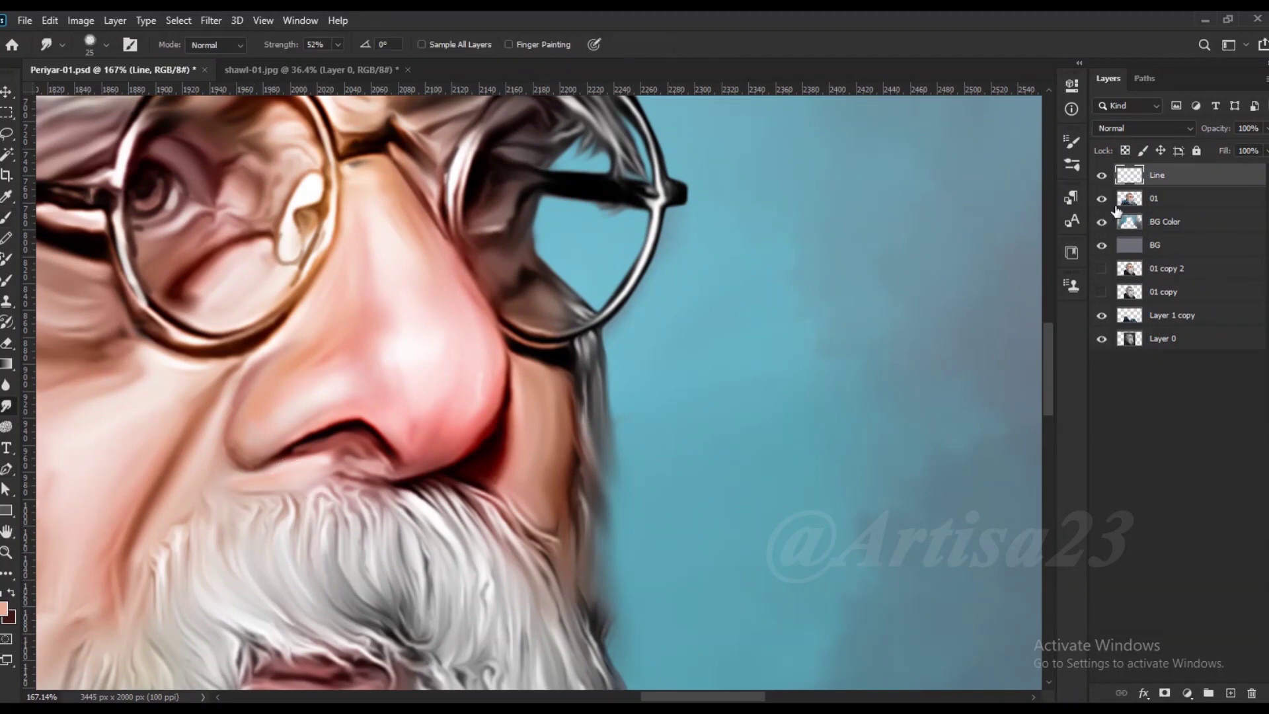
key("alt+bracketleft")
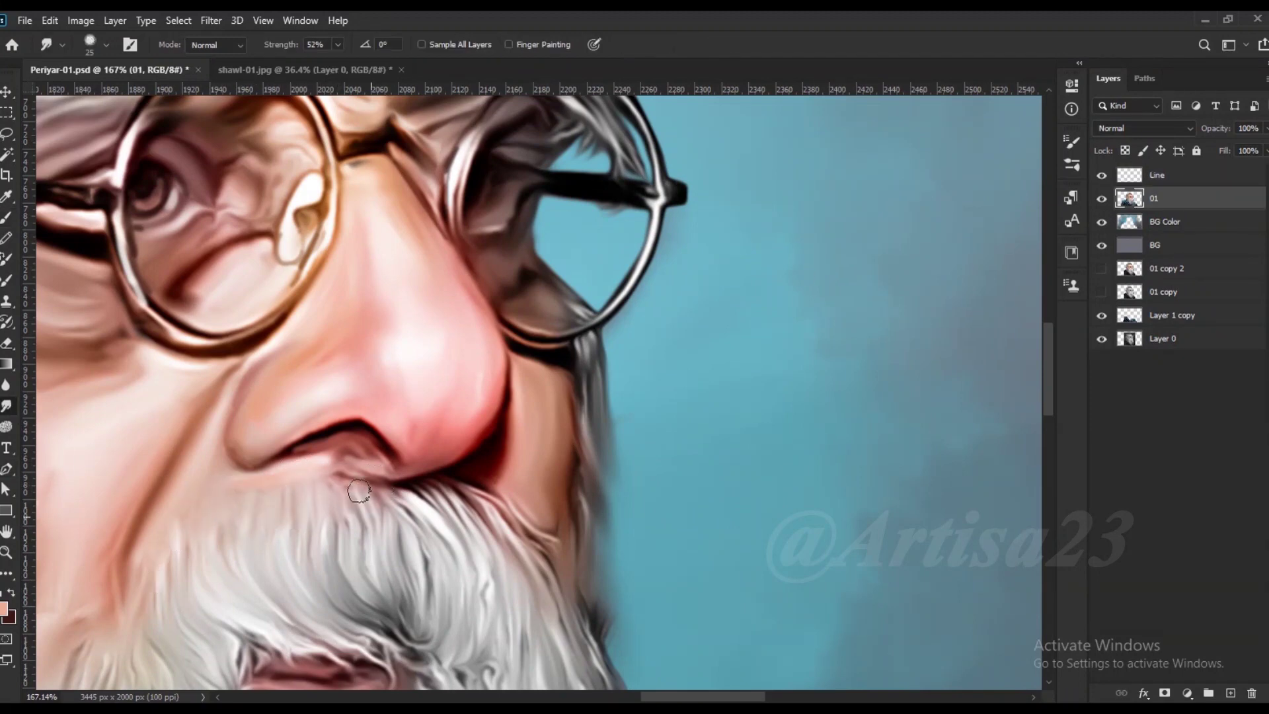
left_click_drag(303, 476, 344, 446)
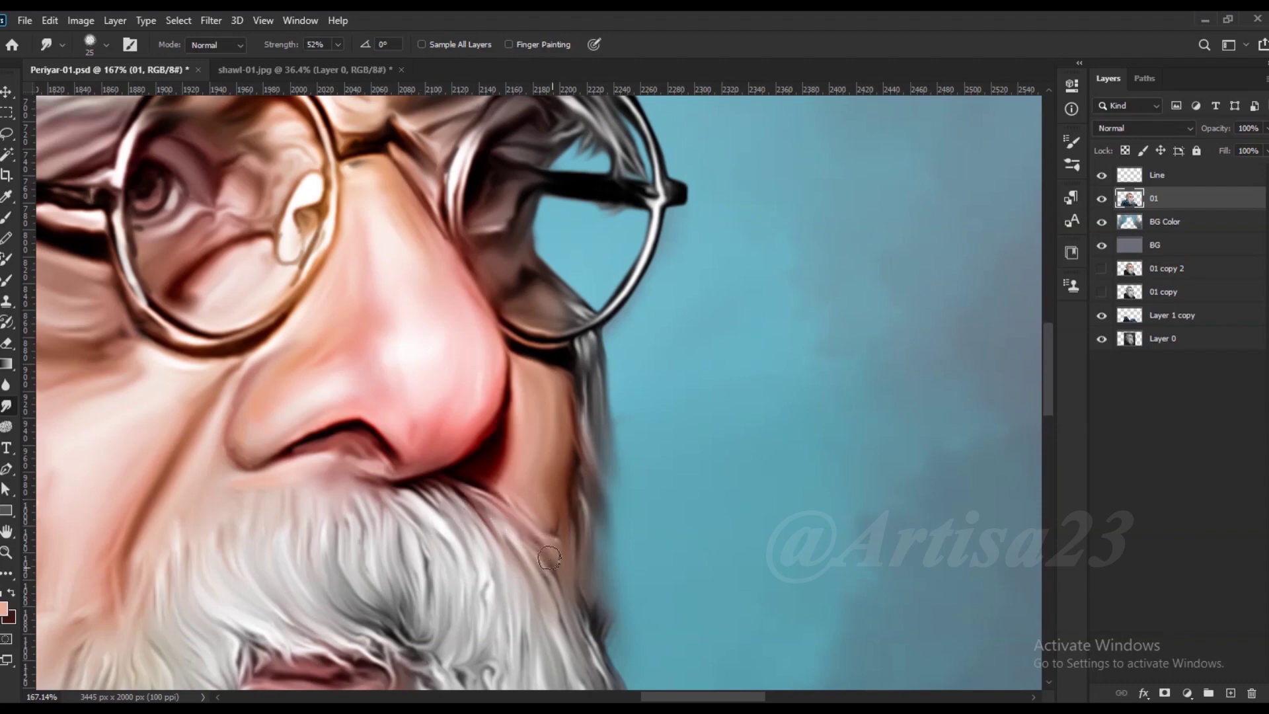
scroll(463, 529, "down", 3)
scroll(436, 489, "down", 2)
scroll(423, 472, "down", 2)
scroll(419, 471, "up", 1)
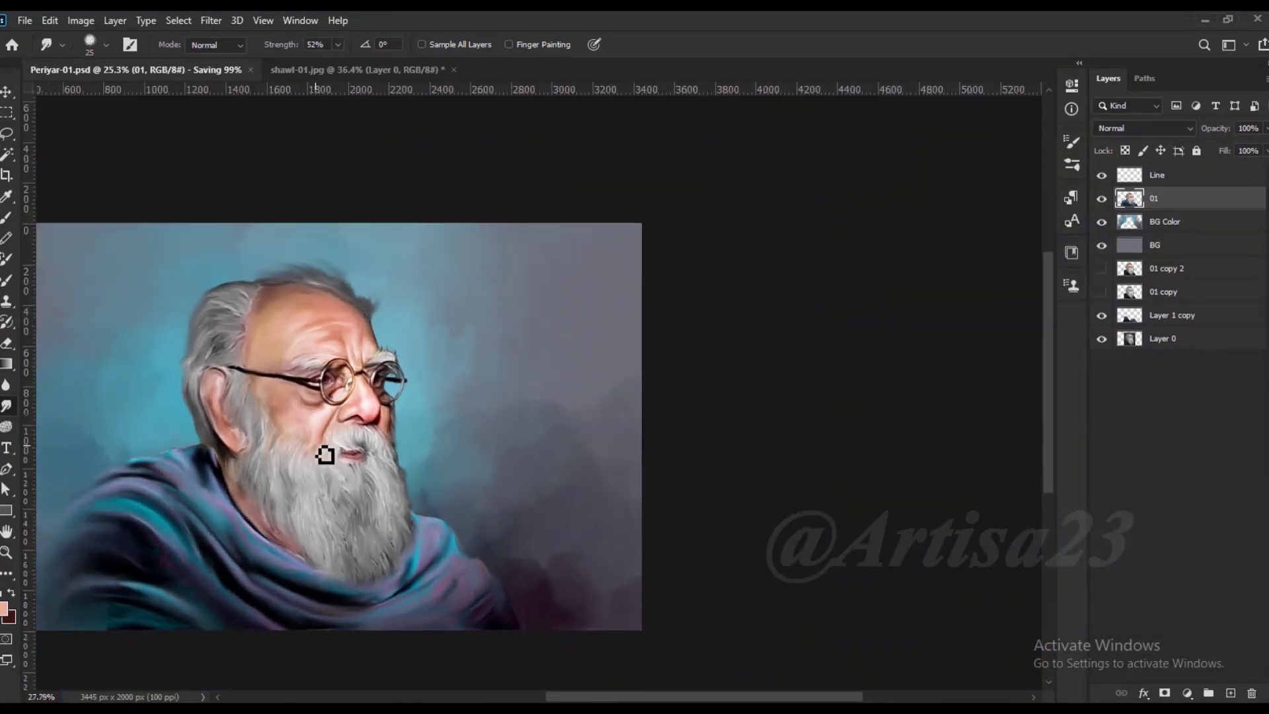
scroll(326, 454, "up", 3)
key("alt+bracketright")
- Paint a dark stroke along the glasses' arm and smudge the ear from top to lobe
key("b")
scroll(236, 343, "up", 2)
scroll(236, 342, "up", 1)
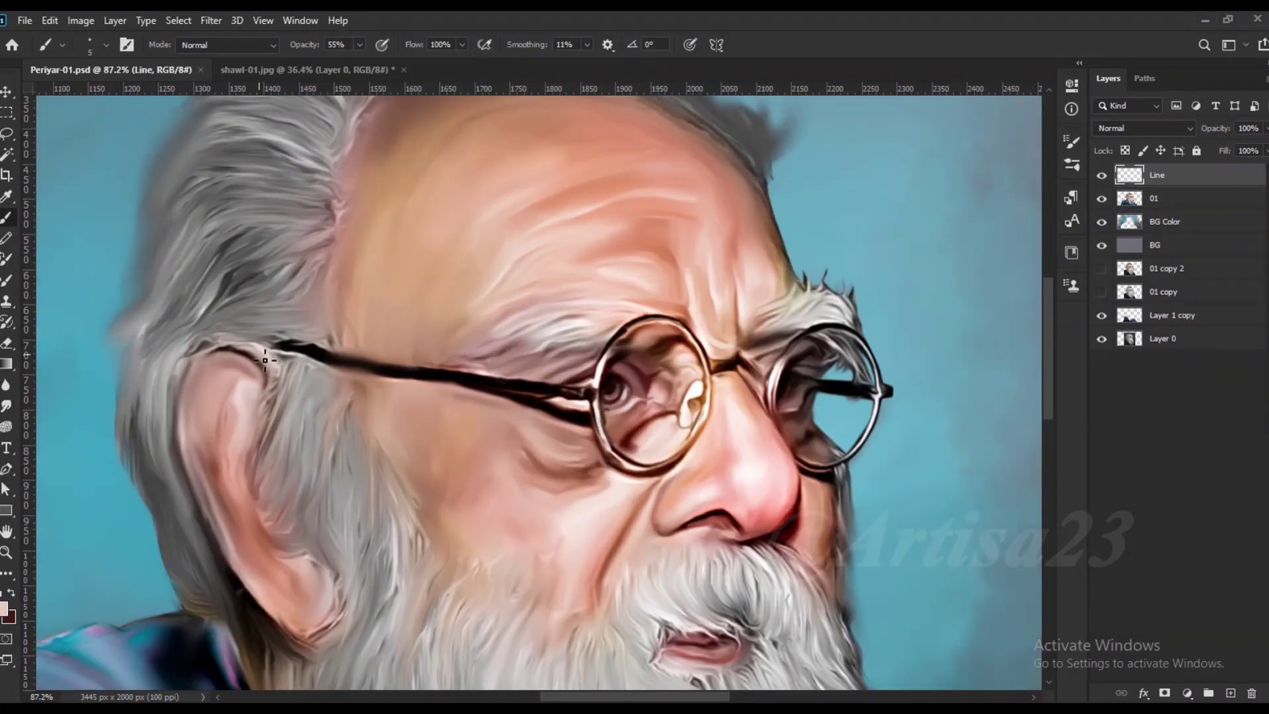
scroll(277, 357, "up", 1)
key("bracketright")
mouse_move(284, 357)
left_mouse_down()
mouse_move(221, 342)
mouse_move(189, 367)
left_mouse_up()
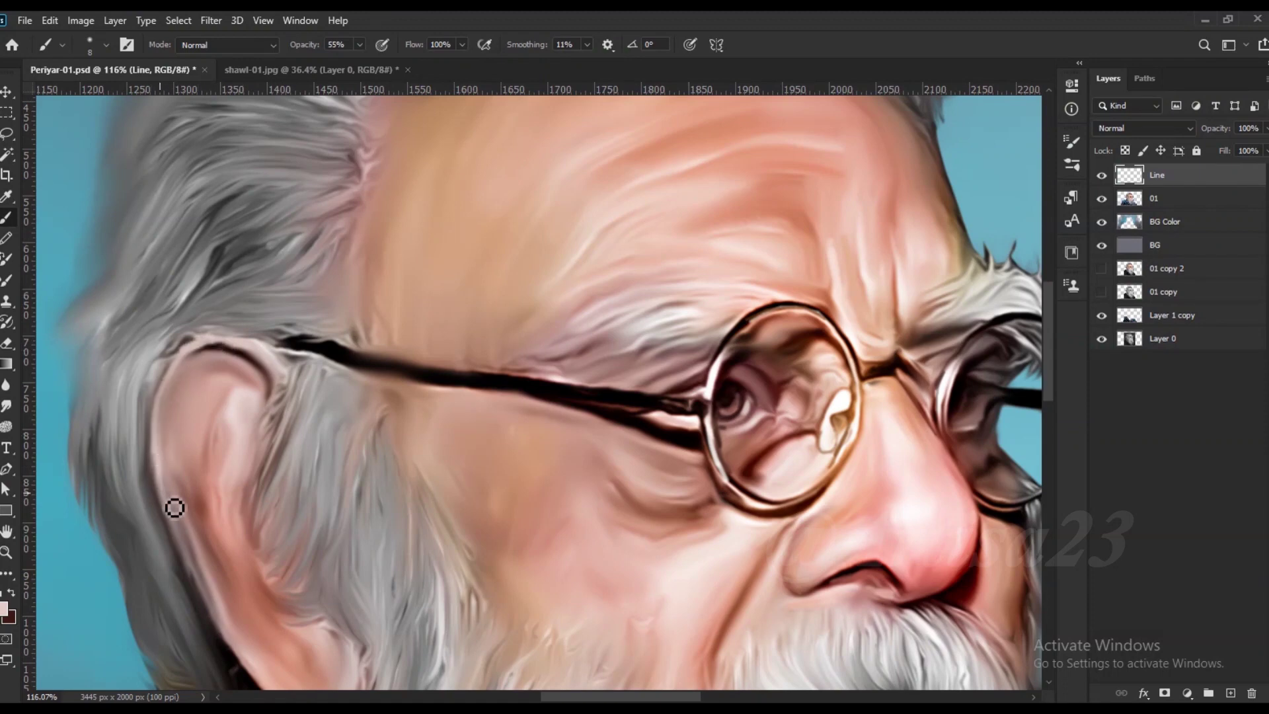
scroll(257, 460, "down", 1)
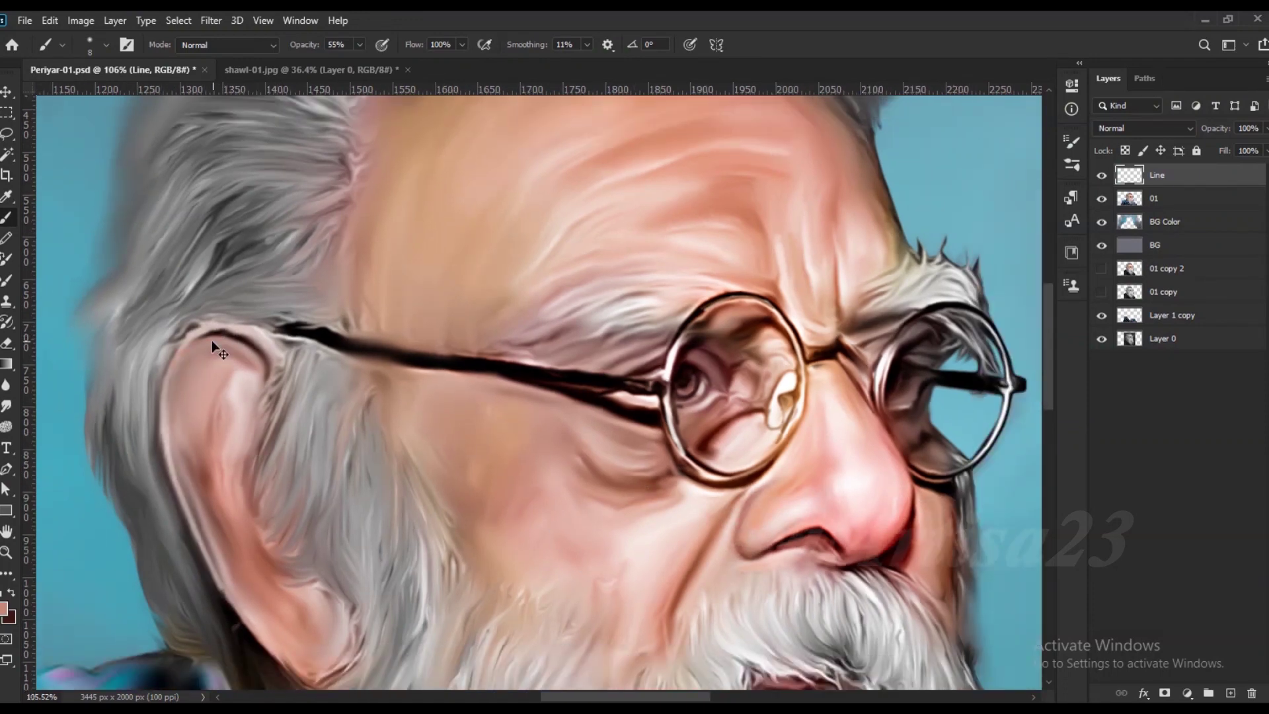
scroll(192, 433, "down", 2)
scroll(198, 436, "up", 1)
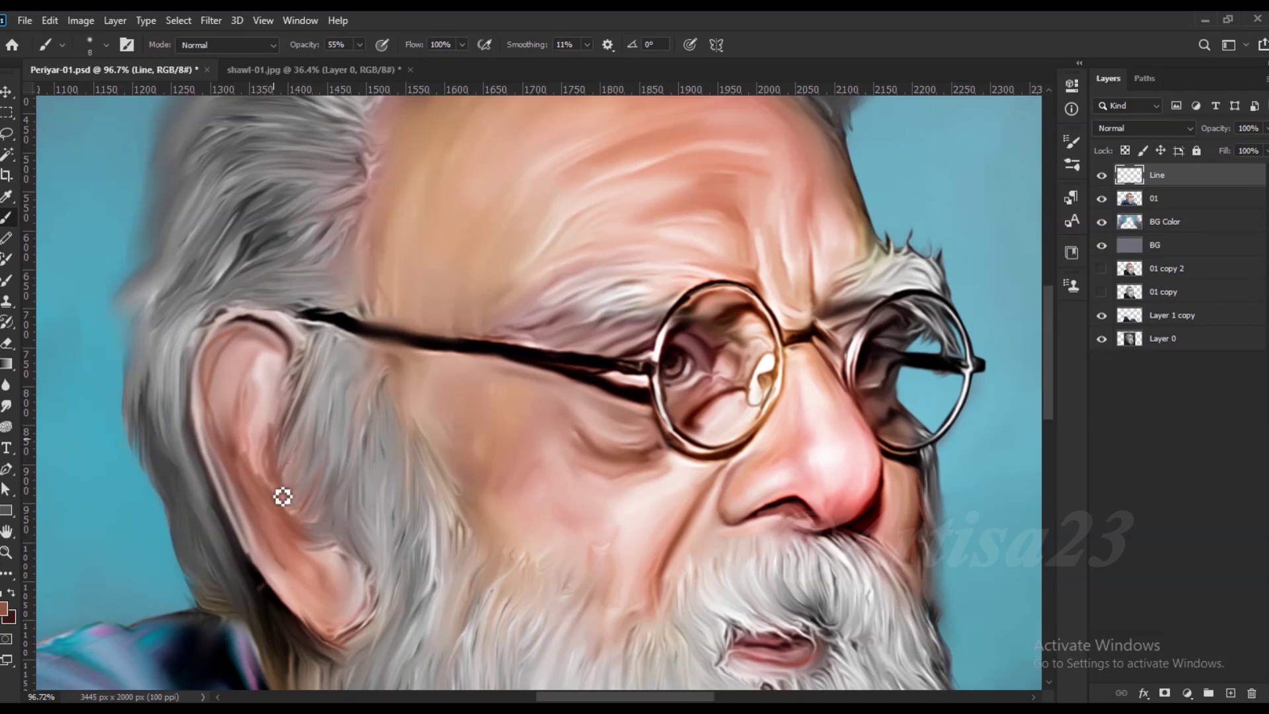
key("r")
left_click_drag(250, 369, 332, 626)
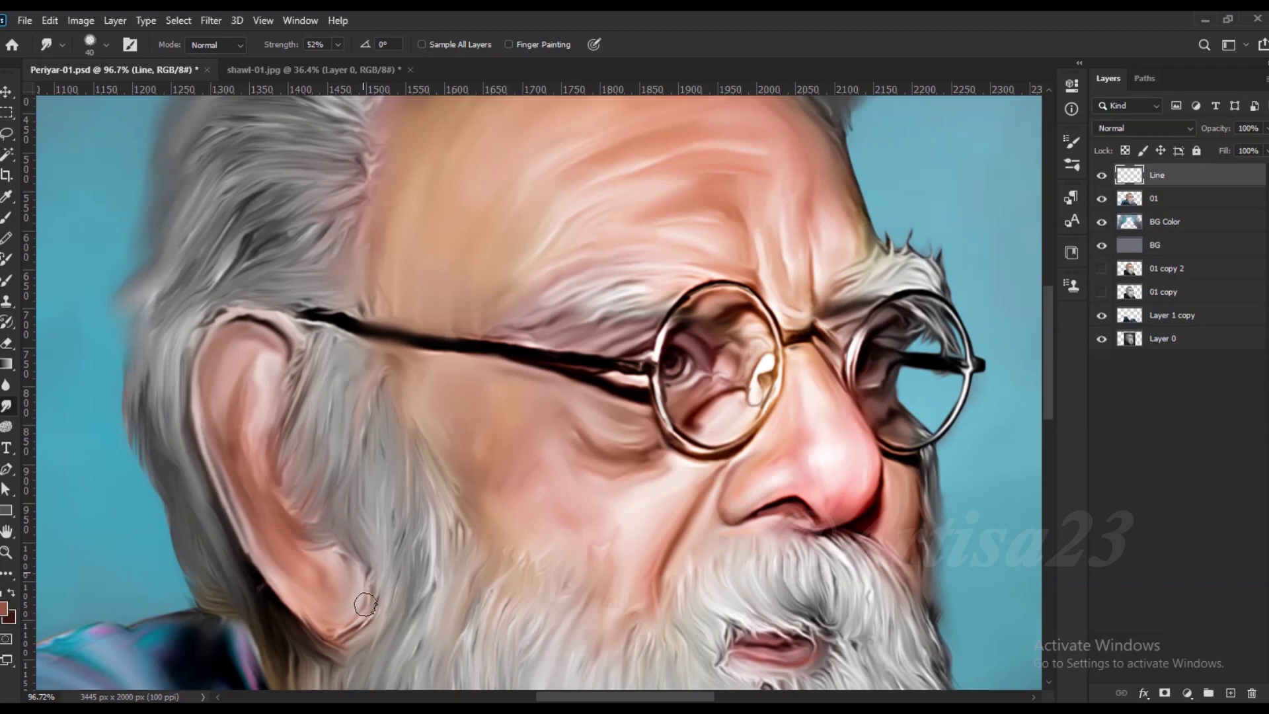
- Add a new empty layer above Line, to be named Hair 01
left_click(1146, 203)
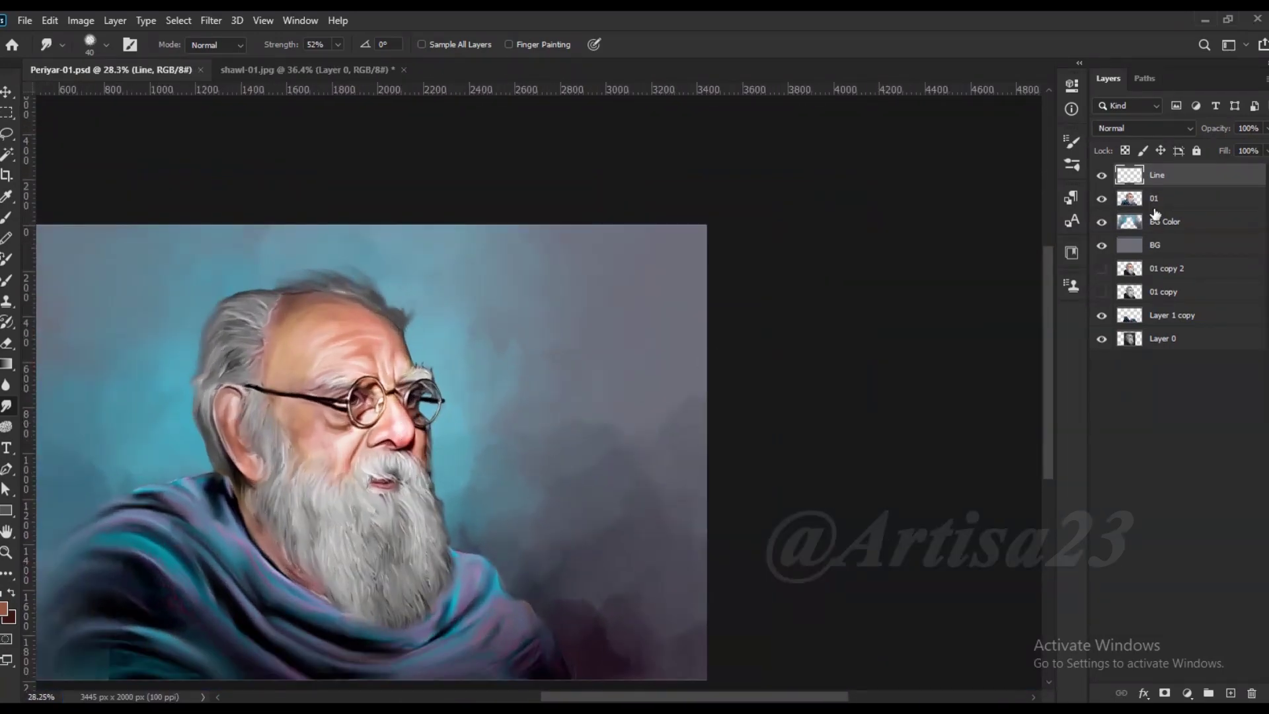
key("ctrl+shift+alt+n")
double_click(1175, 174)
- Name the new layer Hair 01 and sample white as the foreground colour
key("Return")
scroll(91, 272, "up", 1)
key("i")
left_click(5, 608)
left_click(768, 419)
key("b")
- Set up a 3 px Hard Round brush at 93% opacity
left_click(1211, 271)
key("F5")
left_click(857, 134)
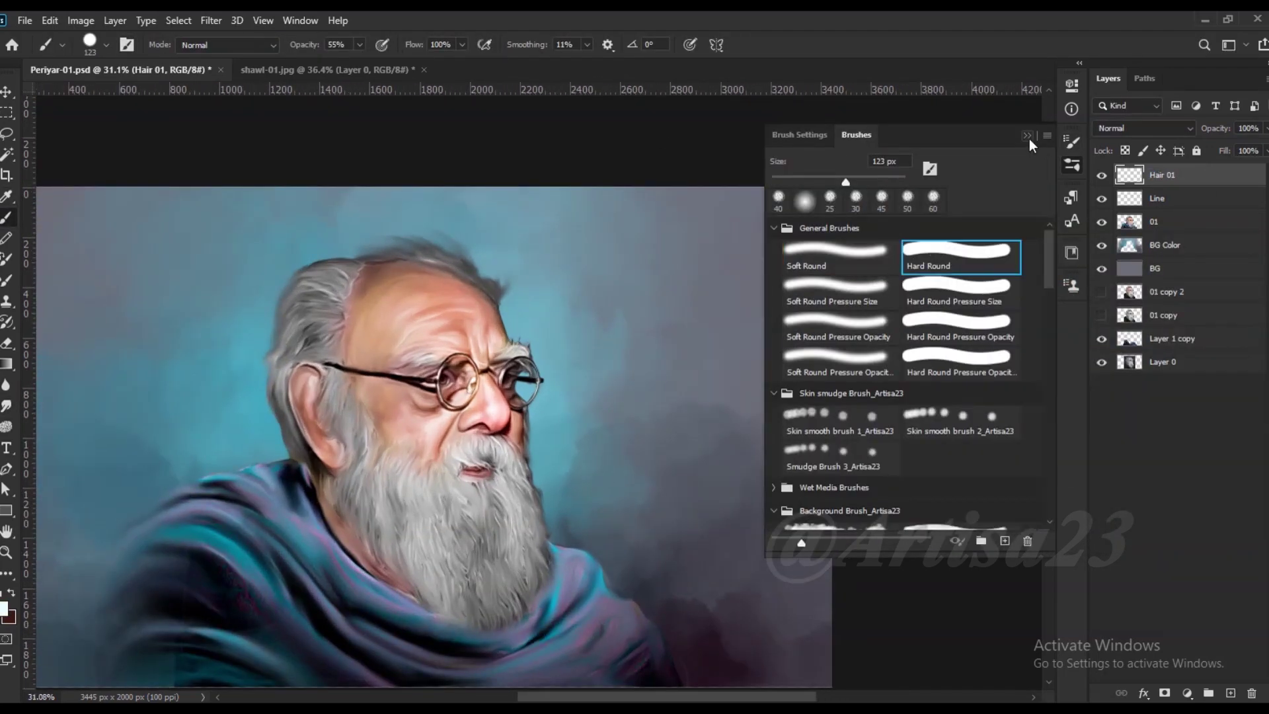
left_click(1027, 135)
scroll(477, 426, "up", 2)
key("bracketleft")
key("bracketleft")
key("bracketleft")
scroll(509, 442, "up", 4)
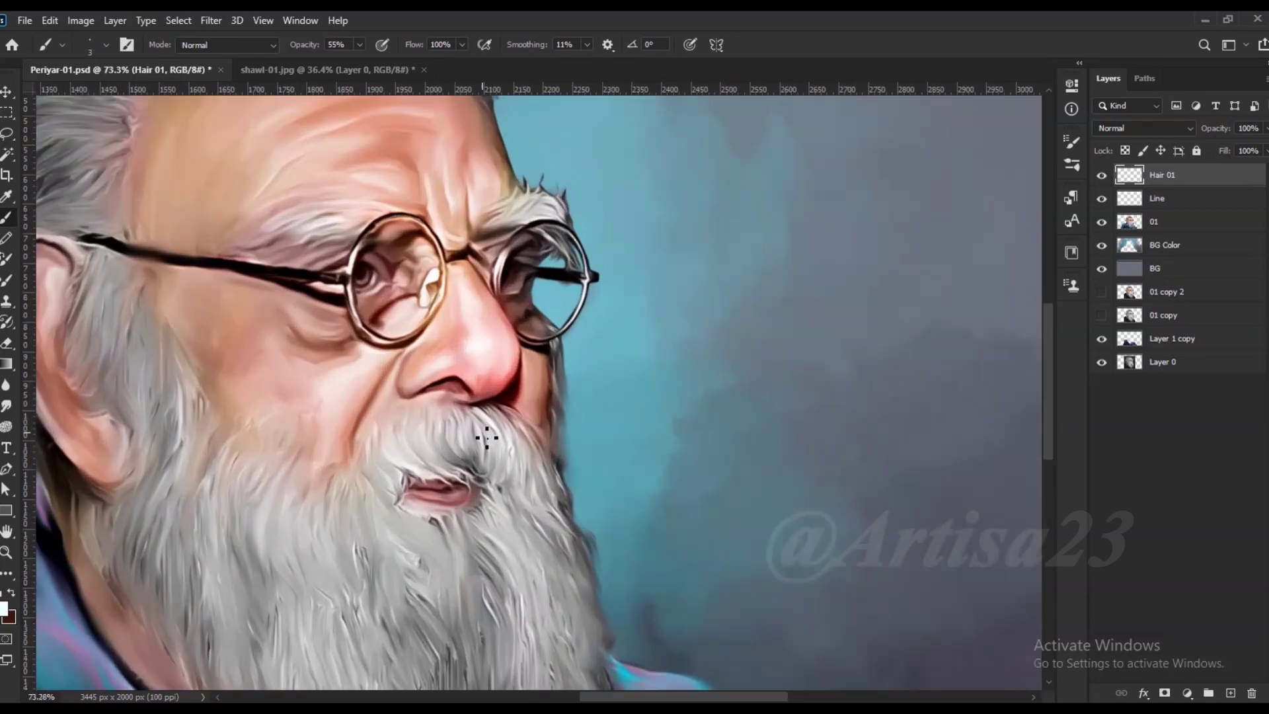
left_click_drag(370, 56, 392, 62)
scroll(529, 461, "down", 2)
scroll(487, 471, "up", 2)
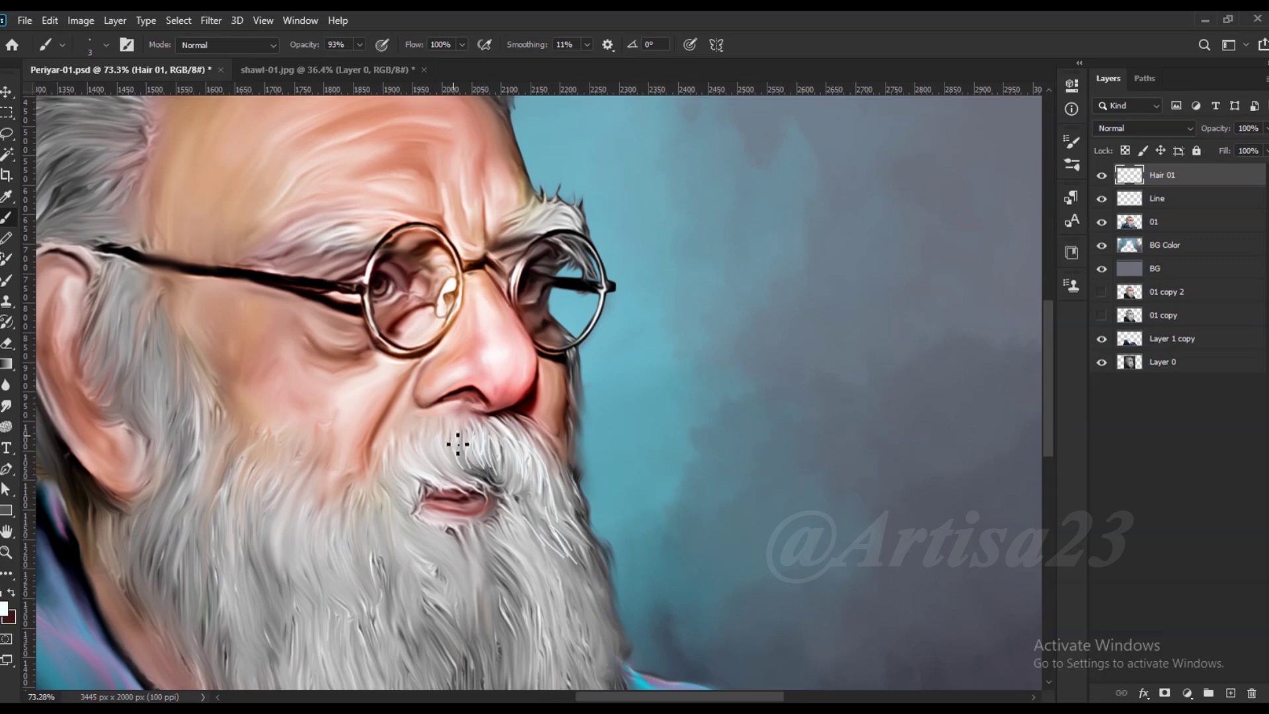
scroll(475, 453, "down", 1)
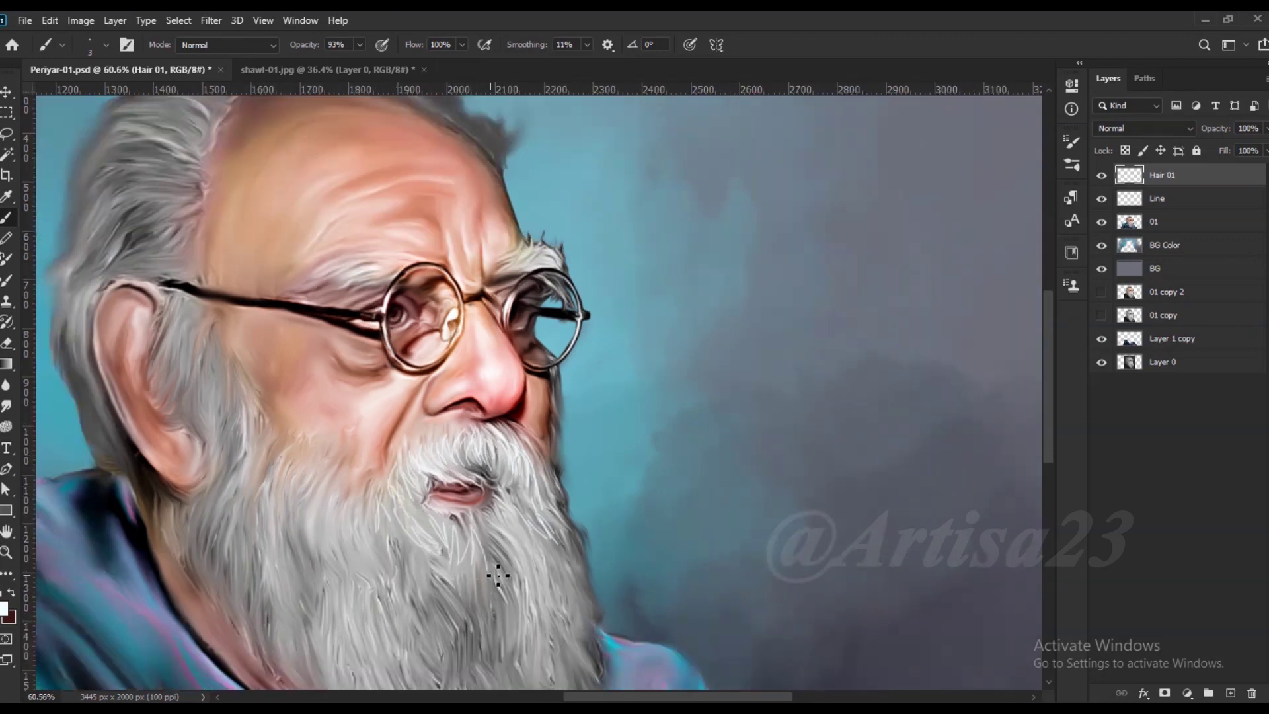
scroll(529, 549, "down", 2)
scroll(291, 367, "up", 2)
- Paint fine white strands over the sideburn and the grey hair above the ear
left_click_drag(286, 390, 291, 441)
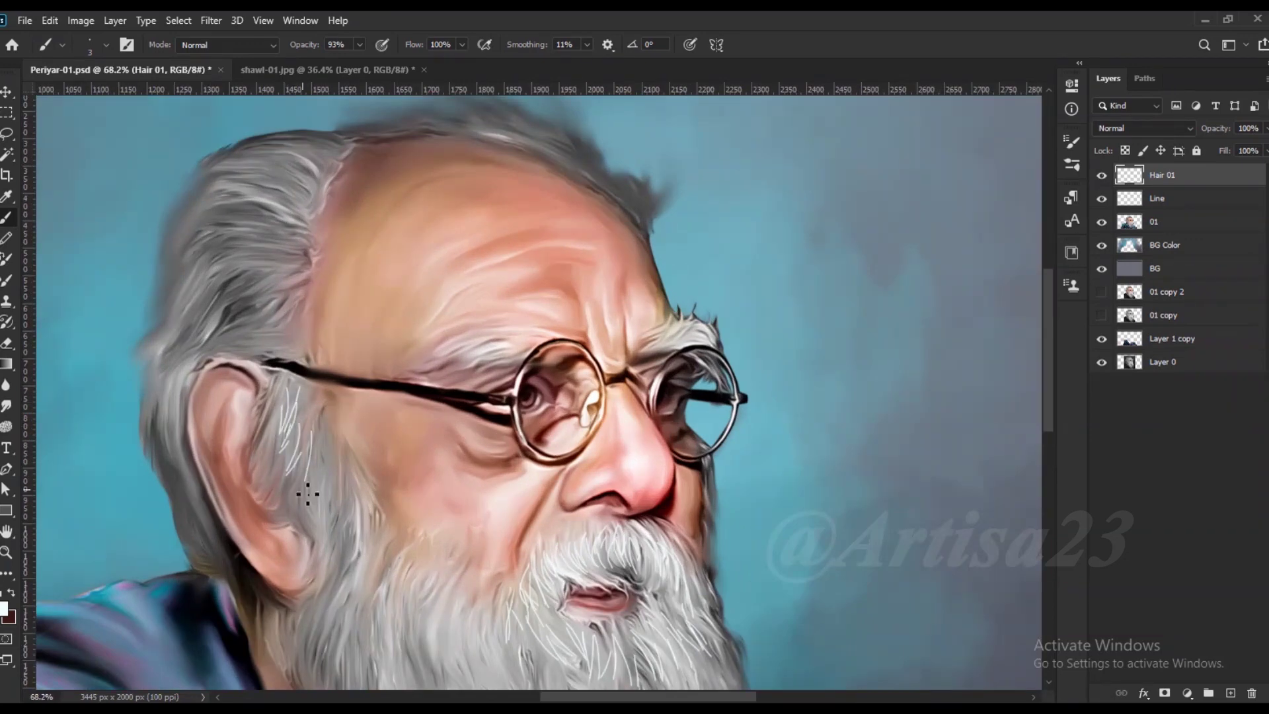
scroll(279, 415, "up", 3)
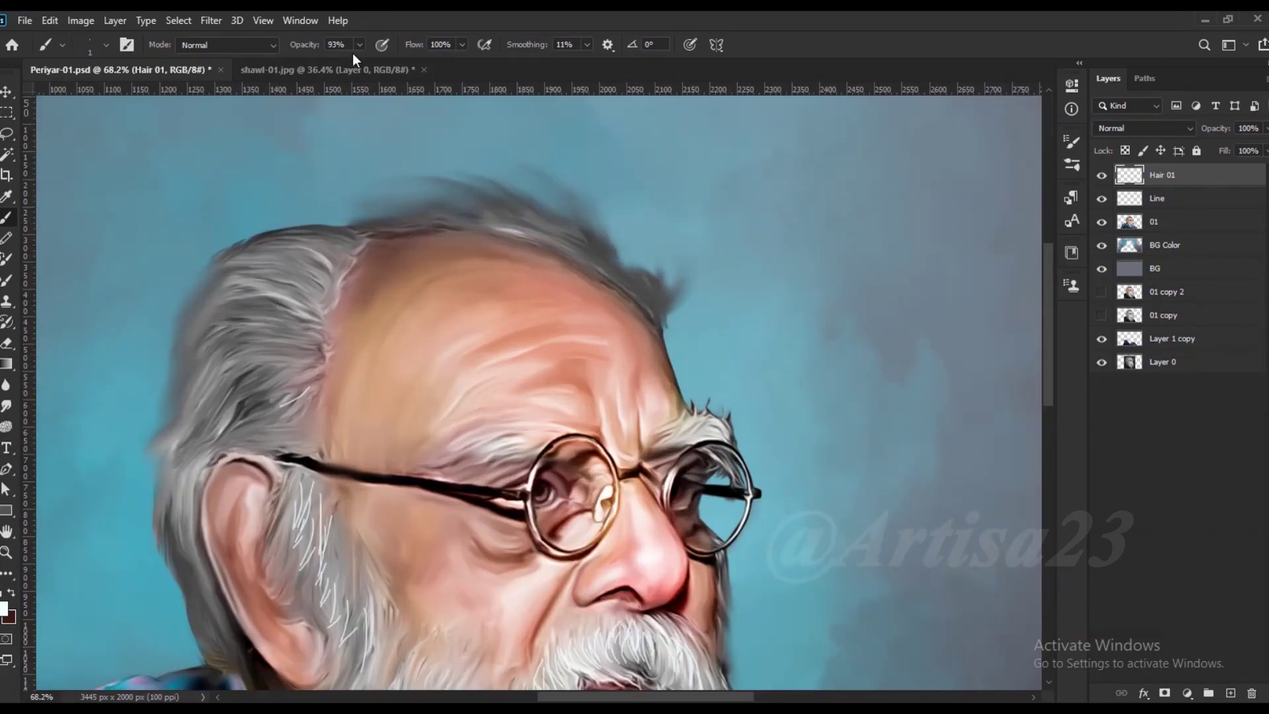
left_click_drag(248, 395, 301, 375)
left_click_drag(235, 387, 306, 363)
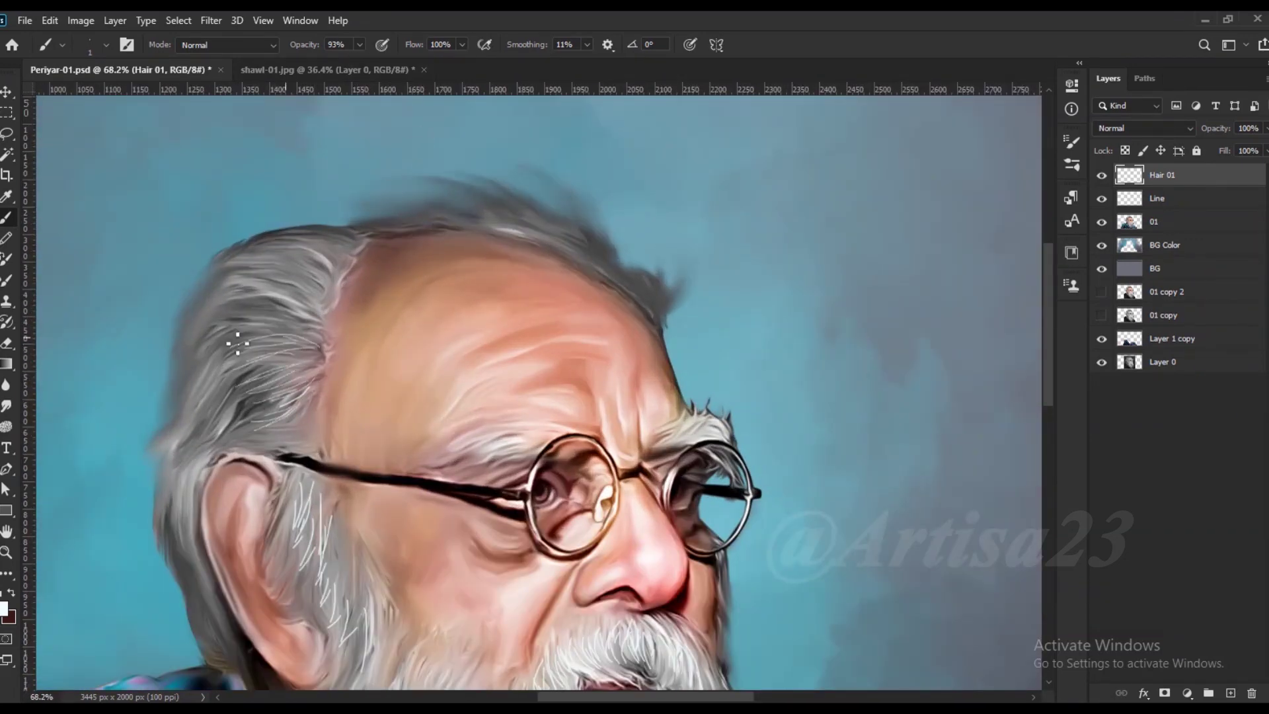
mouse_move(175, 429)
left_mouse_down()
mouse_move(258, 340)
mouse_move(277, 396)
left_mouse_up()
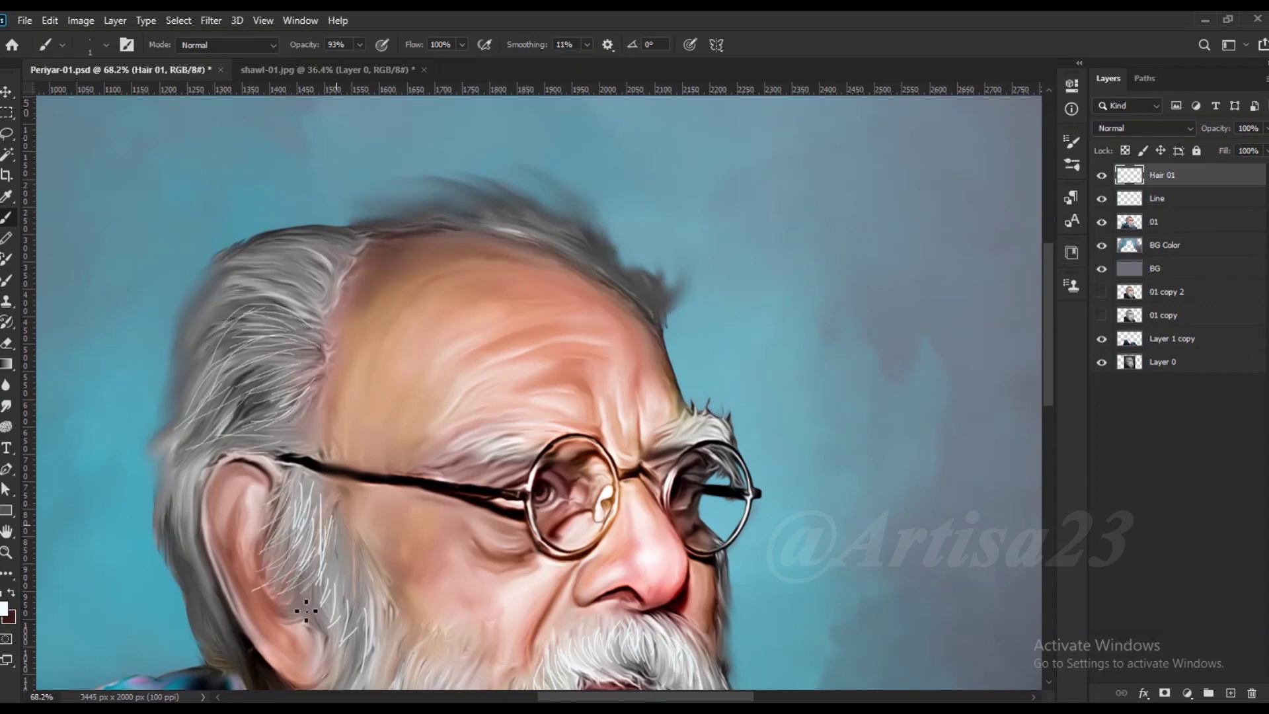
left_click_drag(296, 651, 335, 617)
scroll(311, 537, "down", 2)
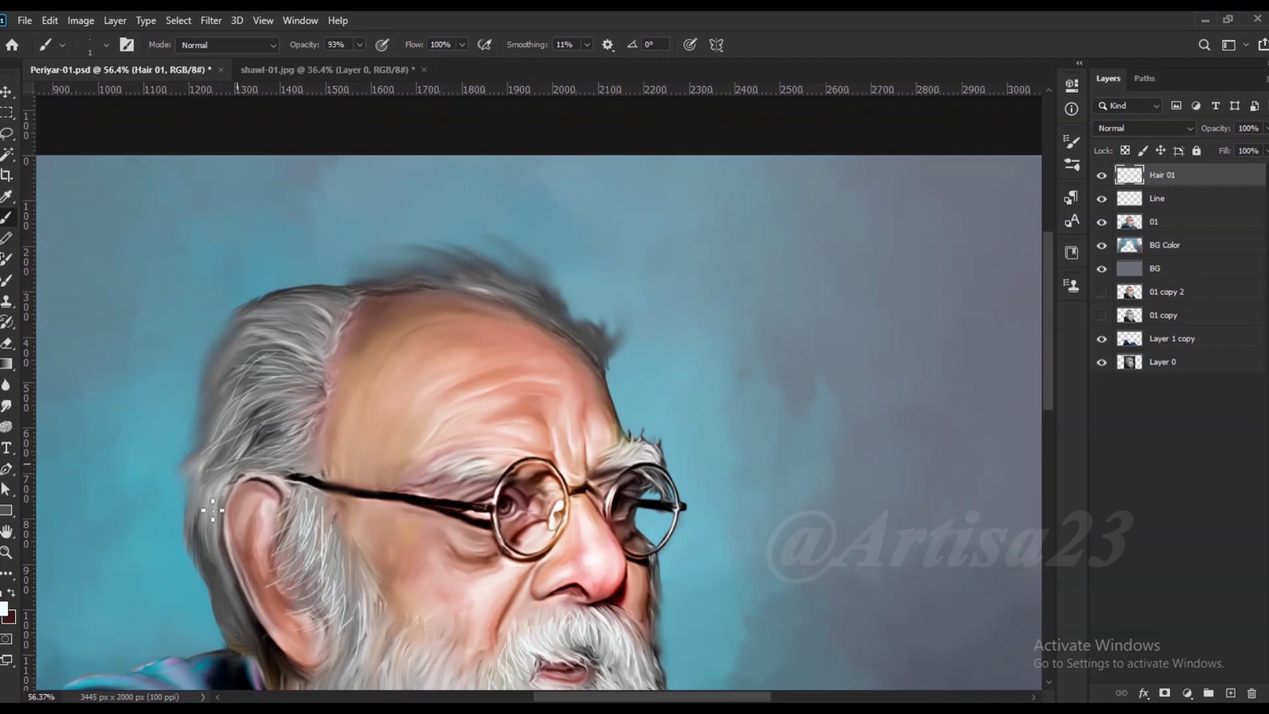
scroll(290, 428, "up", 2)
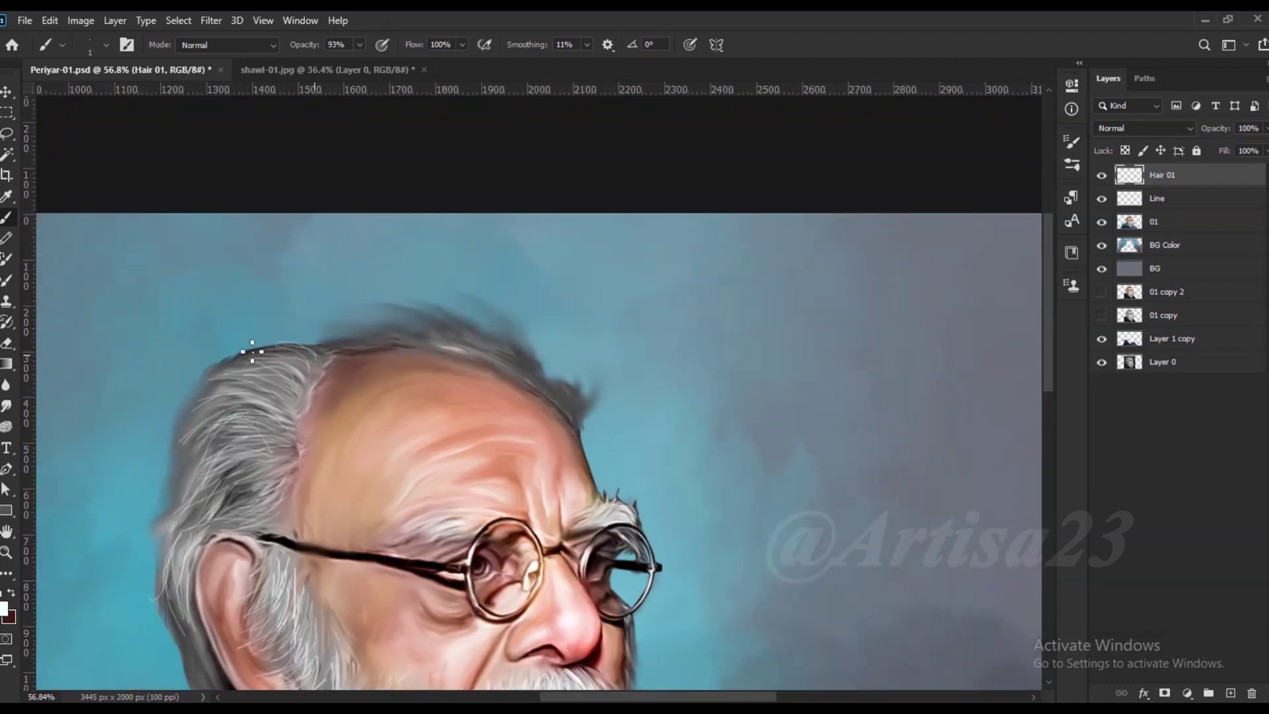
- Paint thin white flyaway strands arching over the crown and along the back hairline on Hair 01
scroll(543, 432, "up", 2)
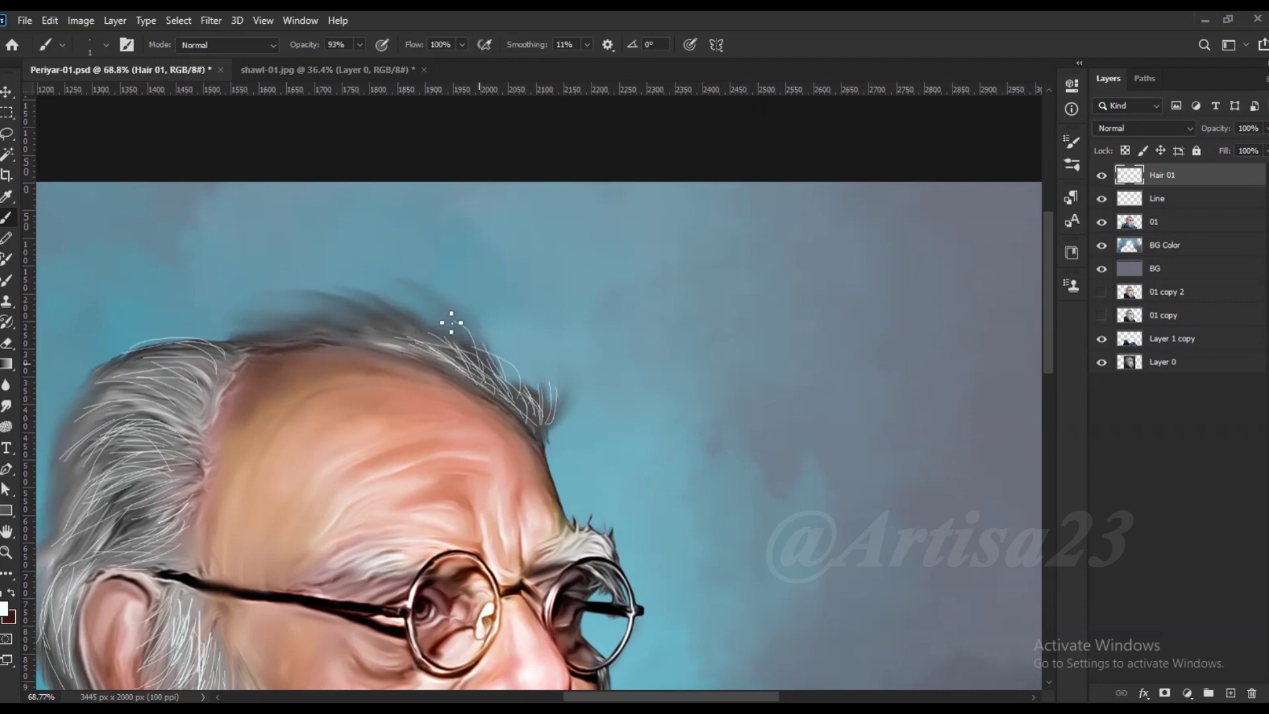
left_click_drag(330, 331, 409, 340)
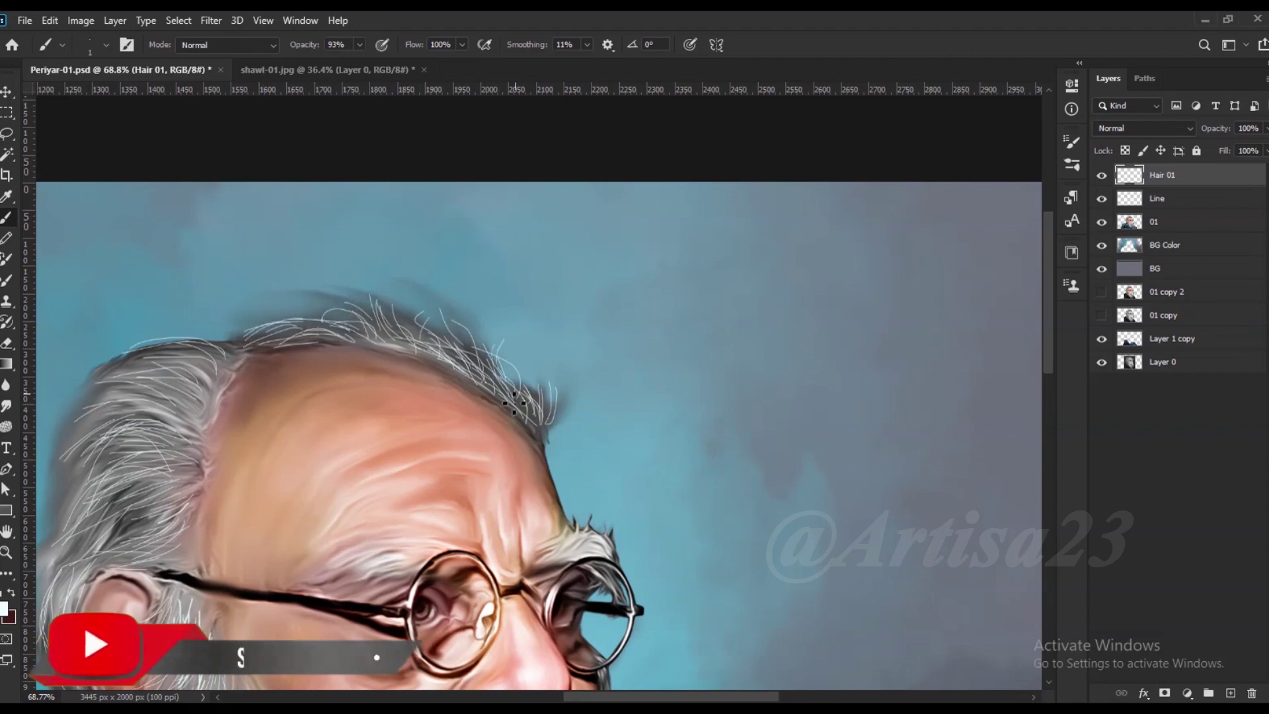
scroll(552, 447, "down", 2)
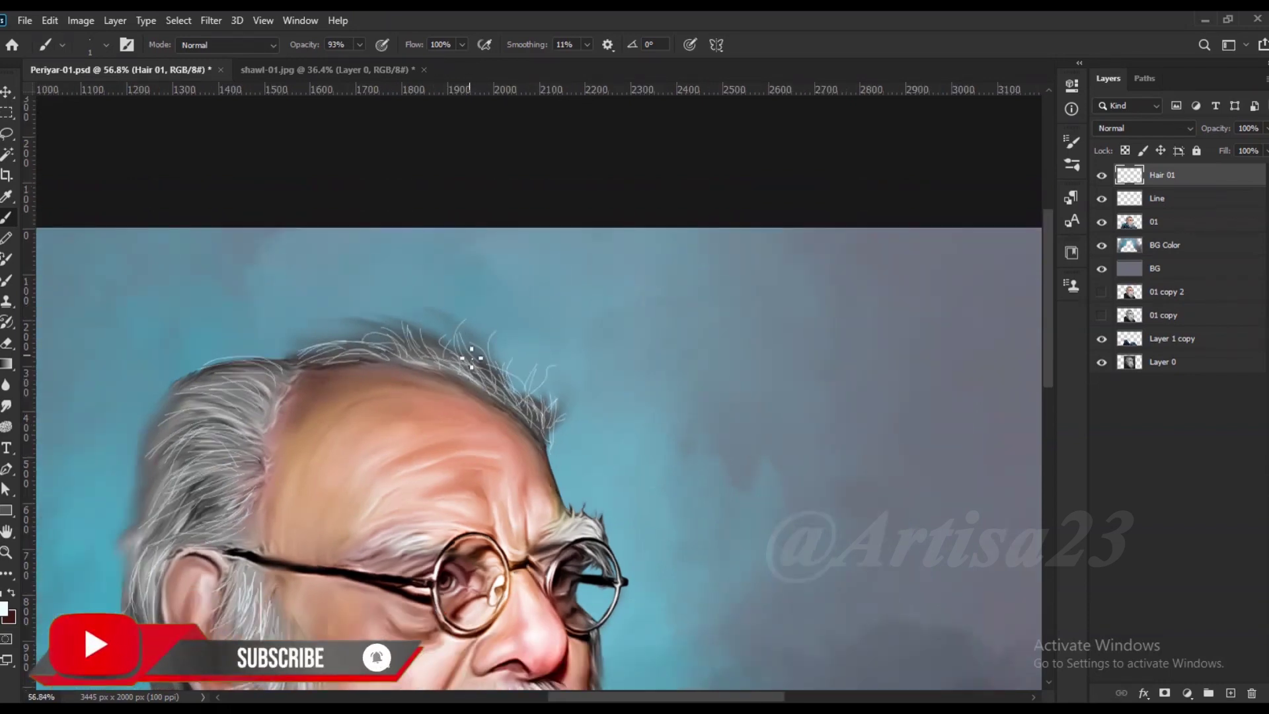
scroll(348, 349, "up", 2)
mouse_move(346, 347)
left_mouse_down()
mouse_move(268, 413)
mouse_move(241, 476)
mouse_move(198, 377)
left_mouse_up()
scroll(360, 368, "down", 2)
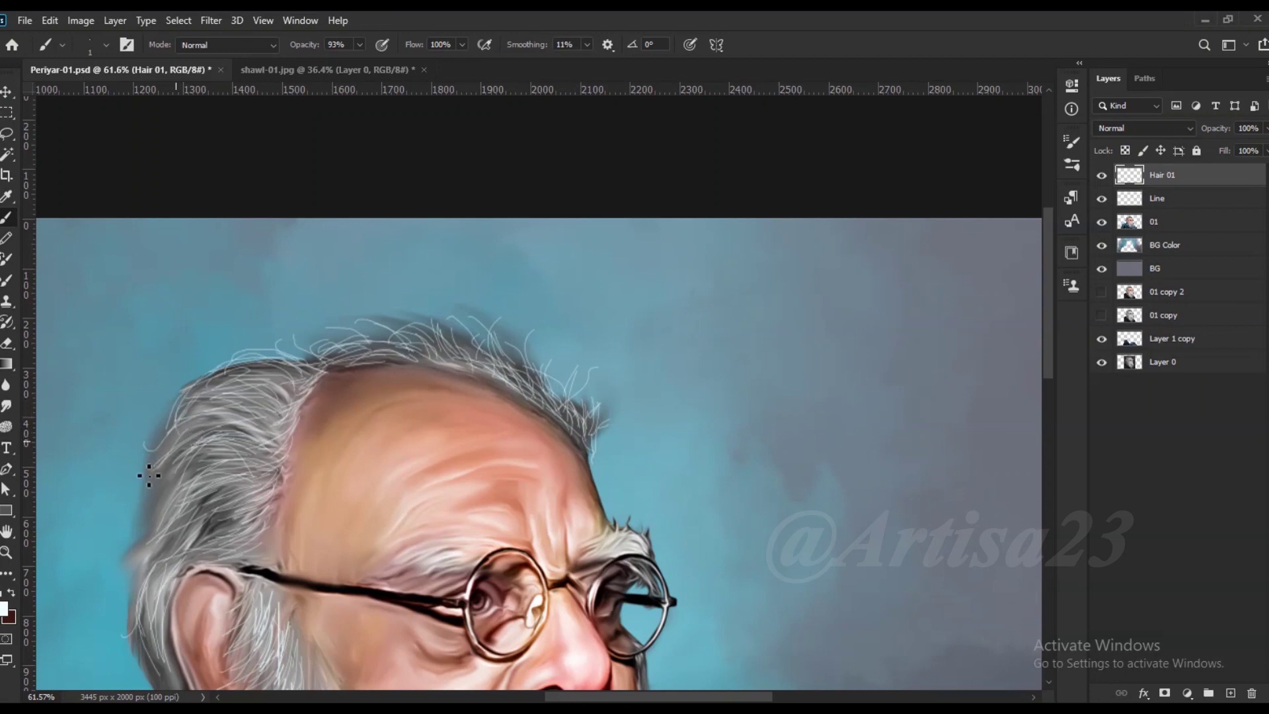
scroll(134, 602, "down", 2)
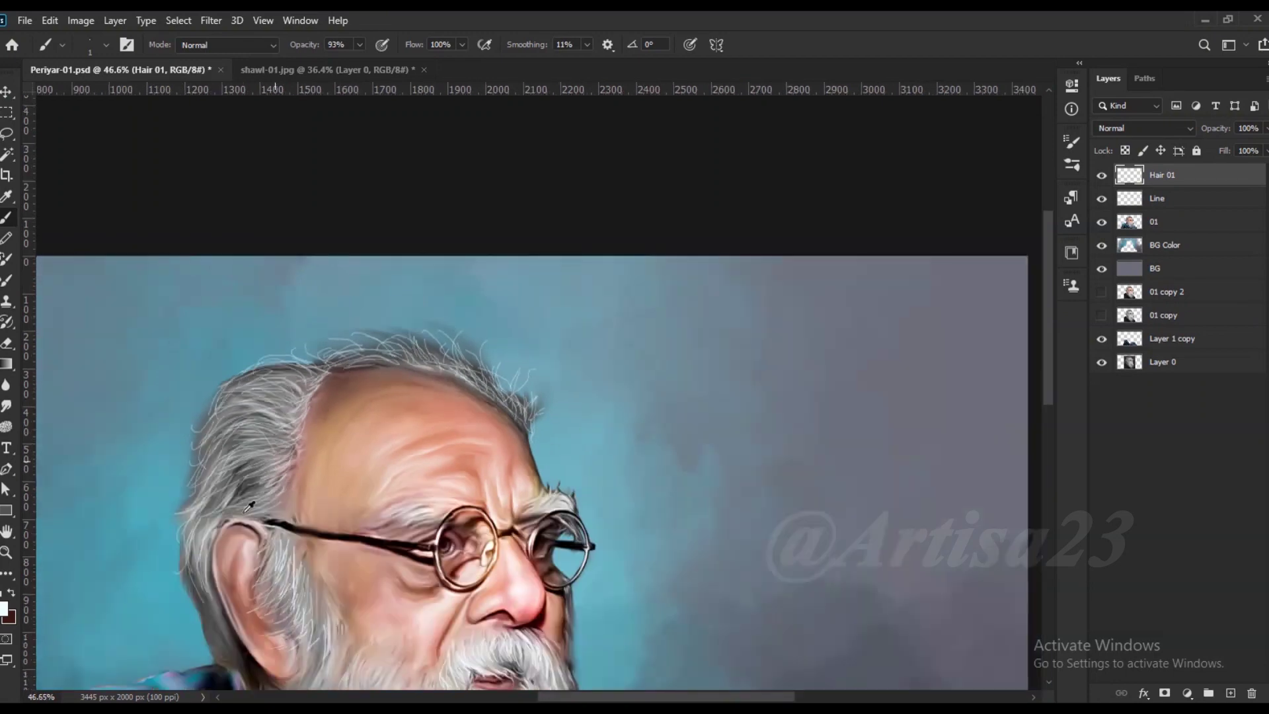
scroll(212, 638, "up", 1)
scroll(339, 320, "down", 2)
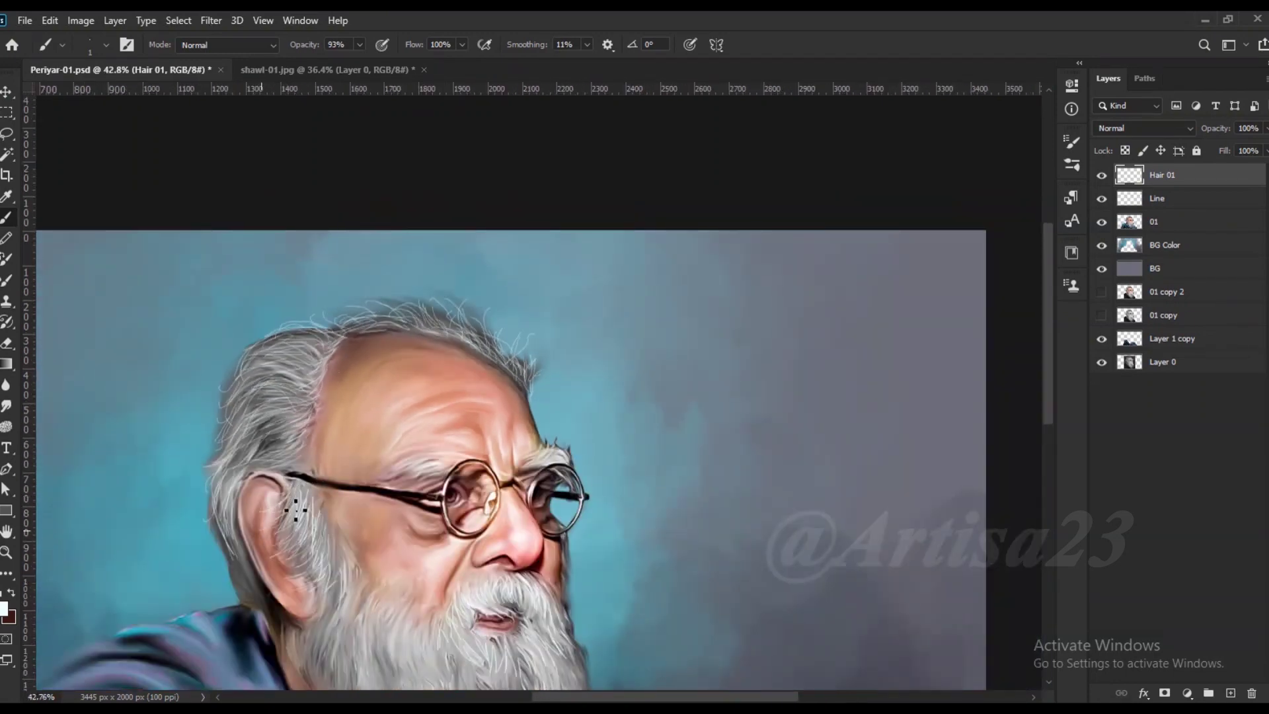
scroll(278, 572, "down", 1)
scroll(343, 291, "up", 3)
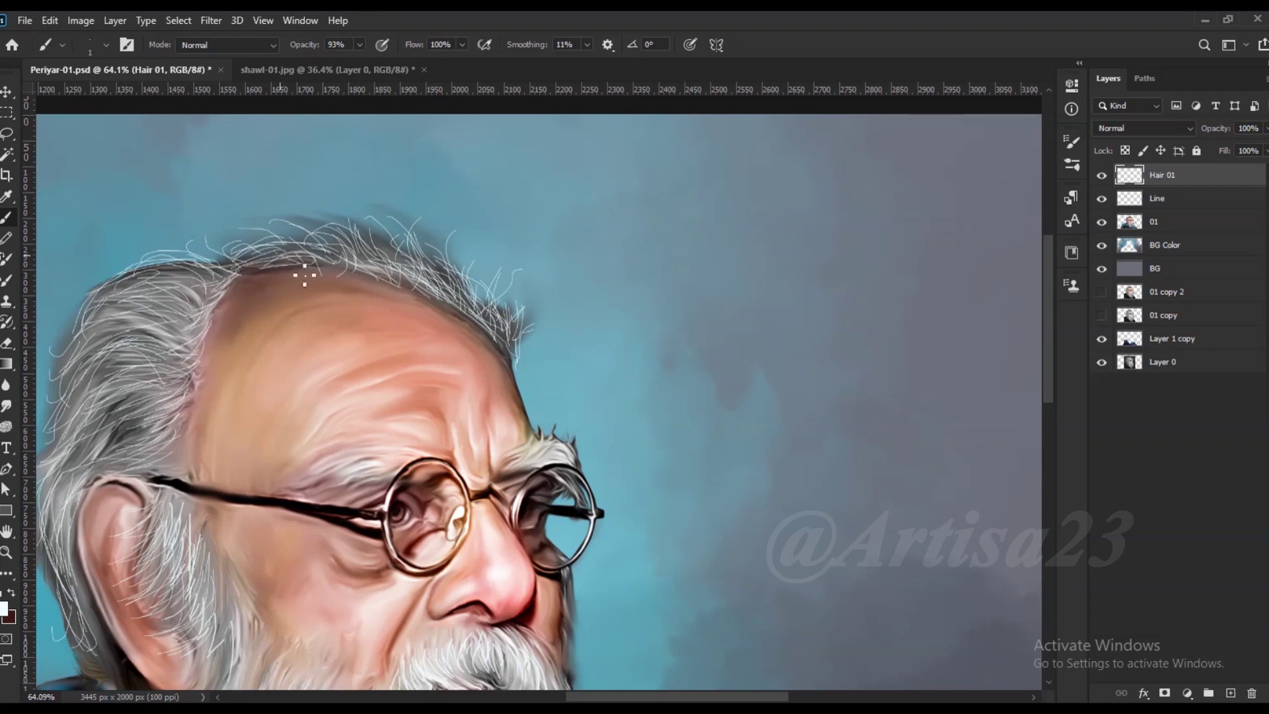
scroll(222, 318, "down", 3)
scroll(279, 411, "up", 5)
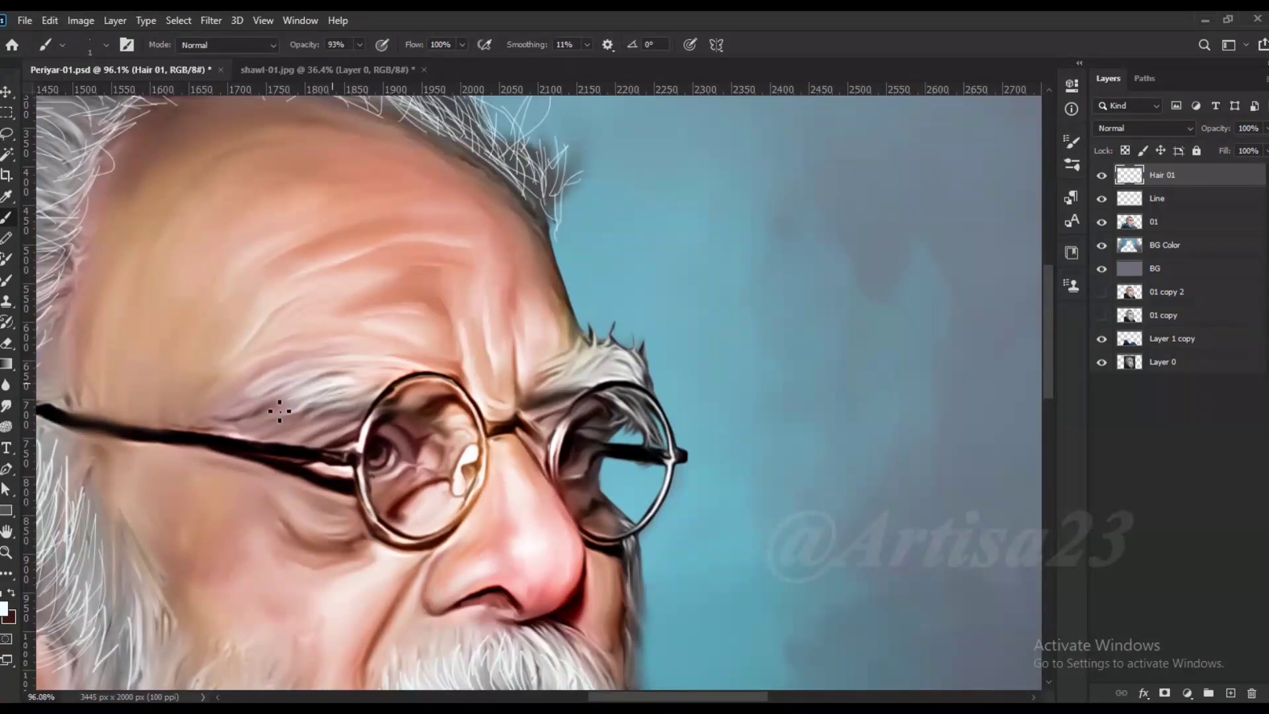
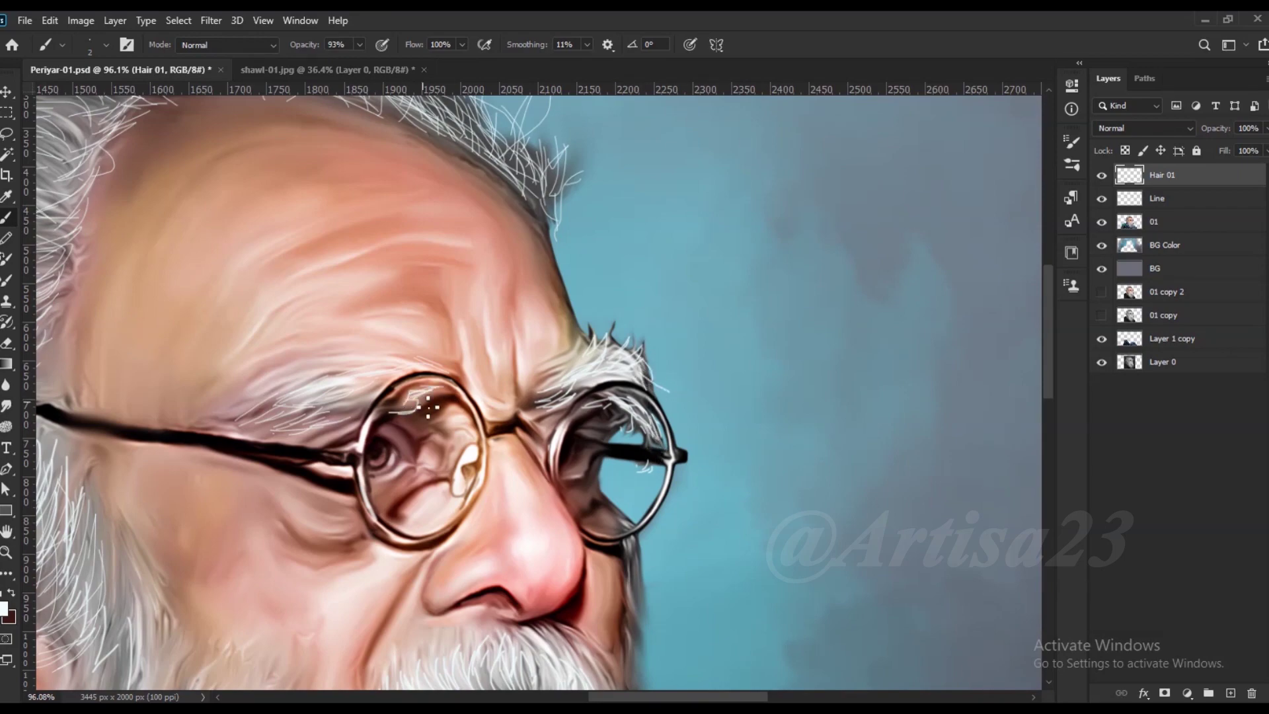
- Paint thin light hair strands into the eyebrow and through the beard on Hair 01
left_click_drag(340, 390, 281, 416)
scroll(340, 390, "down", 4)
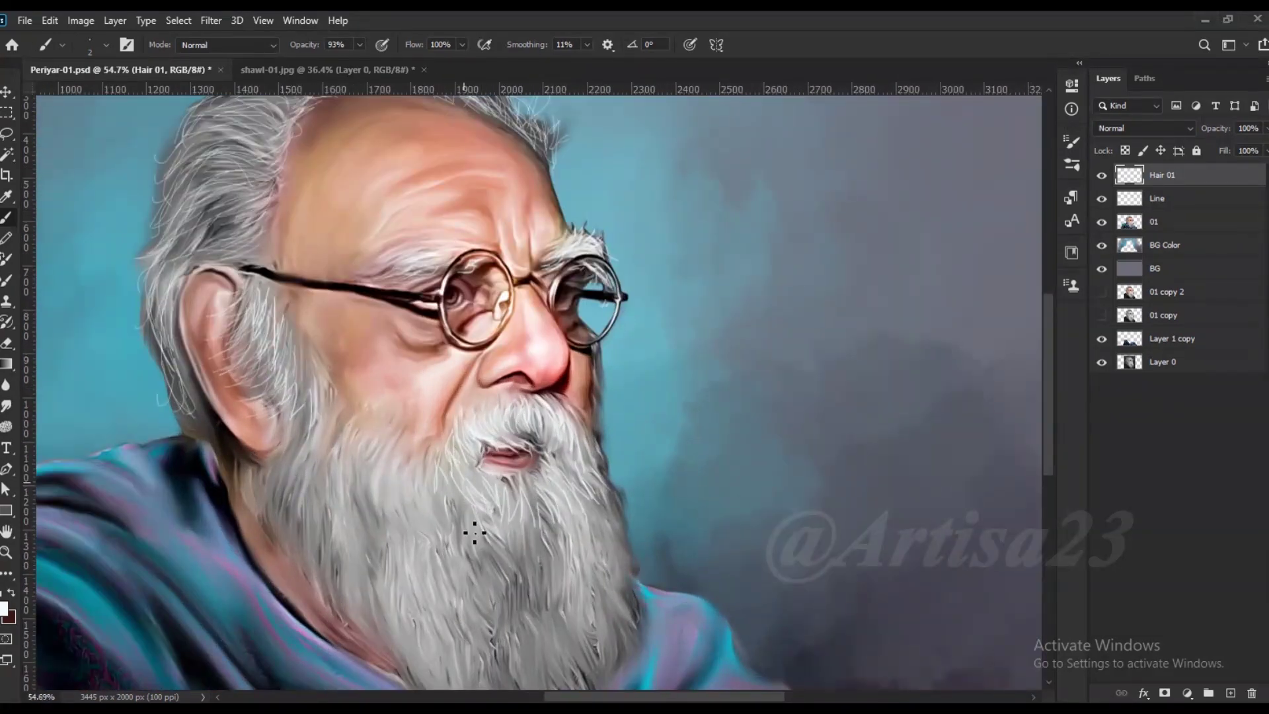
mouse_move(330, 431)
left_mouse_down()
mouse_move(285, 516)
mouse_move(292, 555)
left_mouse_up()
left_click_drag(349, 462, 372, 537)
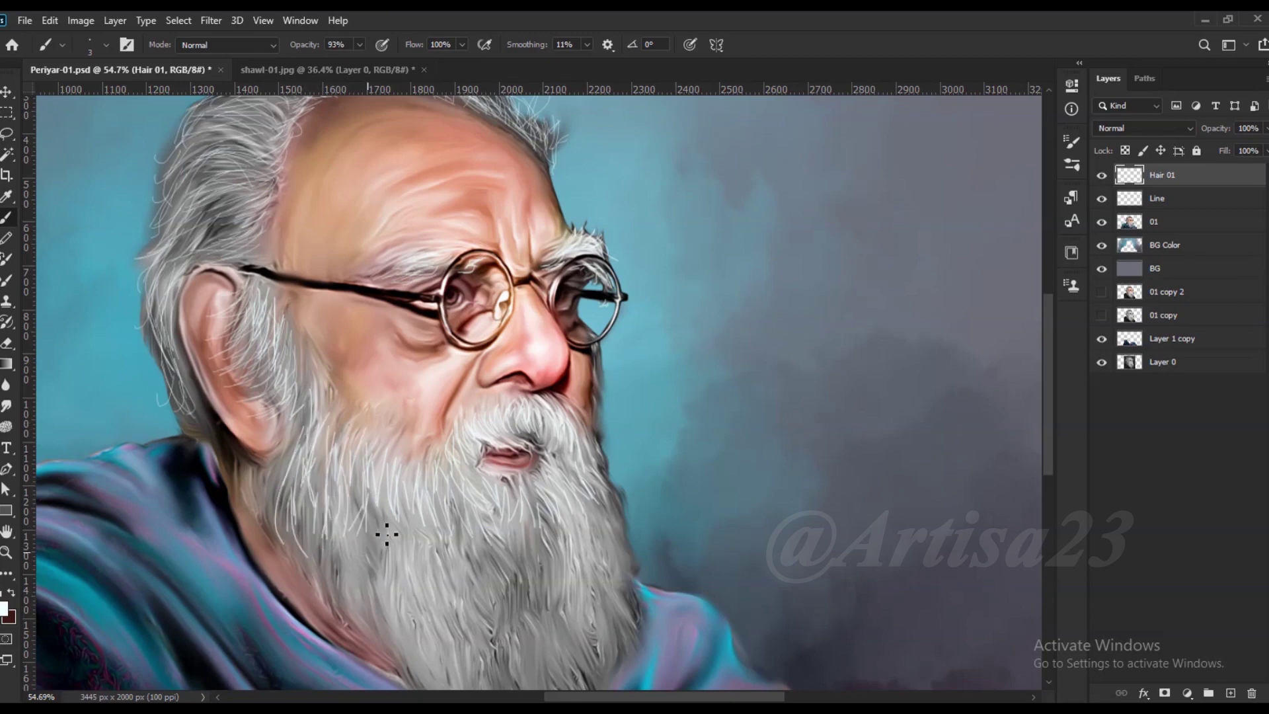
scroll(373, 559, "down", 1)
scroll(365, 514, "down", 1)
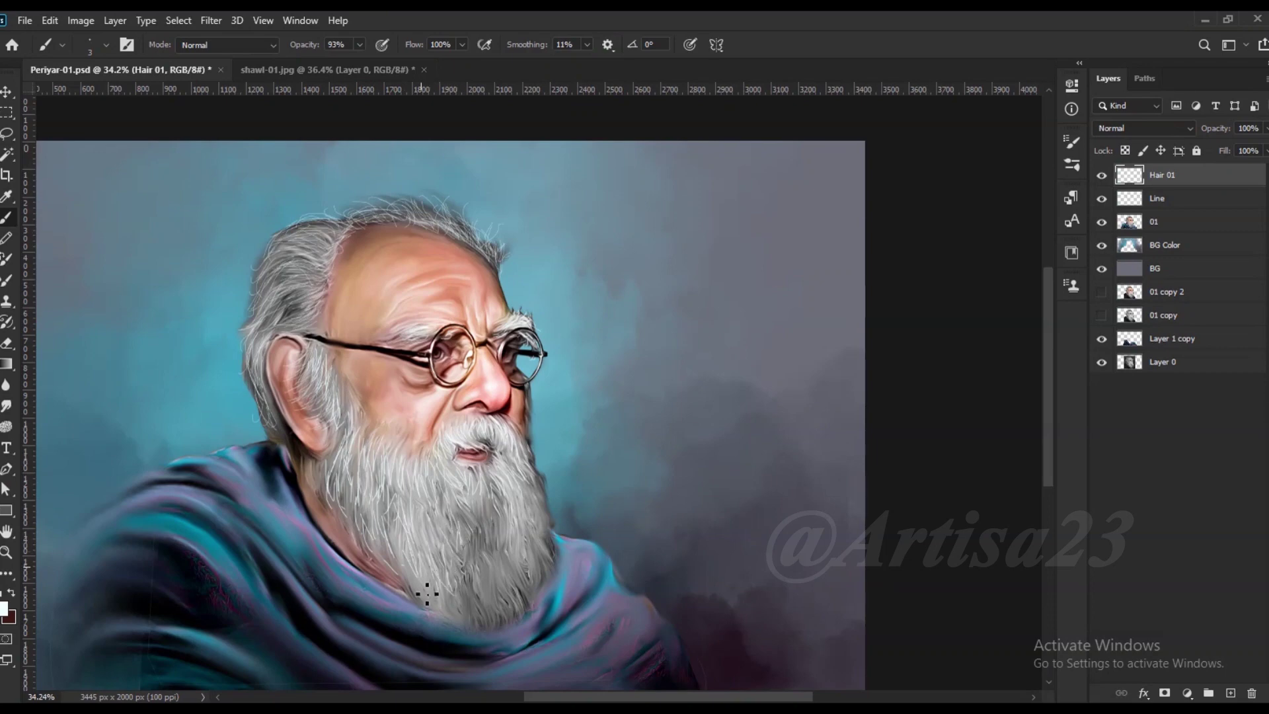
scroll(475, 585, "up", 1)
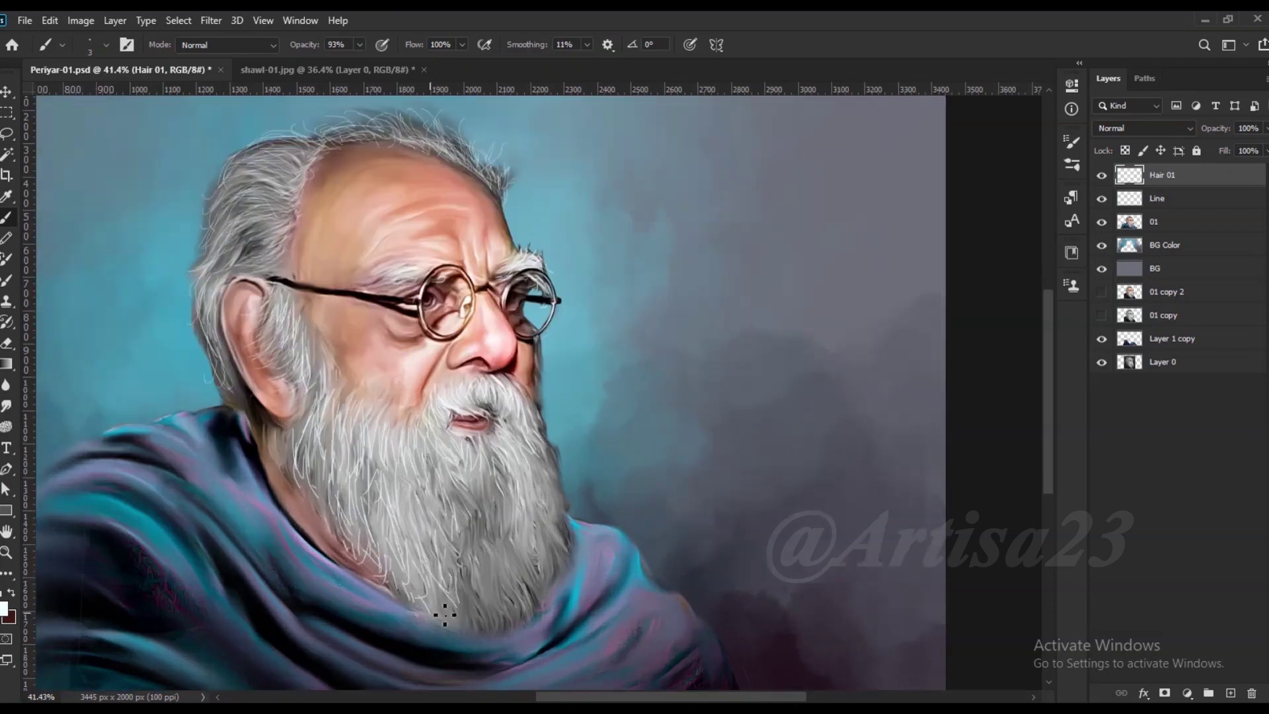
scroll(433, 611, "down", 1)
scroll(430, 582, "up", 1)
scroll(430, 542, "down", 2)
- Save the portrait, then add a new empty layer above Hair 01
key("ctrl+s")
scroll(427, 488, "down", 1)
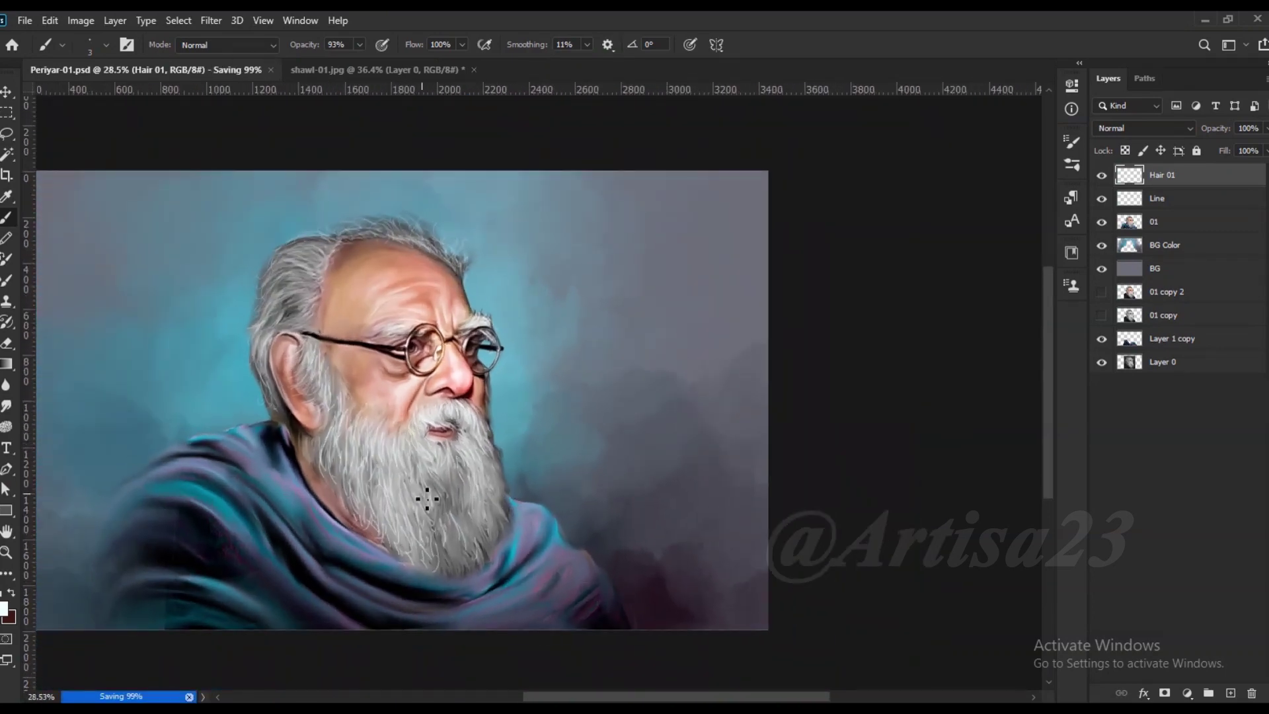
scroll(427, 487, "up", 1)
scroll(633, 496, "up", 1)
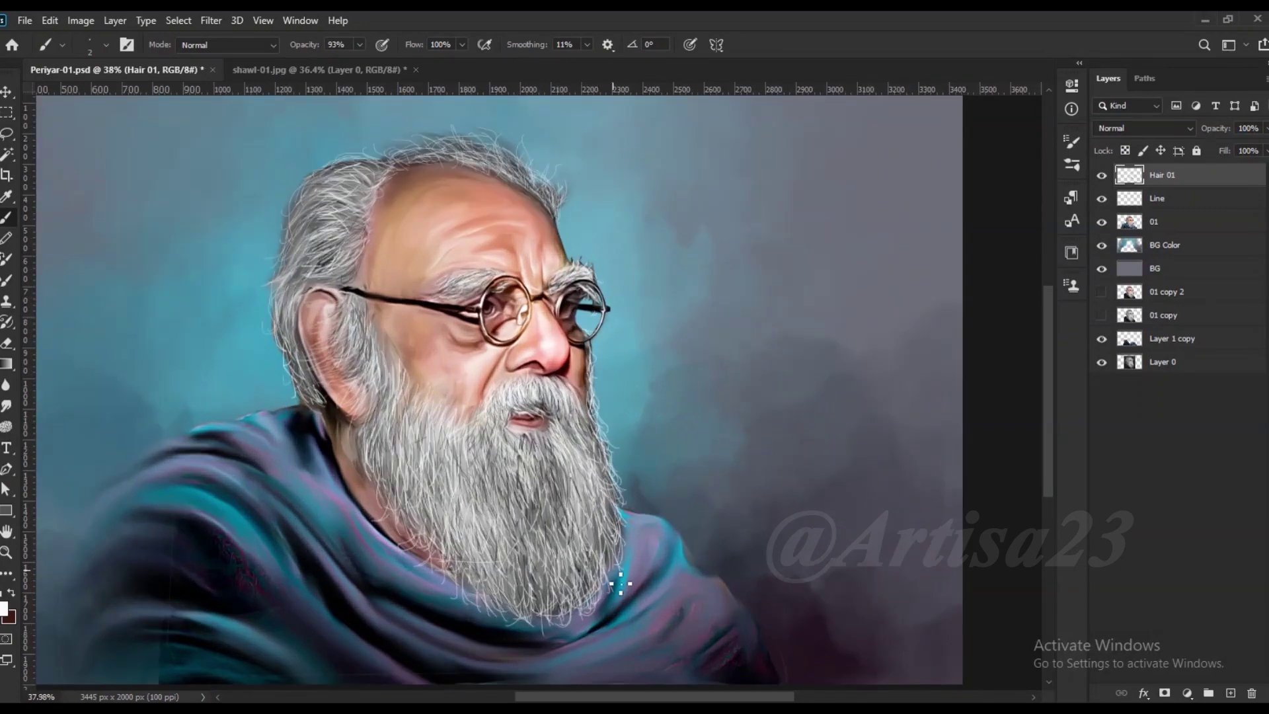
scroll(601, 599, "up", 1)
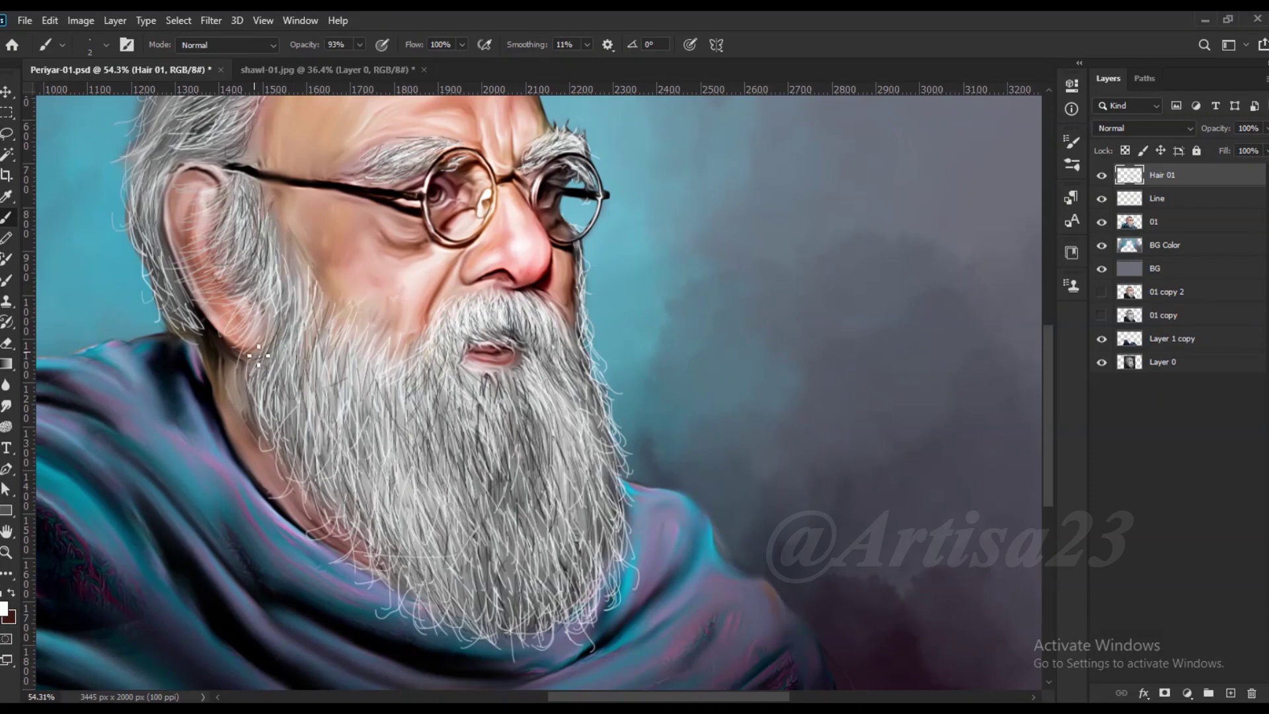
scroll(537, 329, "up", 1)
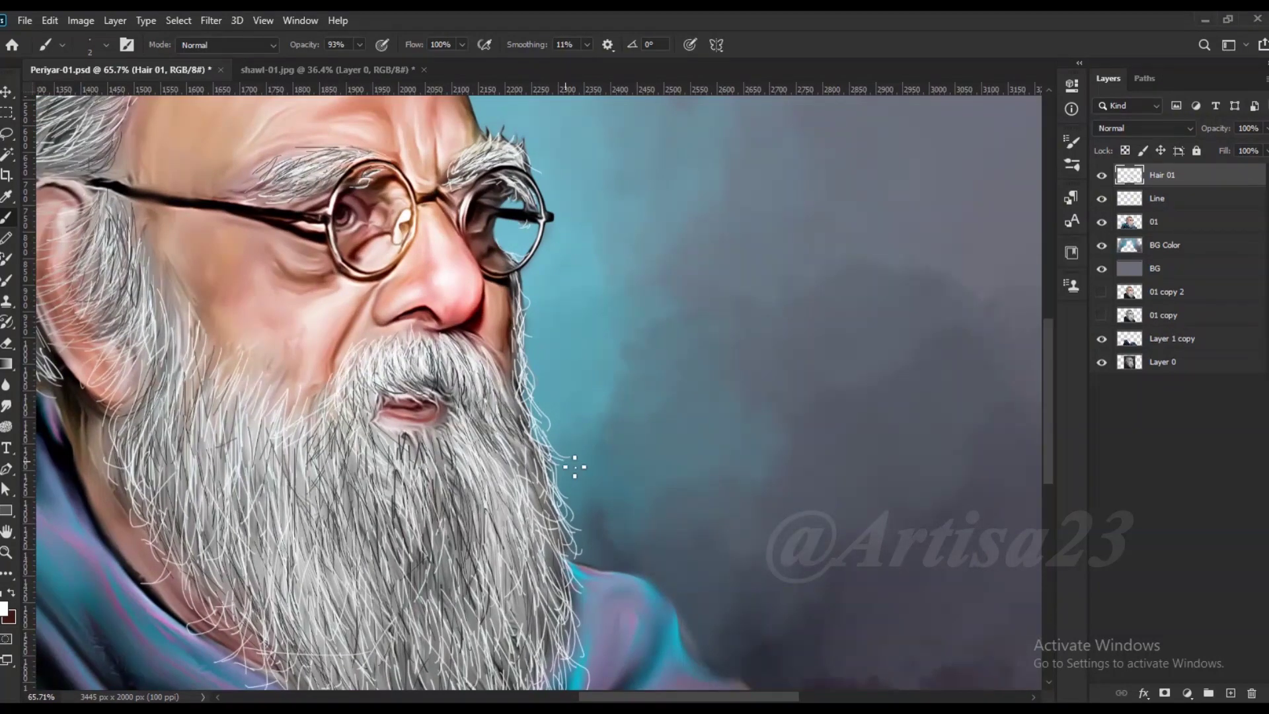
scroll(527, 512, "down", 1)
scroll(377, 557, "down", 1)
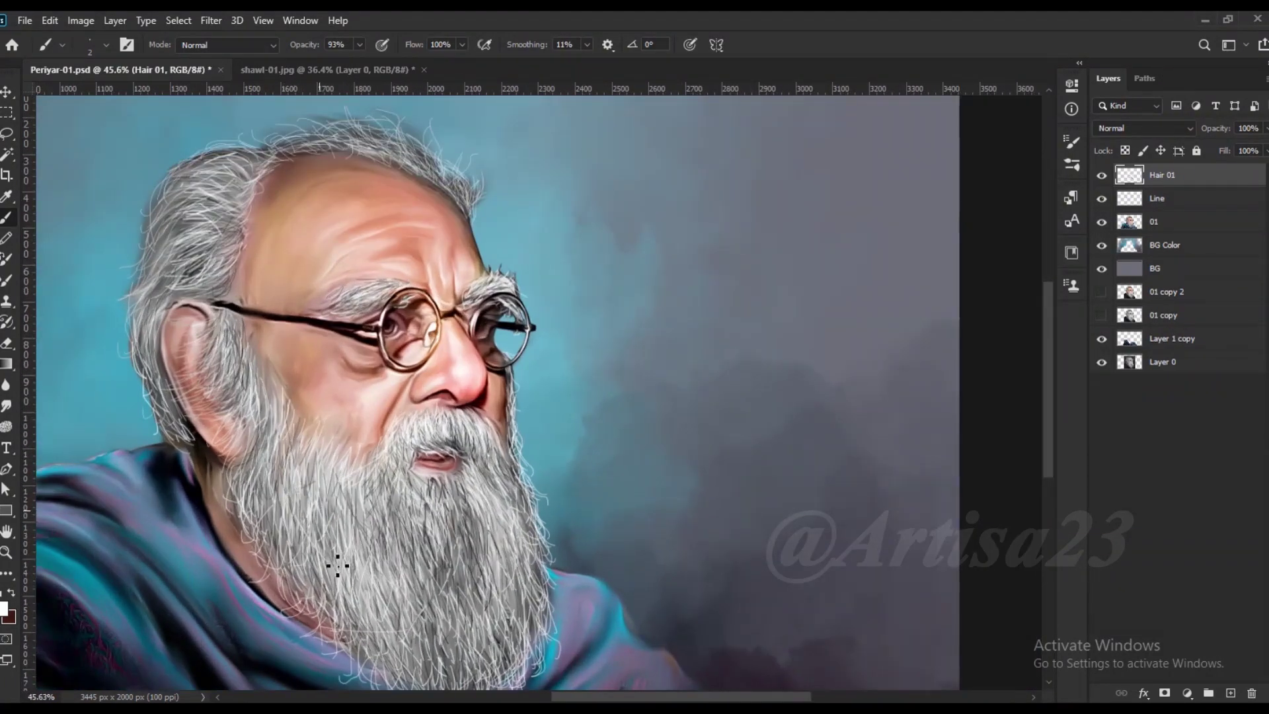
scroll(443, 579, "down", 1)
scroll(443, 579, "down", 1)
scroll(466, 316, "up", 3)
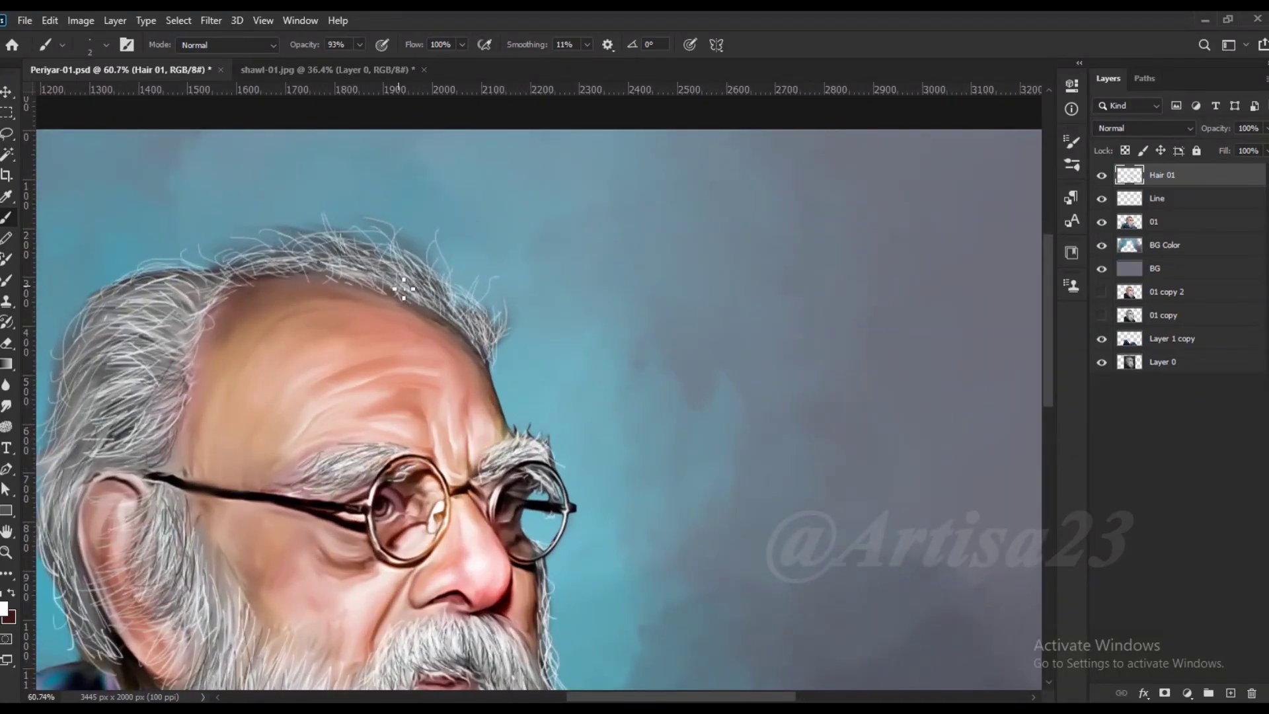
scroll(472, 343, "down", 3)
scroll(470, 317, "down", 2)
scroll(470, 317, "up", 2)
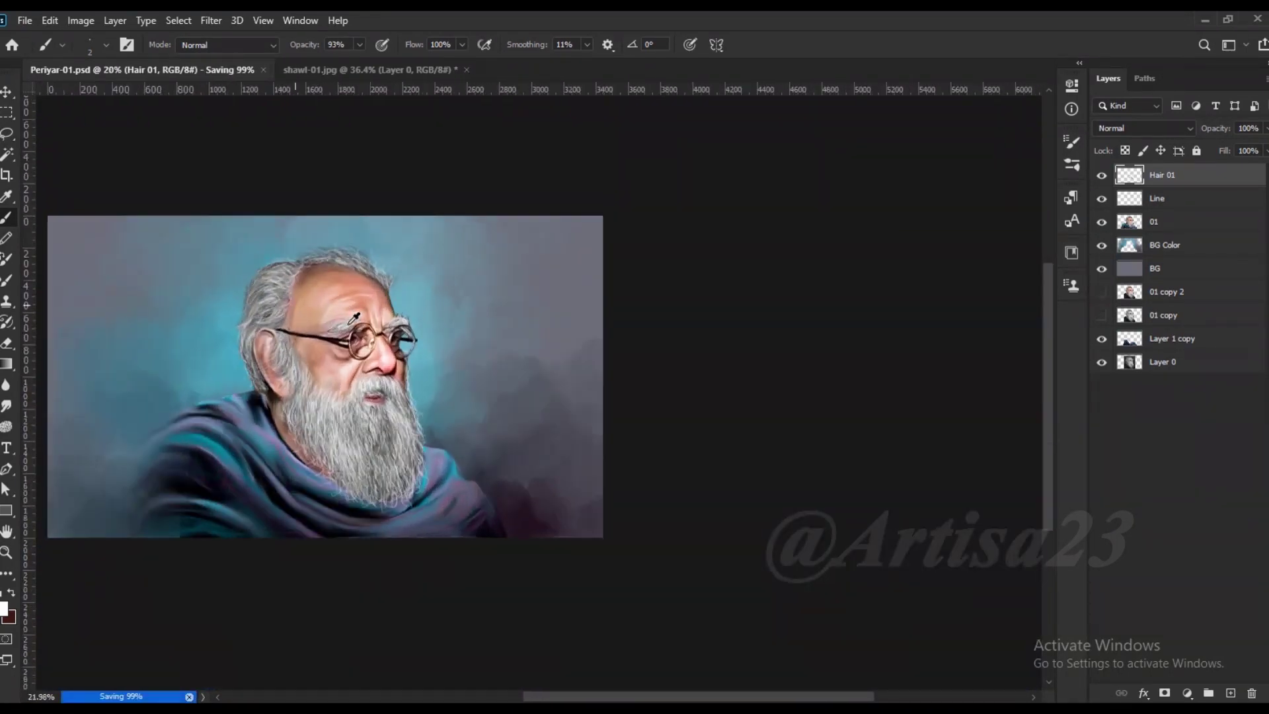
left_click(1229, 694)
- Name the new layer Color 01, set Color blend mode, use a red brush at 14% opacity
key("Return")
left_click(1129, 245, "ctrl")
left_click(127, 45)
left_click_drag(360, 45, 303, 60)
left_click(1143, 128)
left_click(1124, 503)
left_click(4, 608)
left_click(1048, 374)
left_click(1236, 271)
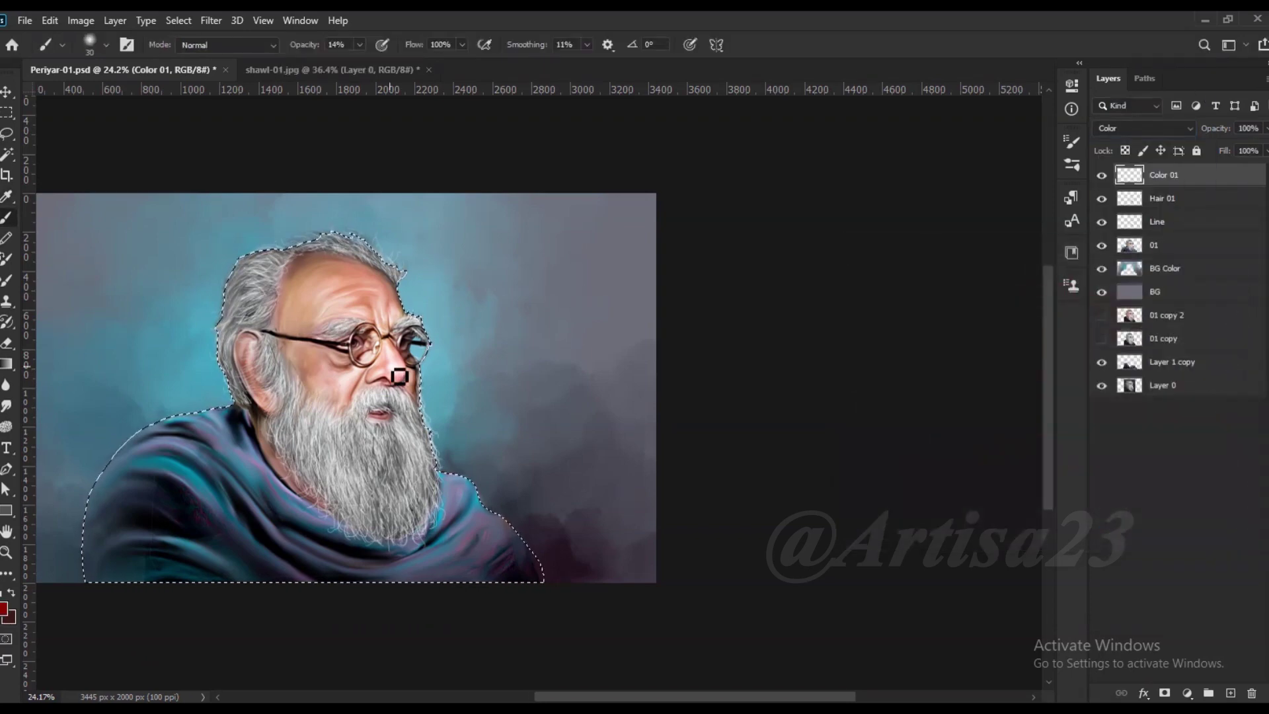
- Tint the forehead, ears and upper forehead red with a 100–125 px brush
scroll(400, 376, "up", 3)
key("bracketright")
key("bracketright")
key("bracketright")
mouse_move(423, 376)
left_mouse_down()
mouse_move(339, 193)
mouse_move(264, 306)
left_mouse_up()
left_click_drag(199, 343, 220, 442)
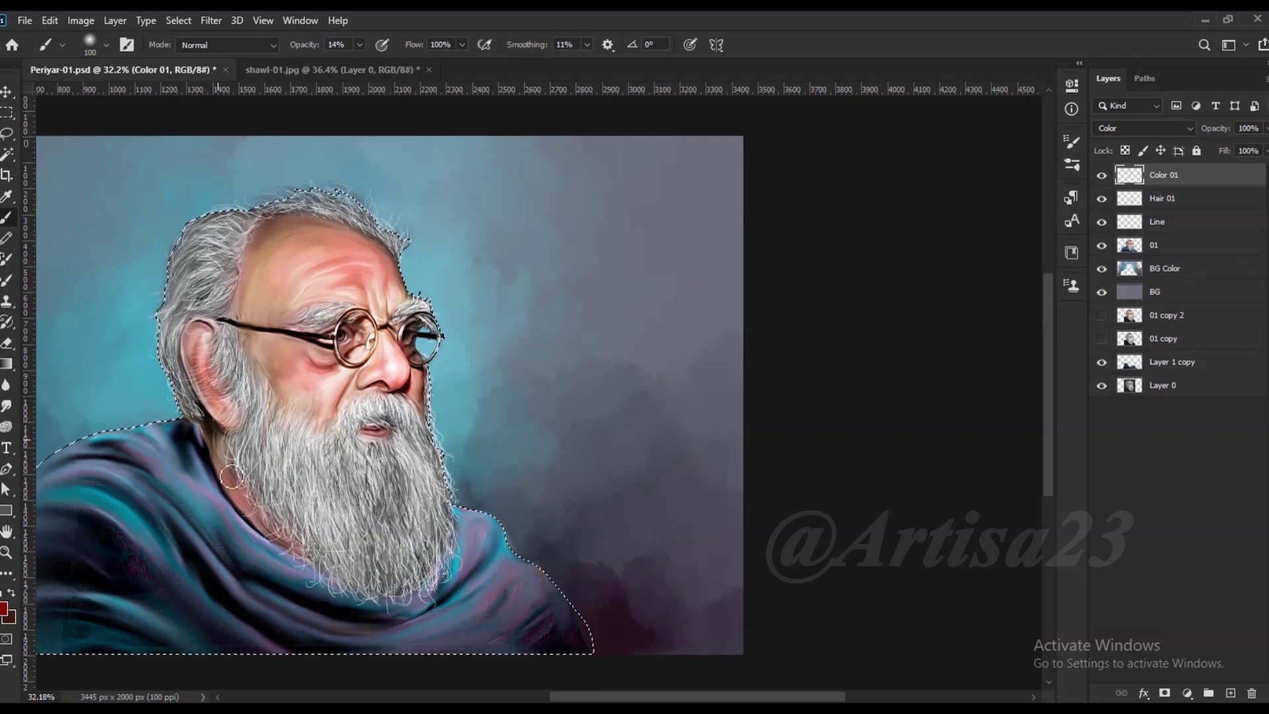
key("bracketright")
left_click_drag(263, 236, 349, 399)
key("bracketleft")
scroll(261, 424, "down", 2)
- Add a new layer named Color 02 and choose a lighter orange colour
left_click(1231, 693)
double_click(1163, 174)
type("Color 02")
key("Return")
scroll(850, 295, "up", 1)
left_click(1068, 462)
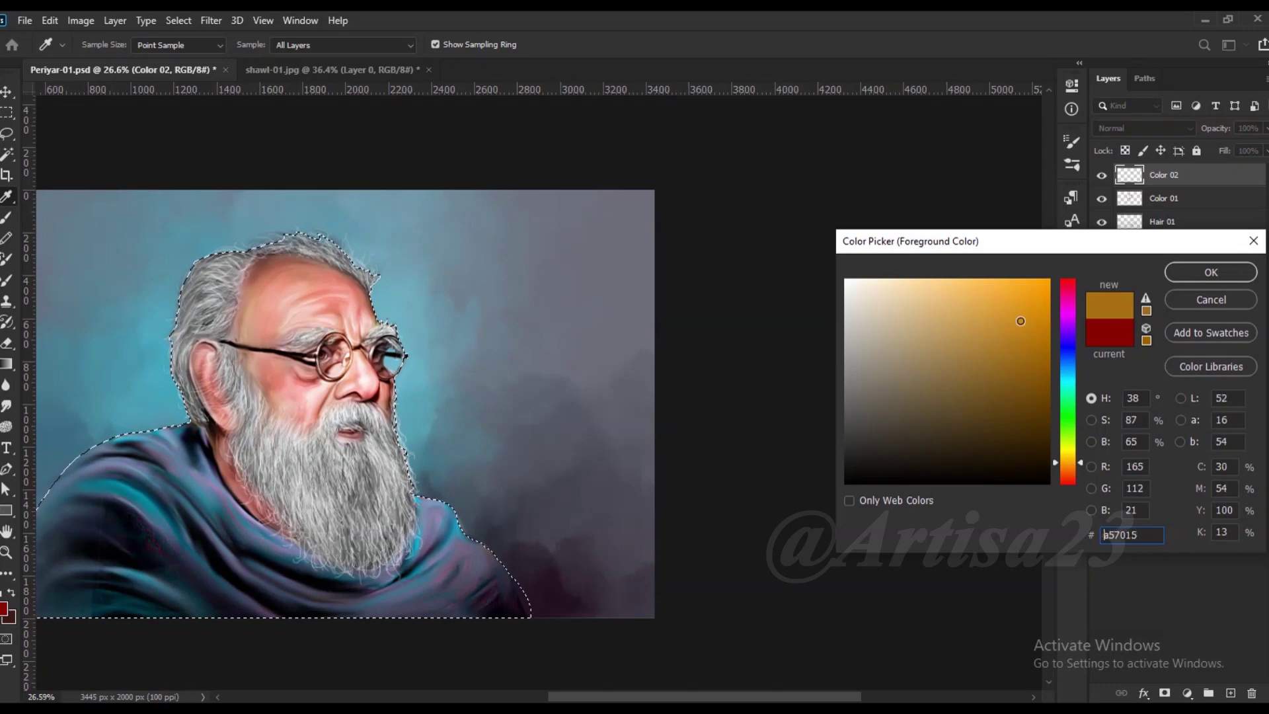
left_click(1037, 298)
- Set Color 02 to Color blend mode and warm the forehead, temples and cheeks orange
left_click(1211, 272)
left_click(1143, 128)
left_click(1163, 504)
scroll(270, 304, "up", 1)
left_click_drag(270, 305, 290, 410)
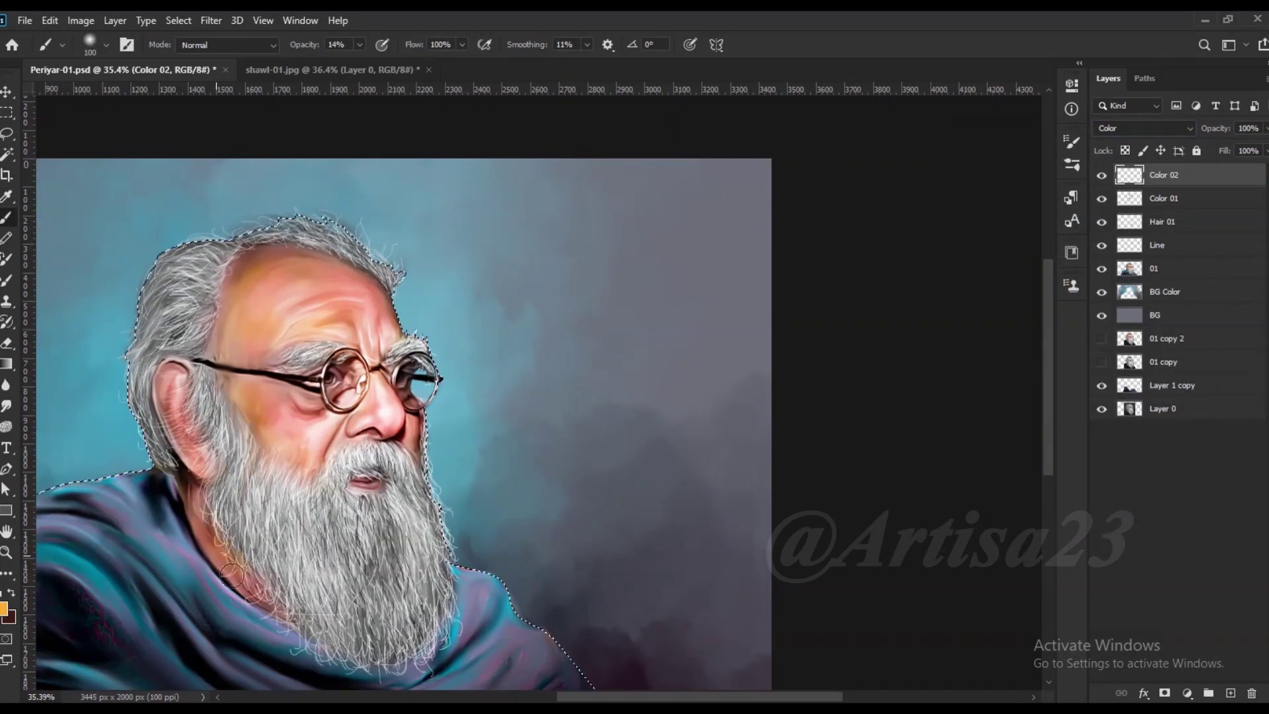
- Switch to a 300 px Smudge brush, save the portrait, and start closing shawl-01.jpg
left_click(7, 409)
key("bracketright")
key("bracketright")
scroll(405, 389, "down", 3, "alt")
key("ctrl+s")
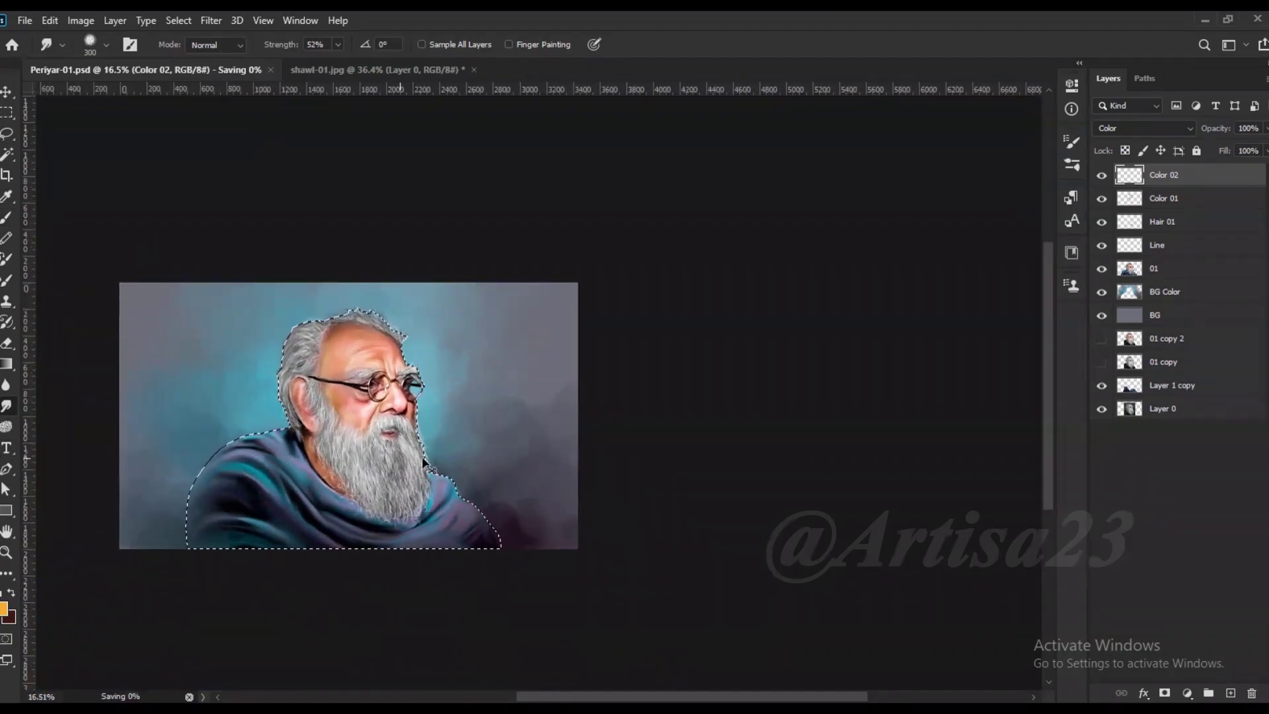
scroll(423, 462, "down", 1)
scroll(423, 462, "up", 2)
left_click(421, 70)
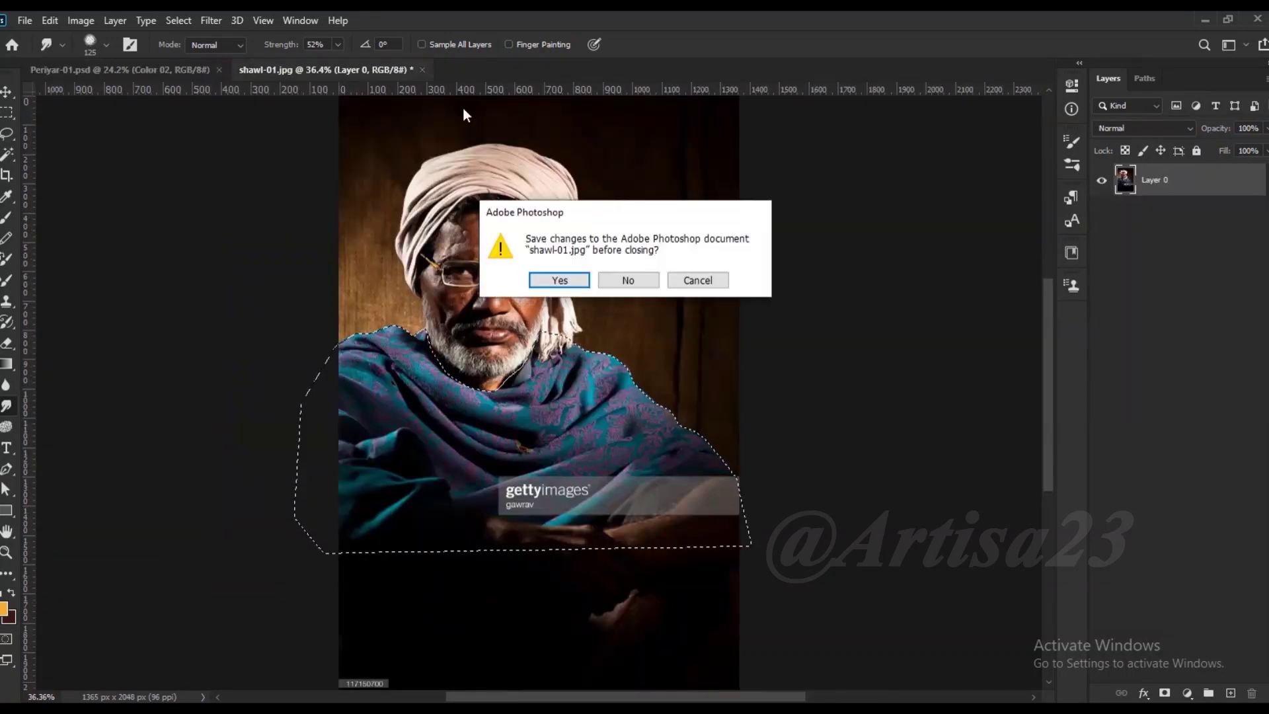
- Close the shawl-01.jpg reference and add a new layer named Lips
left_click(627, 280)
scroll(572, 281, "up", 1)
key("ctrl+shift+alt+n")
double_click(1163, 176)
type("ps")
key("Return")
scroll(744, 368, "up", 3)
- Paint the lips dark red with a 25 px brush at 71% opacity
key("b")
key("7")
key("1")
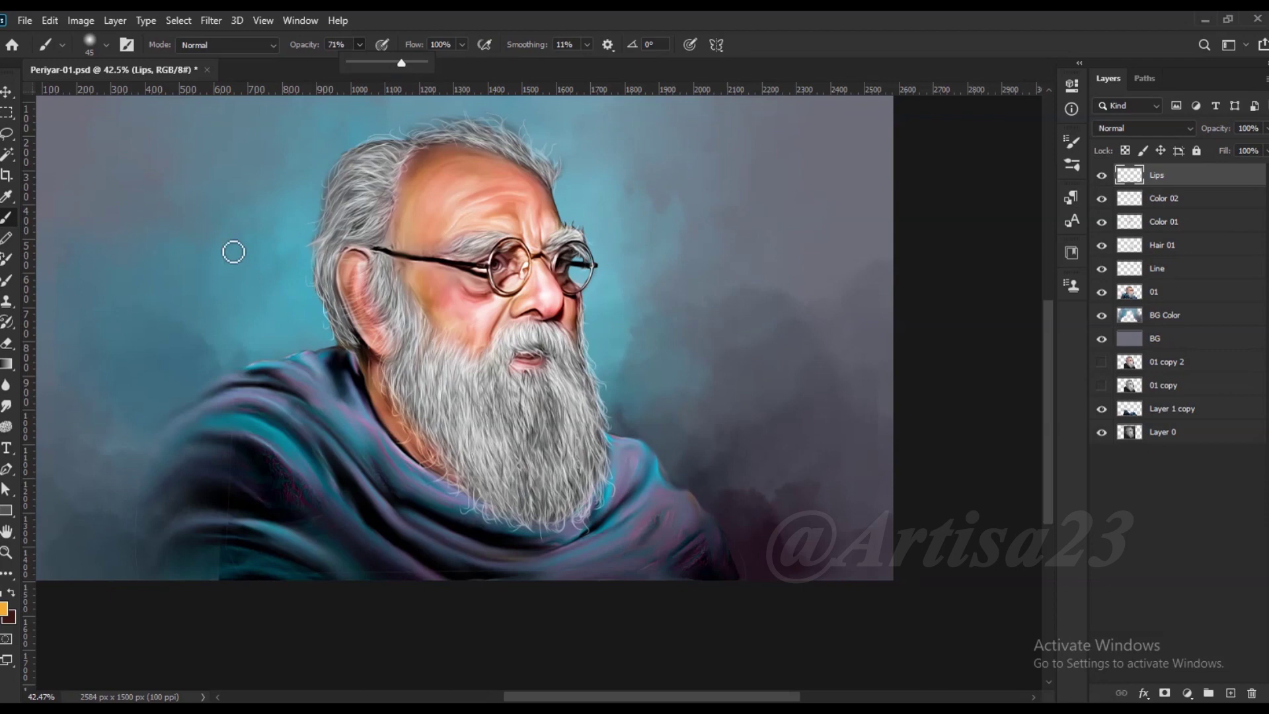
left_click(5, 608)
left_click(1031, 370)
left_click(1211, 270)
scroll(523, 359, "up", 2)
scroll(523, 359, "up", 1)
key("bracketleft")
key("bracketleft")
key("bracketleft")
left_click_drag(515, 360, 555, 367)
- Set the Lips layer to Soft Light and shift its hue toward magenta with Hue/Saturation
left_click(1143, 128)
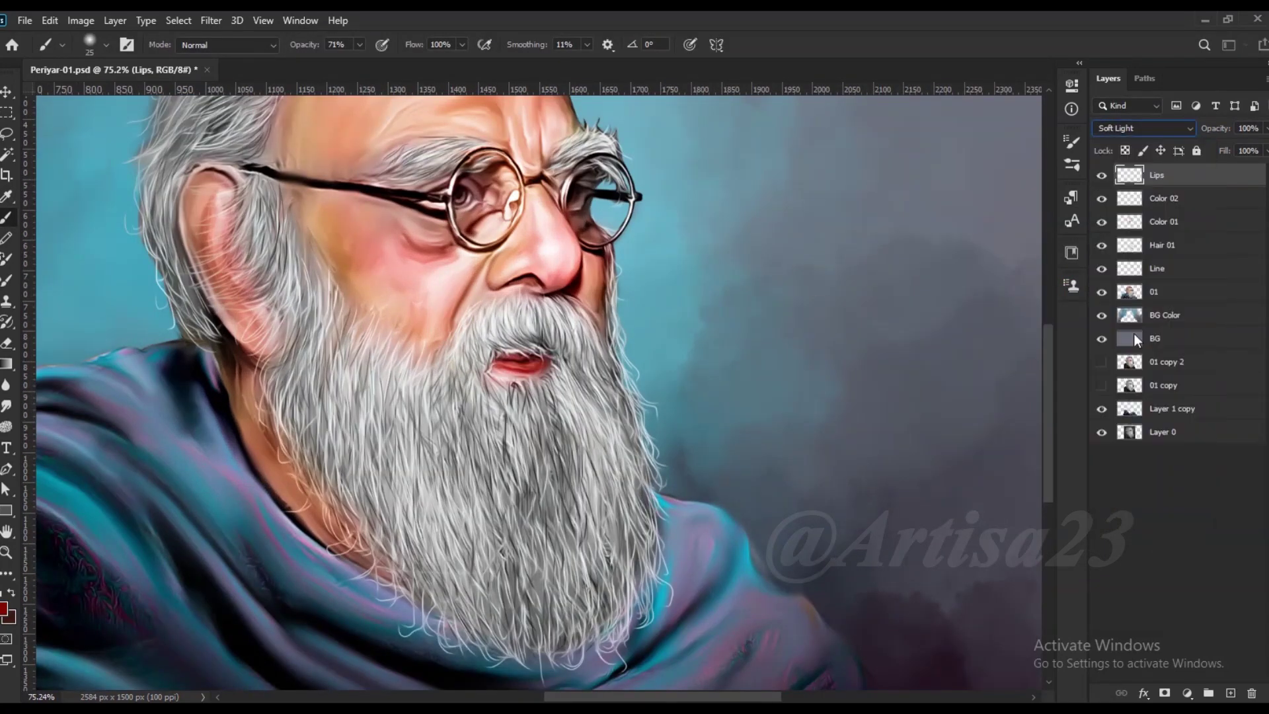
left_click(1135, 339)
left_click(80, 20)
left_click(354, 148)
left_click_drag(1032, 514, 997, 514)
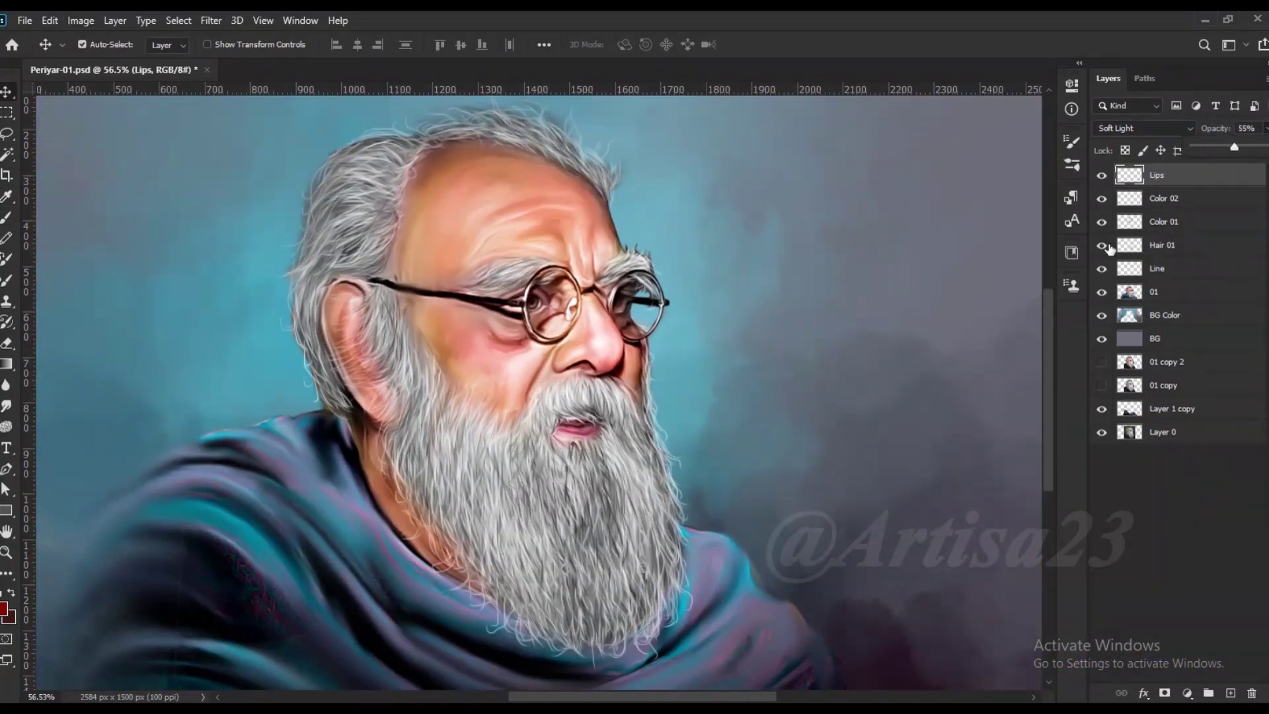
left_click(1101, 245)
left_click(1101, 245)
- Brighten the lips with a raised Curves adjustment, then add a new empty layer
left_click(80, 20)
left_click(278, 91)
left_click_drag(964, 359, 951, 331)
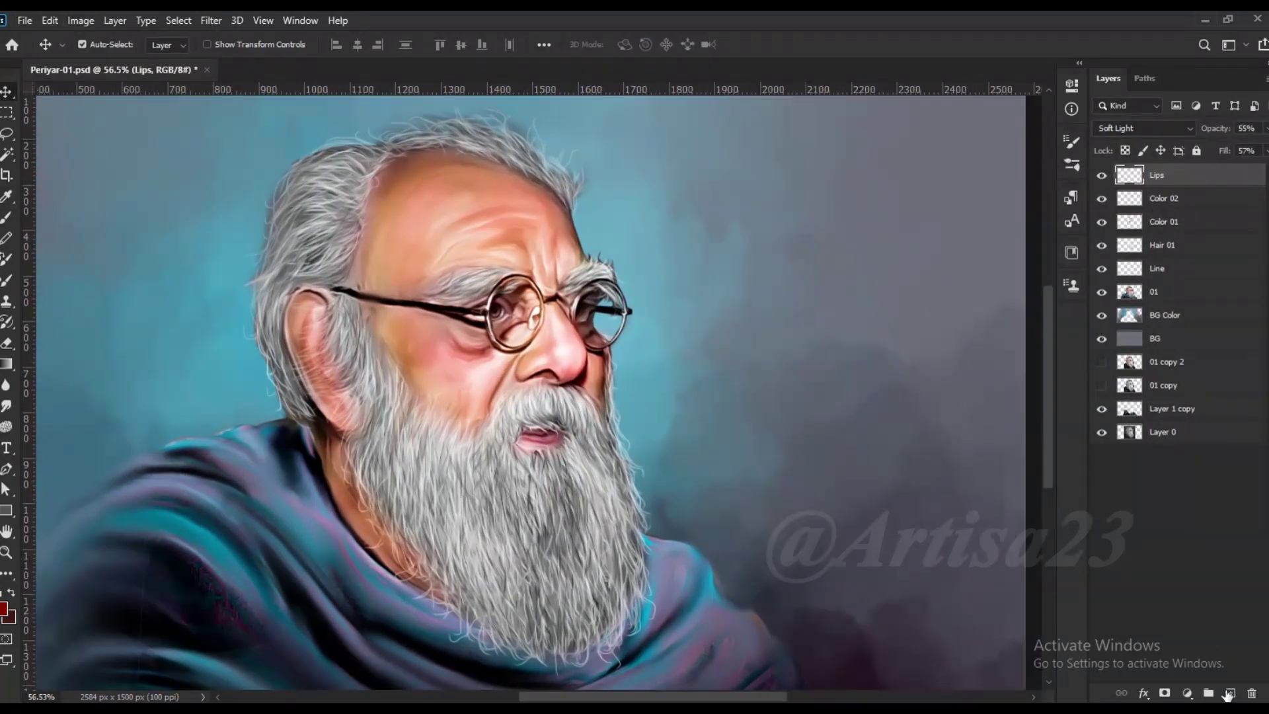
left_click(1229, 691)
type("Hair 02")
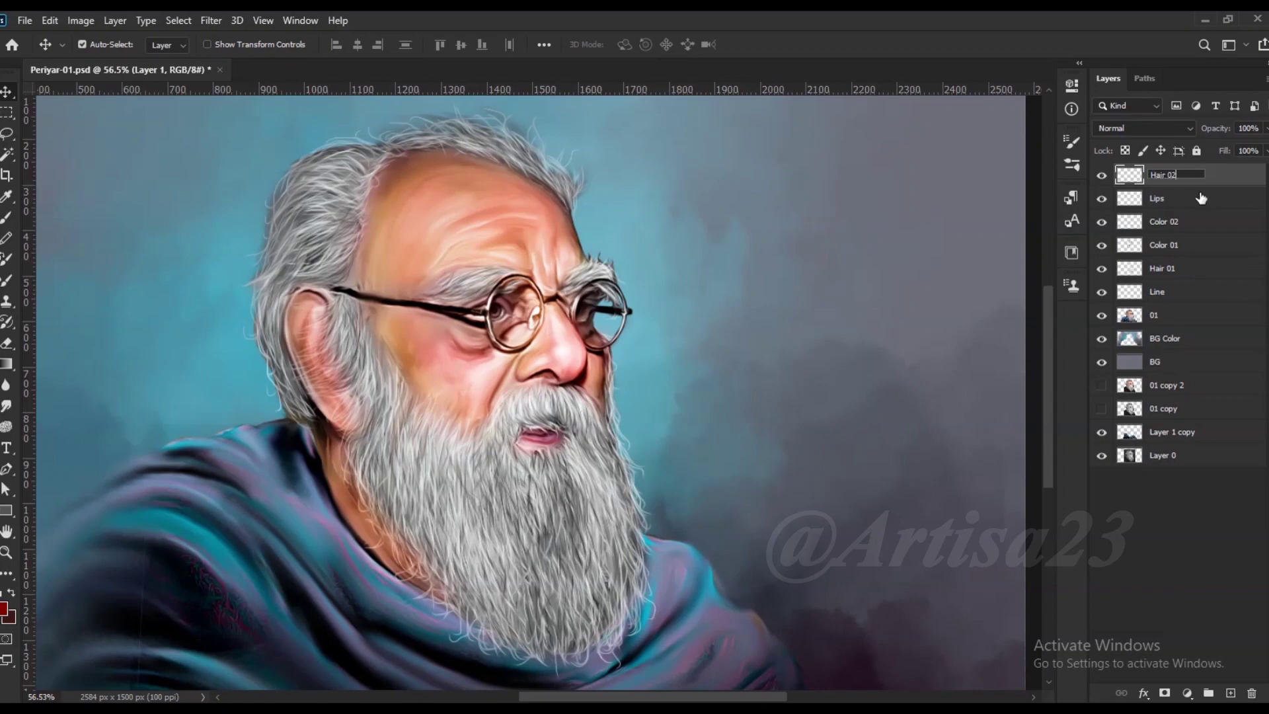
- Name the layer Hair 02 and set up the Brush tool at size 15
key("Return")
key("b")
key("F5")
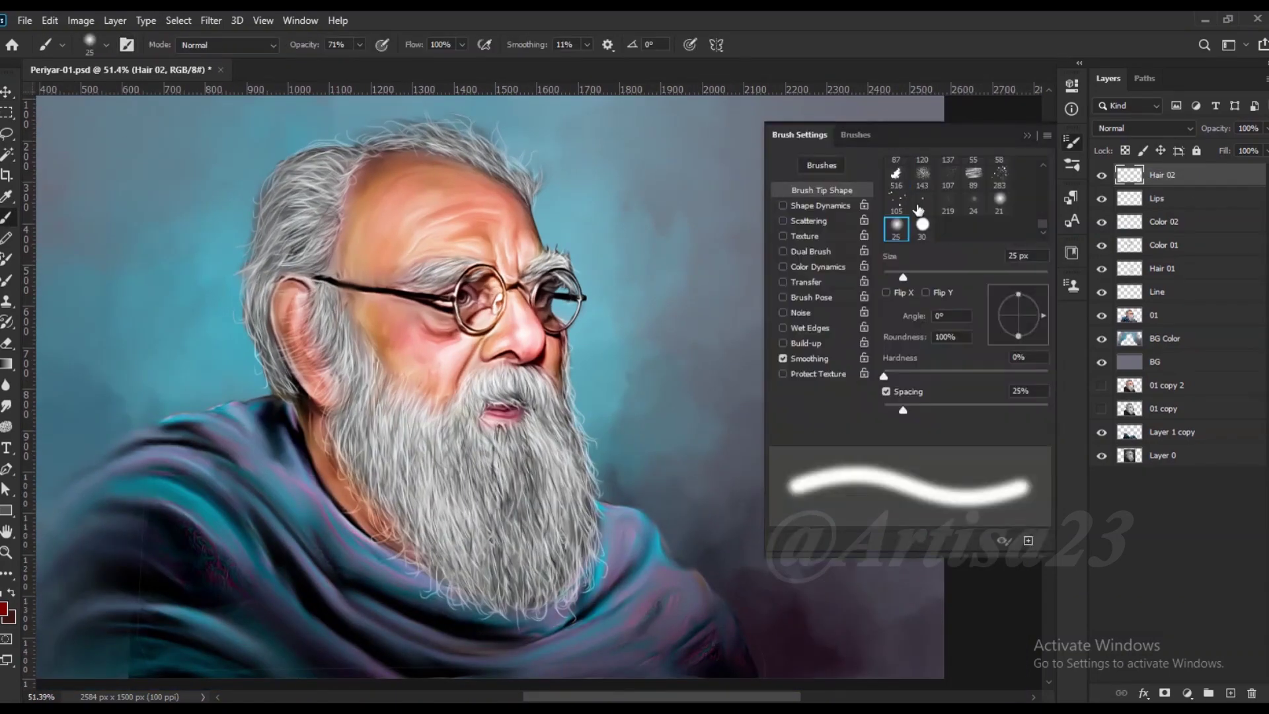
key("F5")
scroll(489, 416, "up", 2)
scroll(462, 423, "up", 4)
key("bracketleft")
key("bracketleft")
key("bracketleft")
key("bracketleft")
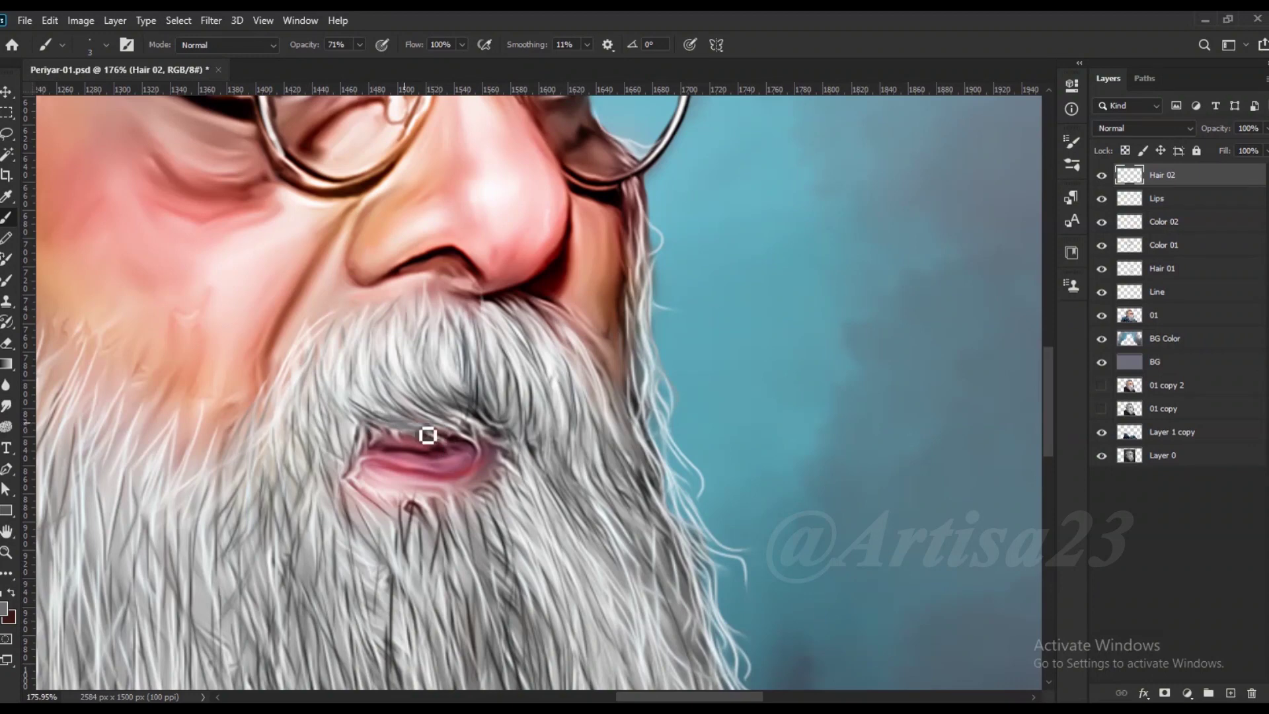
scroll(500, 413, "down", 1)
- Pick white and choose a finer hair brush tip at size 9
left_click(4, 607)
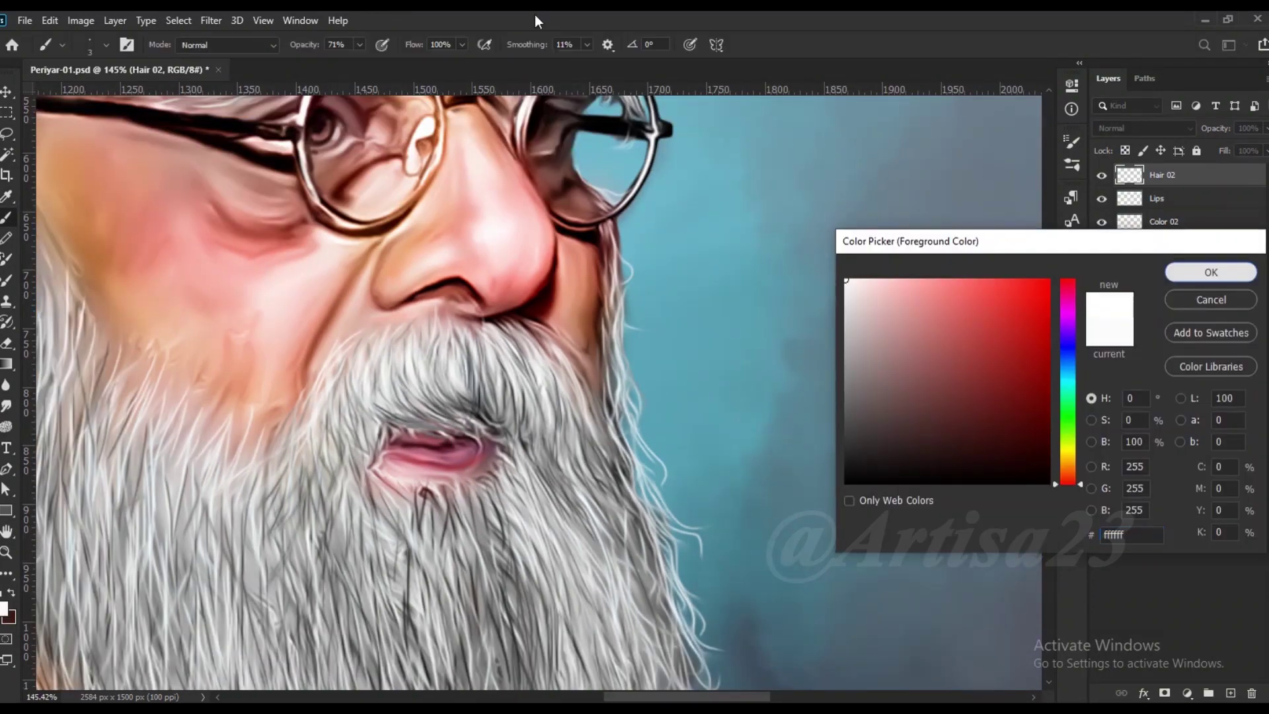
left_click(1212, 271)
left_click(1071, 141)
left_click(961, 209)
left_click(855, 134)
left_click(1071, 164)
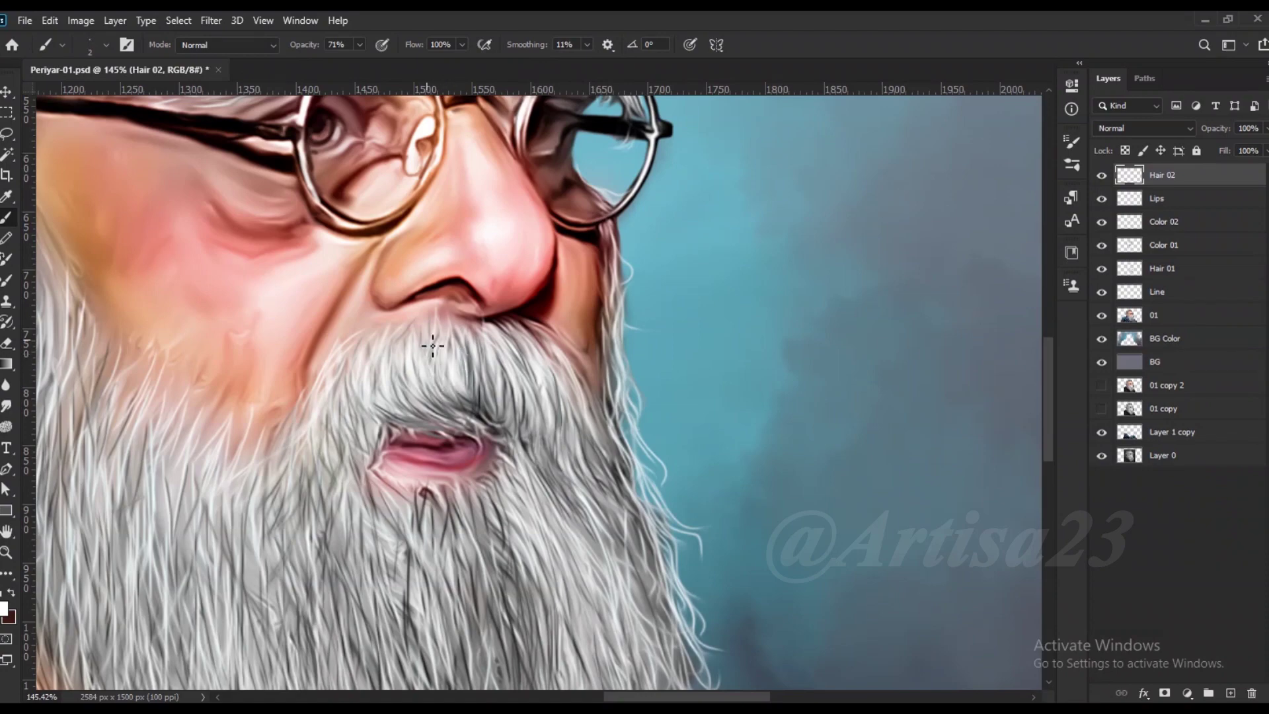
- Paint light hair strands into the lower beard
scroll(420, 435, "down", 1)
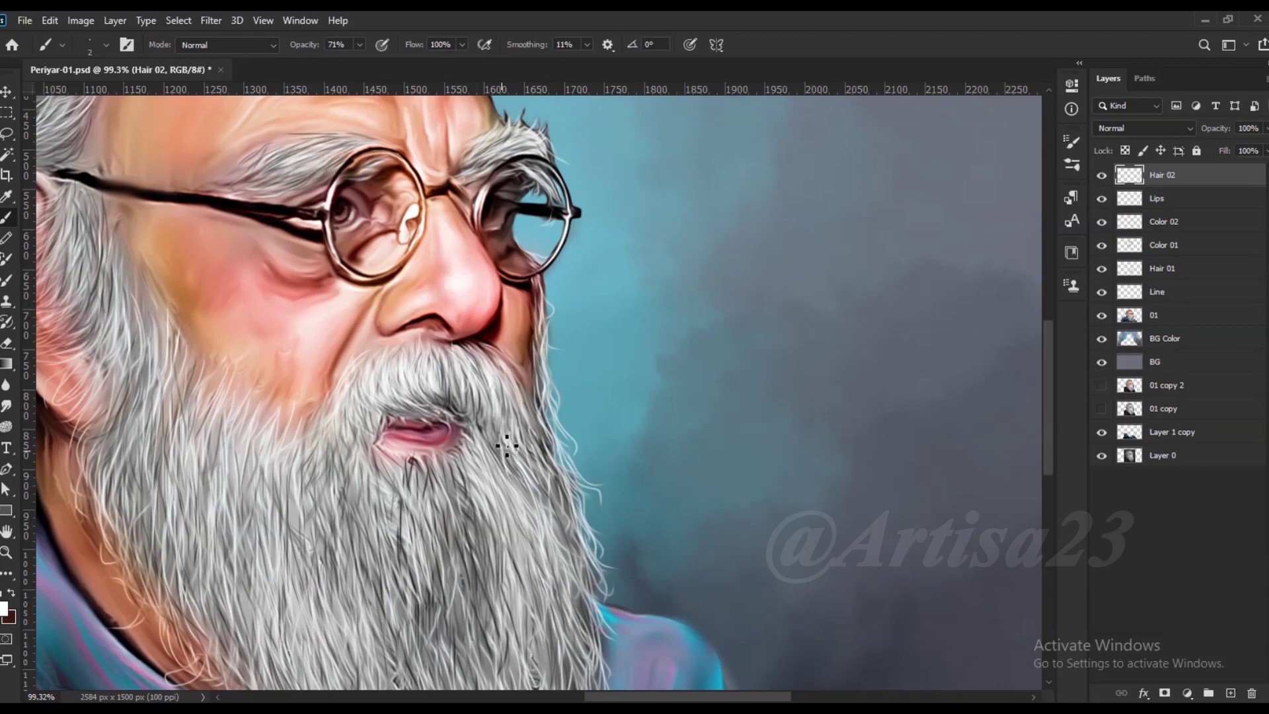
scroll(507, 446, "down", 1)
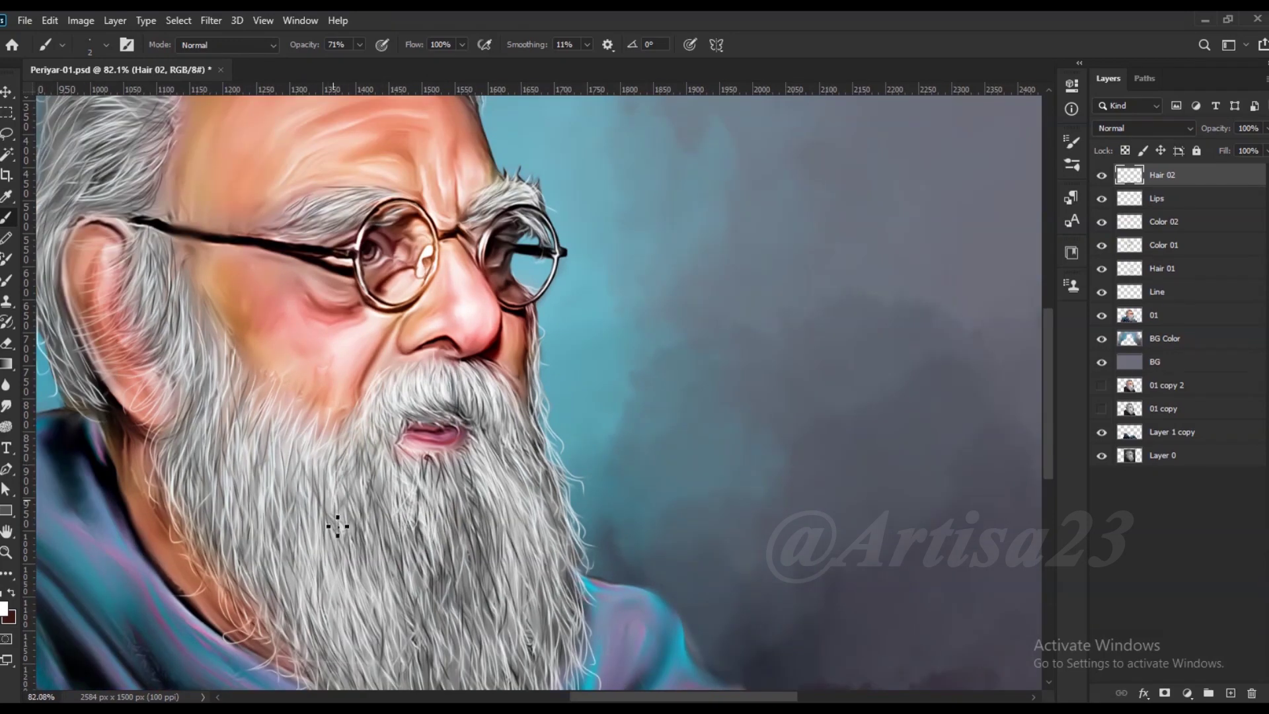
scroll(331, 527, "down", 3)
left_click_drag(386, 625, 415, 574)
left_click_drag(449, 615, 405, 505)
mouse_move(391, 569)
left_mouse_down()
mouse_move(407, 486)
mouse_move(436, 526)
mouse_move(393, 525)
left_mouse_up()
left_click_drag(387, 575, 372, 514)
- Raise brush opacity to 80% and paint light strands across and down the beard
left_click_drag(374, 64, 368, 64)
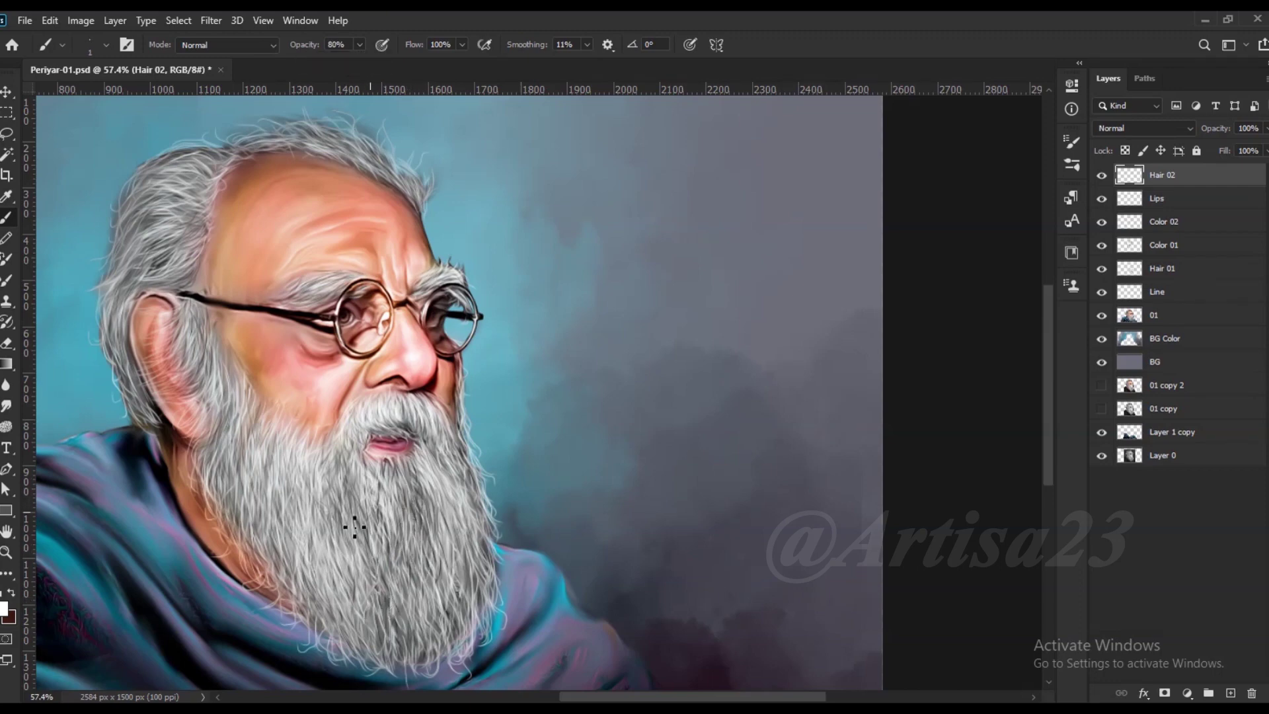
left_click_drag(259, 502, 243, 436)
left_click_drag(270, 548, 266, 499)
left_click_drag(311, 588, 307, 516)
left_click_drag(350, 613, 333, 548)
left_click_drag(380, 641, 370, 580)
mouse_move(456, 661)
left_mouse_down()
mouse_move(448, 589)
mouse_move(479, 549)
left_mouse_up()
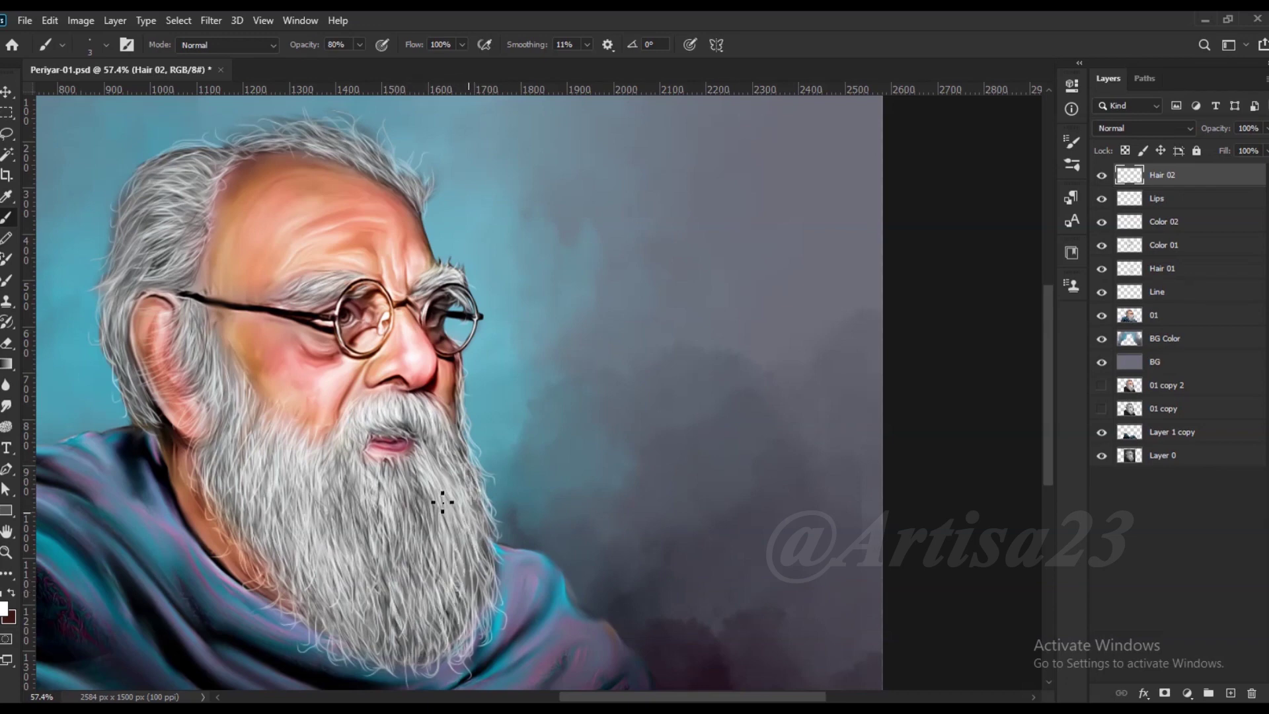
left_click_drag(362, 565, 356, 524)
left_click_drag(329, 470, 348, 453)
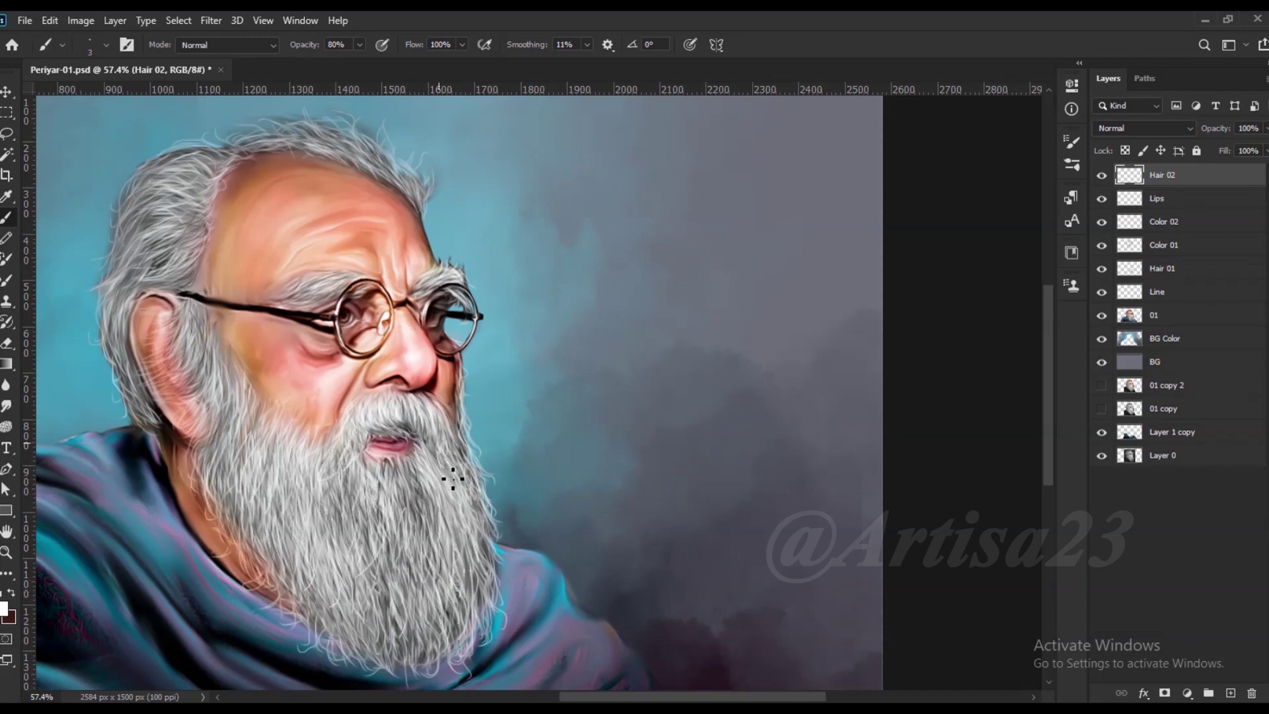
mouse_move(425, 478)
left_mouse_down()
mouse_move(431, 519)
mouse_move(472, 569)
mouse_move(436, 625)
left_mouse_up()
- Paint light hair strands below and beside the ear and up to the temple
scroll(218, 365, "up", 2)
mouse_move(218, 365)
left_mouse_down()
mouse_move(223, 456)
mouse_move(276, 571)
left_mouse_up()
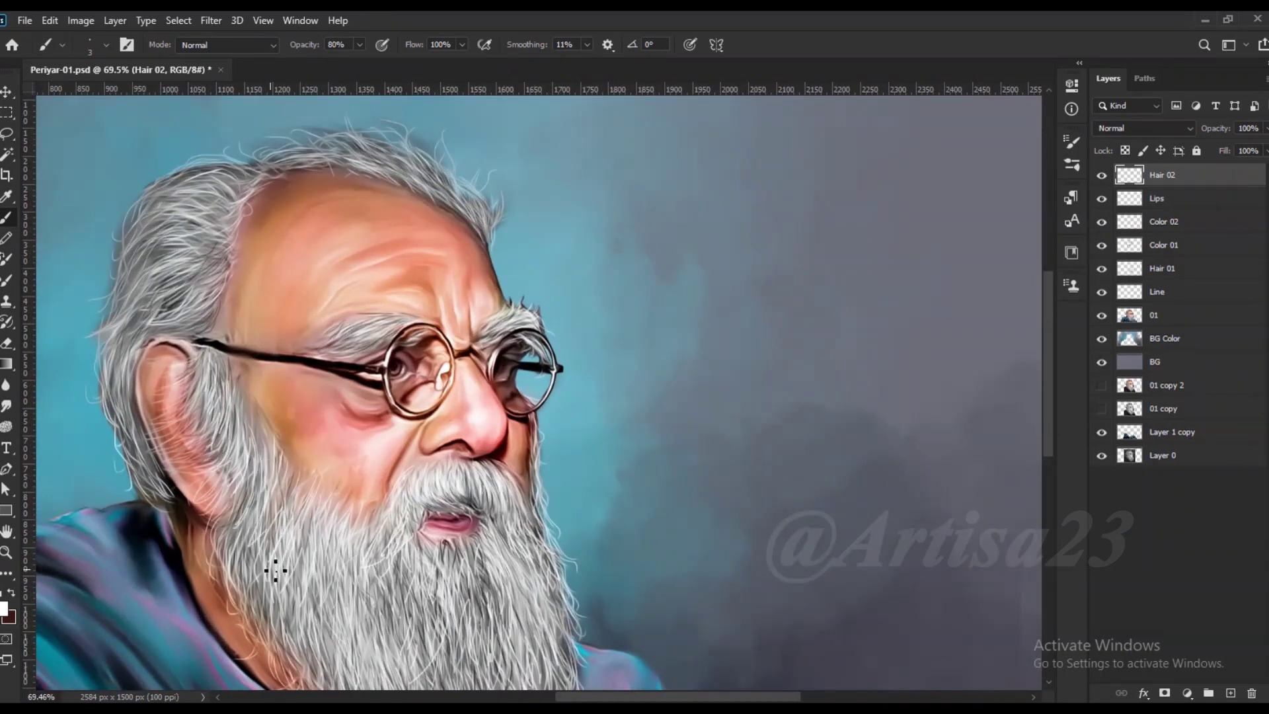
scroll(275, 571, "down", 2)
left_click_drag(236, 424, 215, 466)
mouse_move(199, 384)
left_mouse_down()
mouse_move(198, 473)
mouse_move(231, 519)
left_mouse_up()
scroll(232, 518, "up", 1)
mouse_move(228, 350)
left_mouse_down()
mouse_move(196, 366)
mouse_move(202, 317)
mouse_move(242, 288)
left_mouse_up()
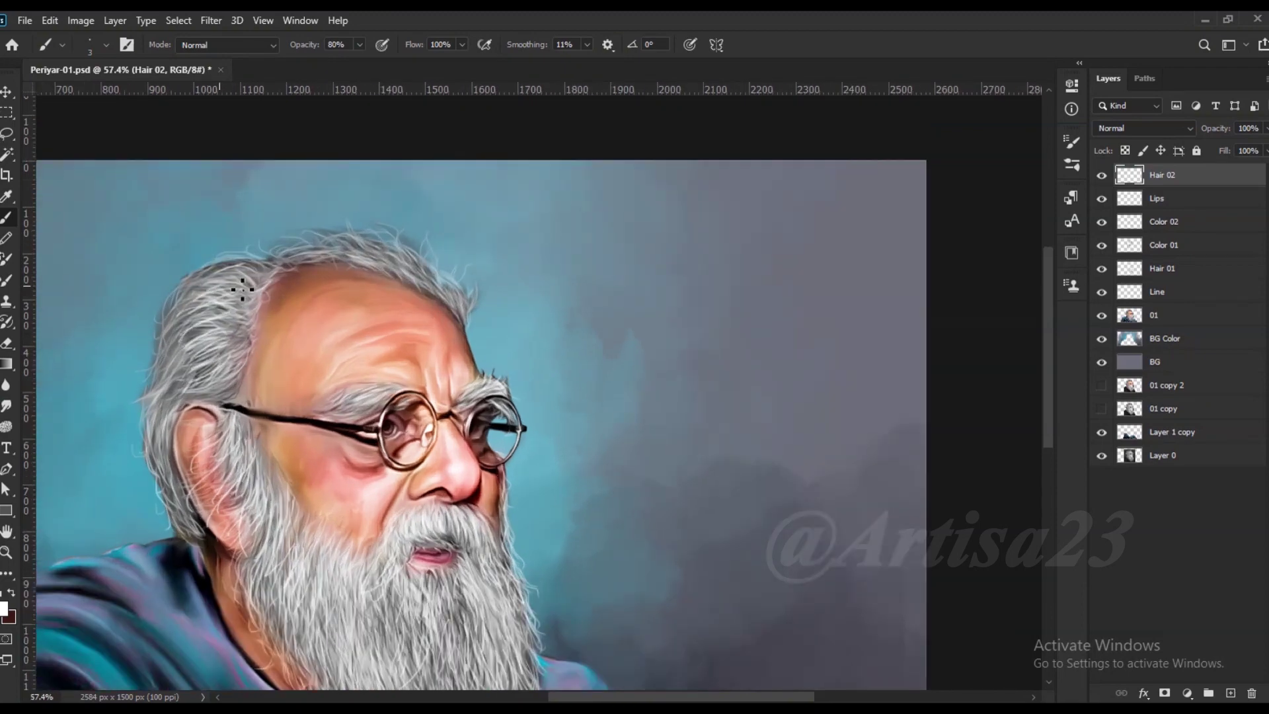
- Add light strands across the crown of the head, then create a new layer above Hair 02
mouse_move(326, 251)
left_mouse_down()
mouse_move(419, 282)
mouse_move(295, 267)
left_mouse_up()
mouse_move(400, 236)
left_mouse_down()
mouse_move(409, 283)
mouse_move(449, 315)
left_mouse_up()
scroll(346, 259, "down", 2, "alt")
scroll(335, 398, "up", 3, "alt")
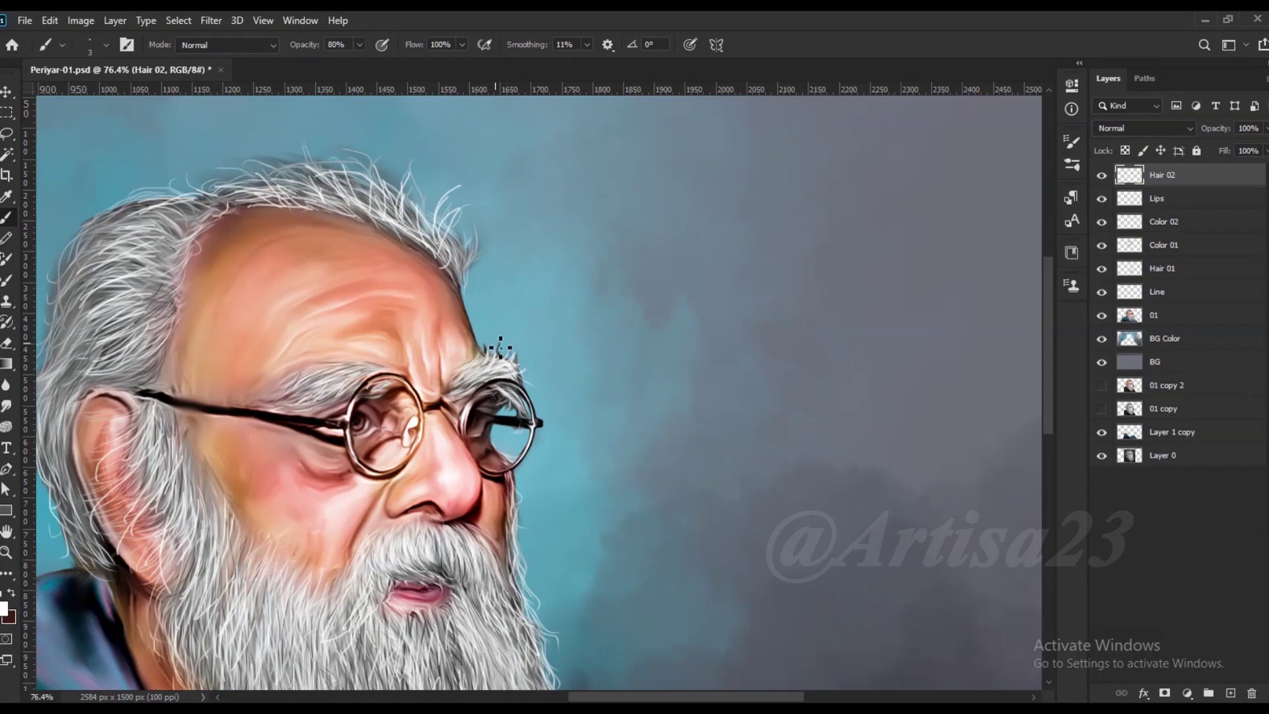
scroll(515, 406, "down", 2, "alt")
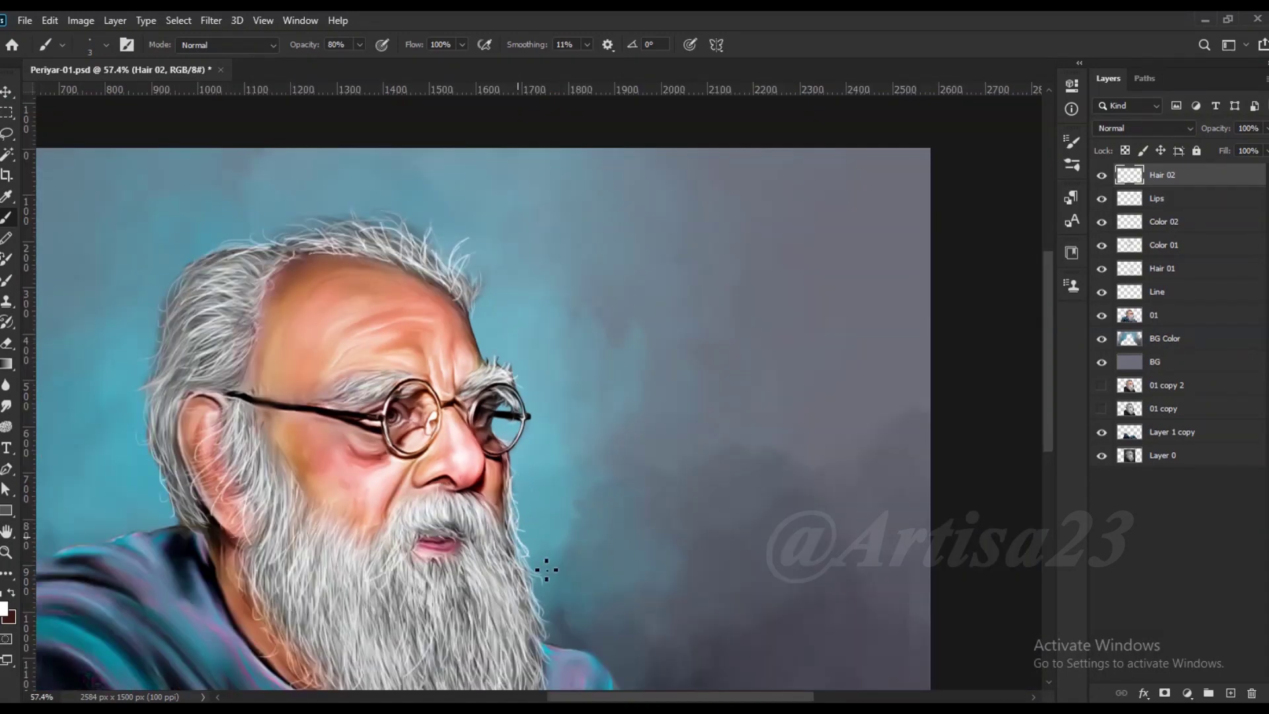
scroll(546, 570, "down", 1, "alt")
scroll(554, 618, "down", 2)
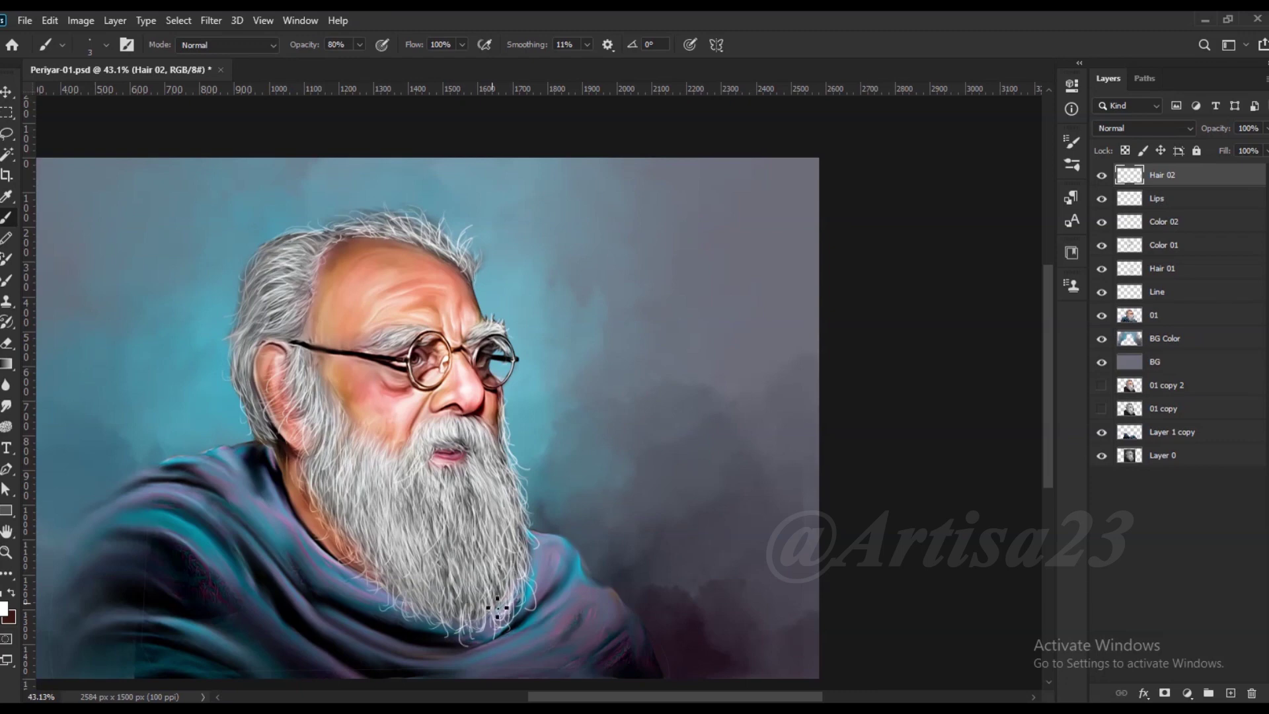
scroll(385, 496, "down", 2, "alt")
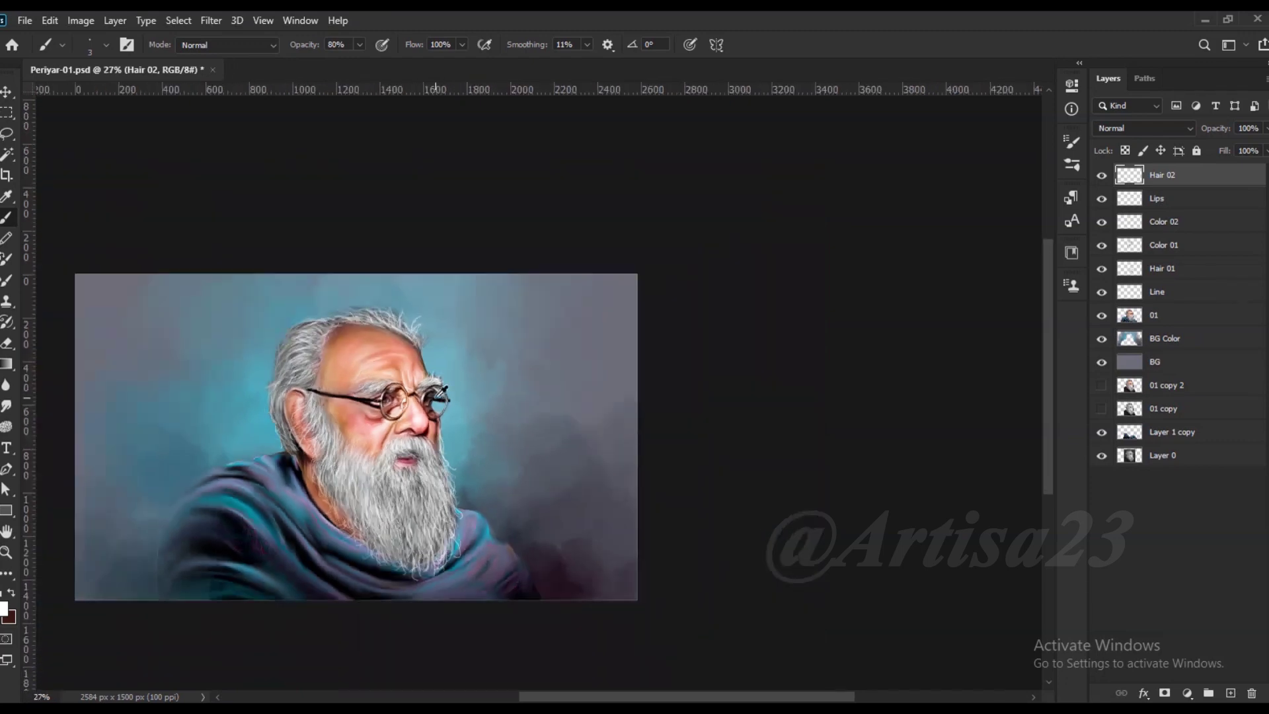
left_click(1231, 693)
- Name the new layer Color 03 and enlarge the brush to 30
key("Return")
scroll(77, 604, "up", 1, "alt")
key("bracketright")
key("bracketright")
key("bracketright")
key("F5")
key("F5")
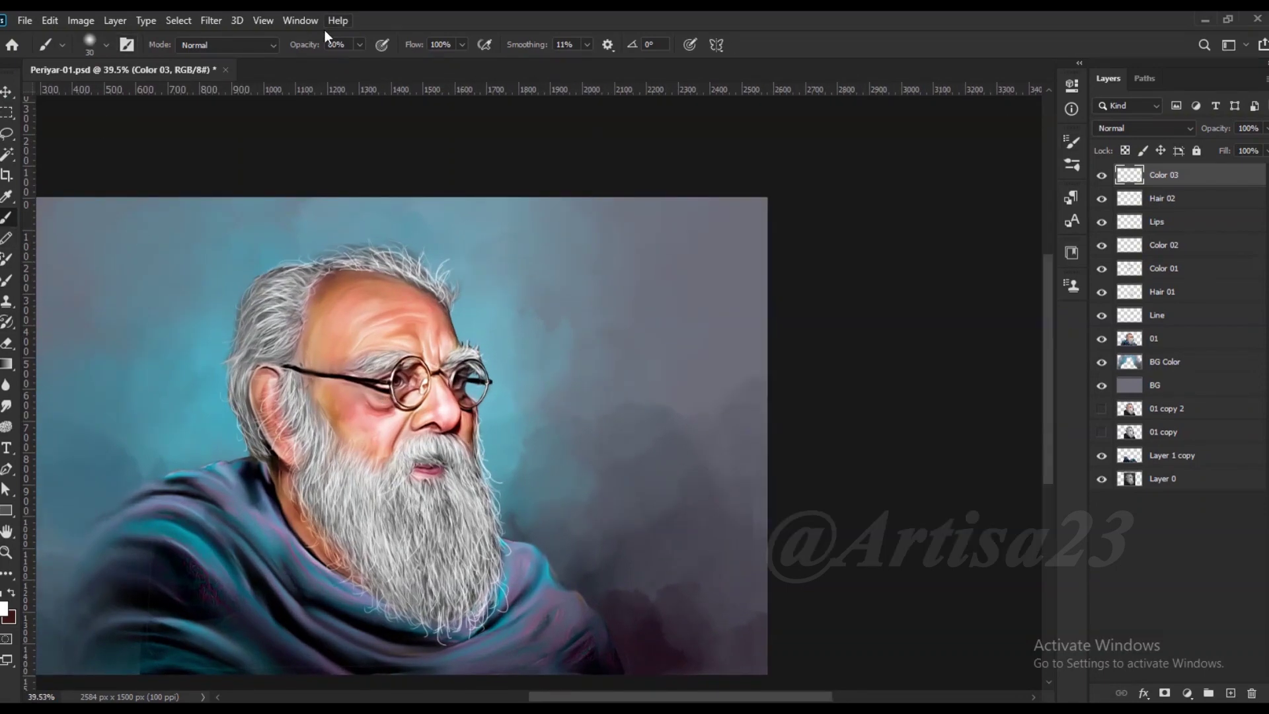
- Set Color 03 to the Color blend mode and choose a muted light cyan foreground
left_click(1143, 127)
left_click(1124, 509)
left_click(5, 608)
left_click(1070, 380)
left_click(911, 362)
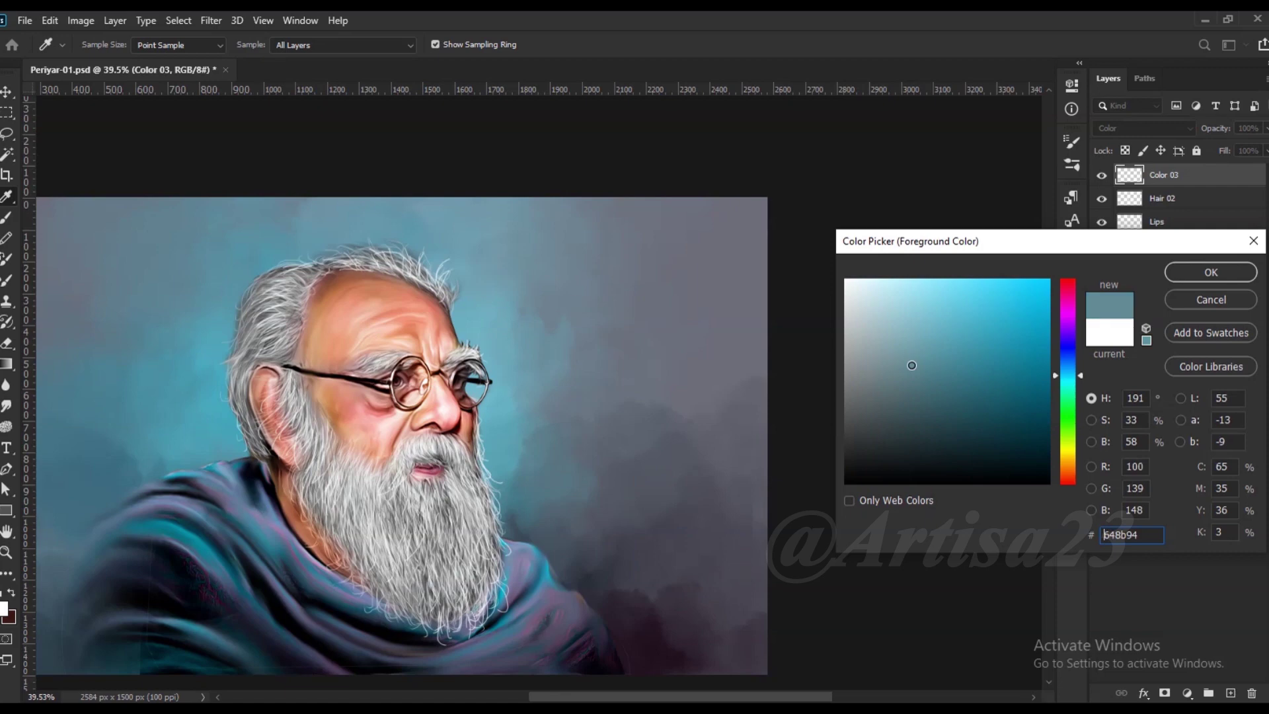
left_click(1210, 272)
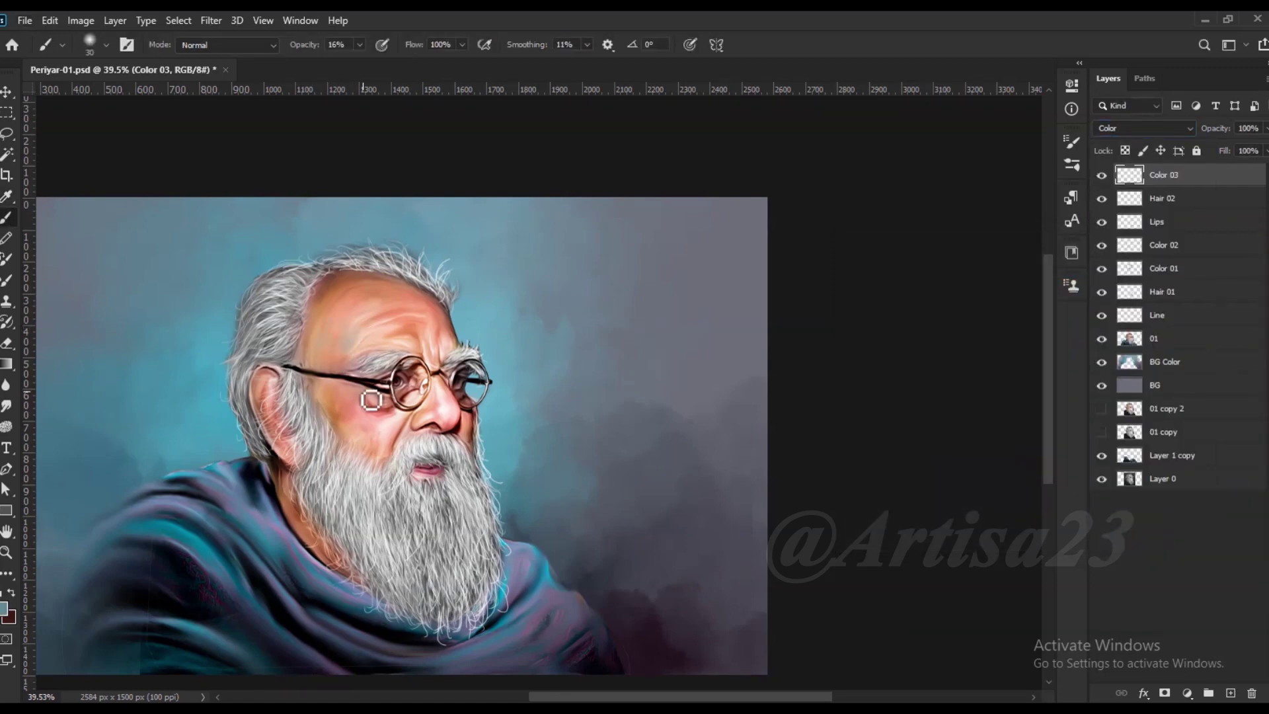
scroll(437, 393, "up", 1)
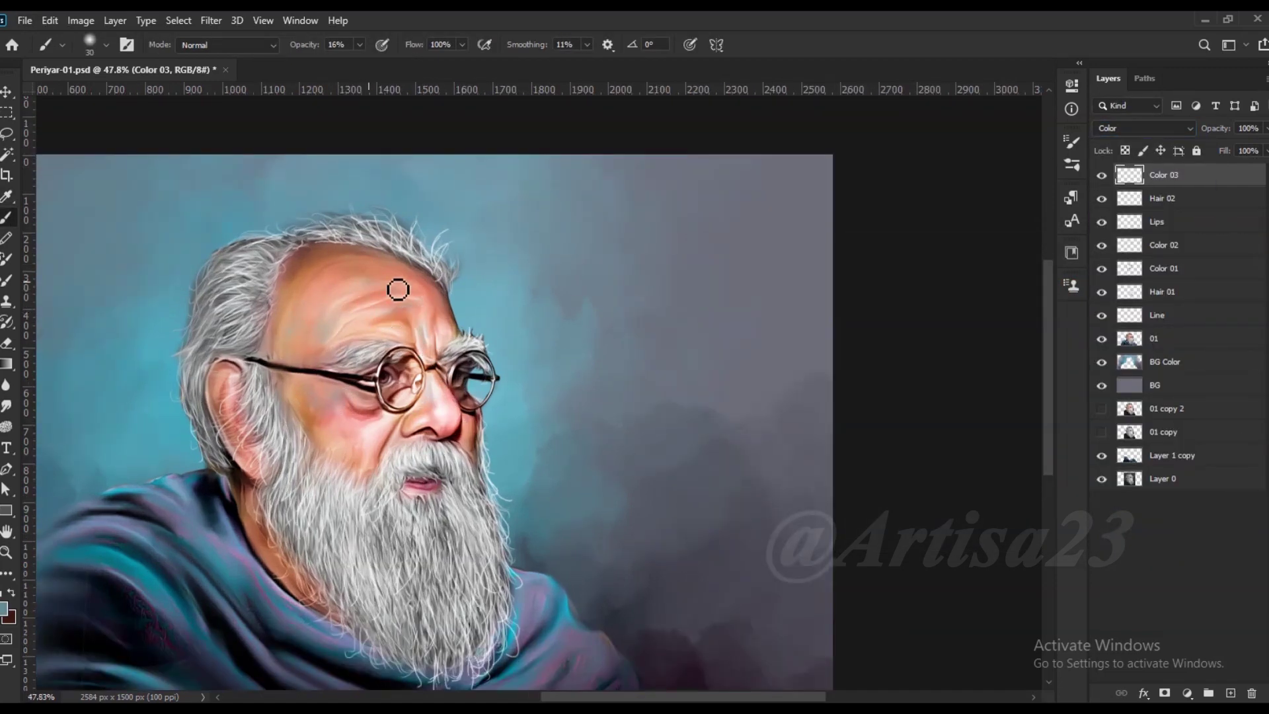
- Smudge the cyan tint into the face, then add a new layer above Color 03
key("r")
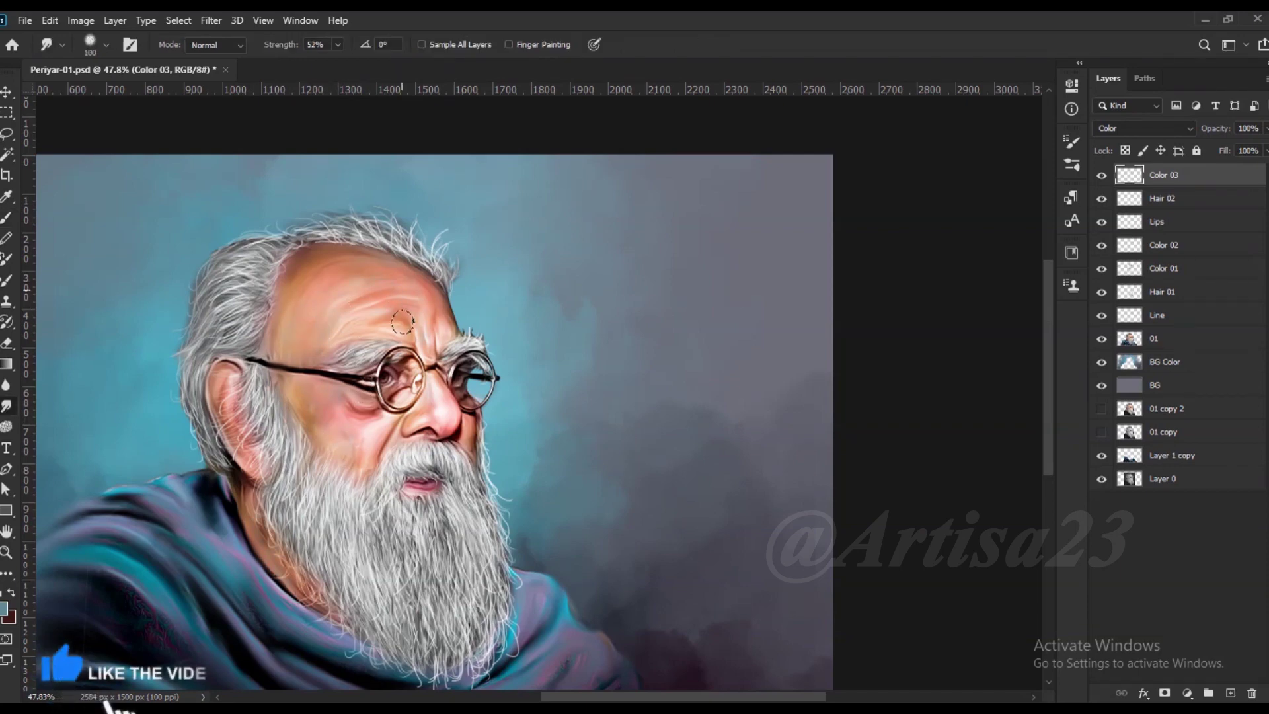
scroll(403, 322, "down", 3)
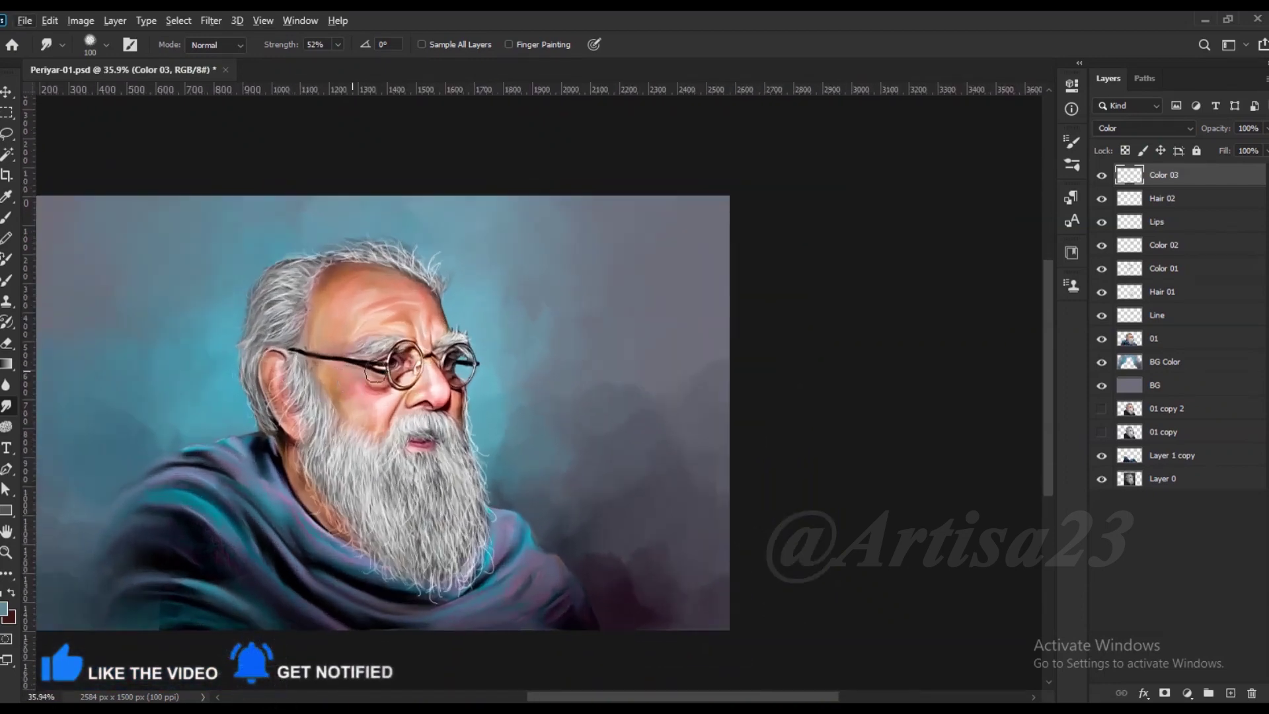
scroll(372, 371, "up", 2)
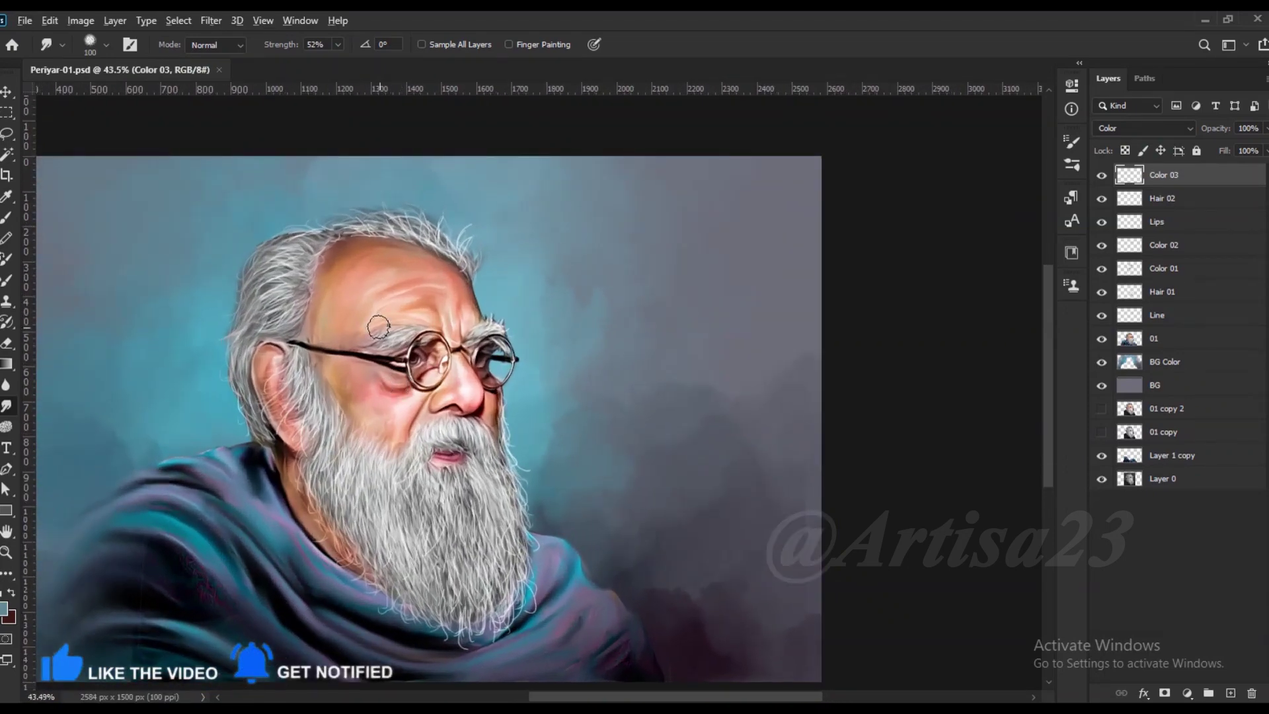
scroll(378, 326, "down", 2)
key("ctrl+shift+alt+n")
- Name the new layer Light and set the foreground colour to #ffffff
double_click(1163, 174)
type("Light")
key("Return")
type("iffffff")
key("Return")
- Paint white highlights with a 25–30 brush and sample skin tone beside the eye
key("b")
scroll(451, 387, "up", 3)
key("bracketright")
key("bracketright")
key("bracketright")
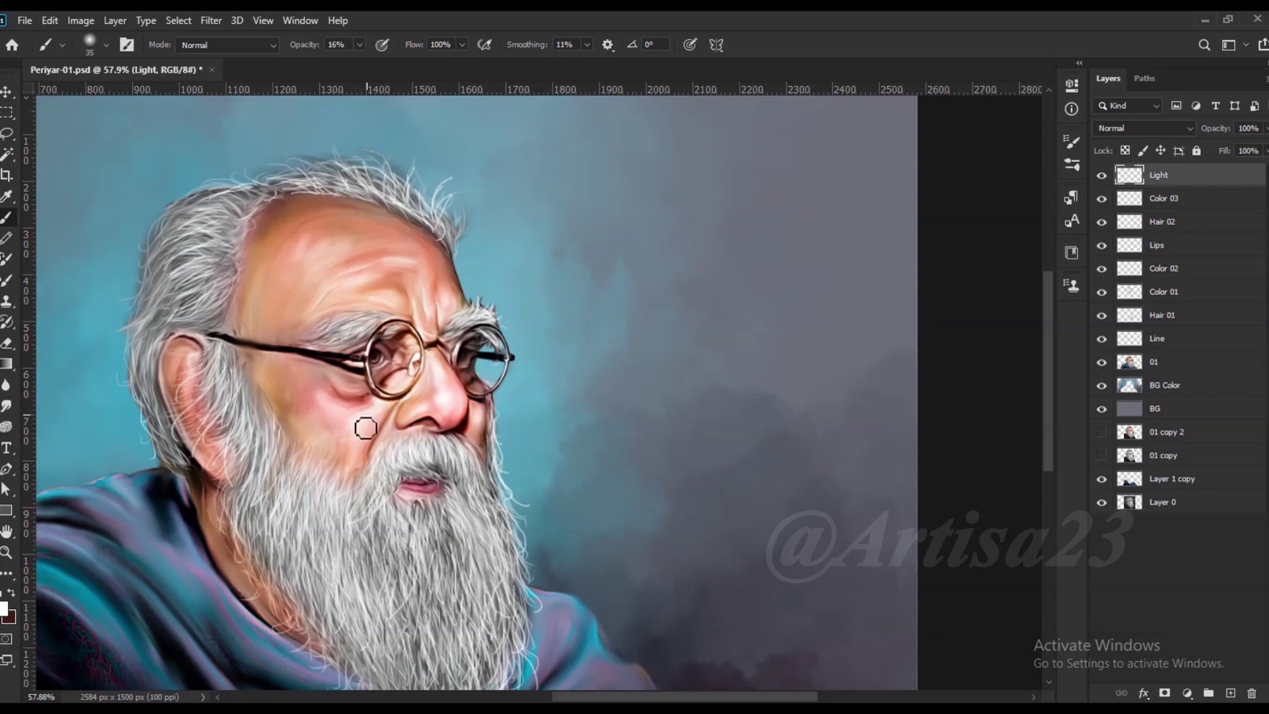
key("bracketleft")
left_click(388, 380, "alt")
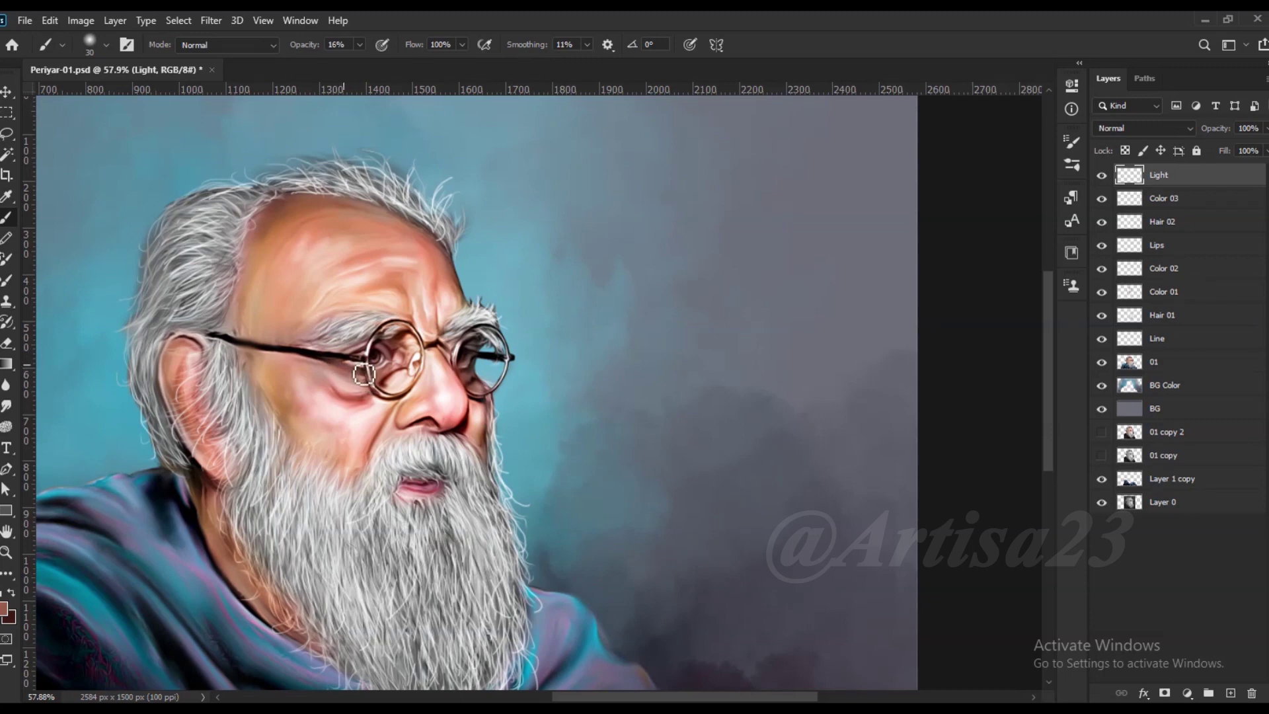
- Smudge the highlights on the cheek, nose and around the glasses
key("r")
scroll(334, 404, "up", 1, "alt")
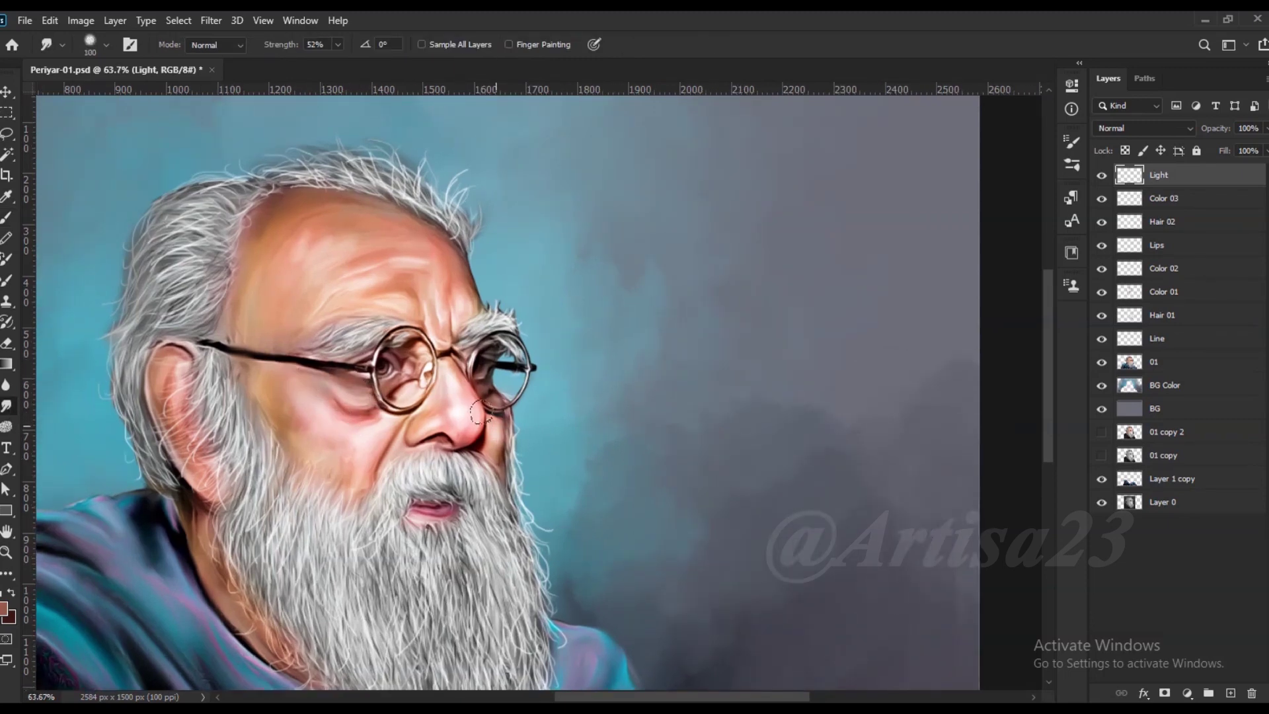
scroll(423, 291, "down", 3, "alt")
scroll(449, 357, "down", 3, "alt")
scroll(476, 423, "down", 4, "alt")
scroll(332, 449, "up", 5, "alt")
- Step the active layer down through Color 03 to Hair 02
key("alt+bracketleft")
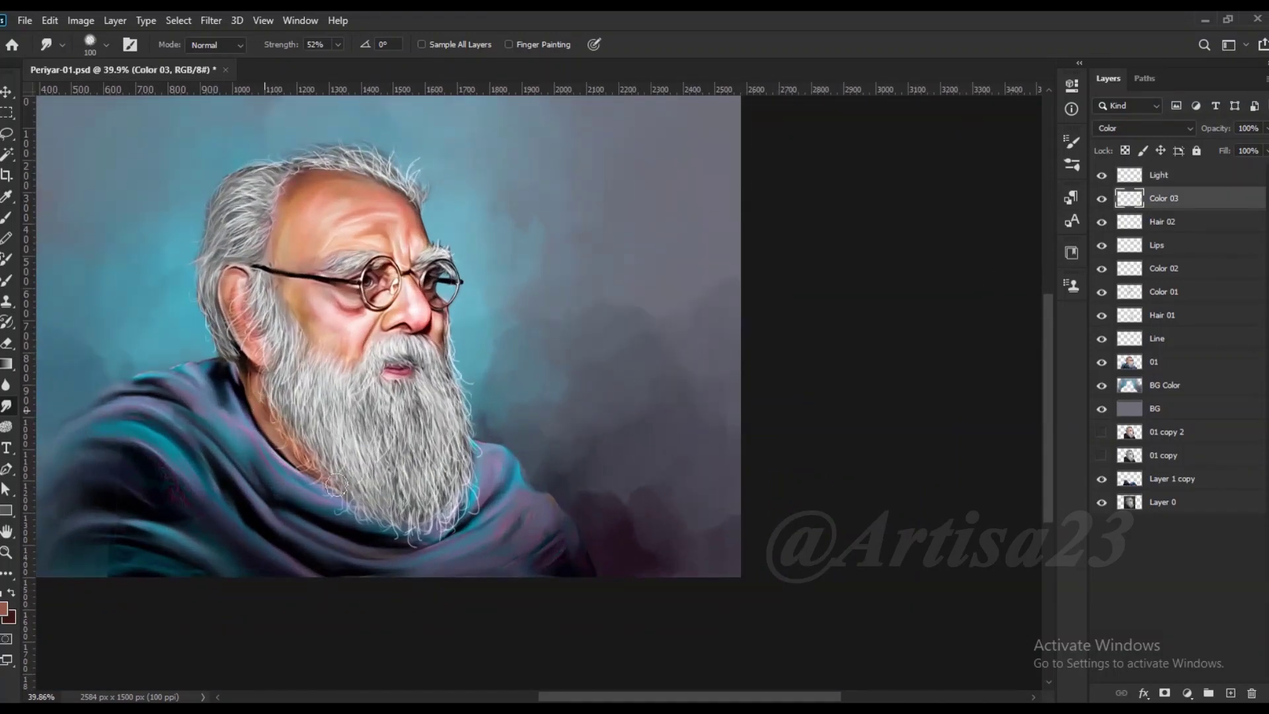
scroll(396, 443, "down", 2, "alt")
scroll(518, 453, "down", 3, "alt")
scroll(518, 454, "up", 4, "alt")
key("alt+bracketleft")
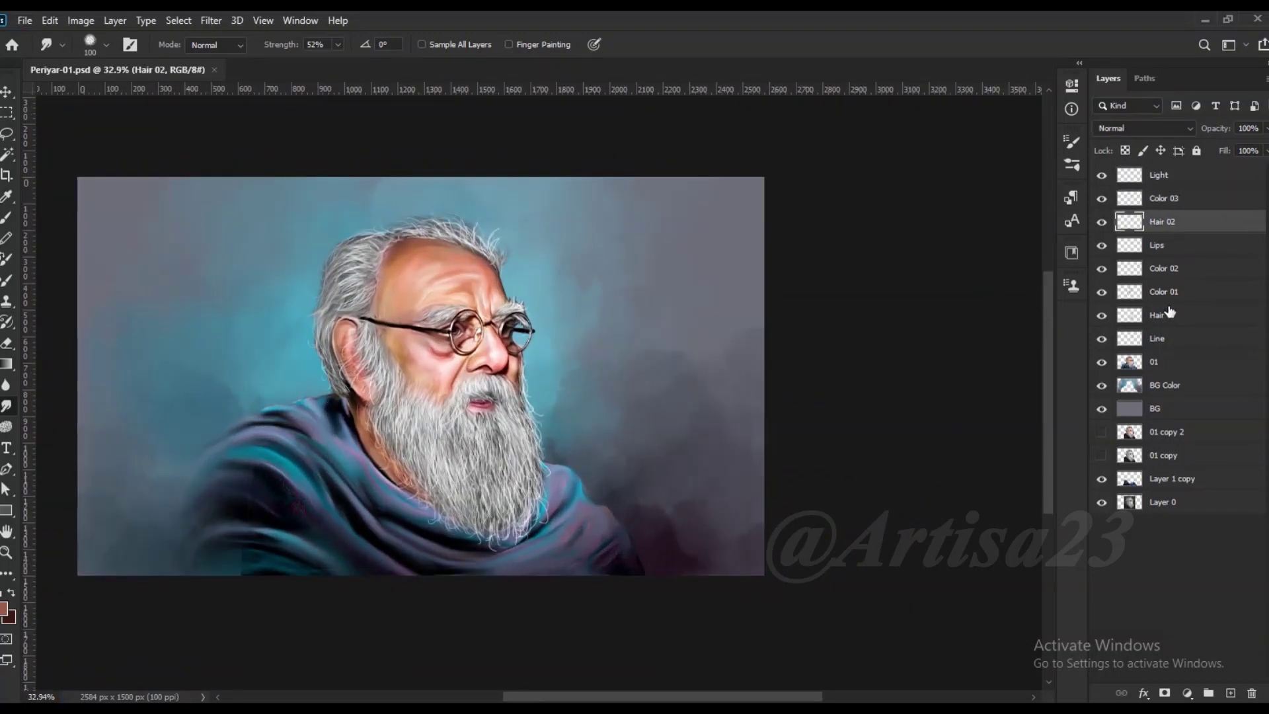
- Add a Hair 03 layer above Hair 02 and set the brush to 75% opacity
left_click(1230, 692)
double_click(1163, 221)
type("H")
key("Return")
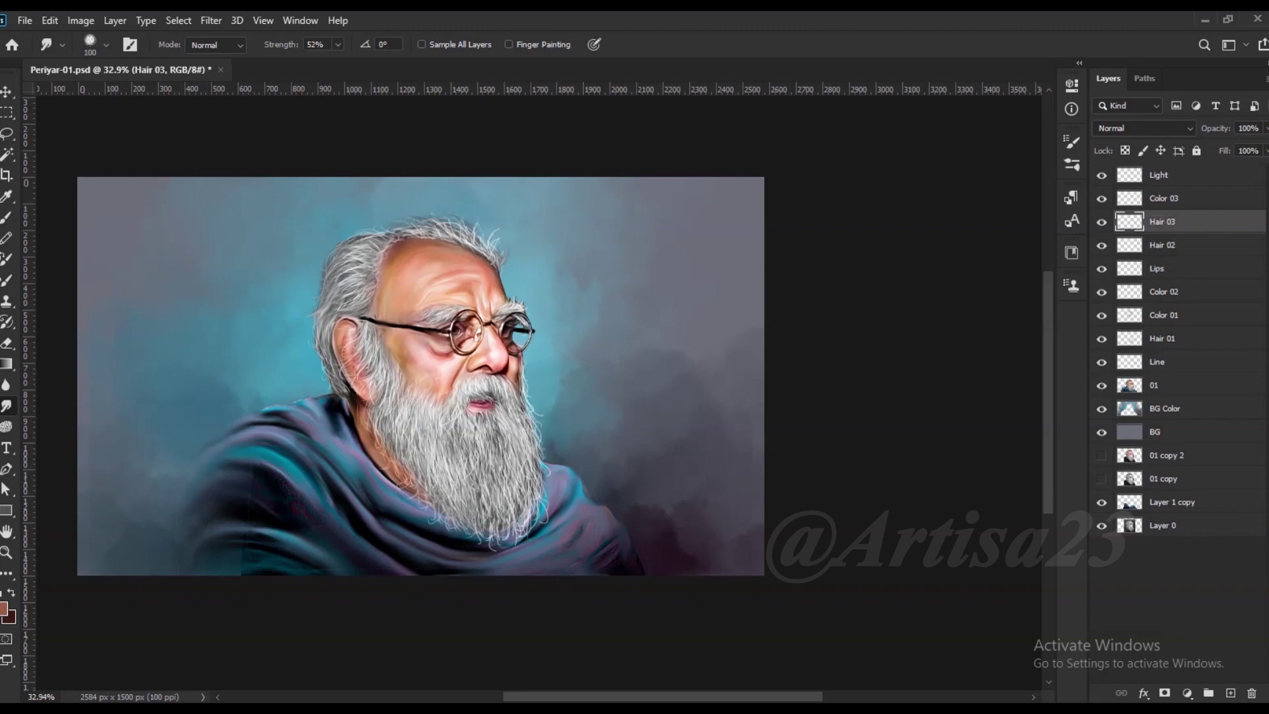
key("b")
key("F5")
key("F5")
- Choose a light blue painting colour in the Color Picker
scroll(205, 277, "up", 2, "alt")
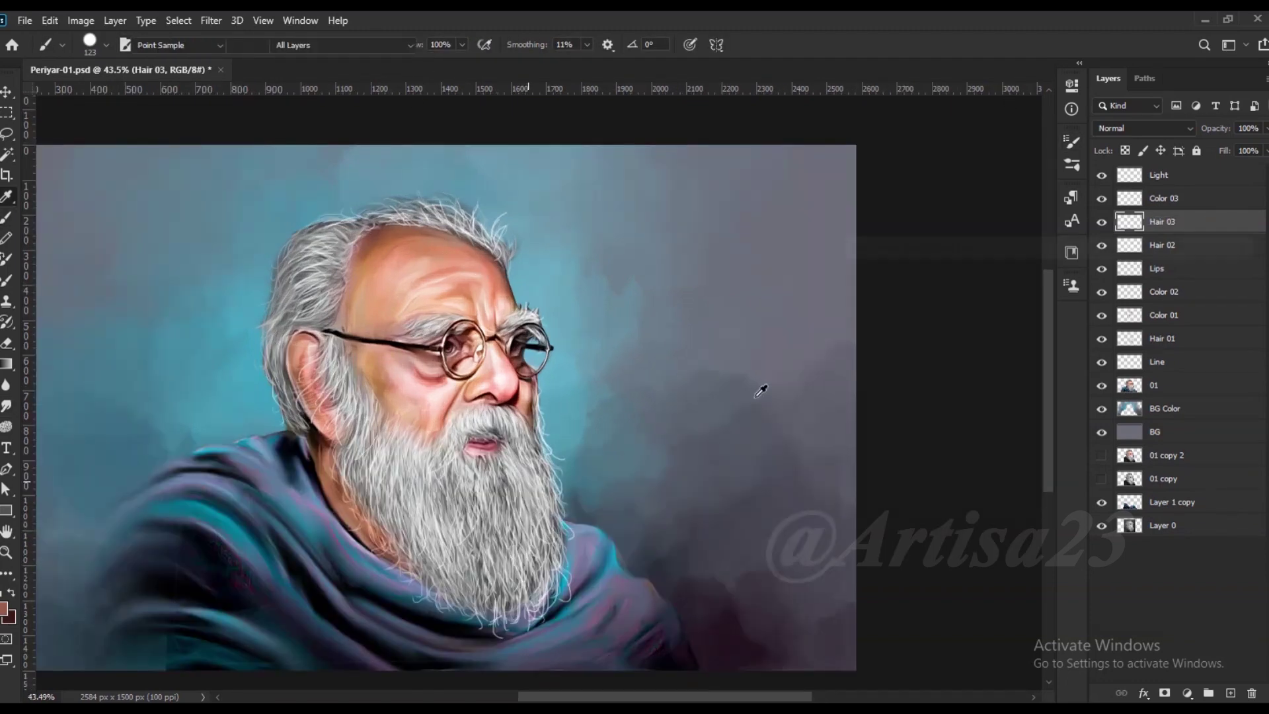
left_click(1069, 379)
left_click(1212, 272)
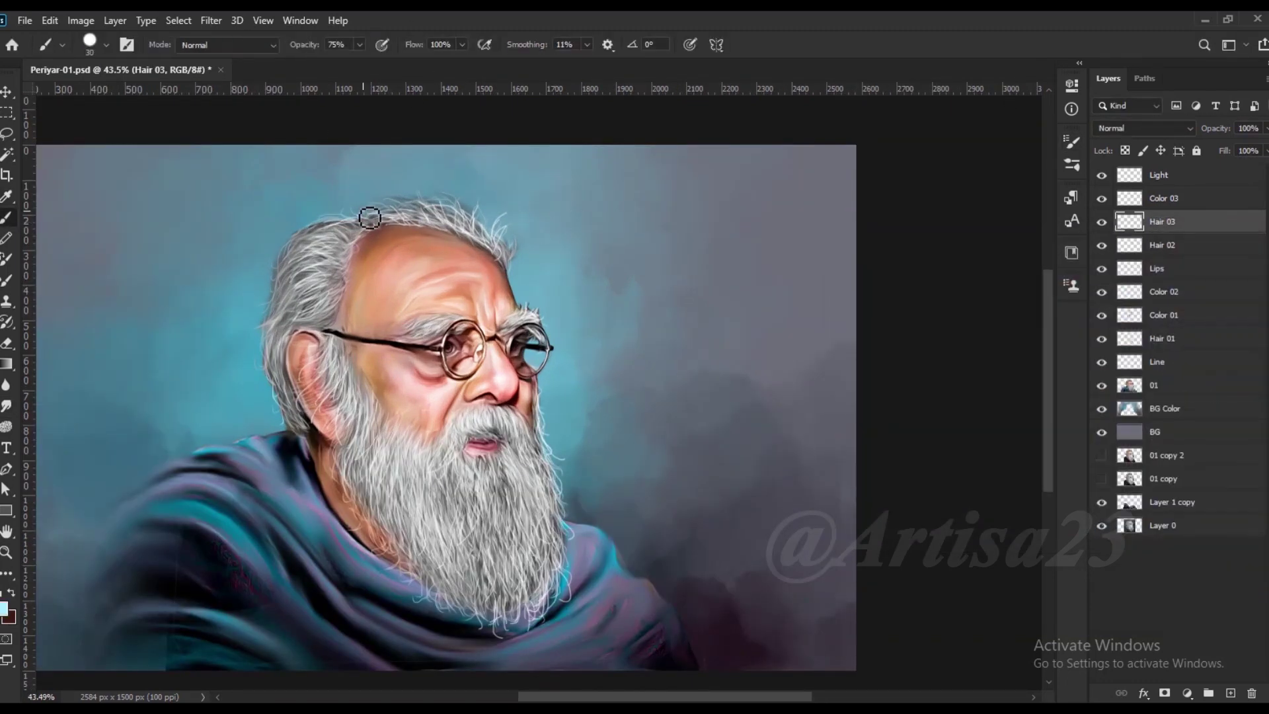
scroll(357, 218, "up", 1, "alt")
- Paint thin light-blue strands along the hair top, the ear edge and the top right
mouse_move(329, 202)
left_mouse_down()
mouse_move(367, 220)
mouse_move(269, 232)
left_mouse_up()
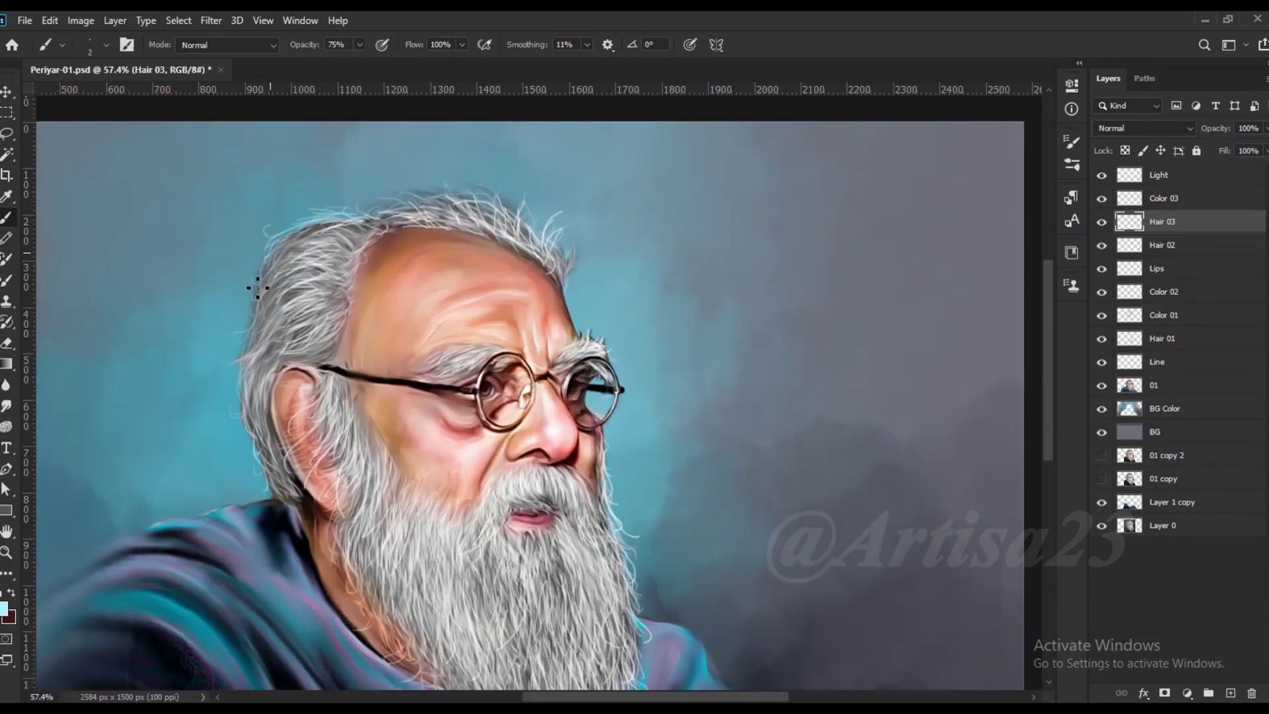
mouse_move(237, 355)
left_mouse_down()
mouse_move(229, 387)
mouse_move(253, 430)
left_mouse_up()
scroll(443, 202, "up", 2)
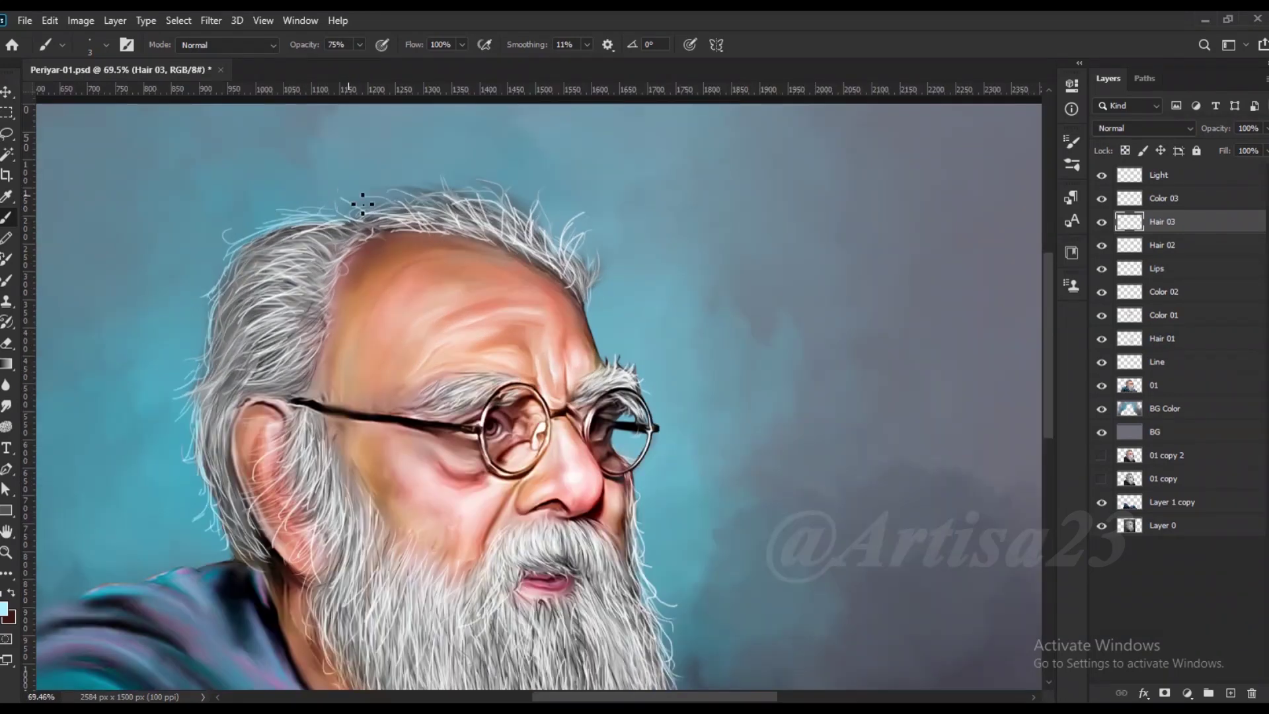
left_click_drag(526, 220, 486, 177)
left_click_drag(515, 200, 546, 235)
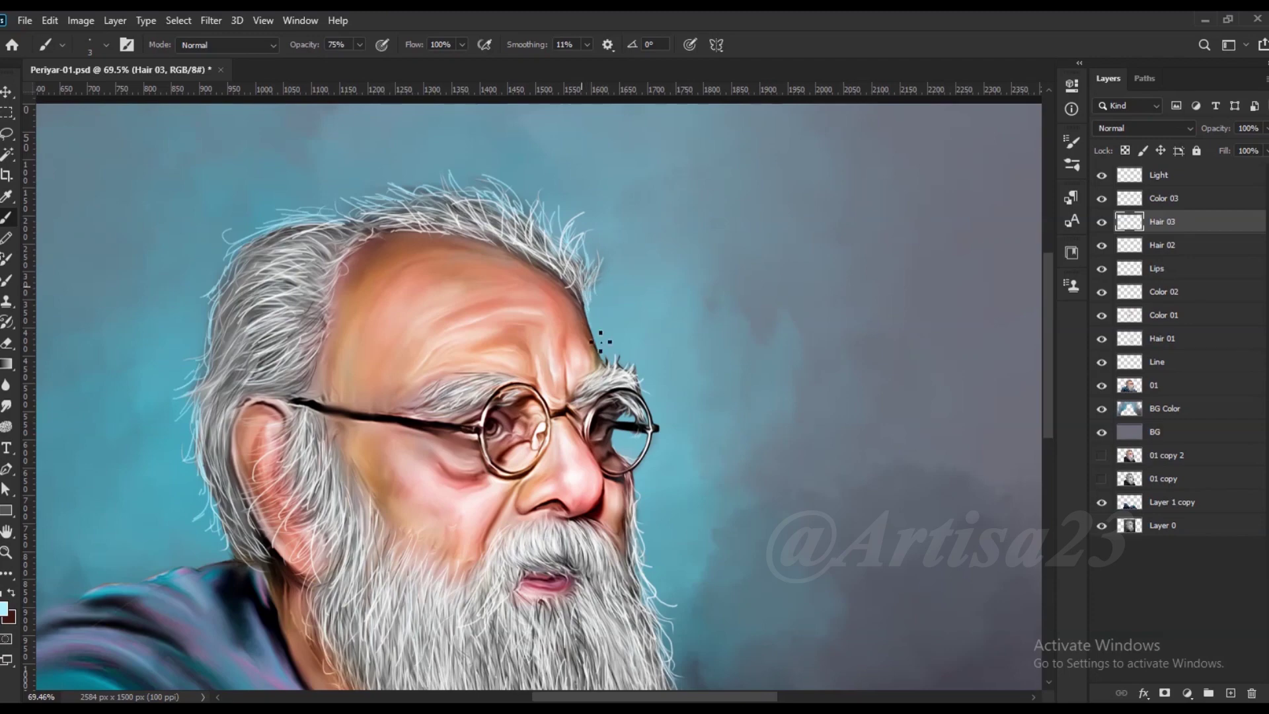
scroll(619, 373, "down", 1)
scroll(601, 335, "down", 1)
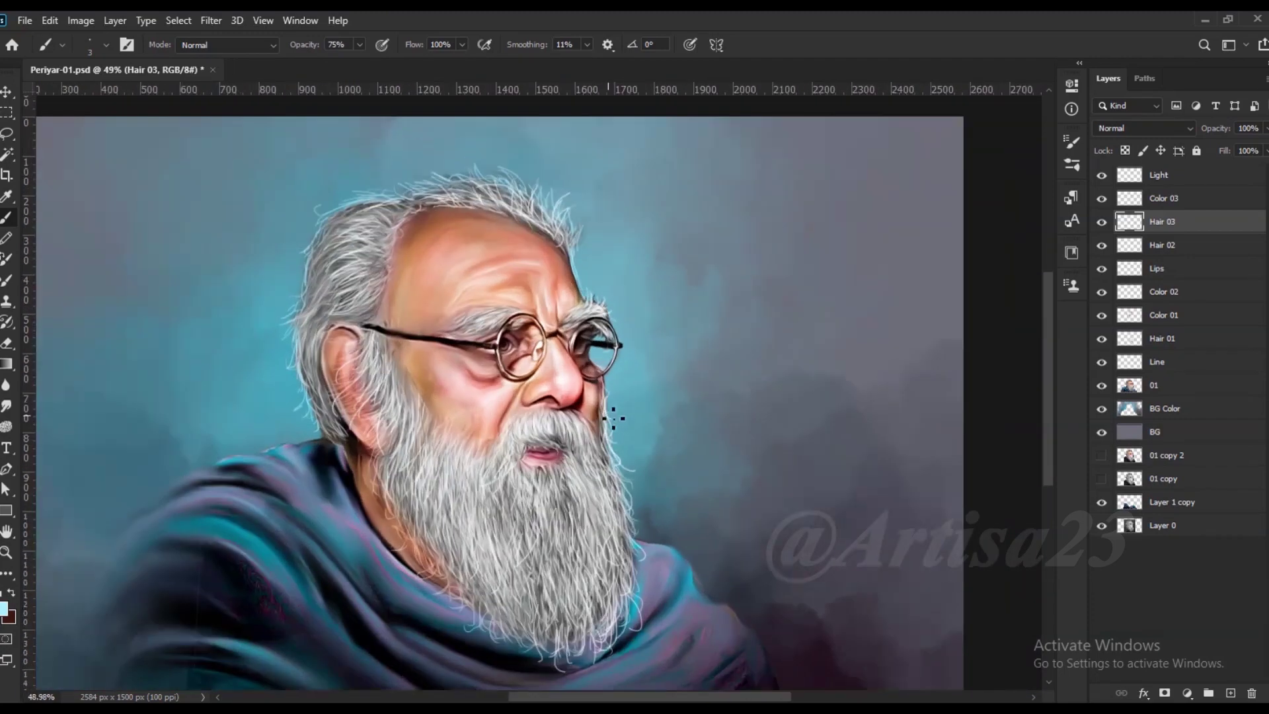